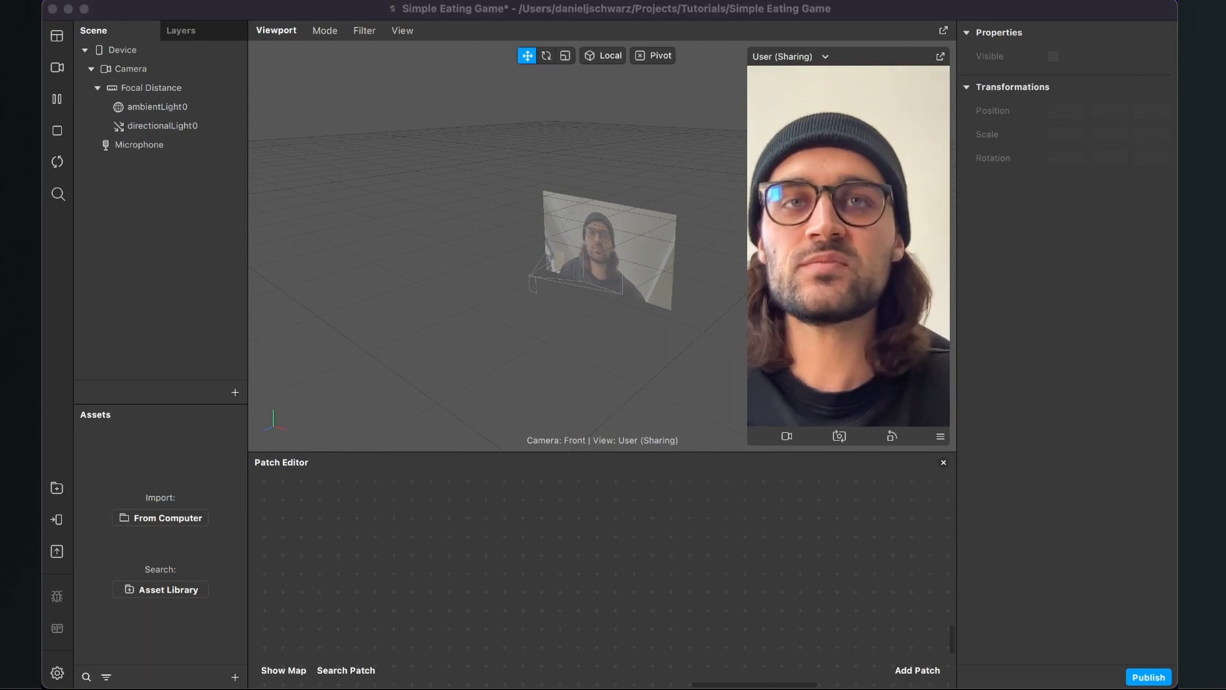
- Import Eat Falling Objects.arp and Food.png from the Simple Eating Game folder into the project's assets
drag(455, 0, 462, 79)
double_click(304, 141)
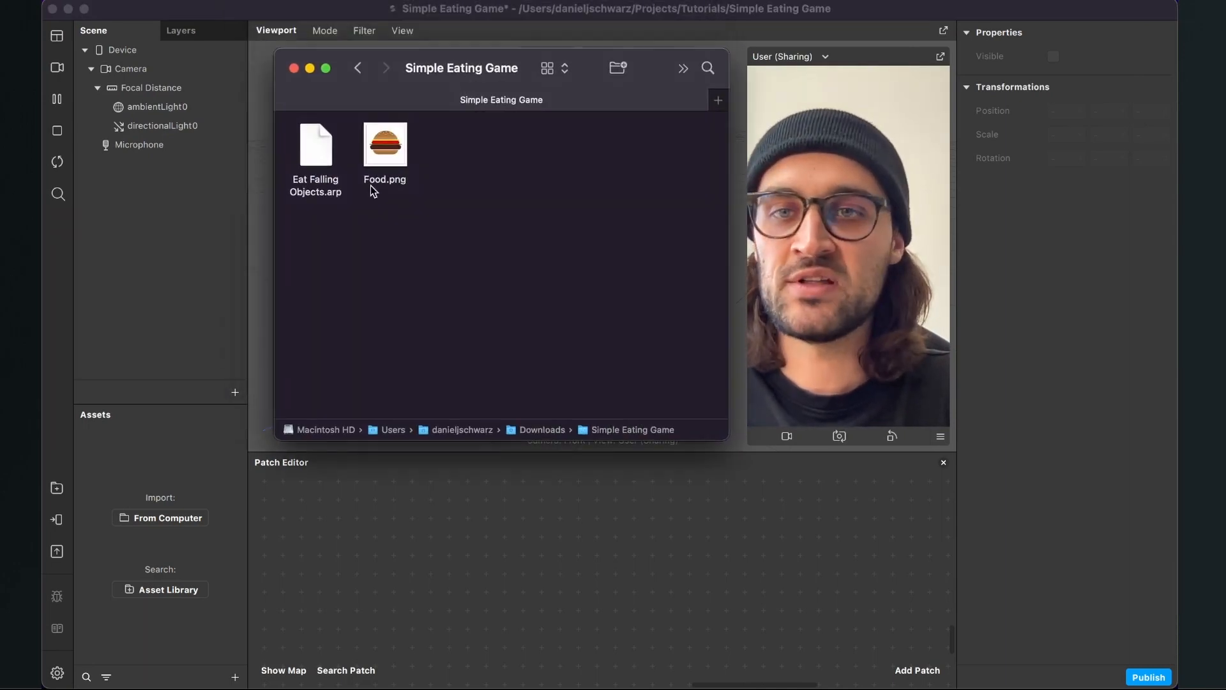
drag(320, 158, 160, 466)
click(411, 294)
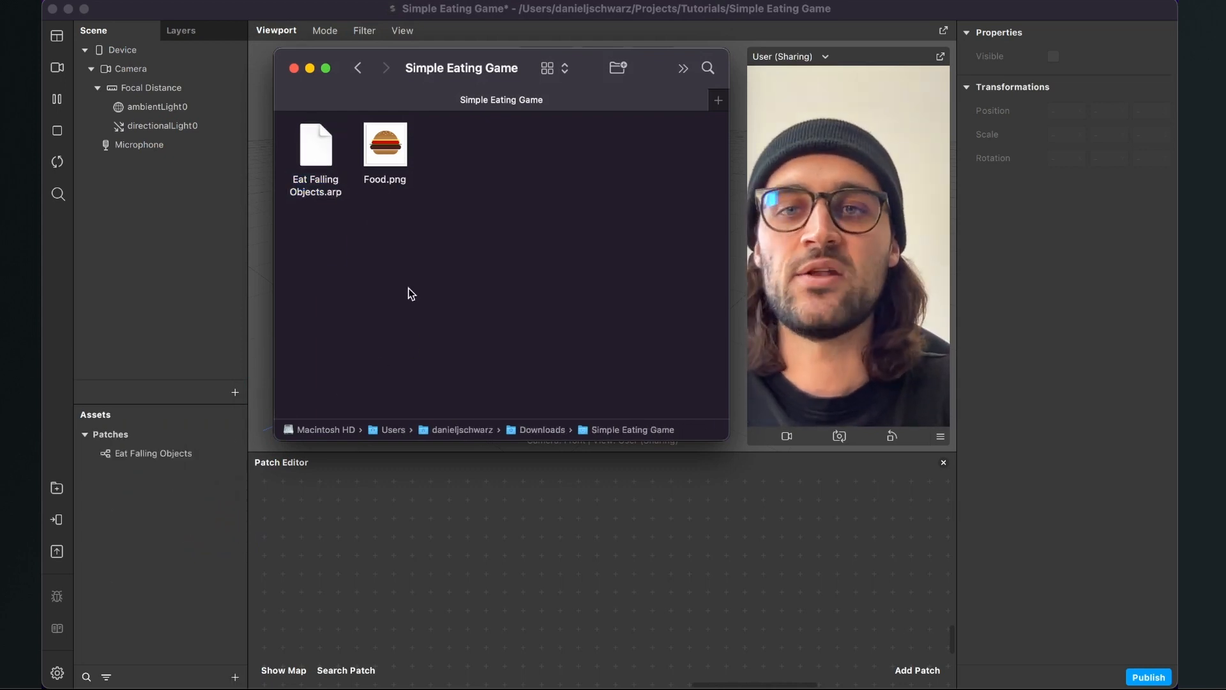
click(398, 154)
drag(396, 153, 175, 535)
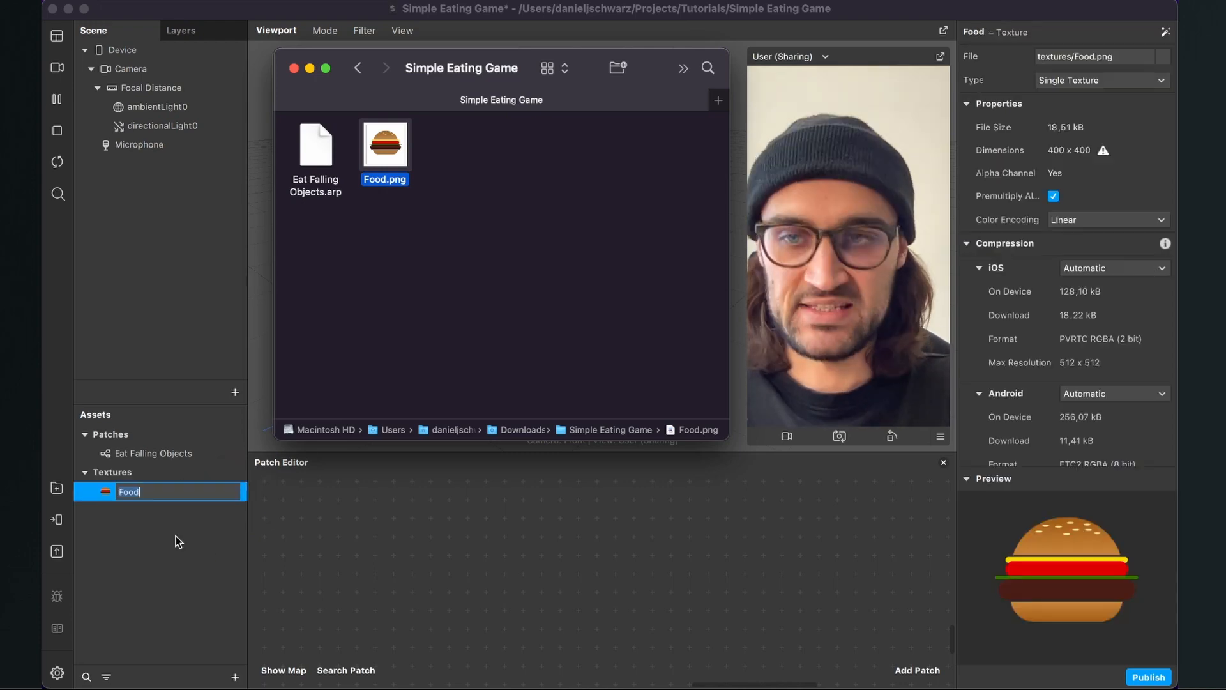
click(355, 527)
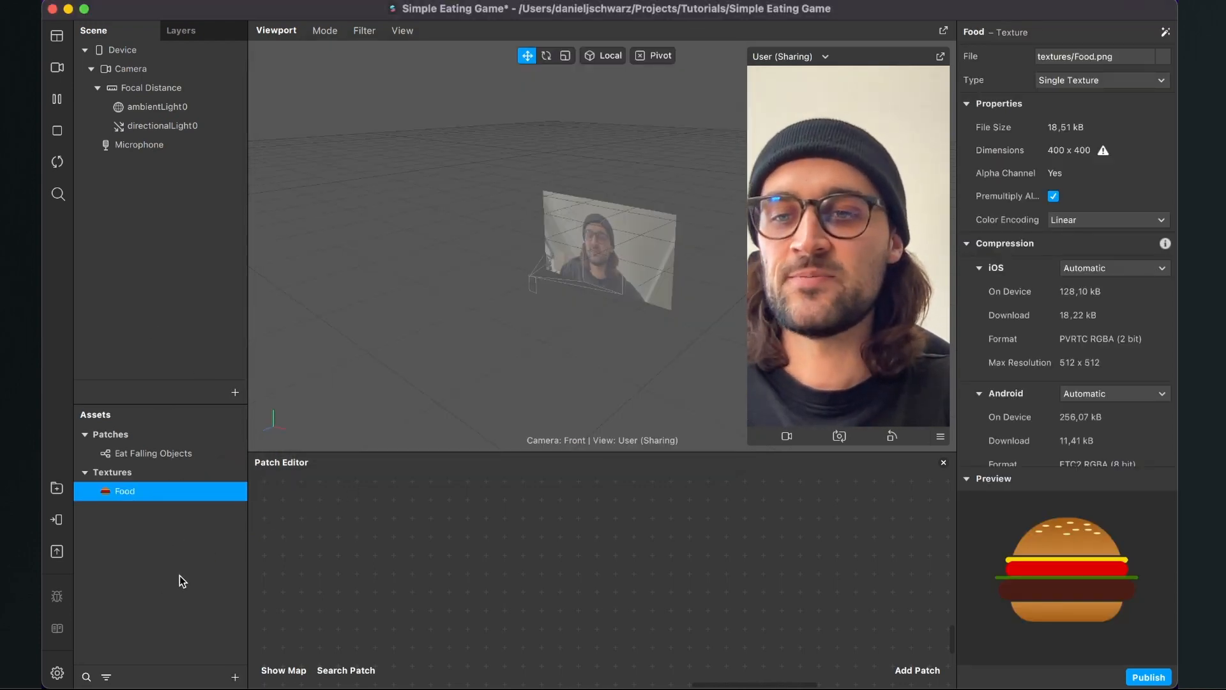
- Set the Food texture's compression to None for iOS, Android and Older Android
click(1115, 268)
click(1113, 303)
click(1104, 347)
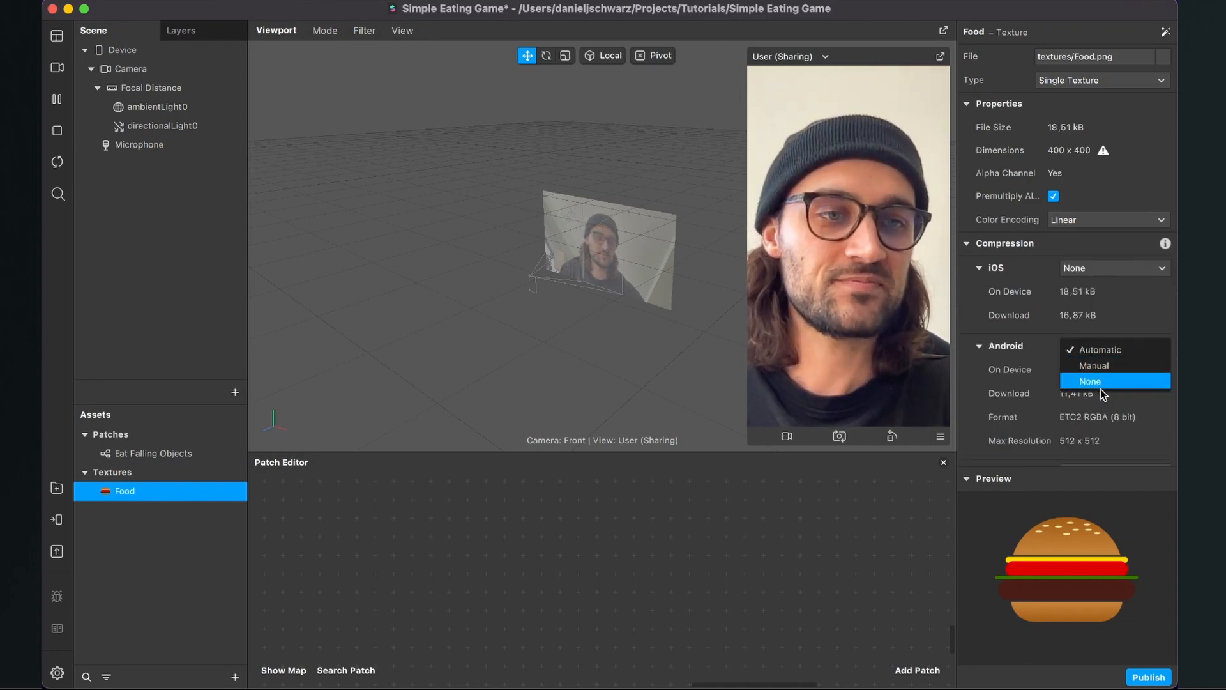
click(1100, 378)
click(1098, 428)
click(1093, 458)
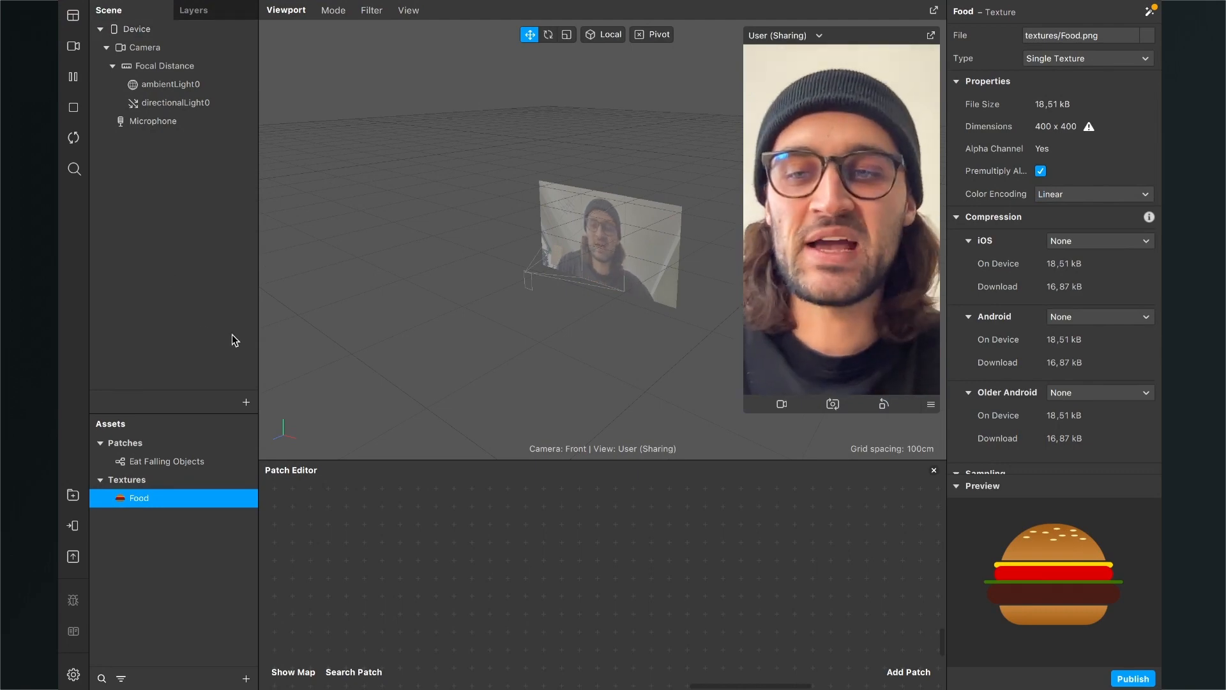
- Enlarge the Patch Editor and add the Eat Falling Objects patch asset to the graph
click(422, 460)
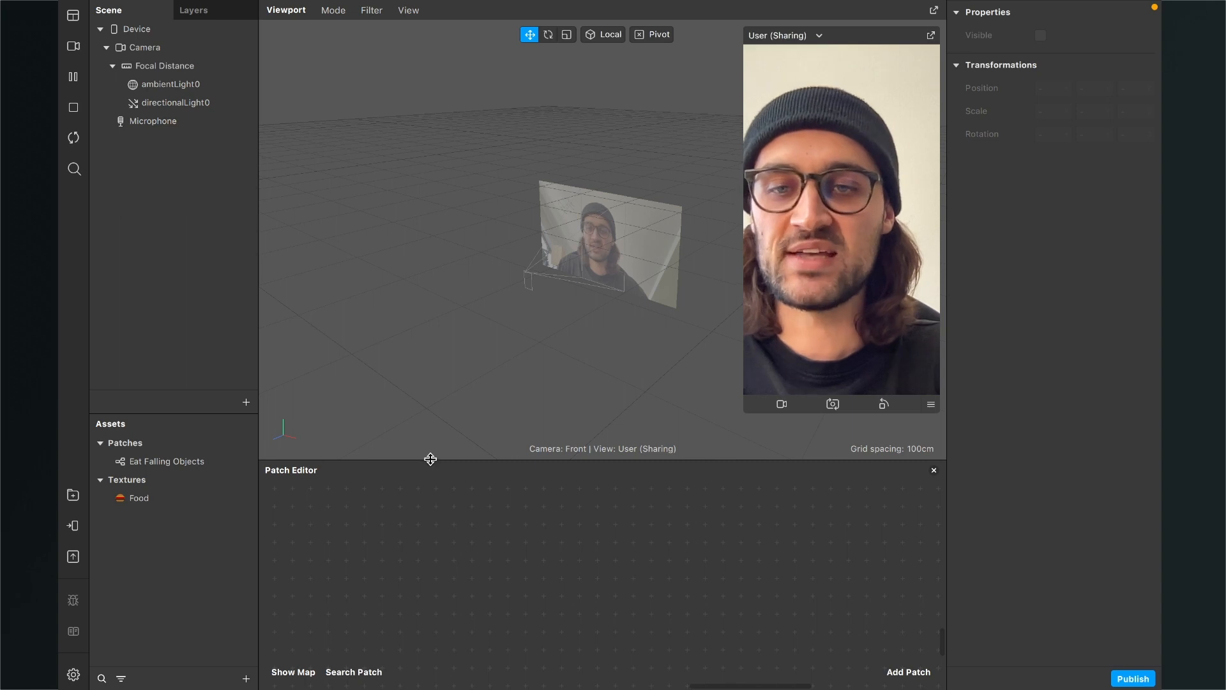
drag(430, 459, 430, 361)
click(171, 461)
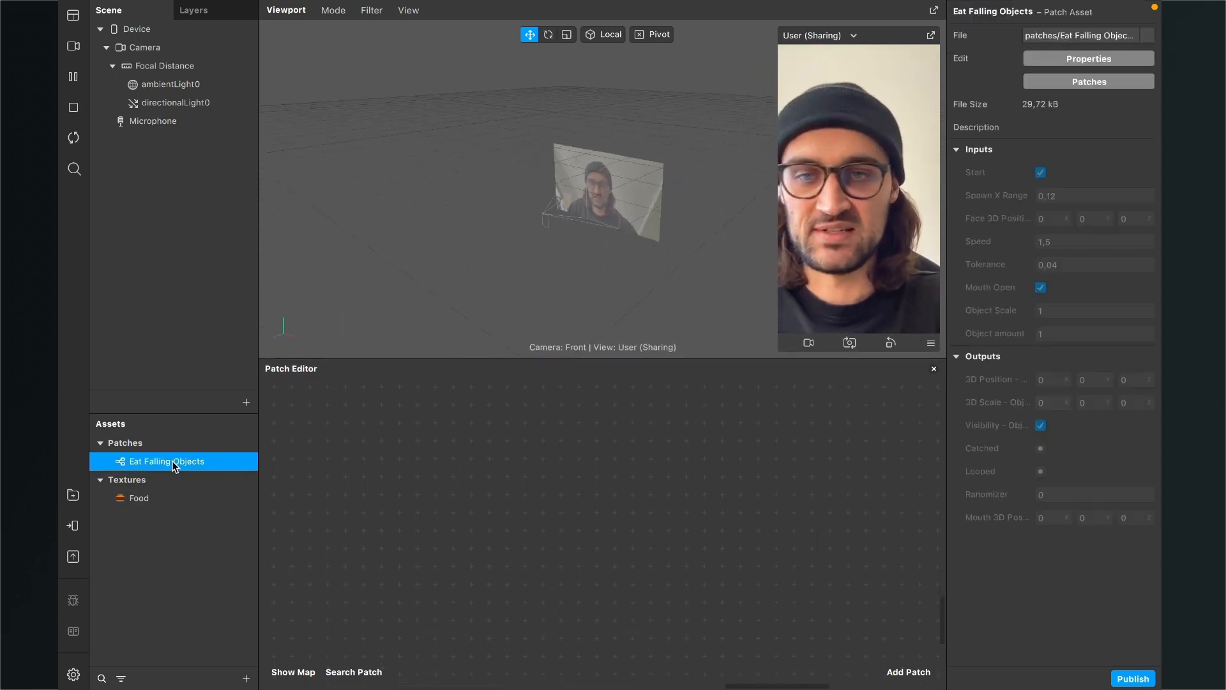
drag(171, 461, 561, 462)
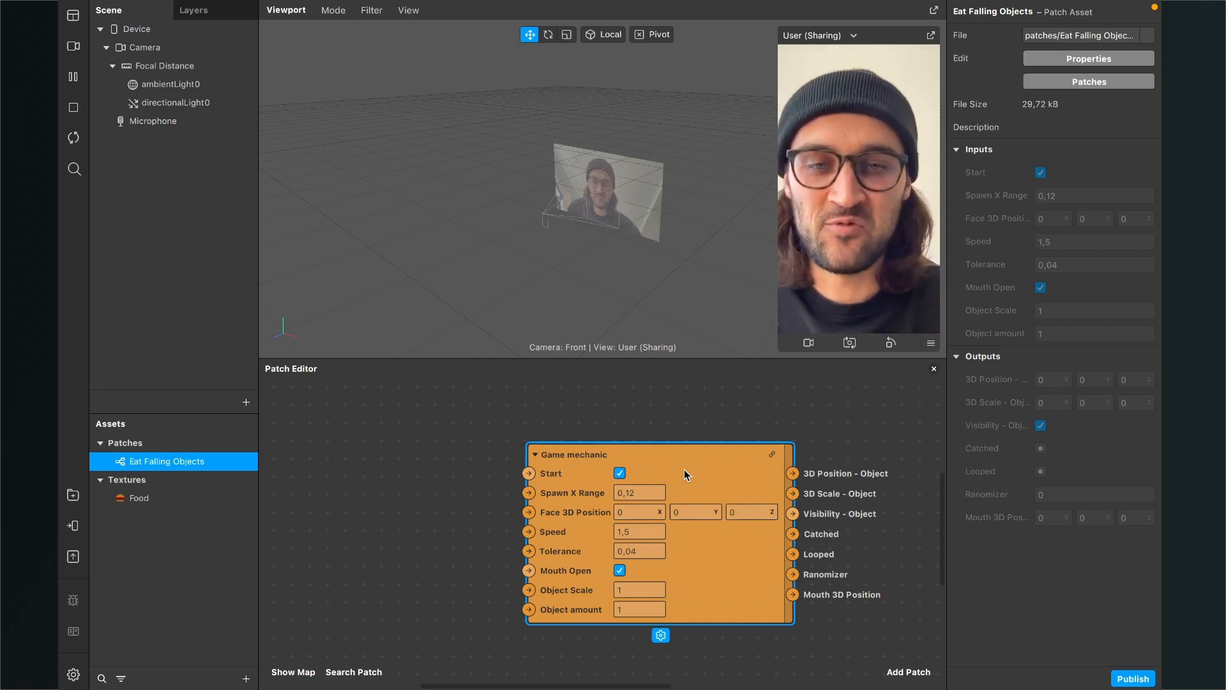
drag(685, 470, 678, 468)
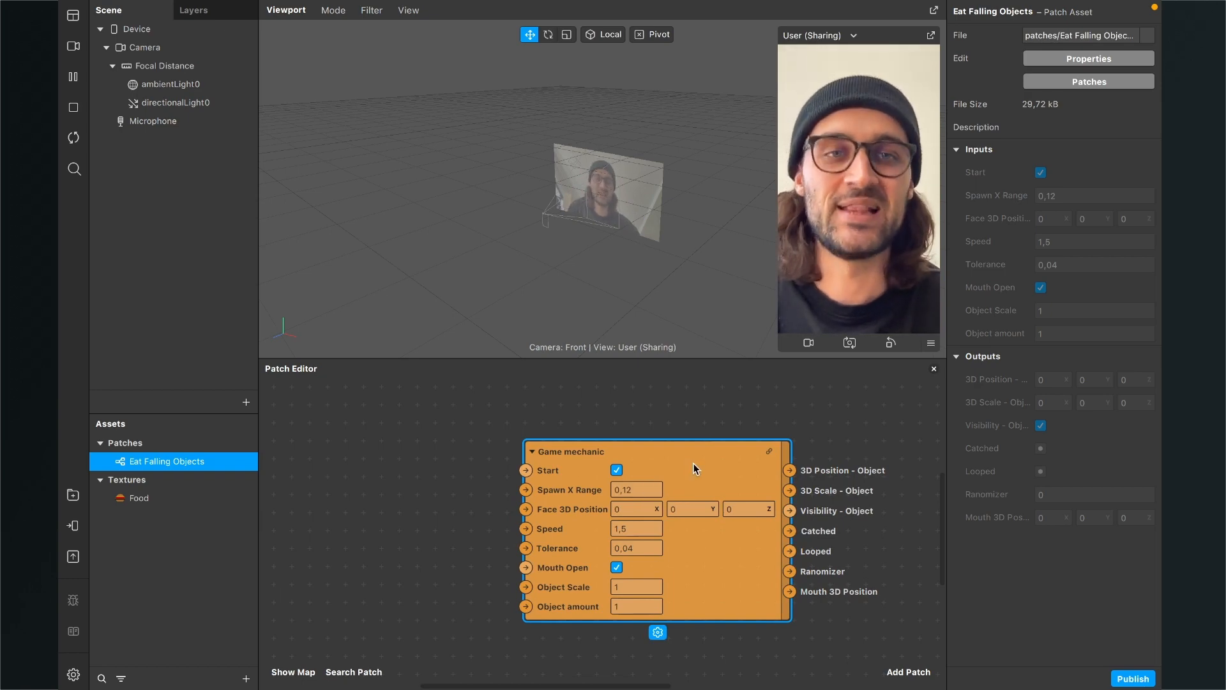
scroll(694, 463, down, 3)
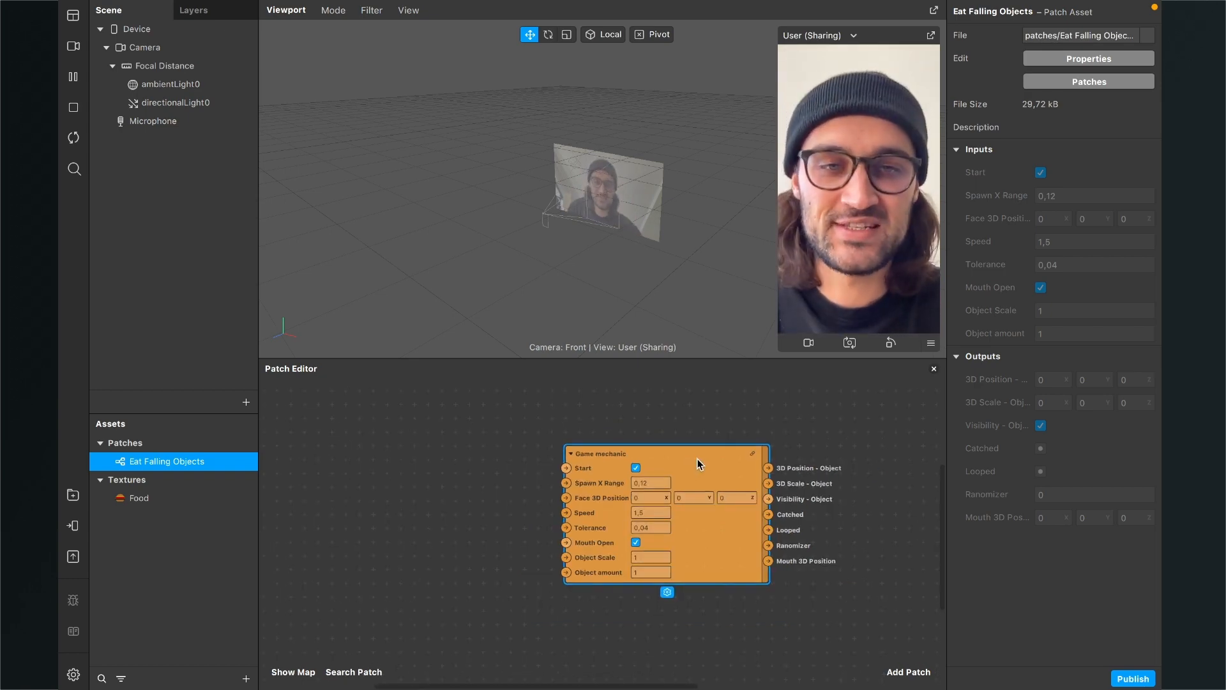
click(488, 473)
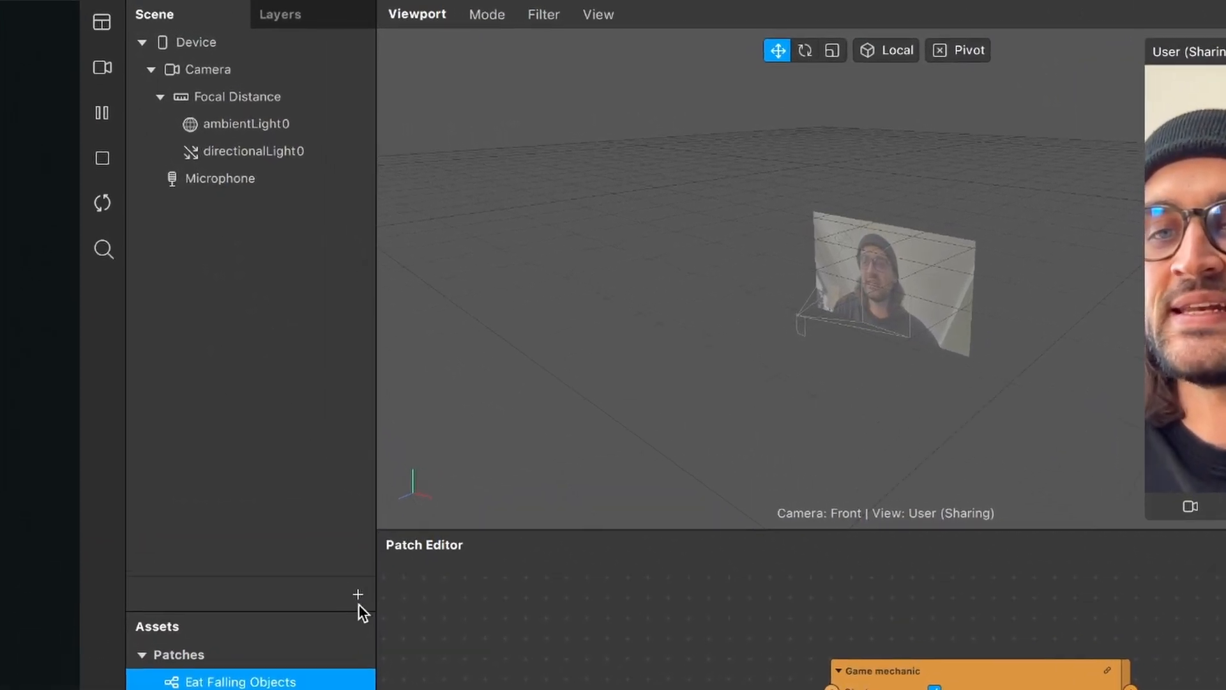
- Insert a Face Tracker into the scene
click(246, 401)
text(face)
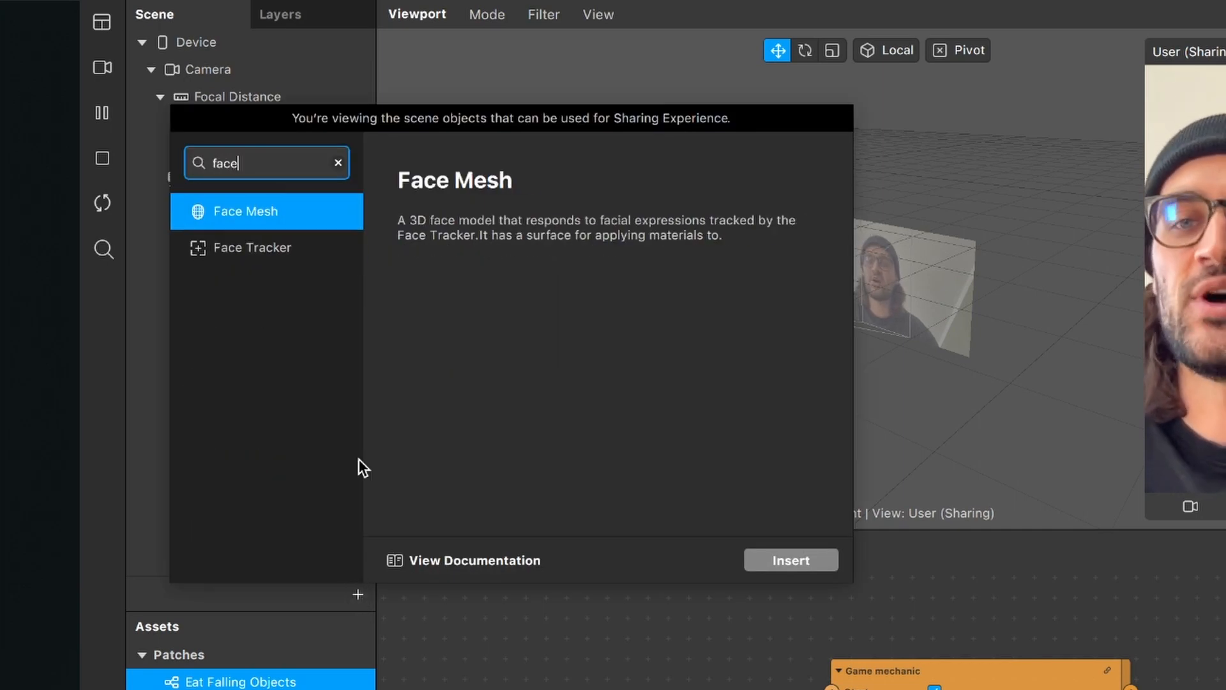
click(303, 251)
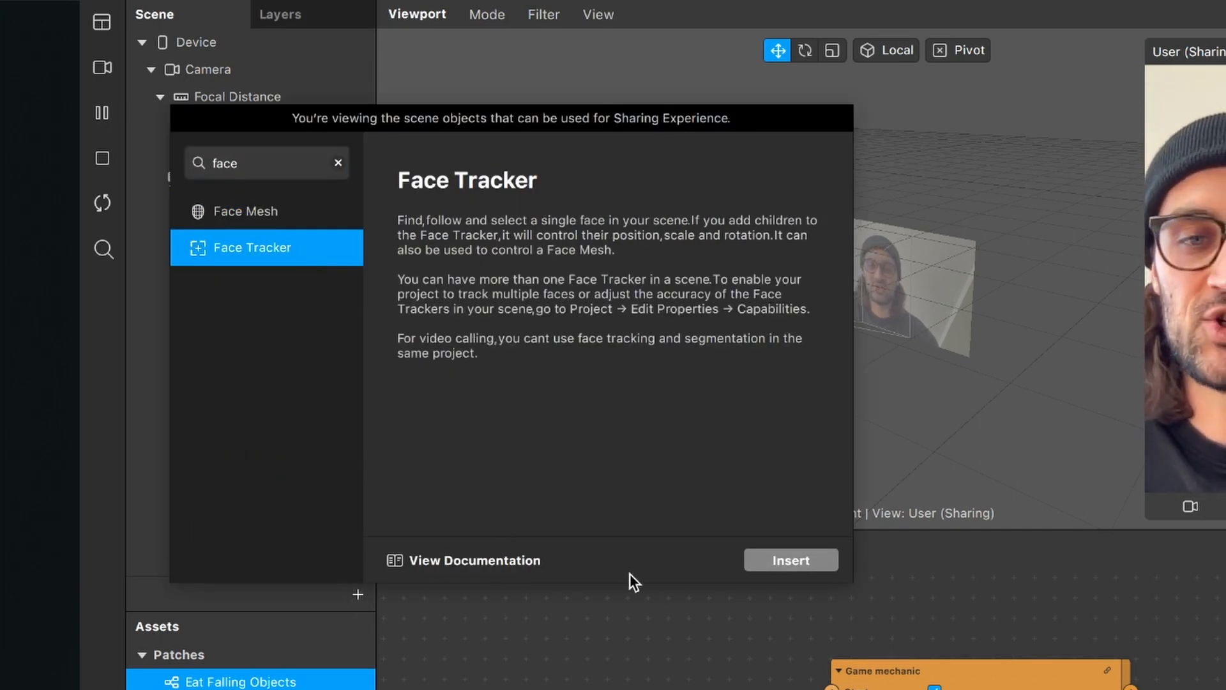
click(791, 560)
click(250, 411)
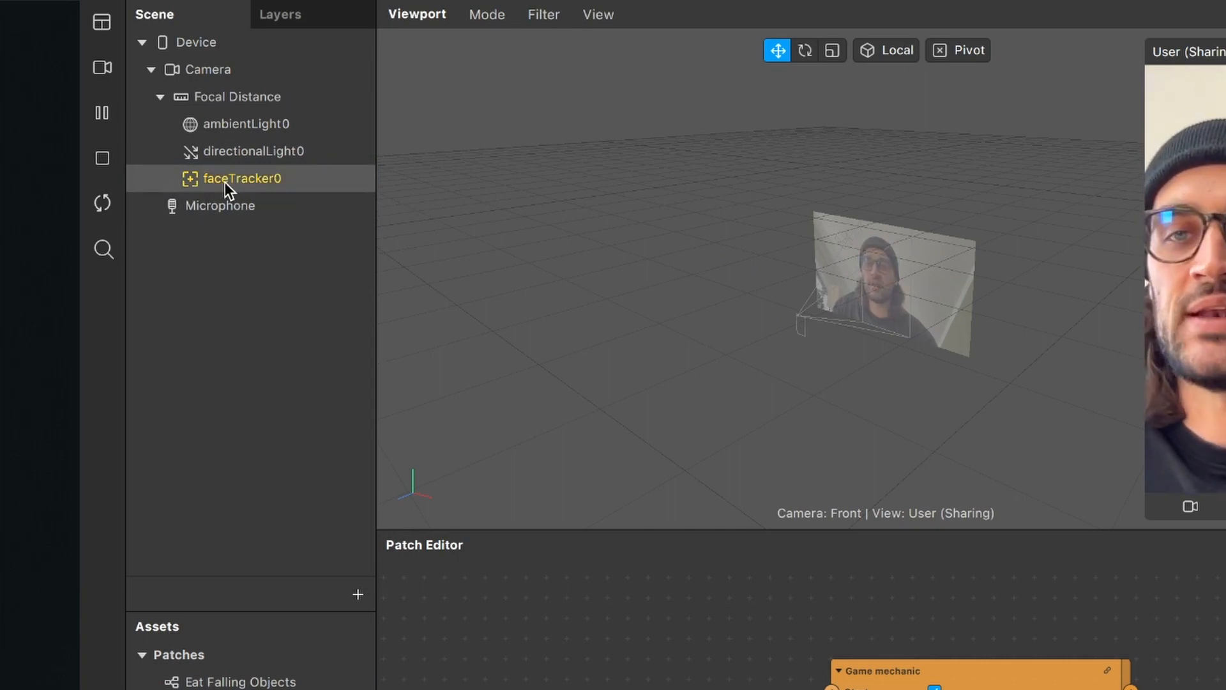
- Add faceTracker0 to the patch graph and arrange its patches clear of the Game mechanic patch, on its input side
drag(225, 182, 276, 269)
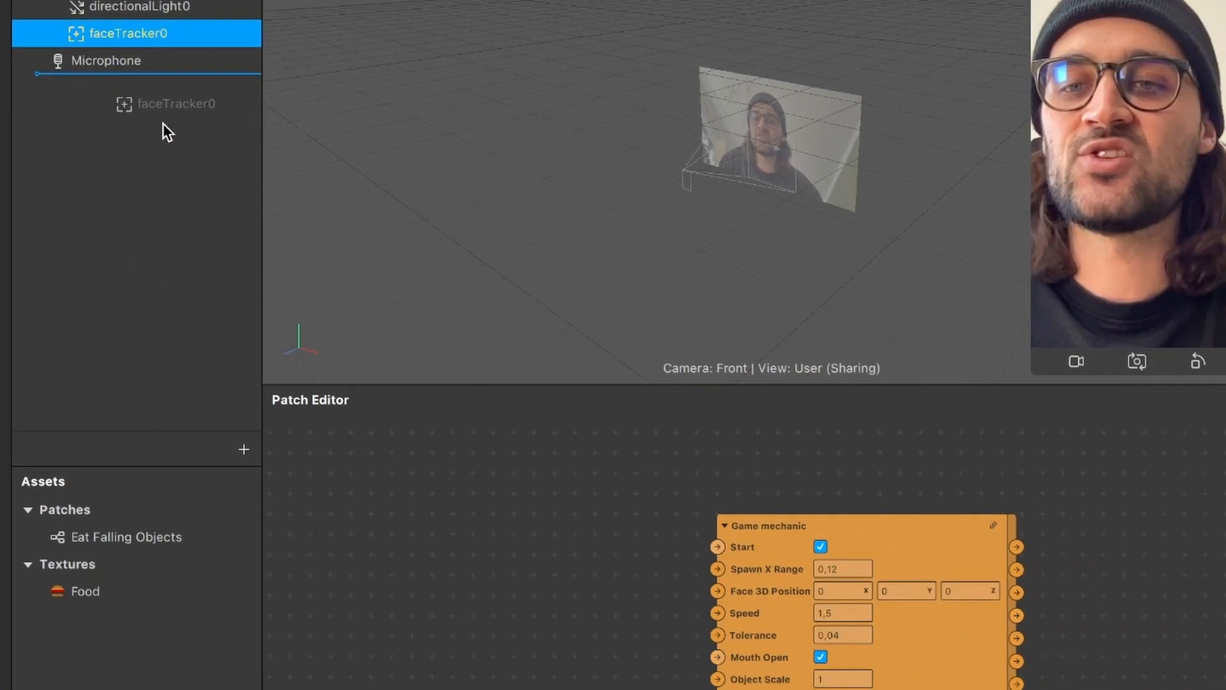
drag(163, 123, 362, 544)
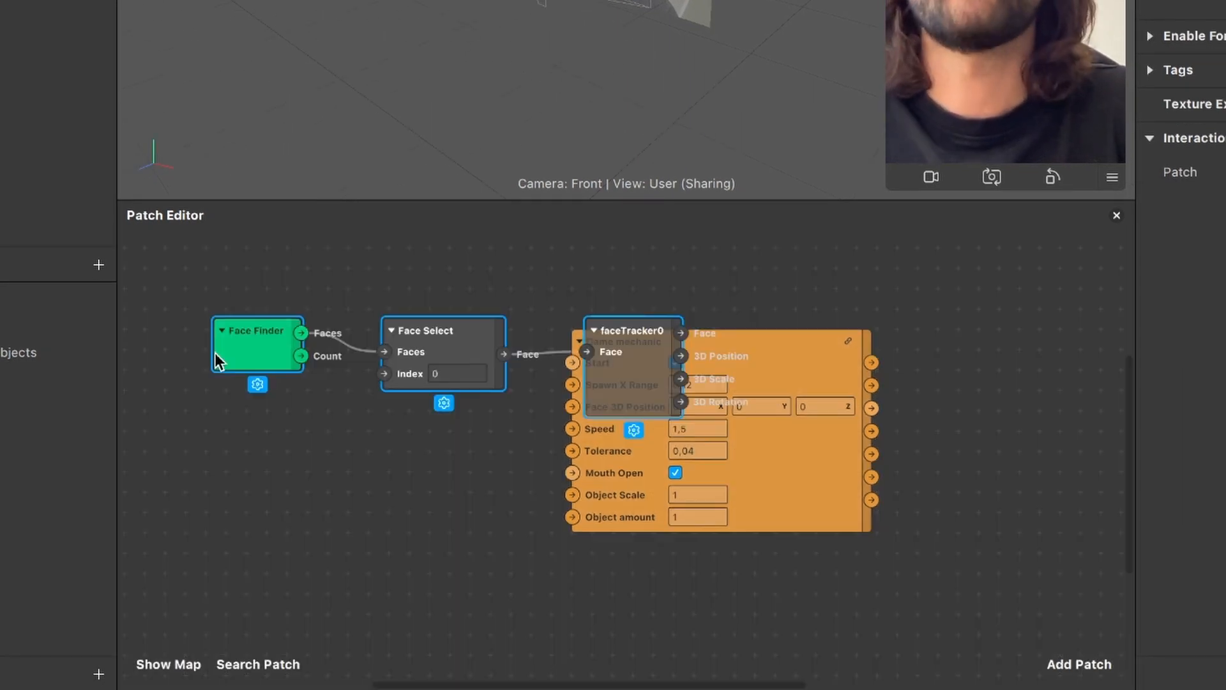
scroll(214, 353, left, 5)
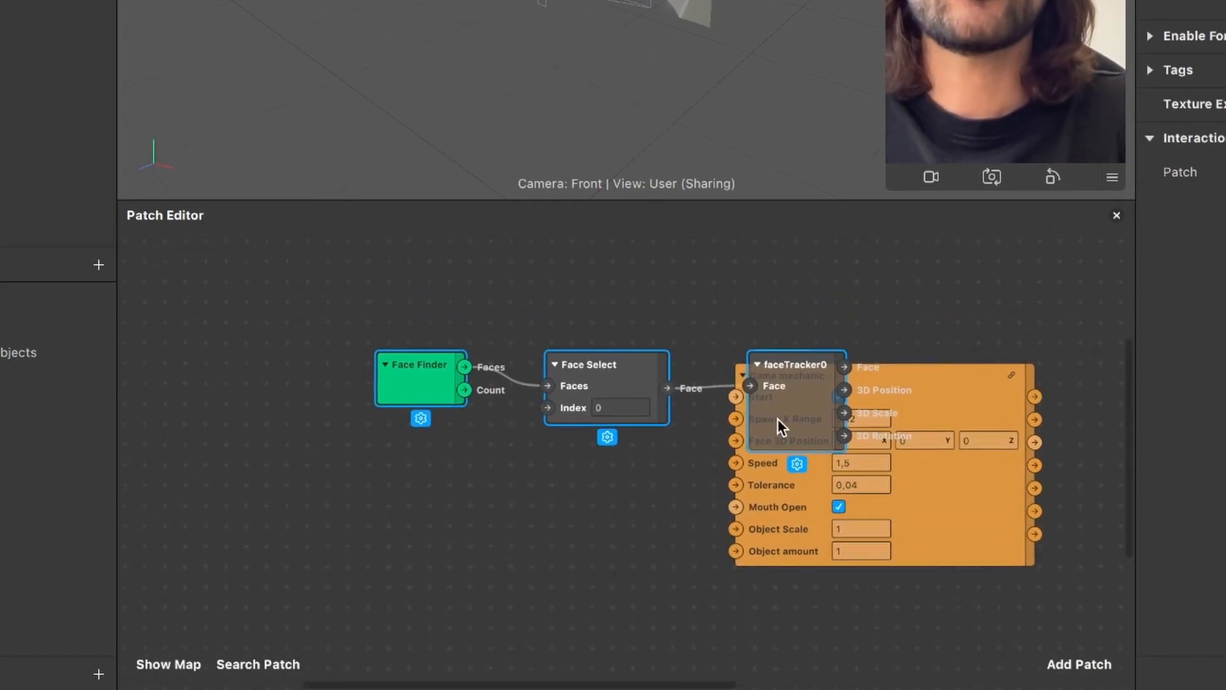
drag(779, 414, 477, 386)
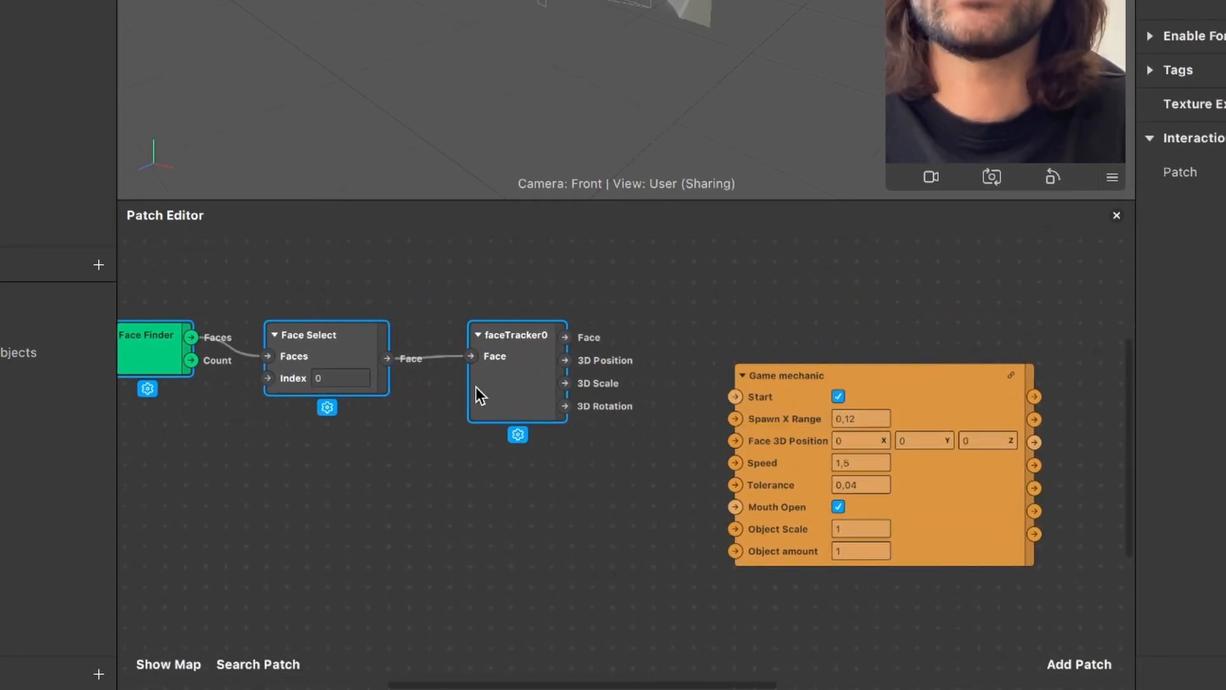
scroll(301, 505, left, 5)
scroll(513, 484, right, 5)
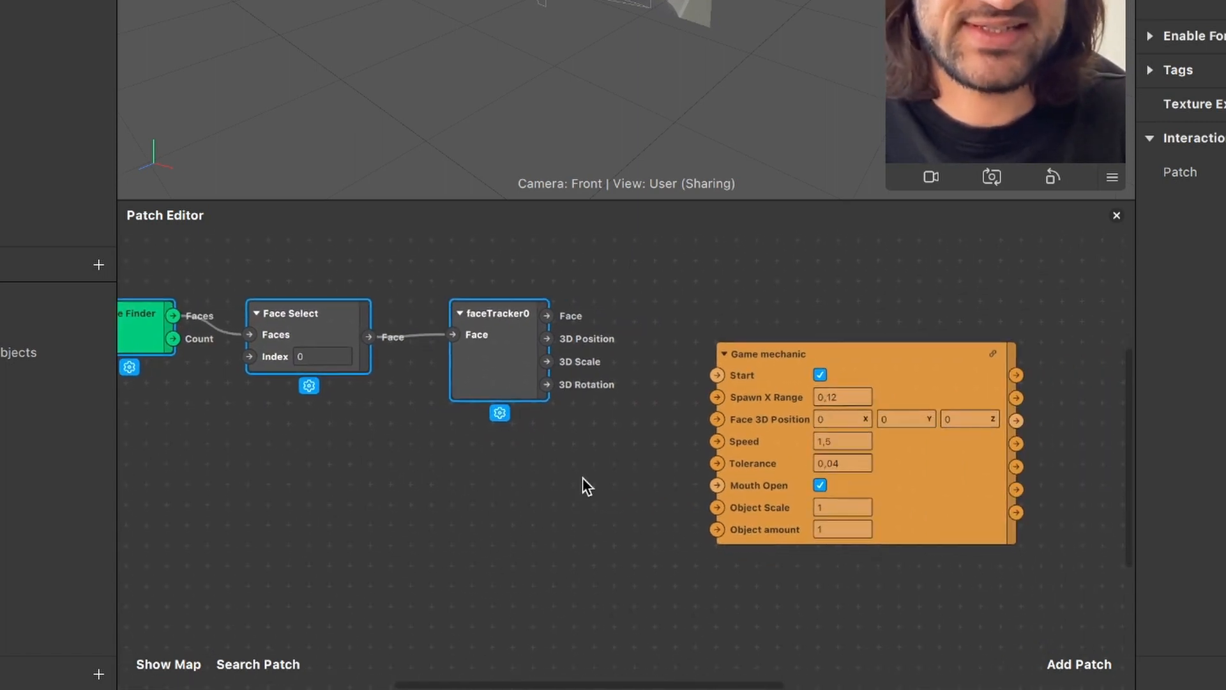
drag(886, 370, 872, 331)
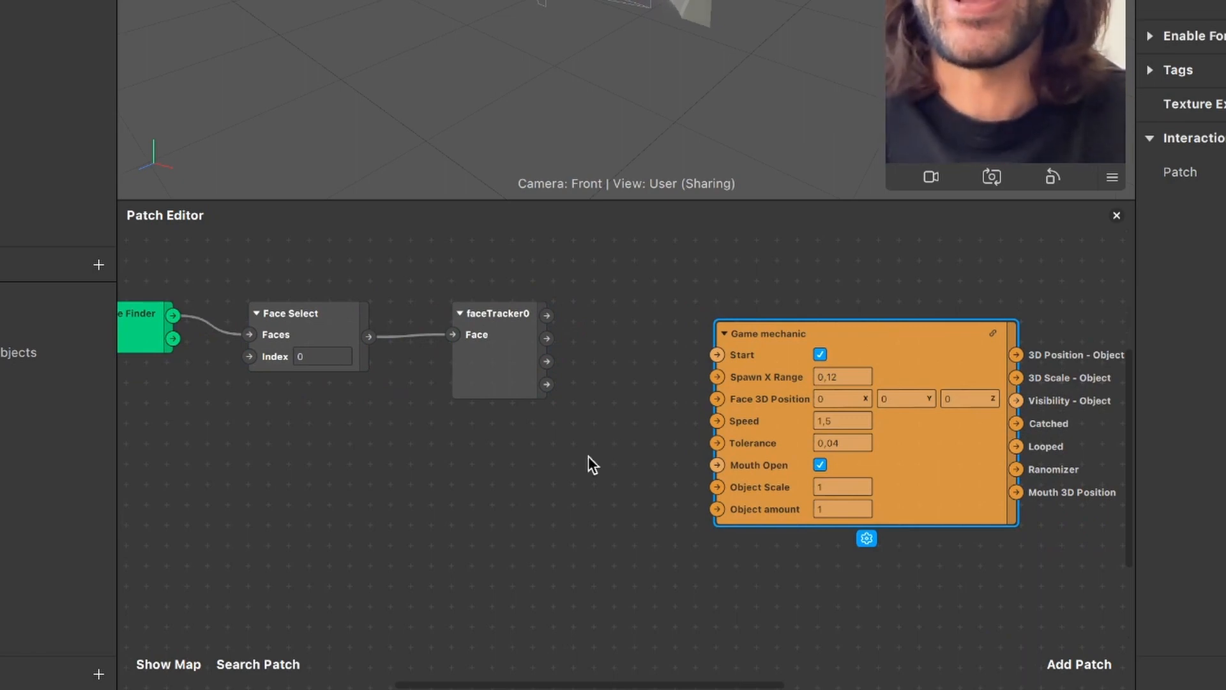
- Connect faceTracker0's 3D Position output to the Face 3D Position input of the Game mechanic patch
scroll(399, 505, left, 3)
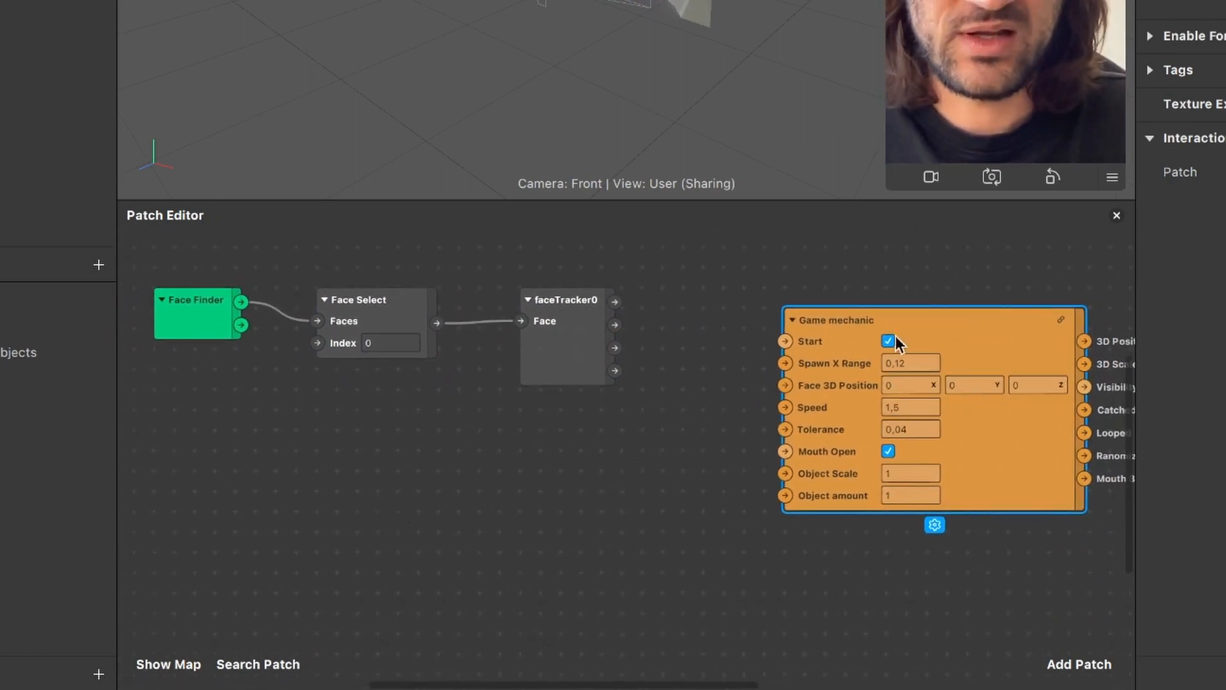
drag(1136, 271, 1167, 272)
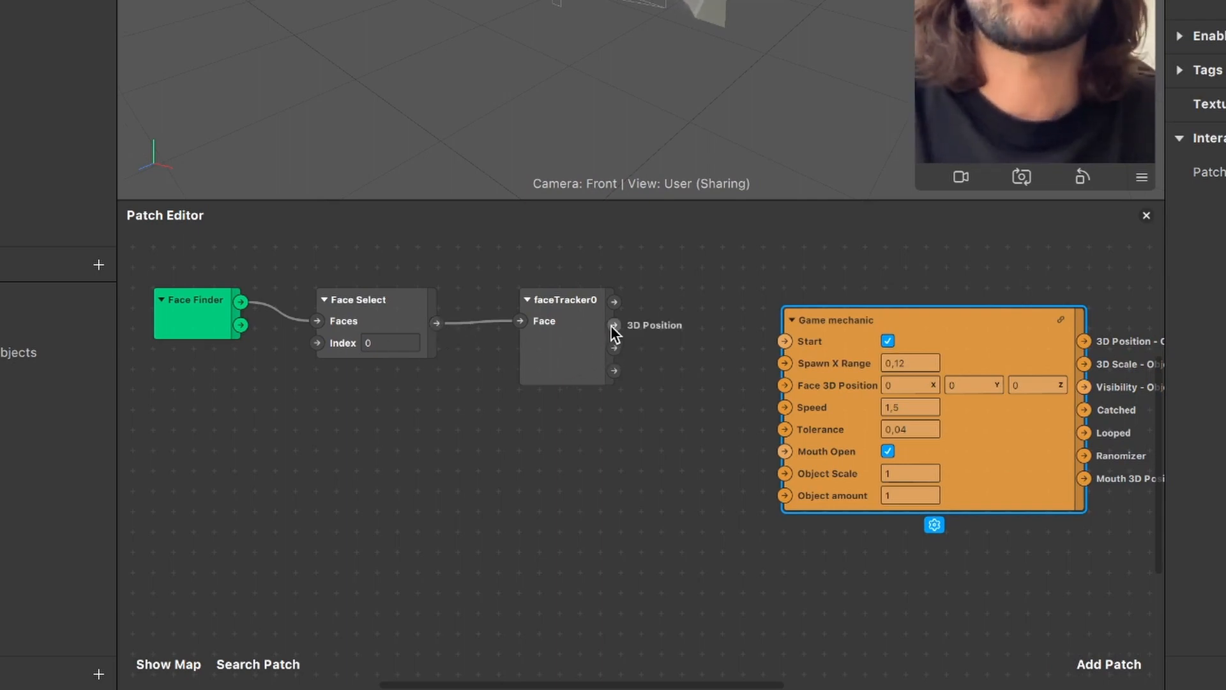
drag(613, 324, 781, 382)
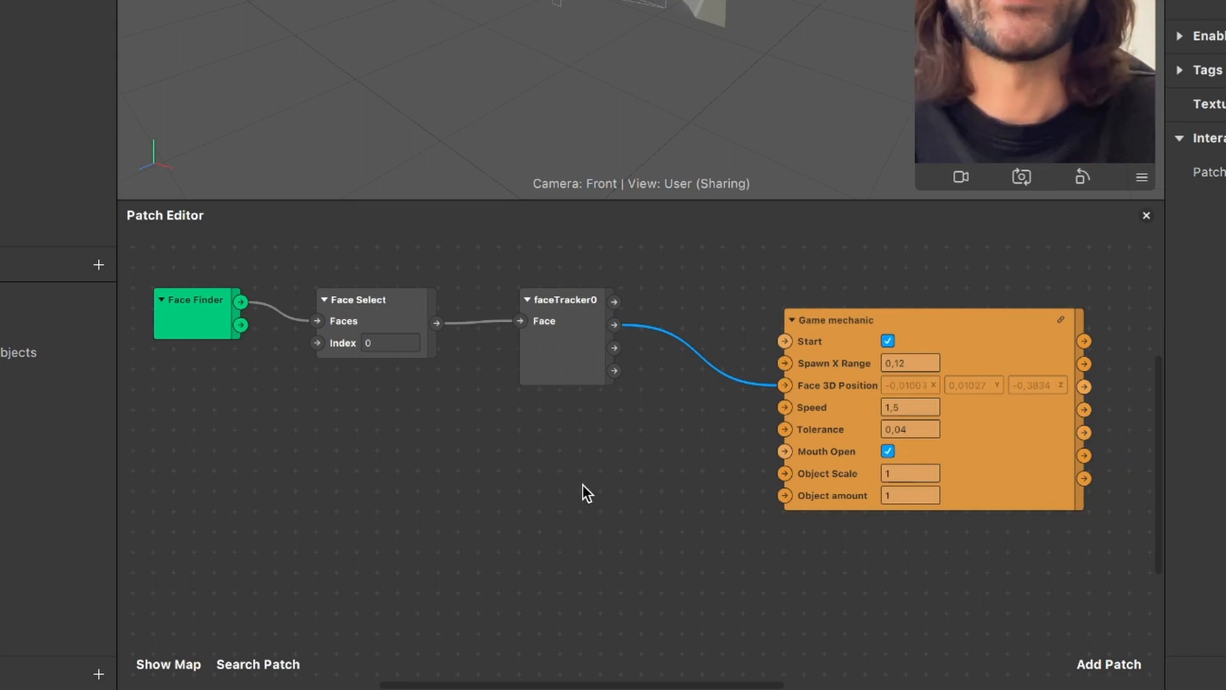
- Add a Mouth Open patch and place it between the faceTracker0 and Game mechanic patches
scroll(583, 485, right, 2)
scroll(583, 484, right, 2)
ctrl+scroll(583, 484, down, 3)
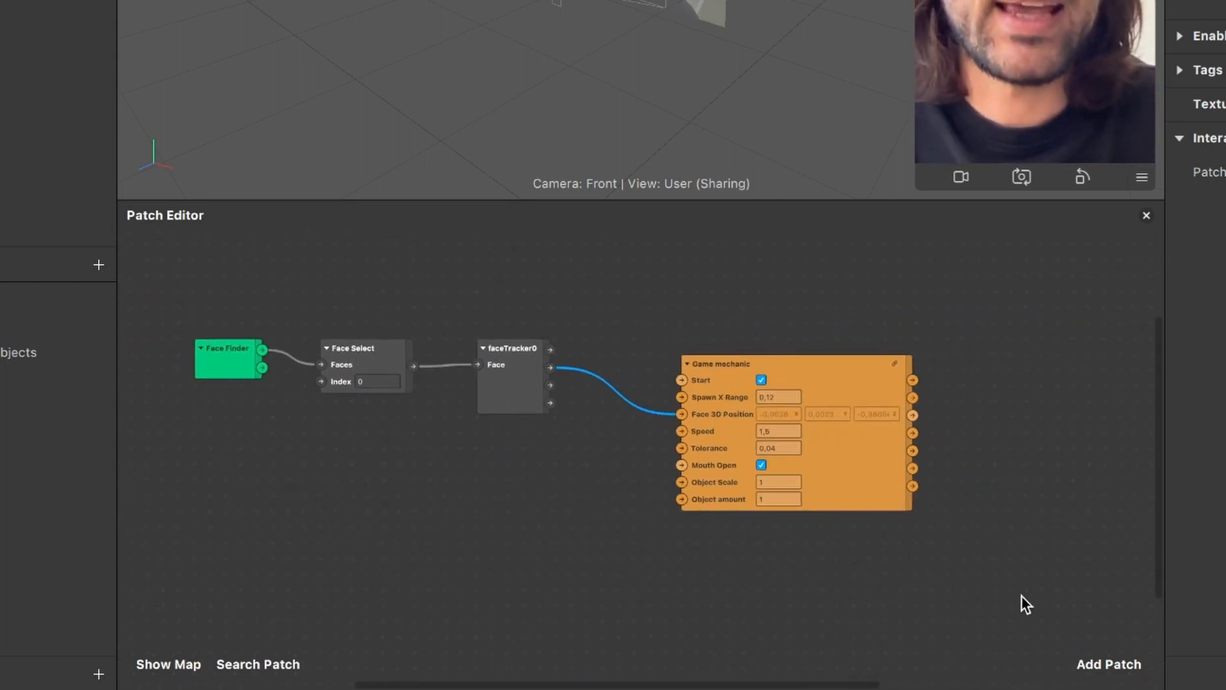
click(1102, 664)
text(m)
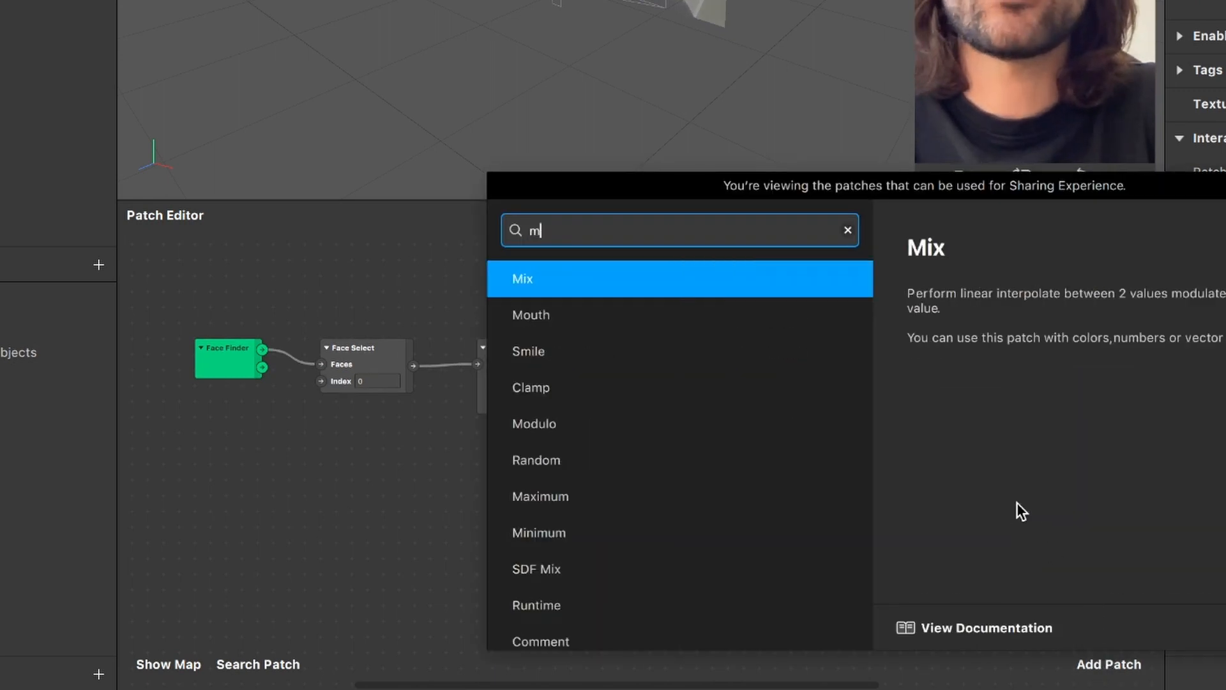
text(outh)
key(Down)
key(Return)
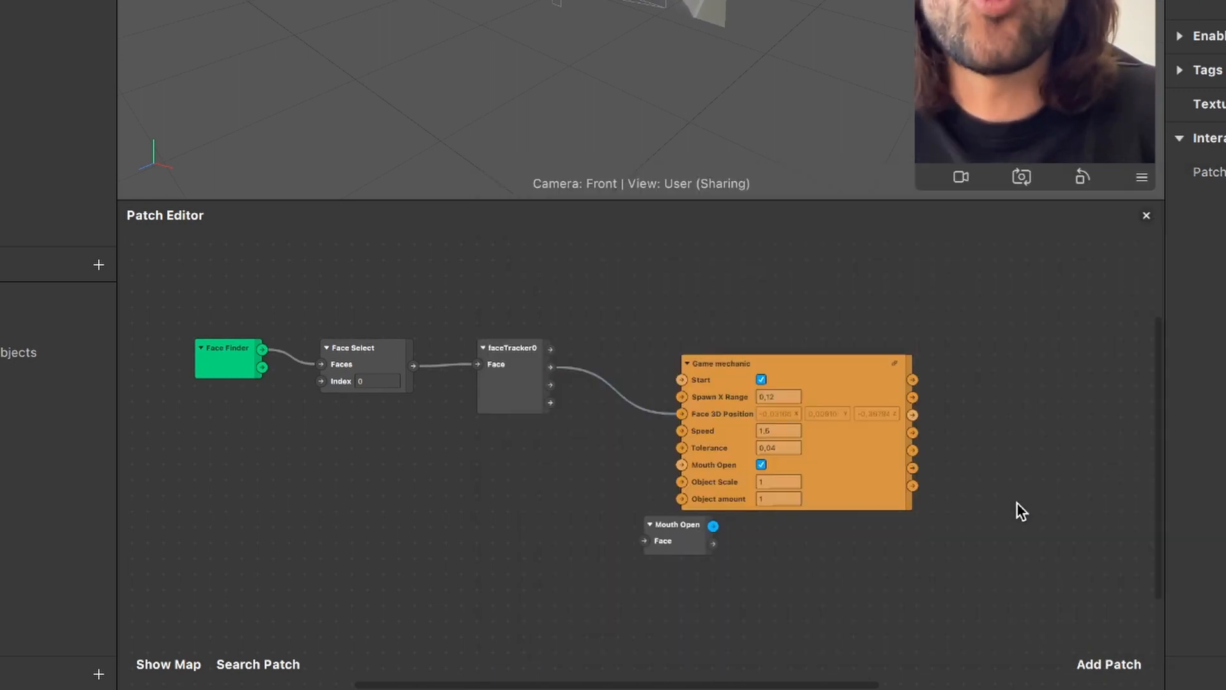
click(673, 535)
drag(673, 535, 584, 458)
- Connect faceTracker0's Face output to the Mouth Open patch, and its Open State to Game mechanic's Mouth Open input
scroll(585, 458, up, 3)
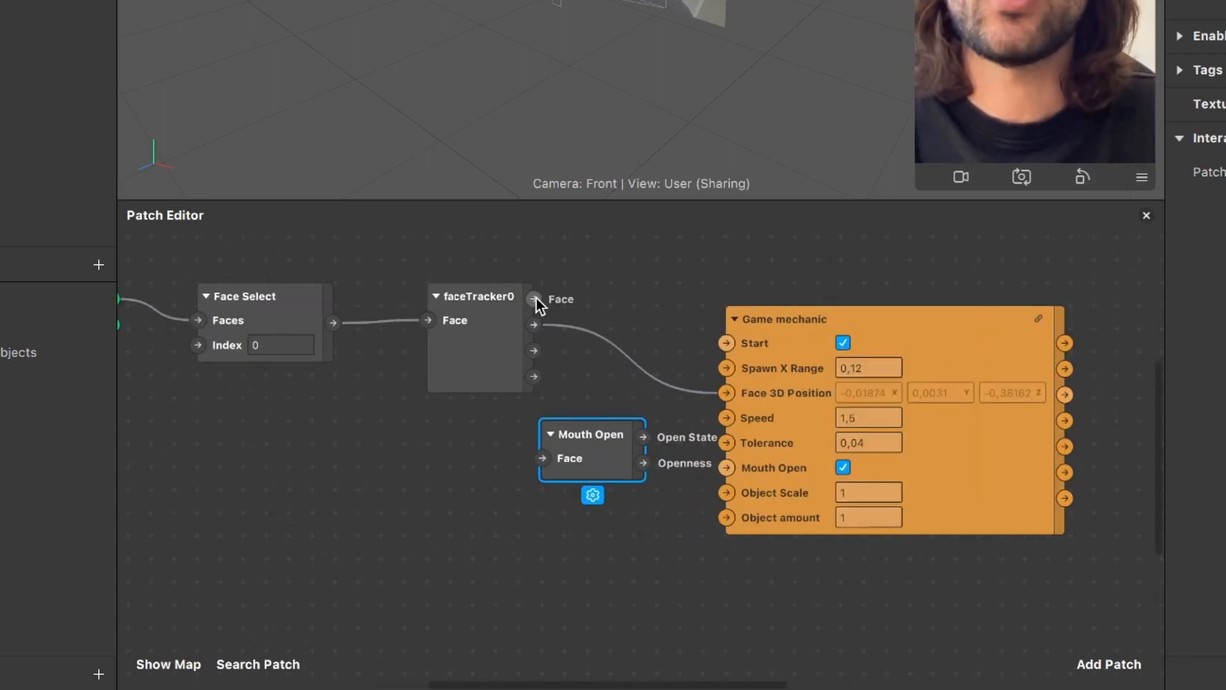
drag(536, 299, 565, 550)
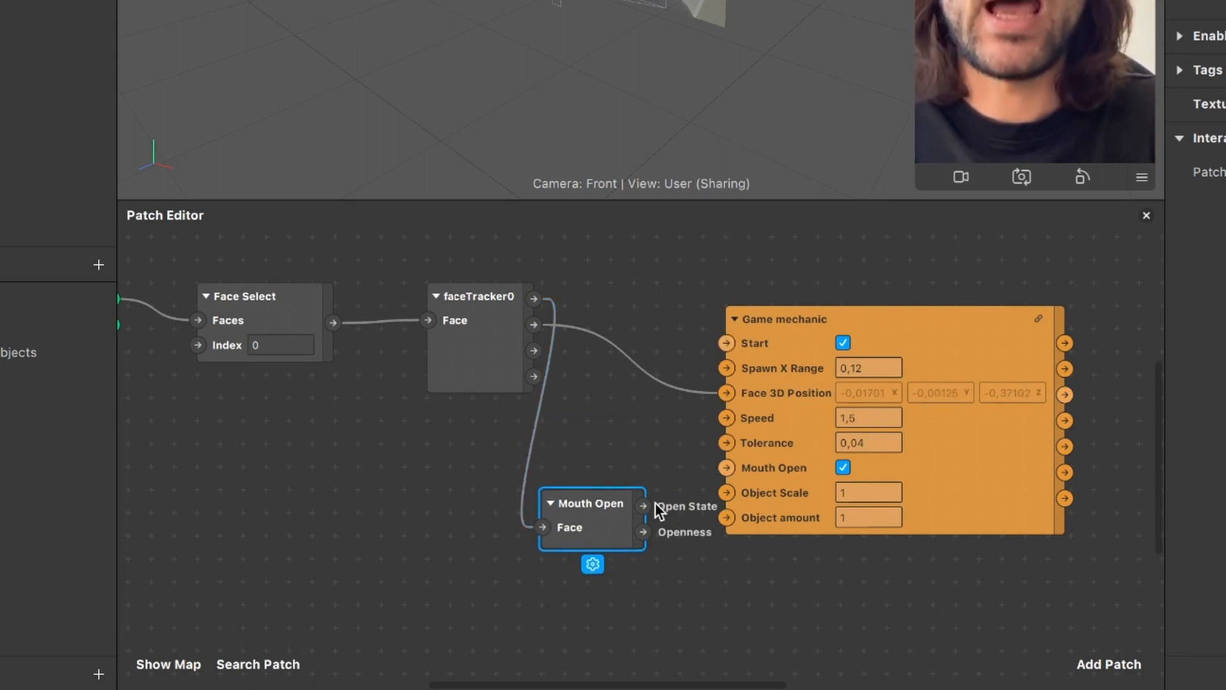
drag(644, 506, 723, 466)
- Move the Face Finder, Face Select and faceTracker0 patches together farther away from the Mouth Open and Game mechanic patches
scroll(538, 480, left, 4)
scroll(537, 480, down, 3)
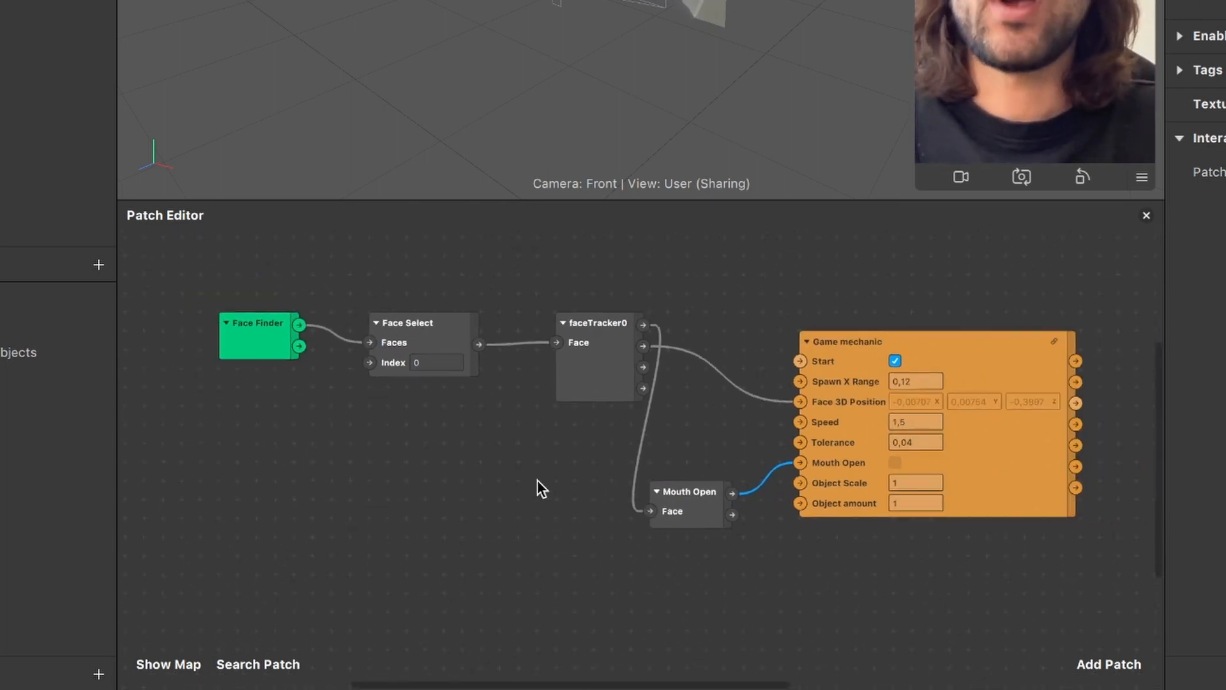
drag(591, 438, 248, 316)
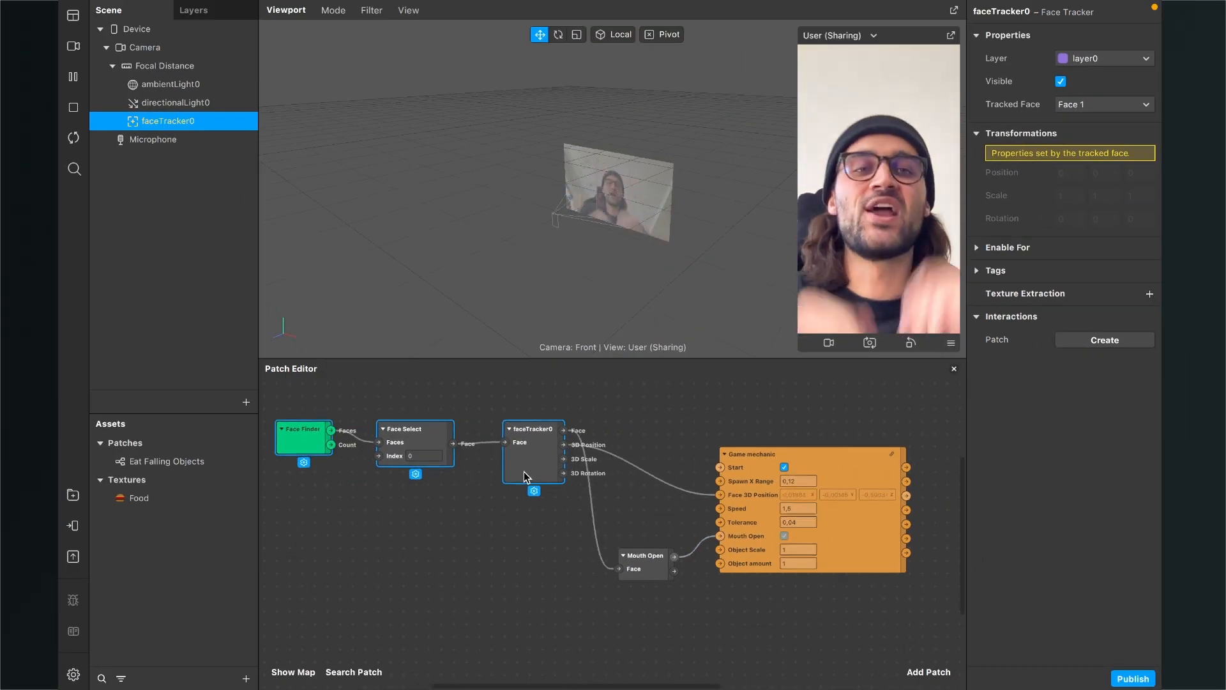
- Insert a Null Object into the scene and rename it Food
click(135, 294)
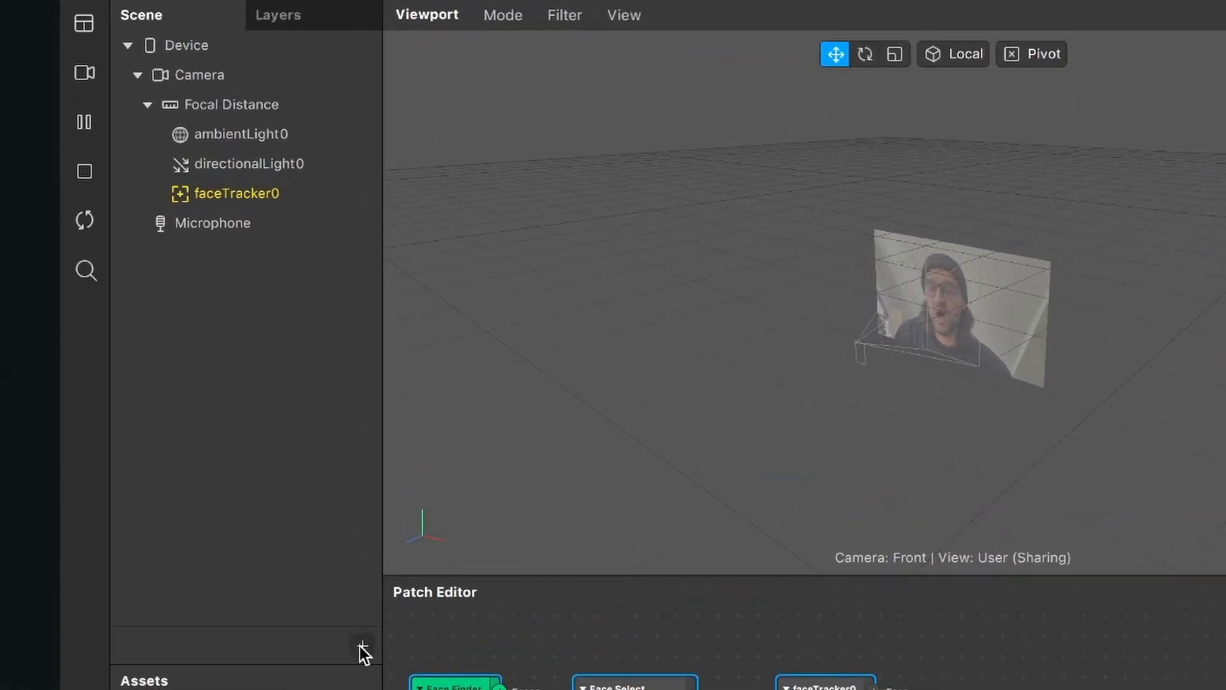
click(360, 648)
text(Nu)
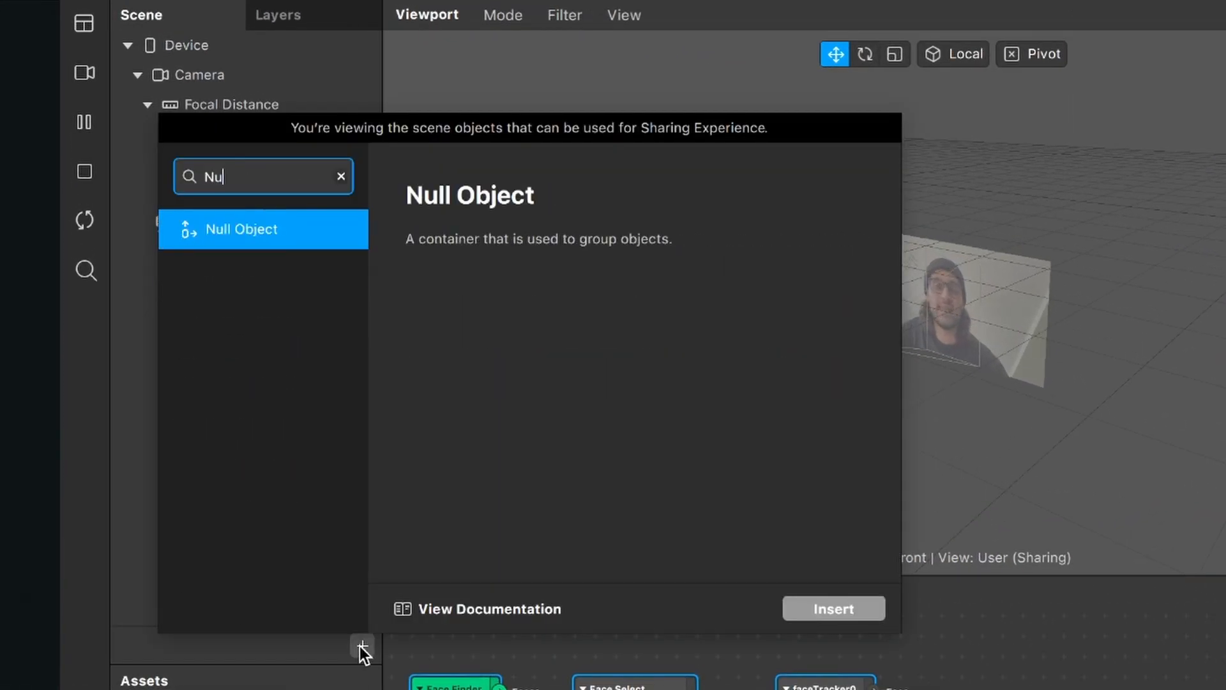
key(Return)
double_click(230, 222)
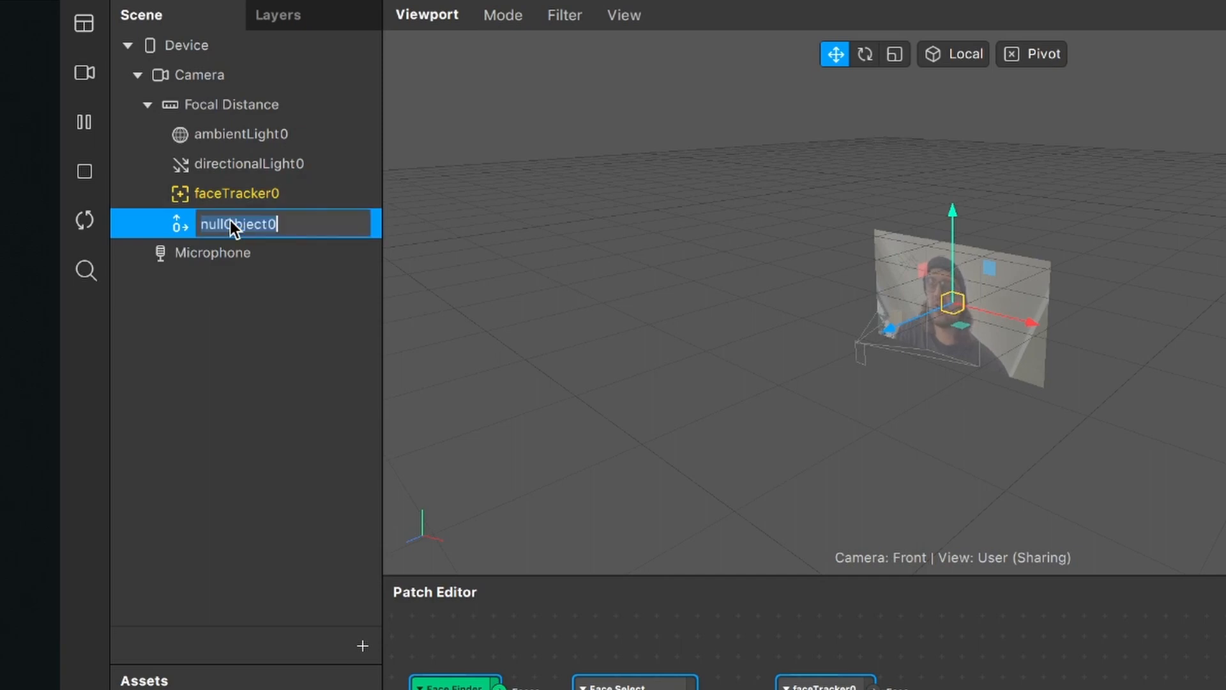
text(Food)
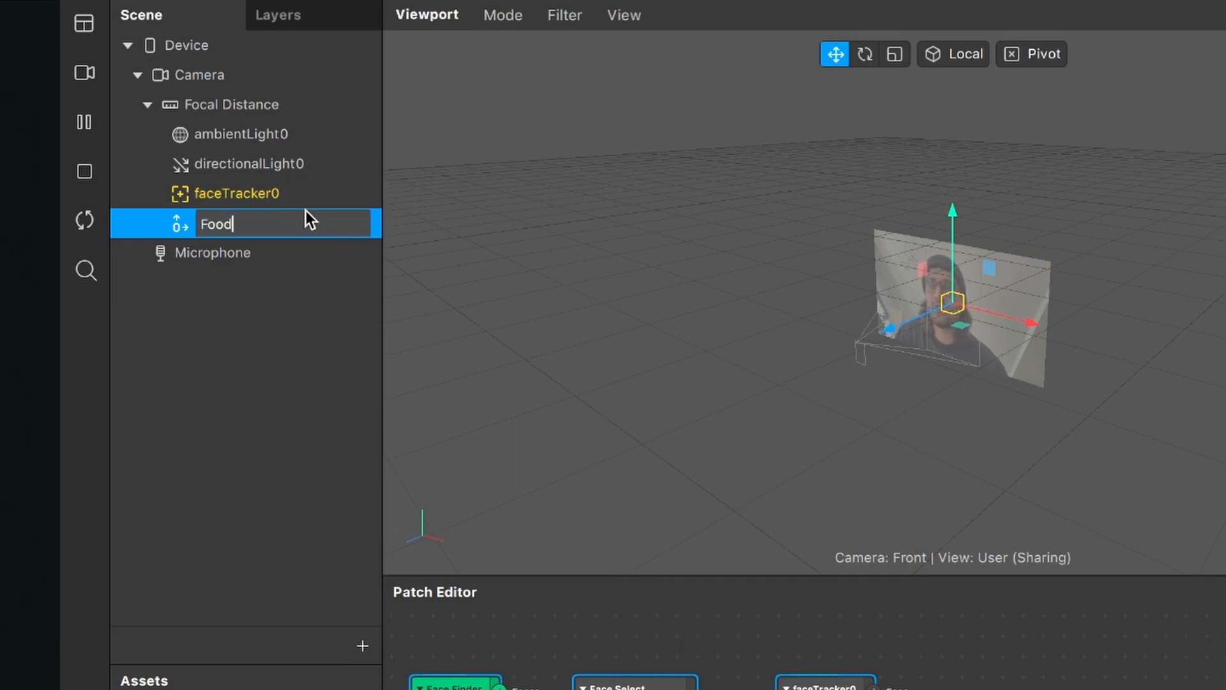
- Add a plane to the scene and rename it Food 1
key(Return)
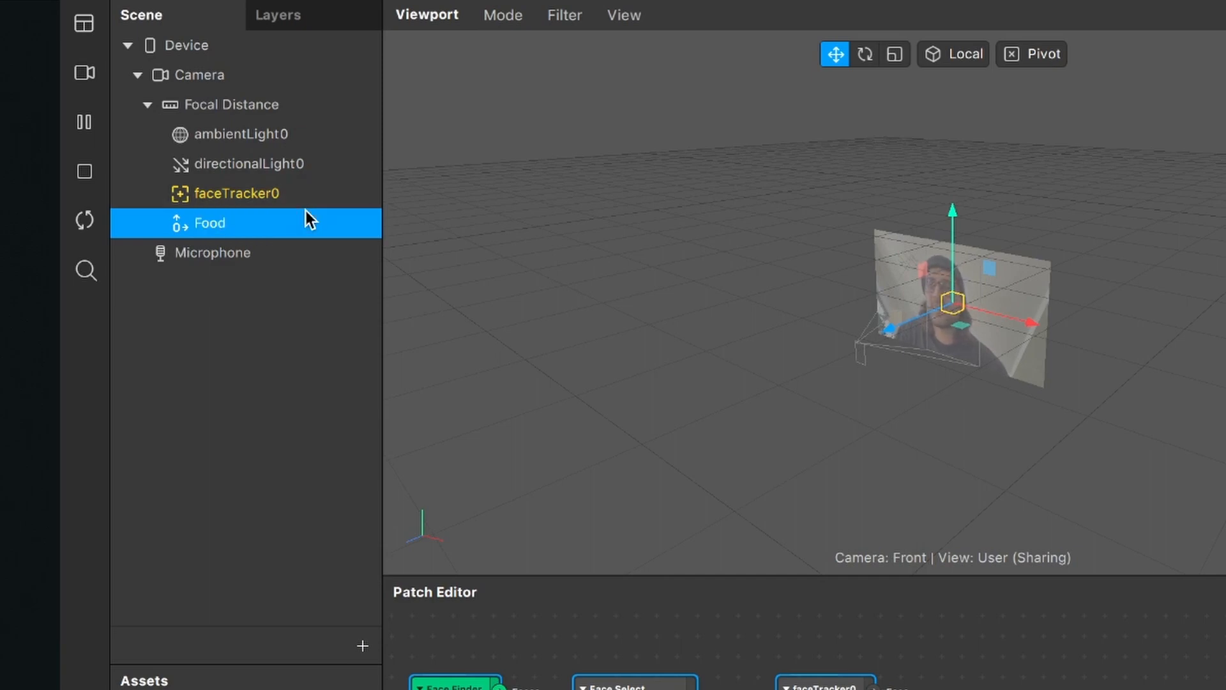
click(362, 647)
text(pla)
key(Return)
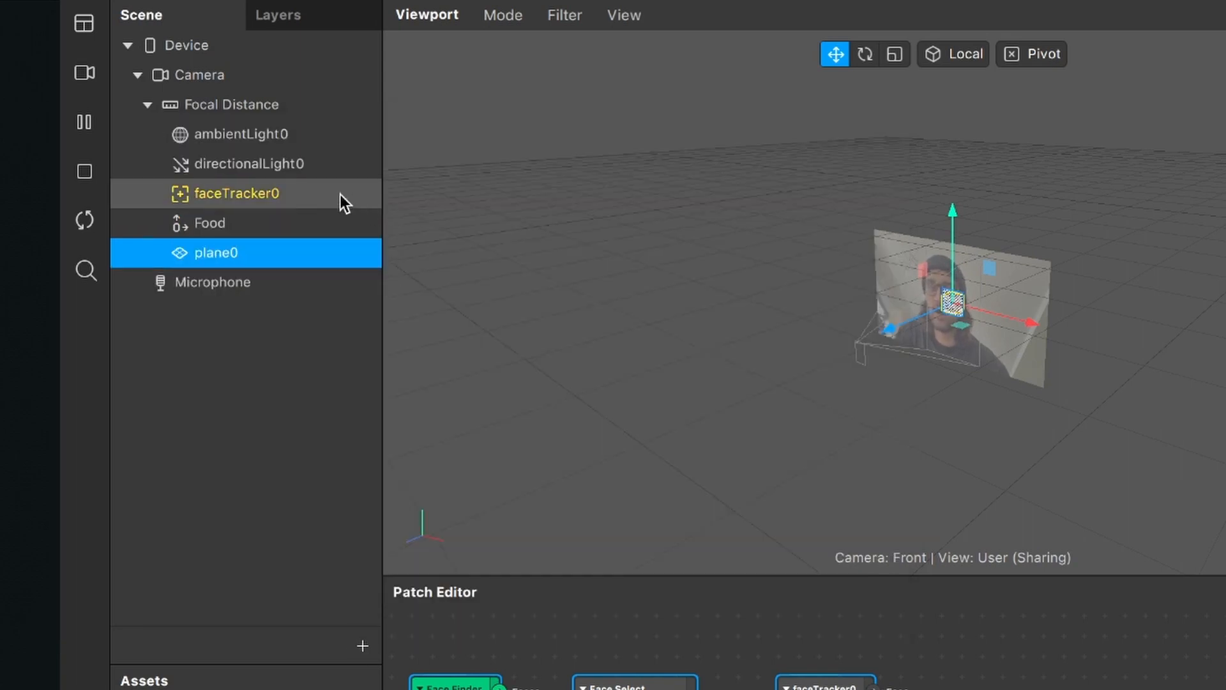
double_click(210, 255)
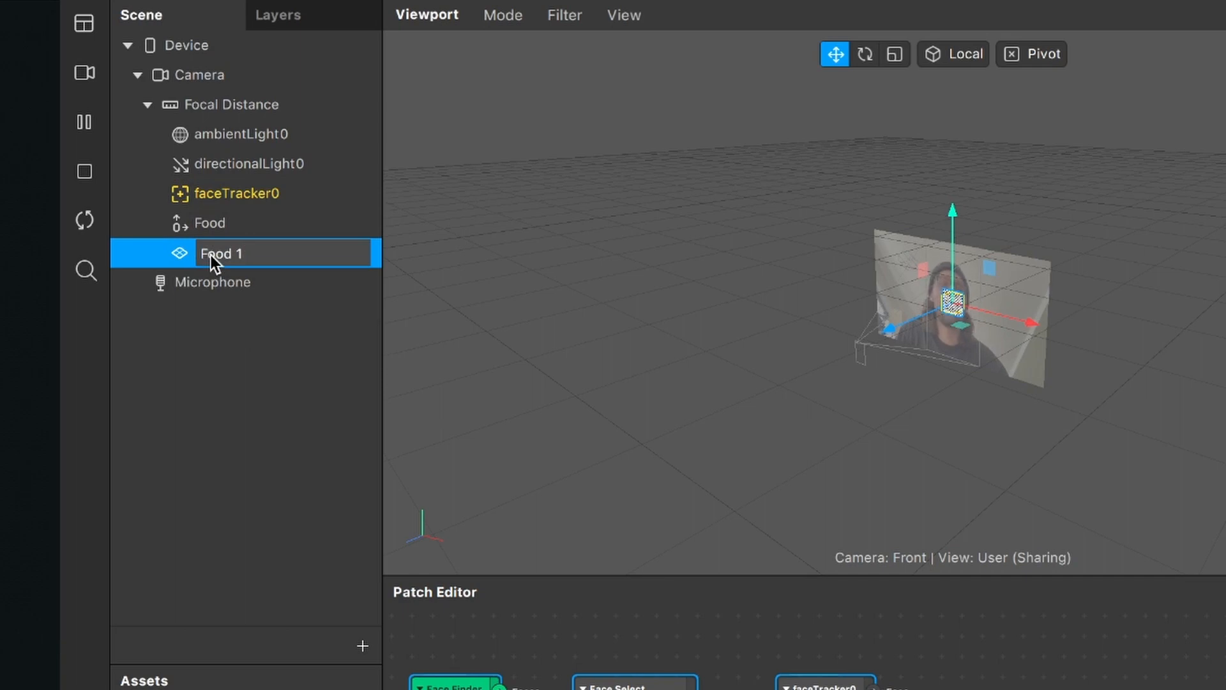
key(Return)
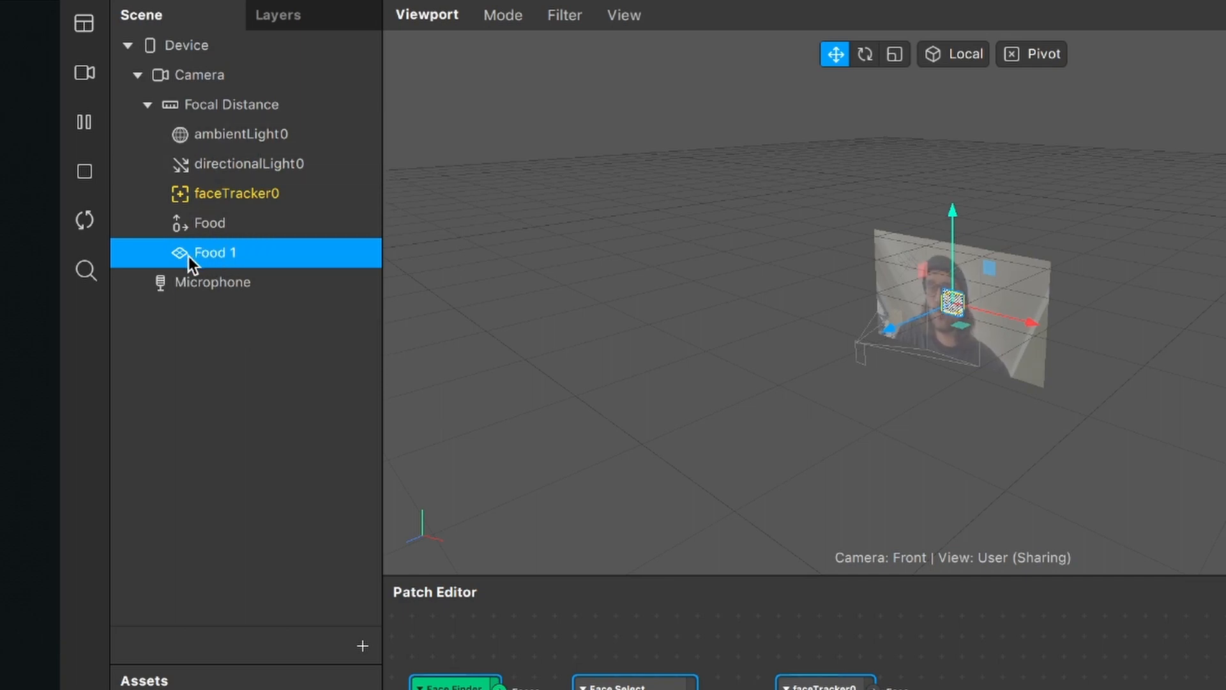
- Nest the Food 1 plane under the Food null object and expand Food to show its child
drag(189, 255, 197, 220)
click(159, 225)
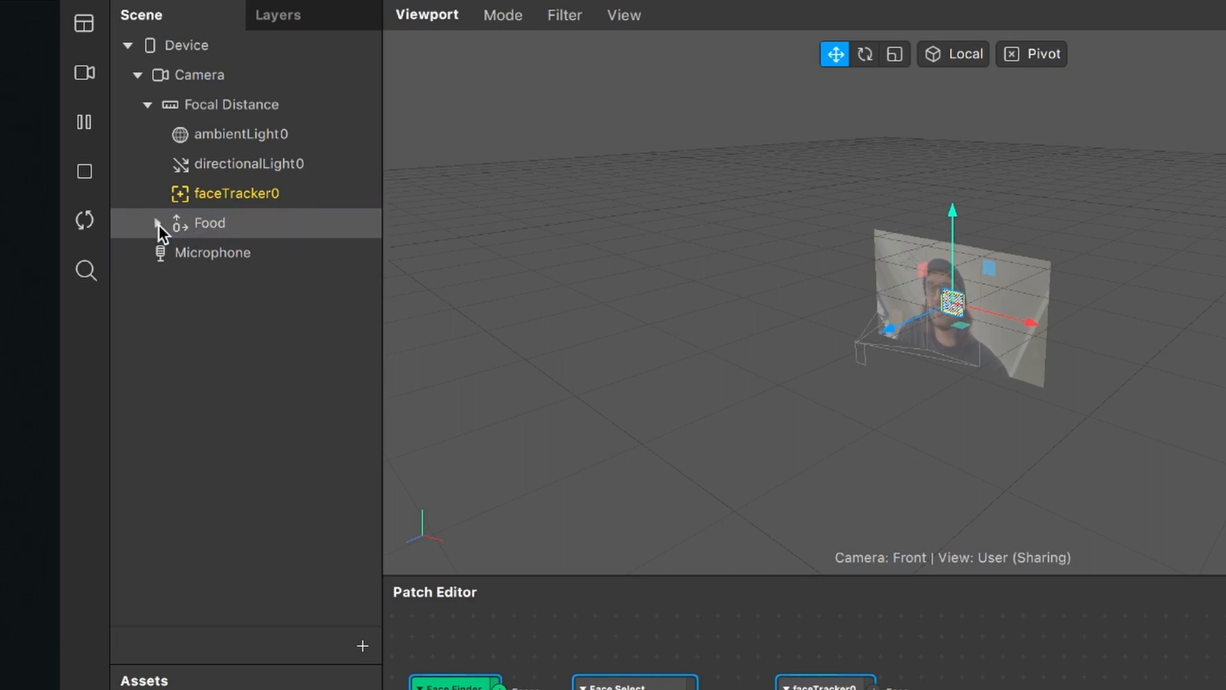
click(159, 224)
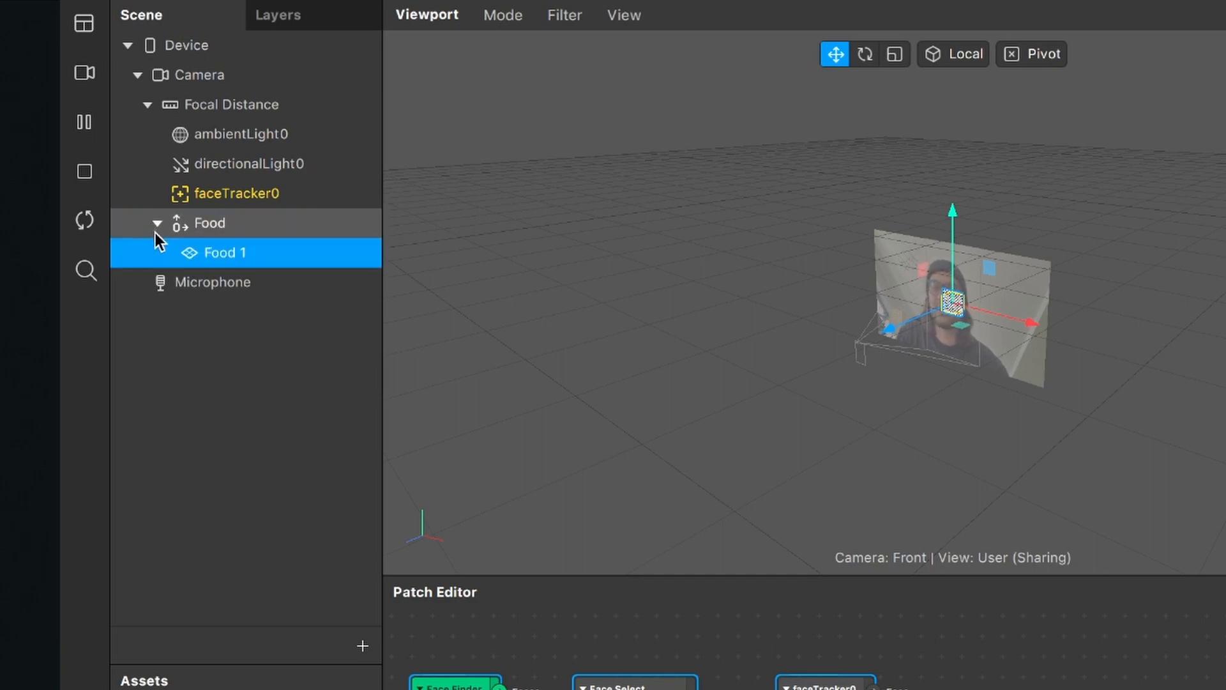
click(241, 408)
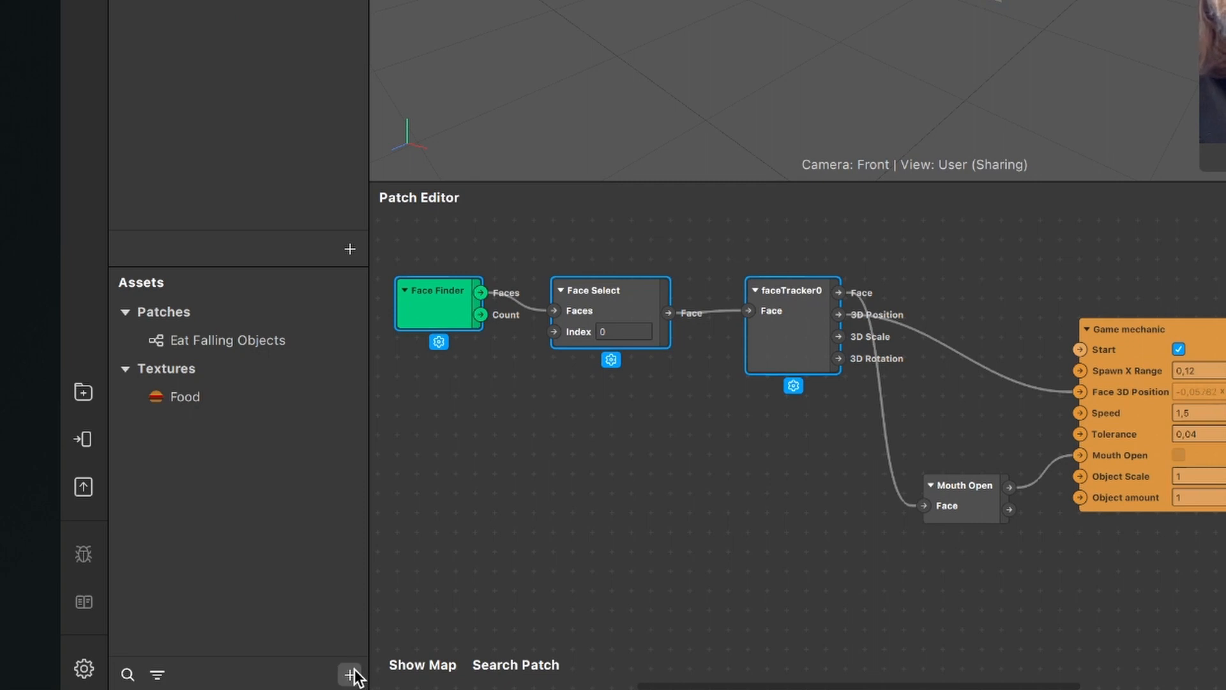
- Create a new material in the assets and name it Food 1
click(295, 677)
click(419, 505)
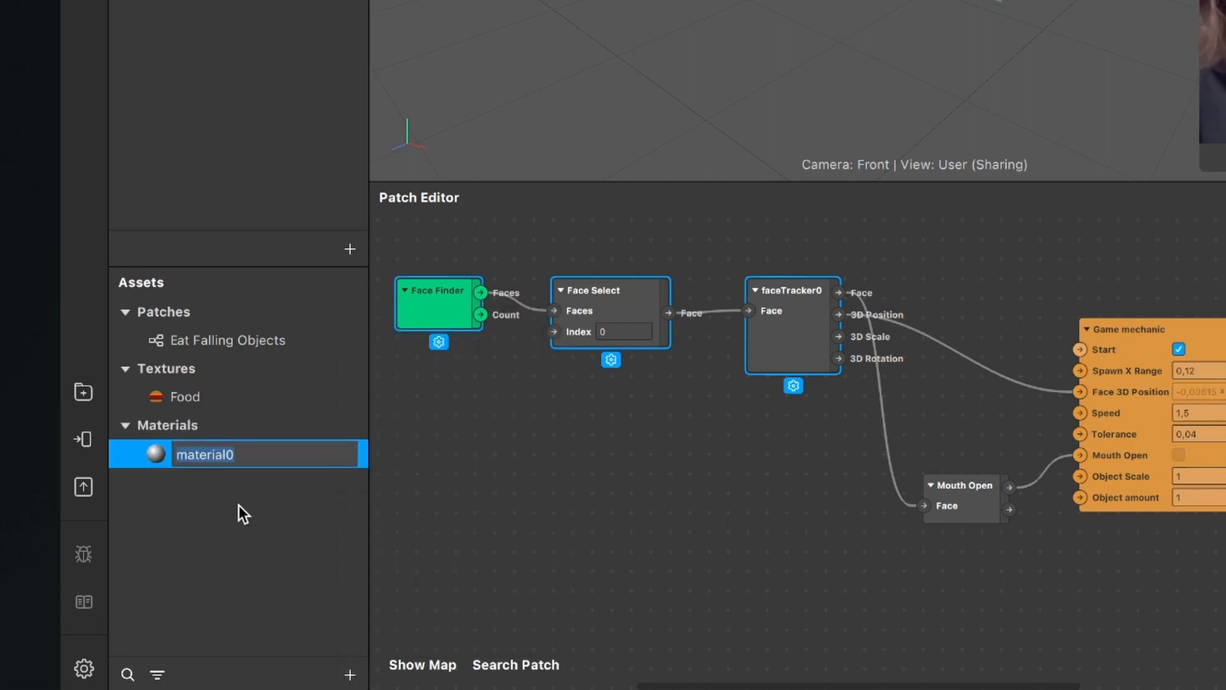
text(Food 1)
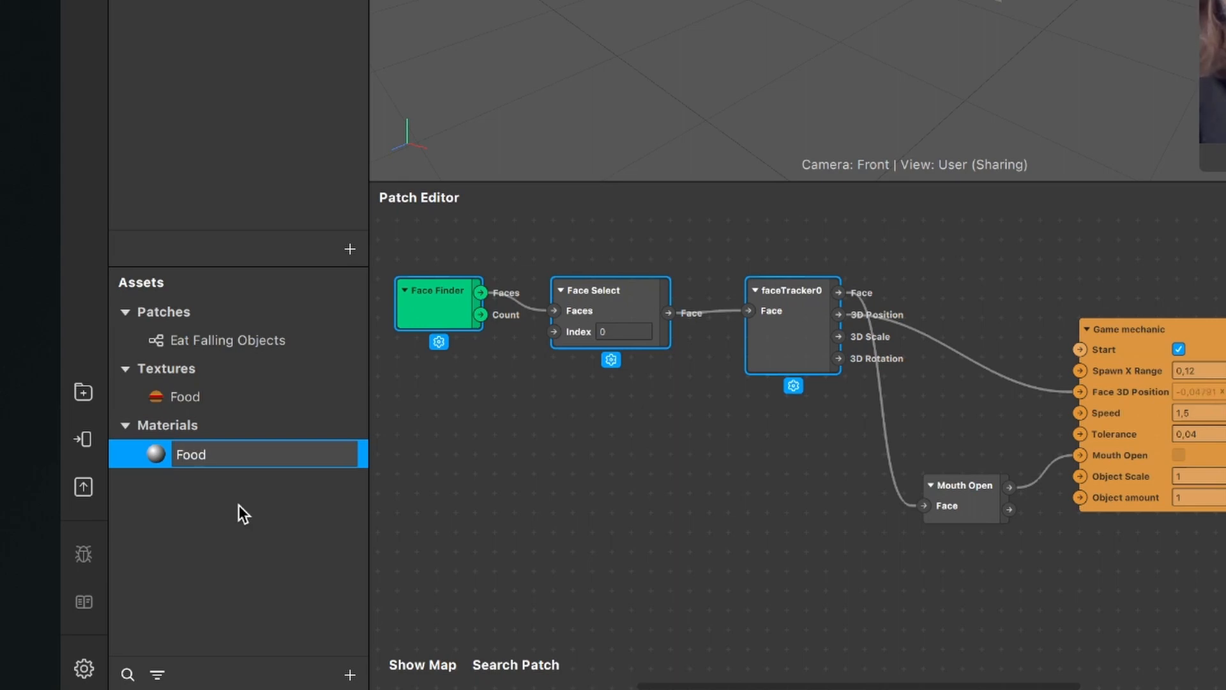
key(Return)
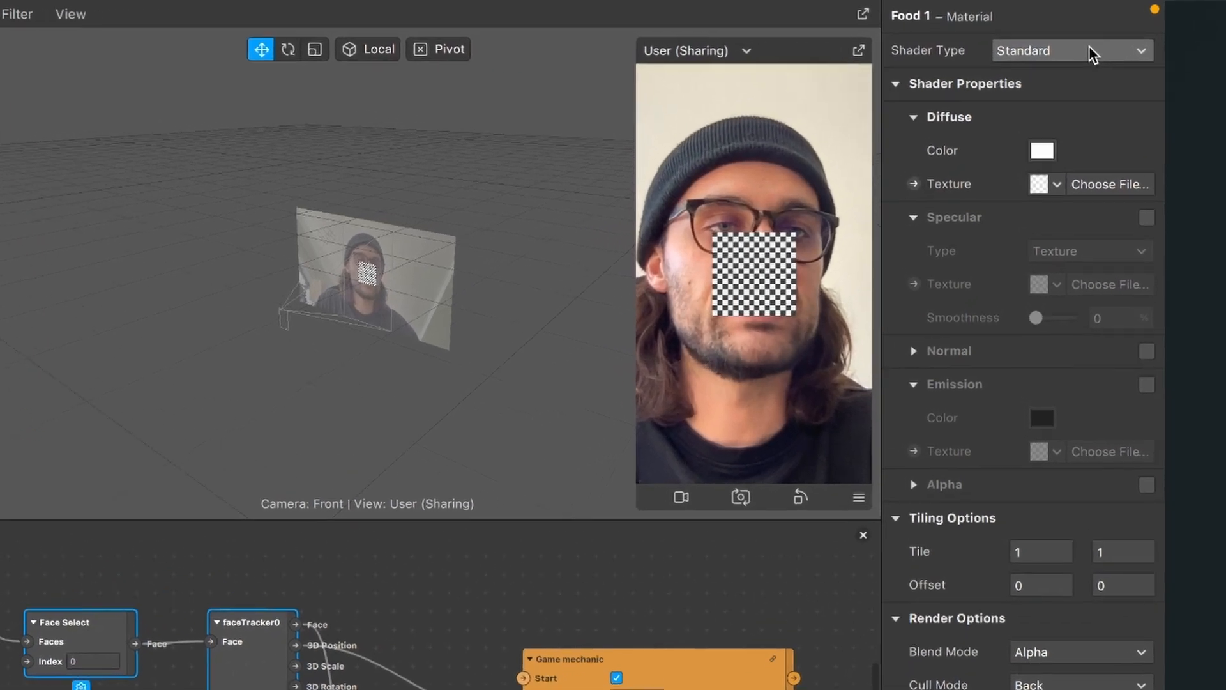
- Set the Food 1 material's shader type to Flat and use the Food texture as its diffuse texture
click(1112, 37)
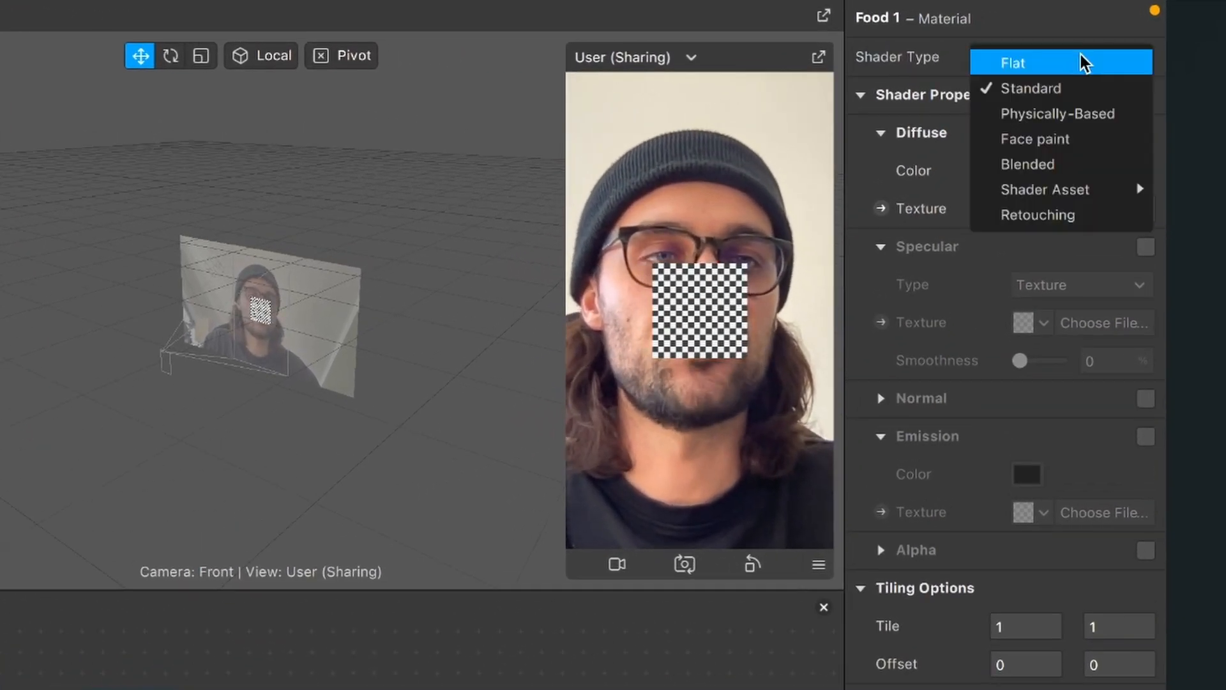
click(1084, 62)
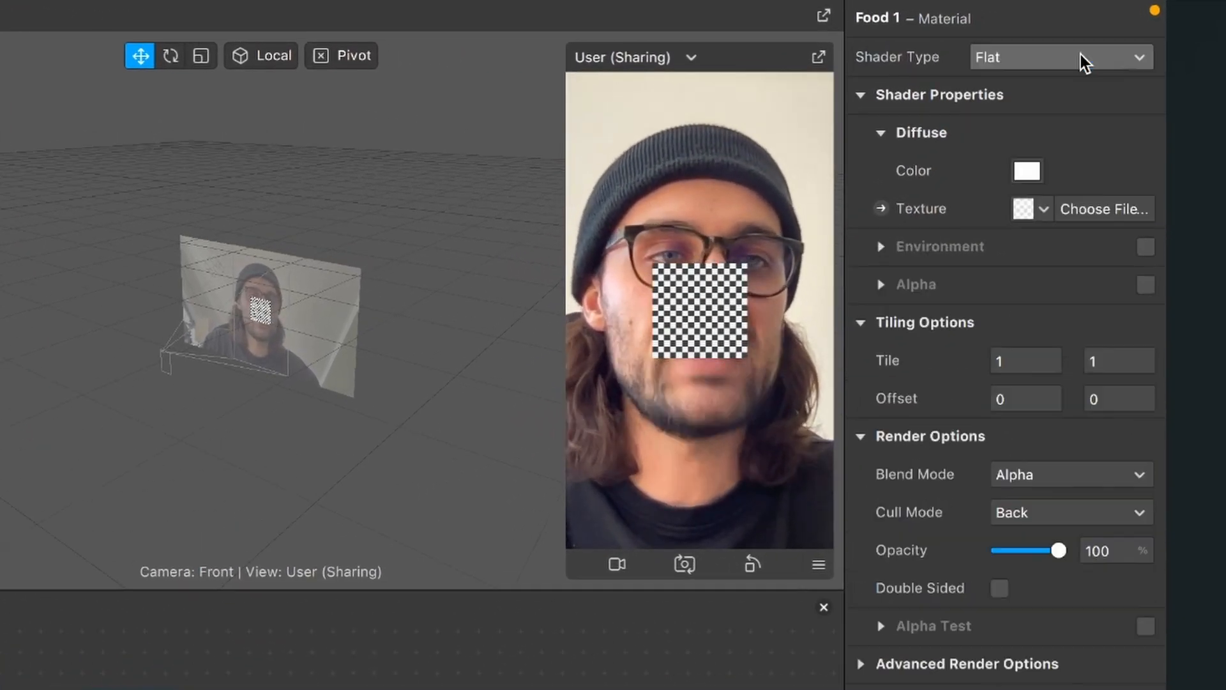
click(1040, 212)
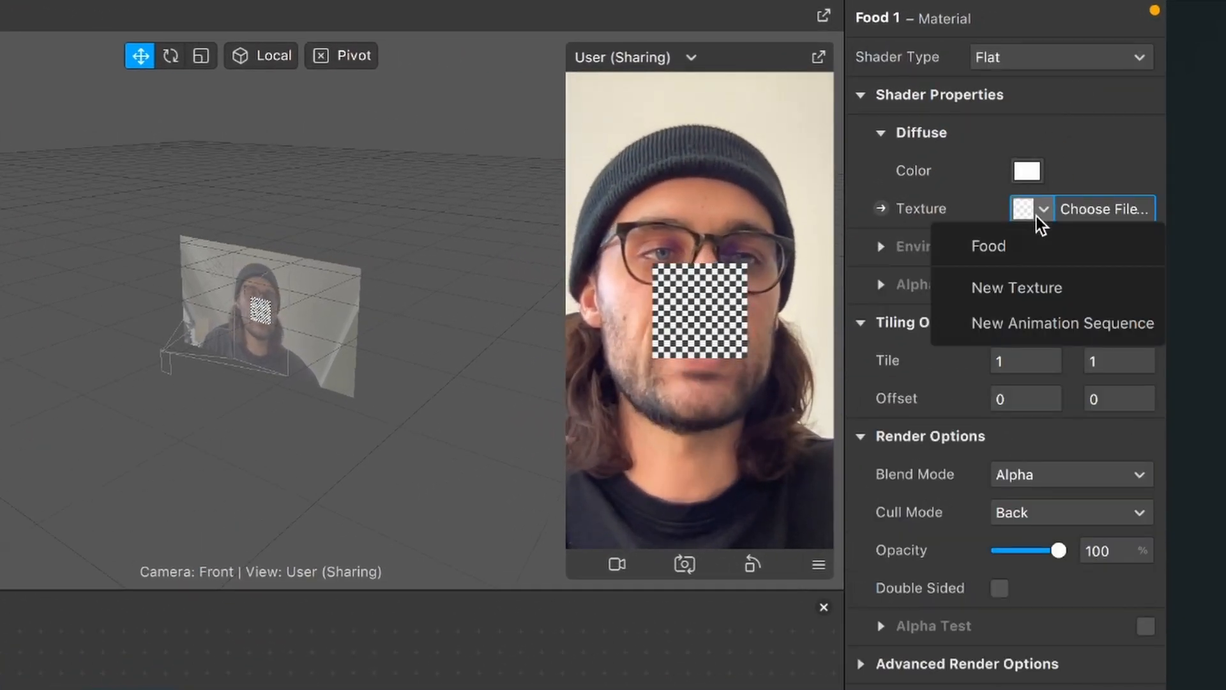
click(1019, 244)
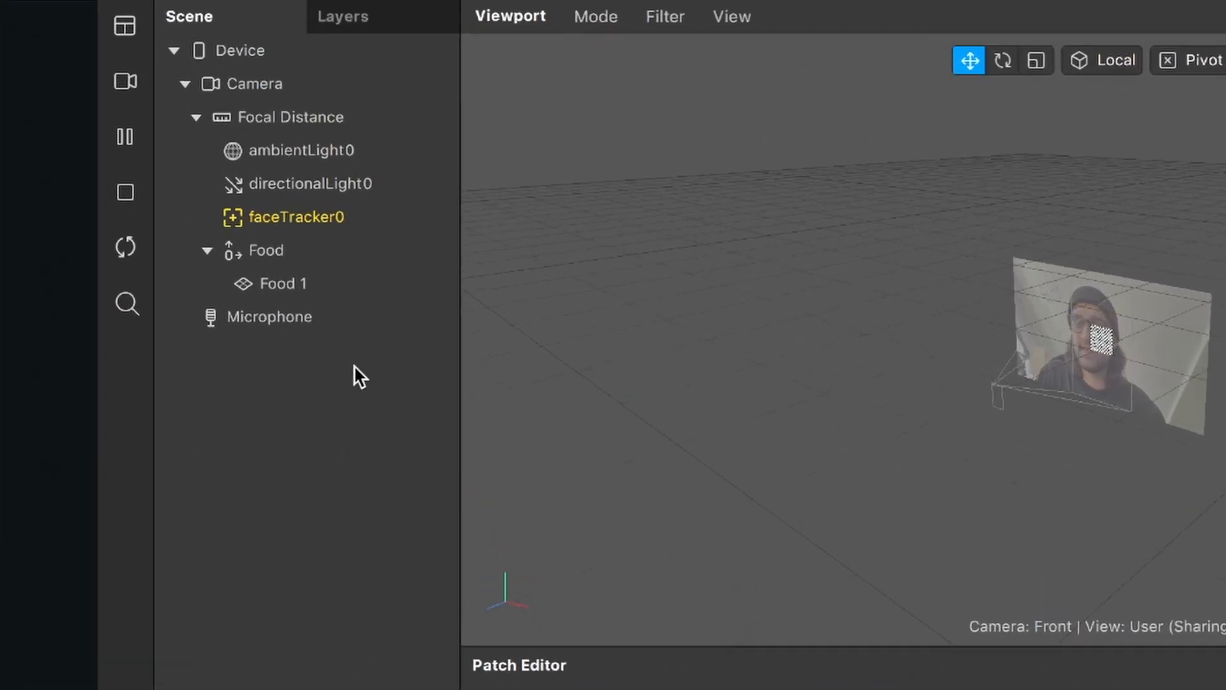
- Assign the Food 1 material to the Food 1 plane
click(279, 286)
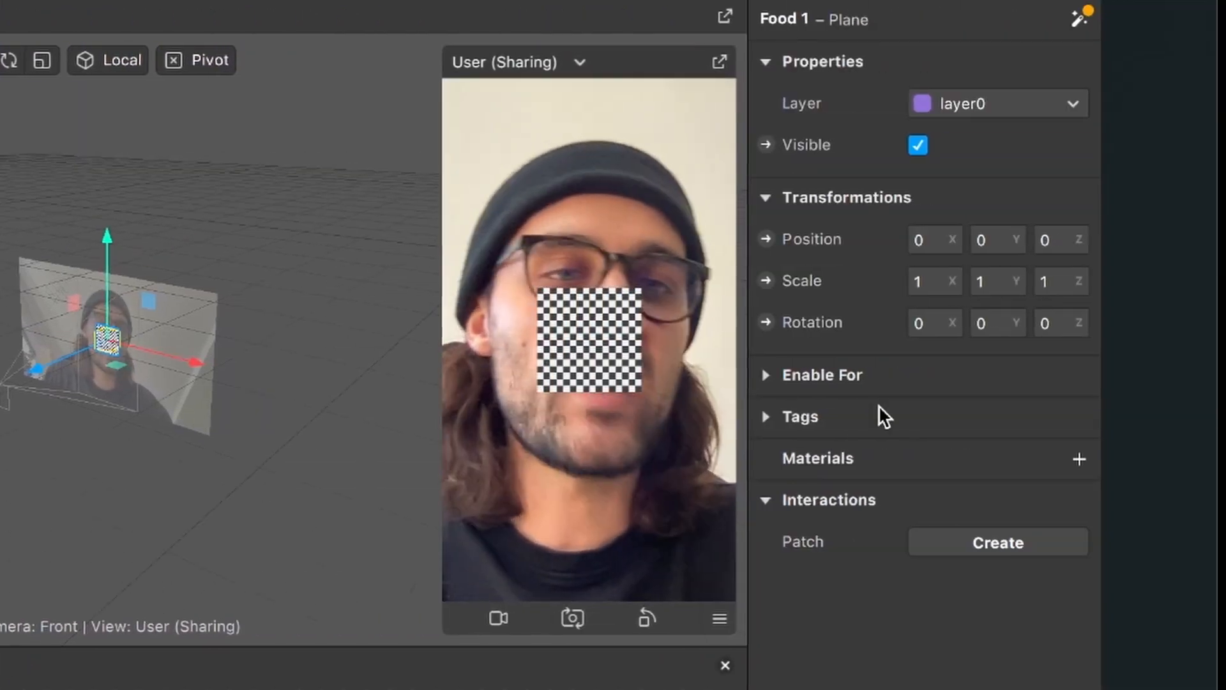
click(1079, 459)
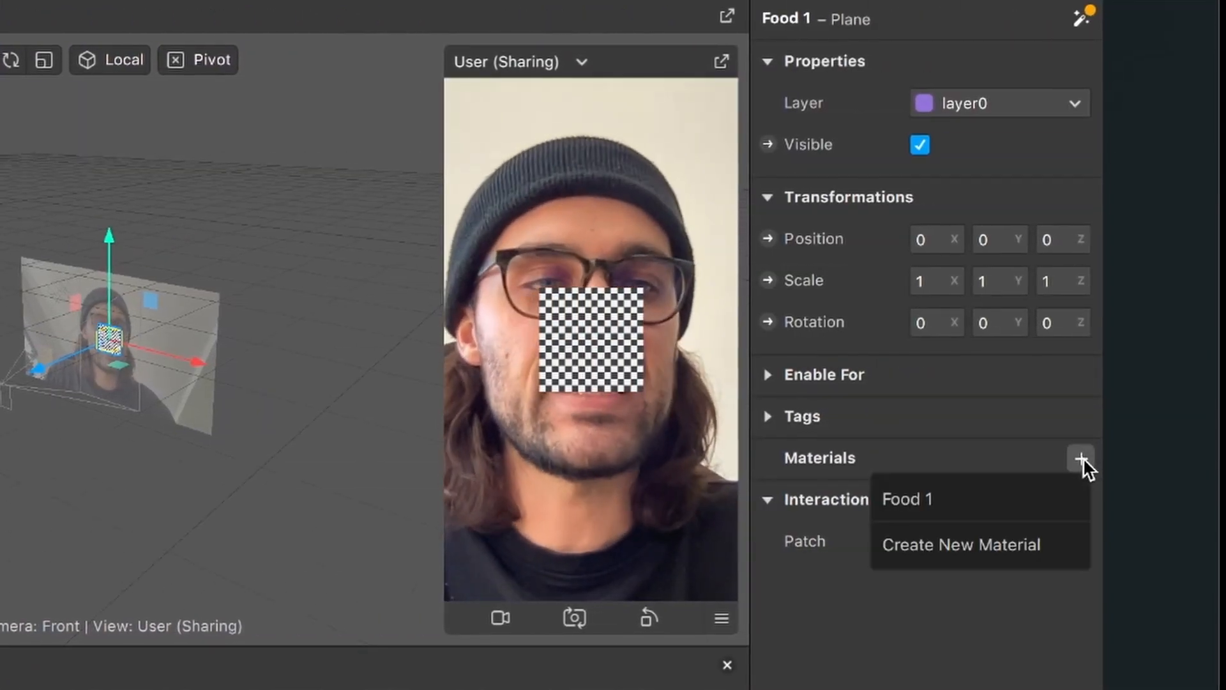
click(976, 495)
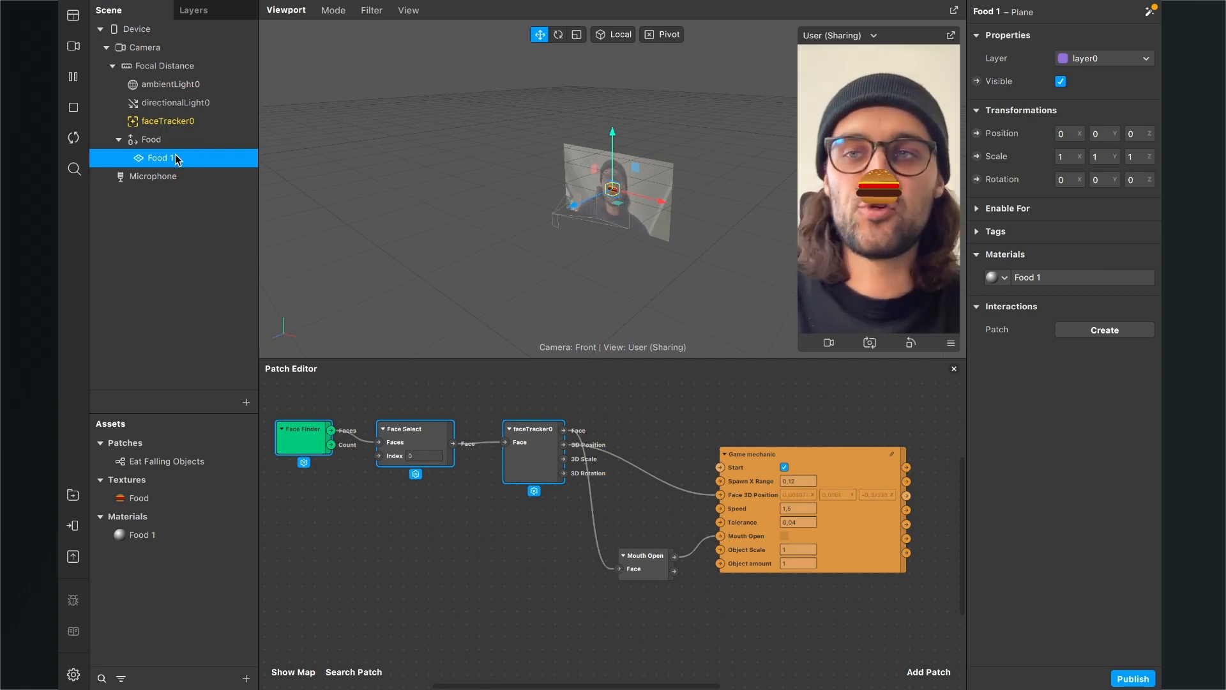
- Create patches for the Food 1 plane's Visible, Position and Scale properties
scroll(762, 446, right, 3)
scroll(761, 446, up, 1)
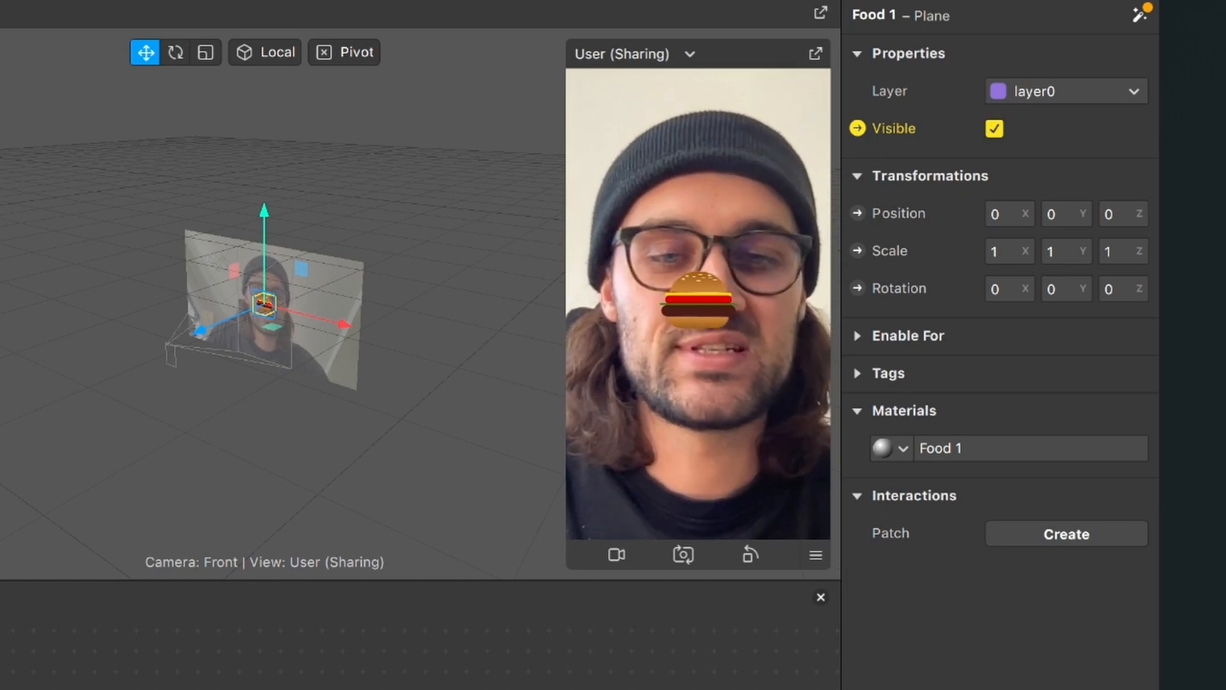
click(858, 129)
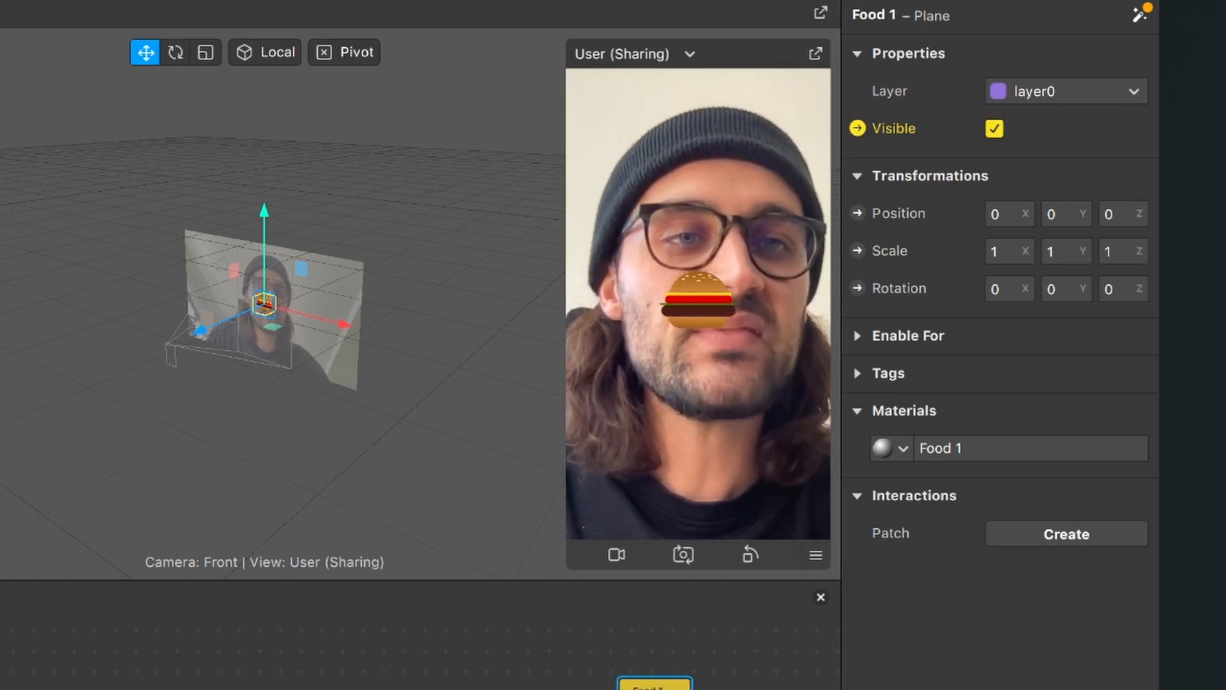
click(858, 213)
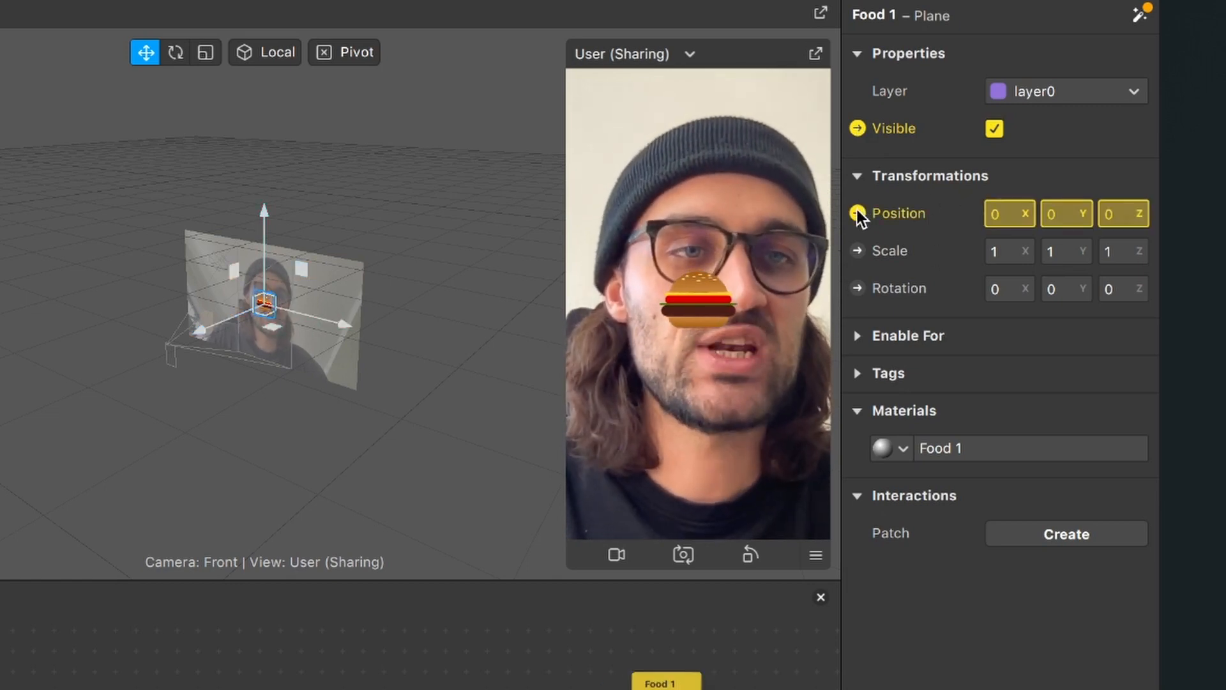
click(858, 250)
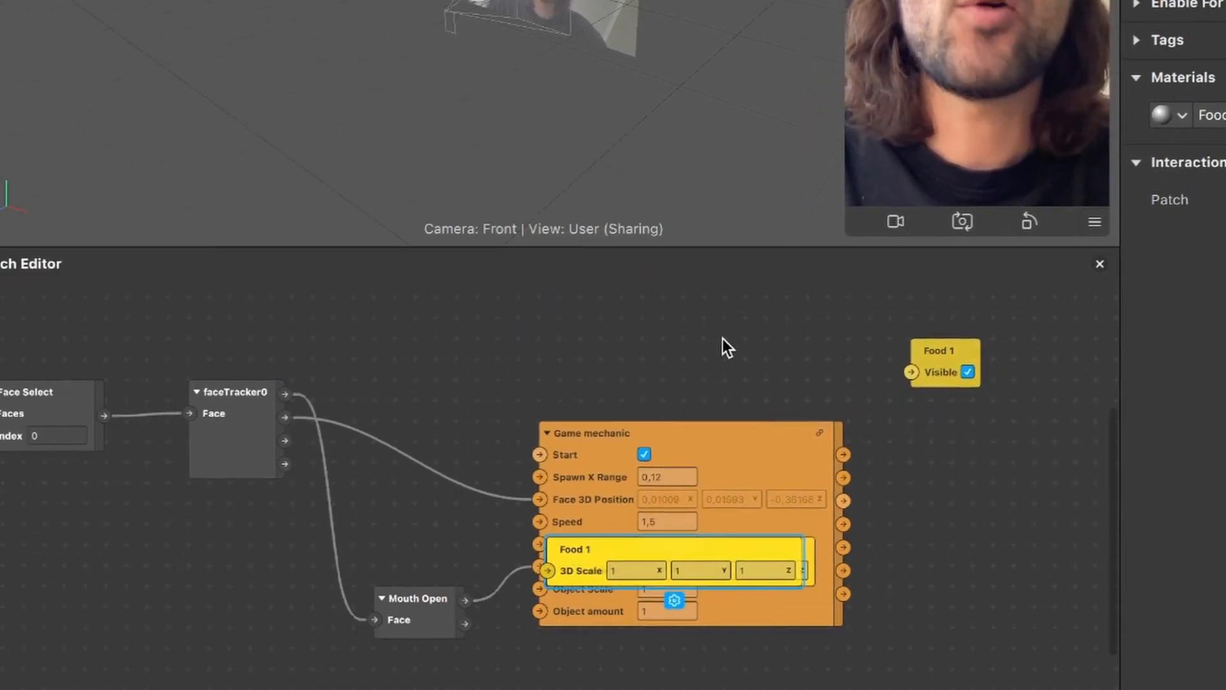
- Arrange the Food 1 Visible, 3D Position and 3D Scale patches in a column on the output side of the Game mechanic patch
scroll(444, 671, right, 4)
drag(562, 435, 899, 358)
drag(628, 442, 955, 319)
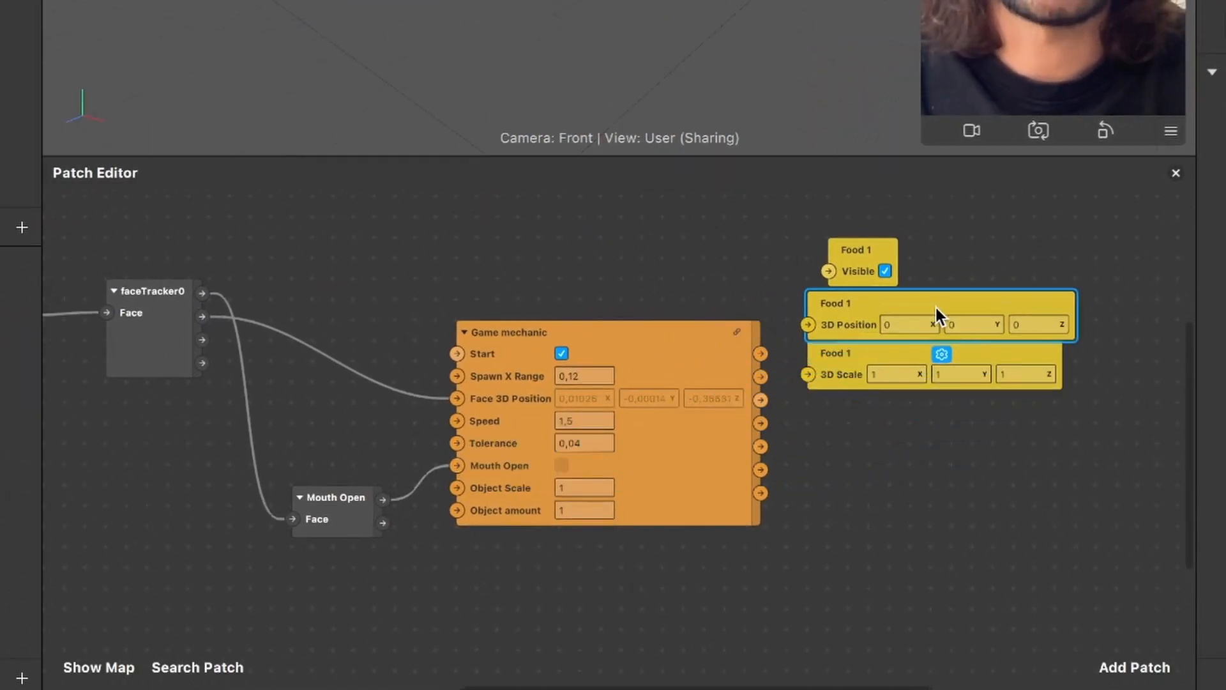
drag(859, 273, 850, 211)
drag(855, 313, 855, 292)
scroll(701, 362, right, 3)
scroll(701, 363, up, 2)
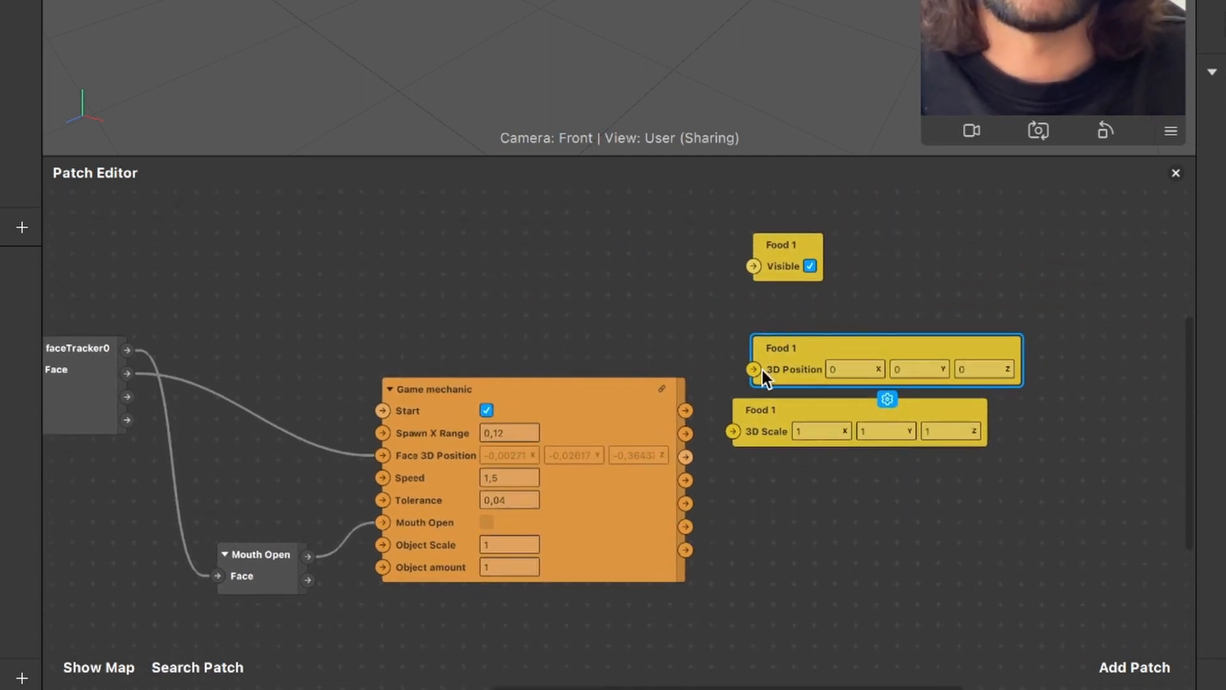
drag(760, 416, 799, 414)
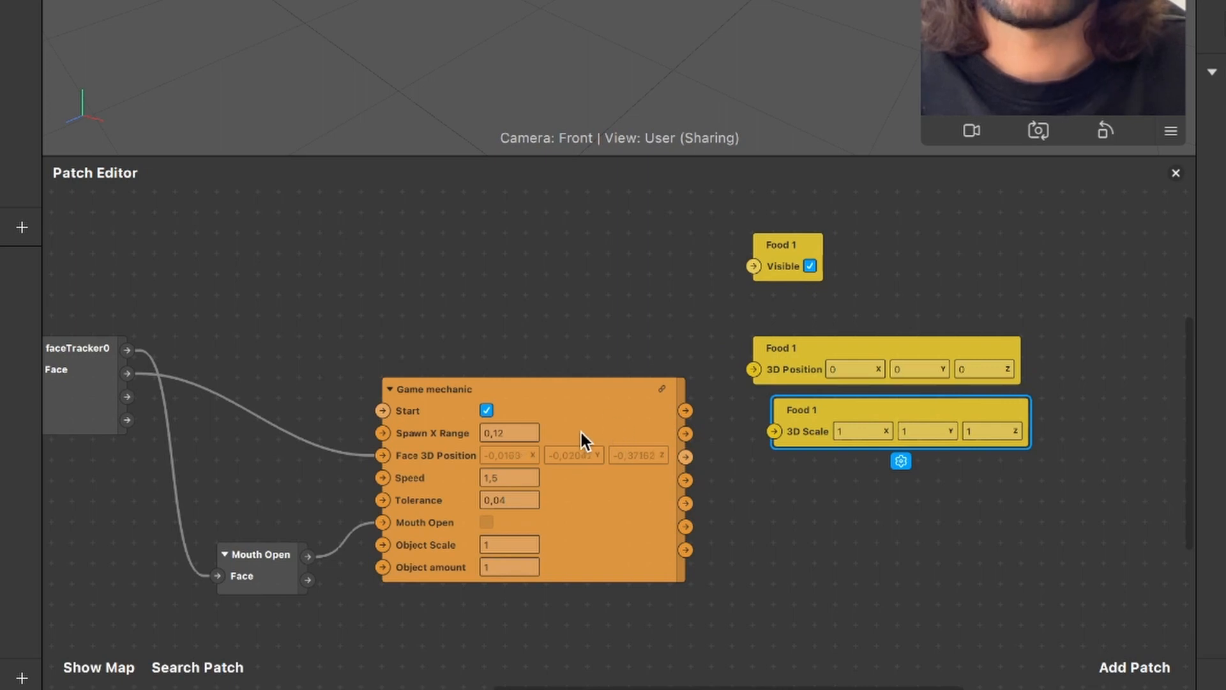
- Connect Game mechanic's object 3D Position, 3D Scale and Visibility outputs to the matching Food 1 patches, placing the Visible patch beneath 3D Scale
ctrl+scroll(583, 424, up, 2)
scroll(581, 415, right, 3)
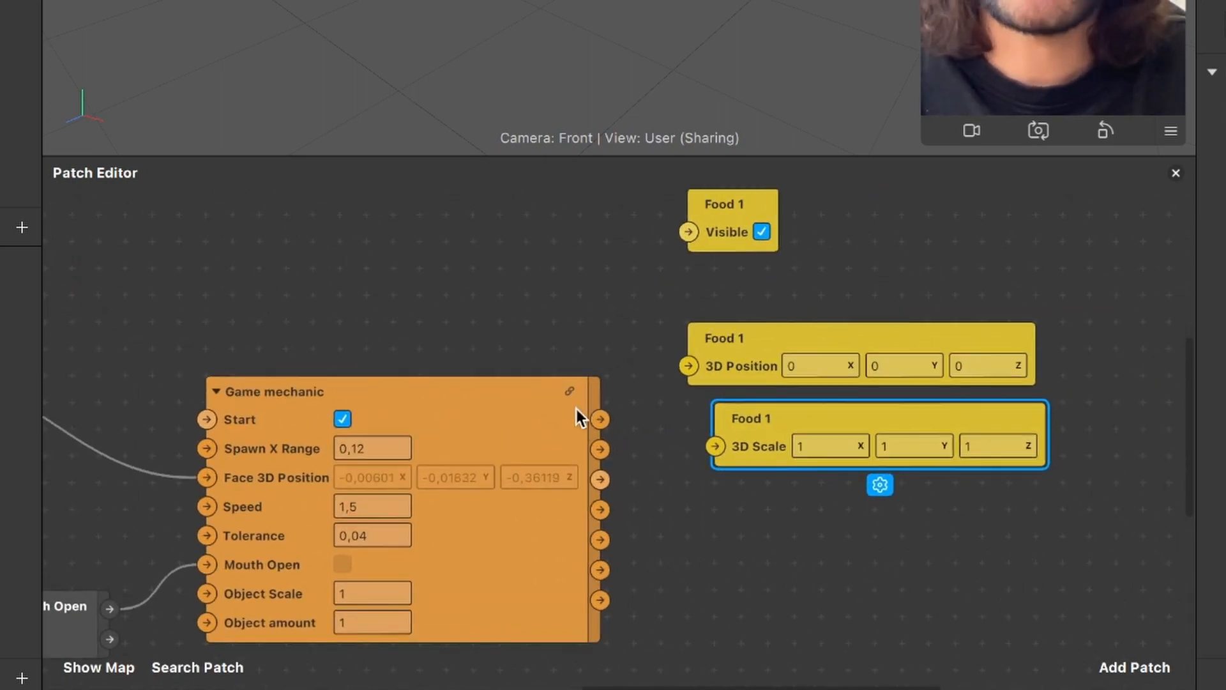
scroll(577, 409, right, 3)
scroll(569, 414, up, 2)
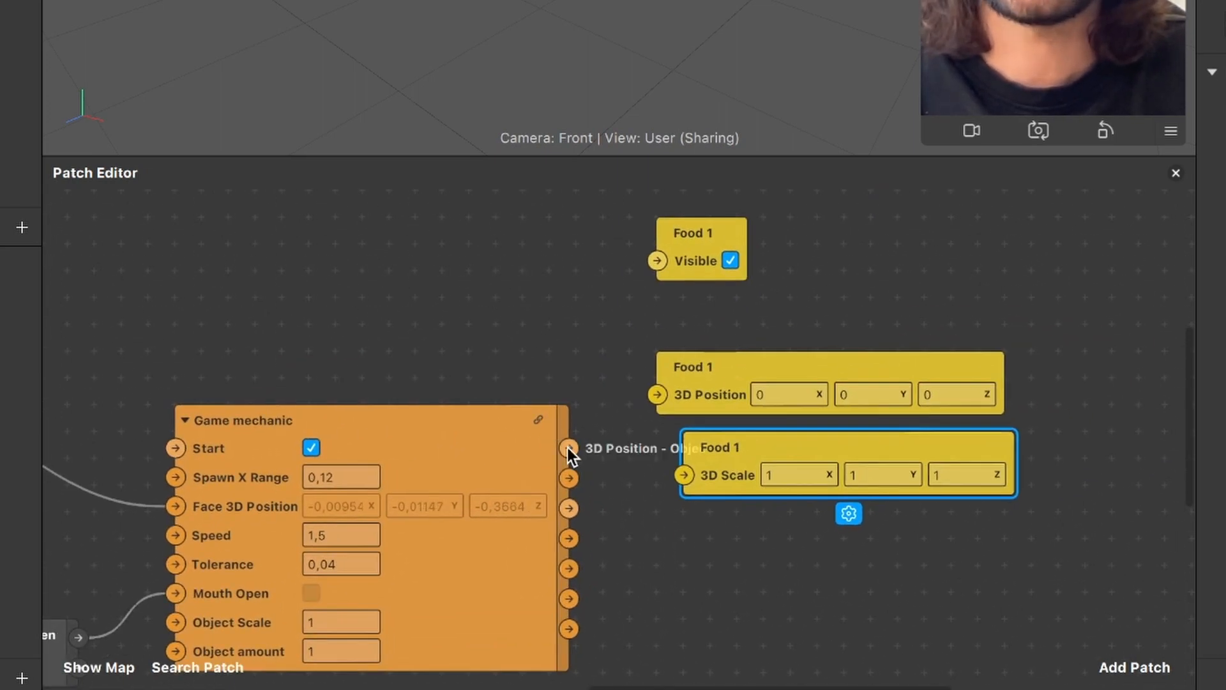
drag(704, 460, 757, 460)
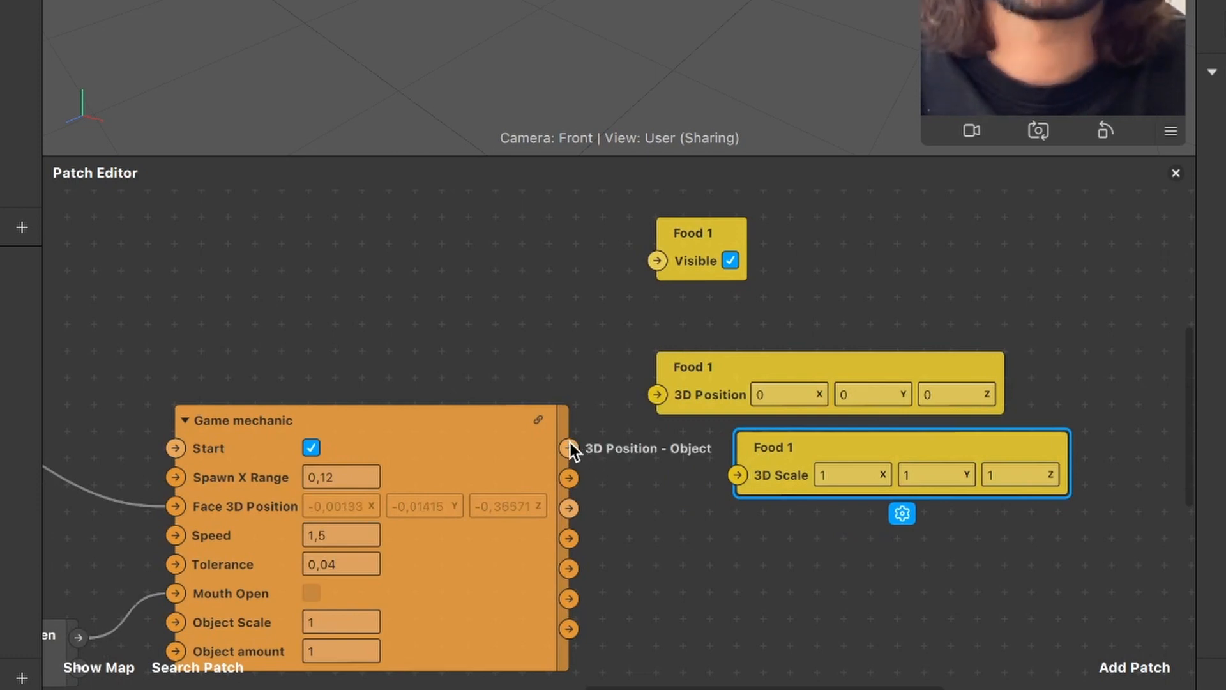
drag(569, 448, 653, 396)
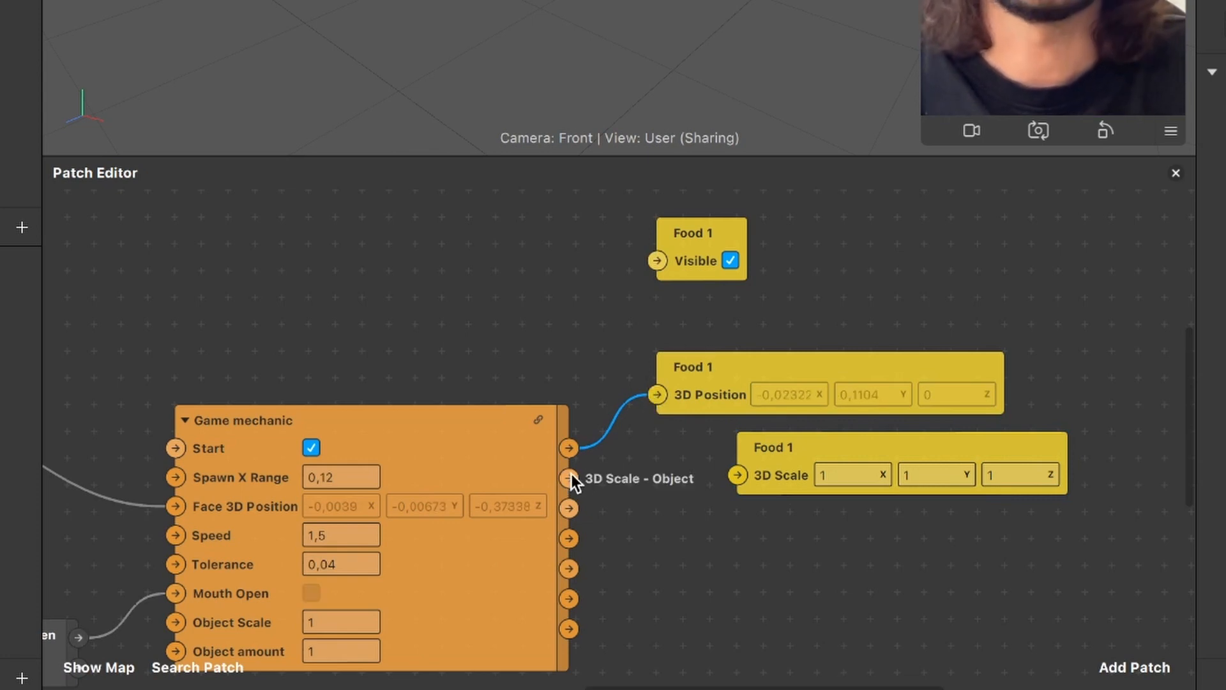
drag(571, 476, 691, 483)
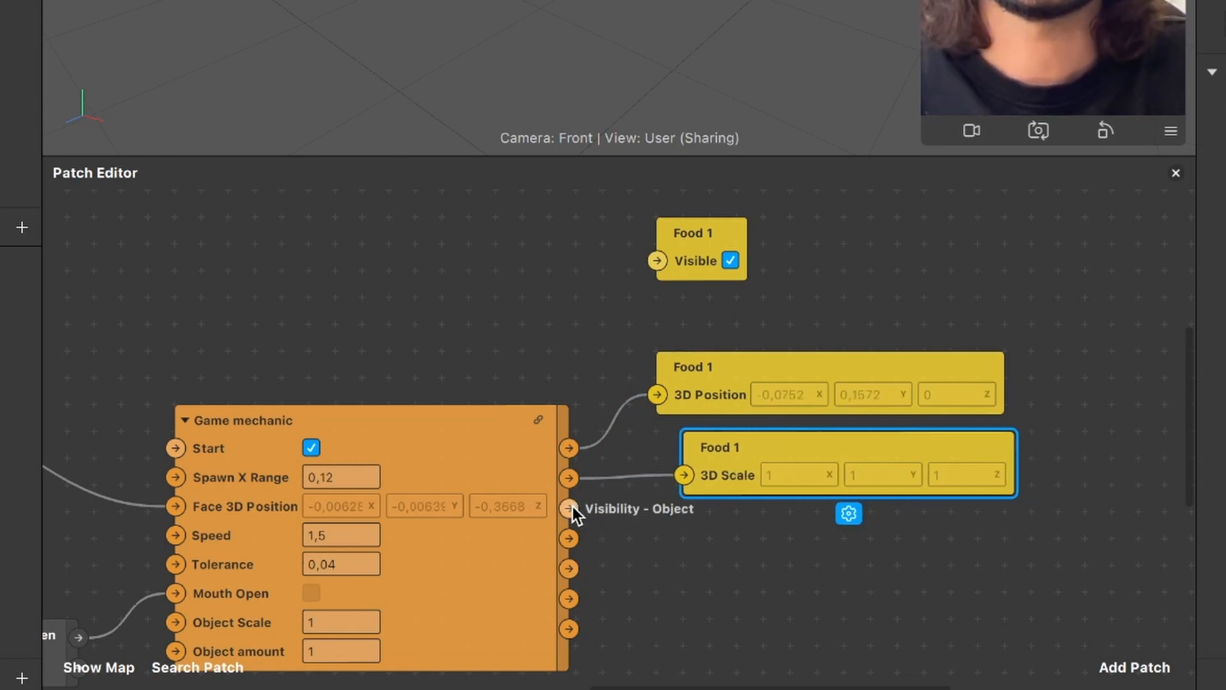
drag(573, 501, 715, 569)
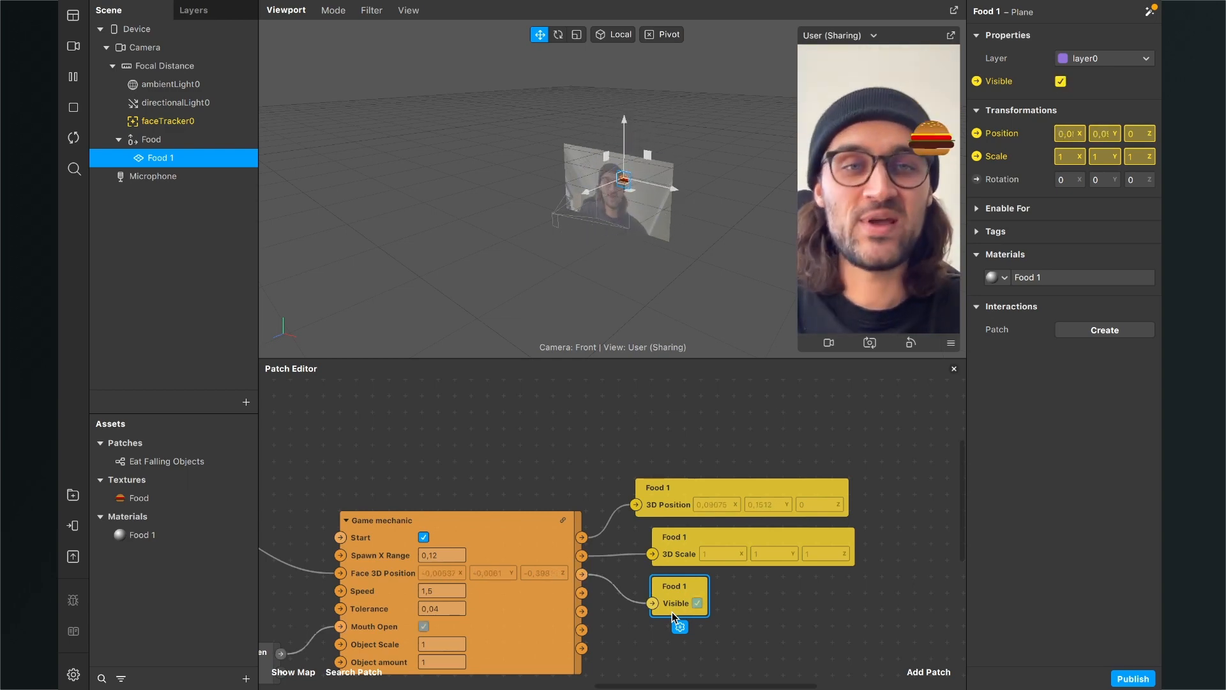
mouse_move(420, 668)
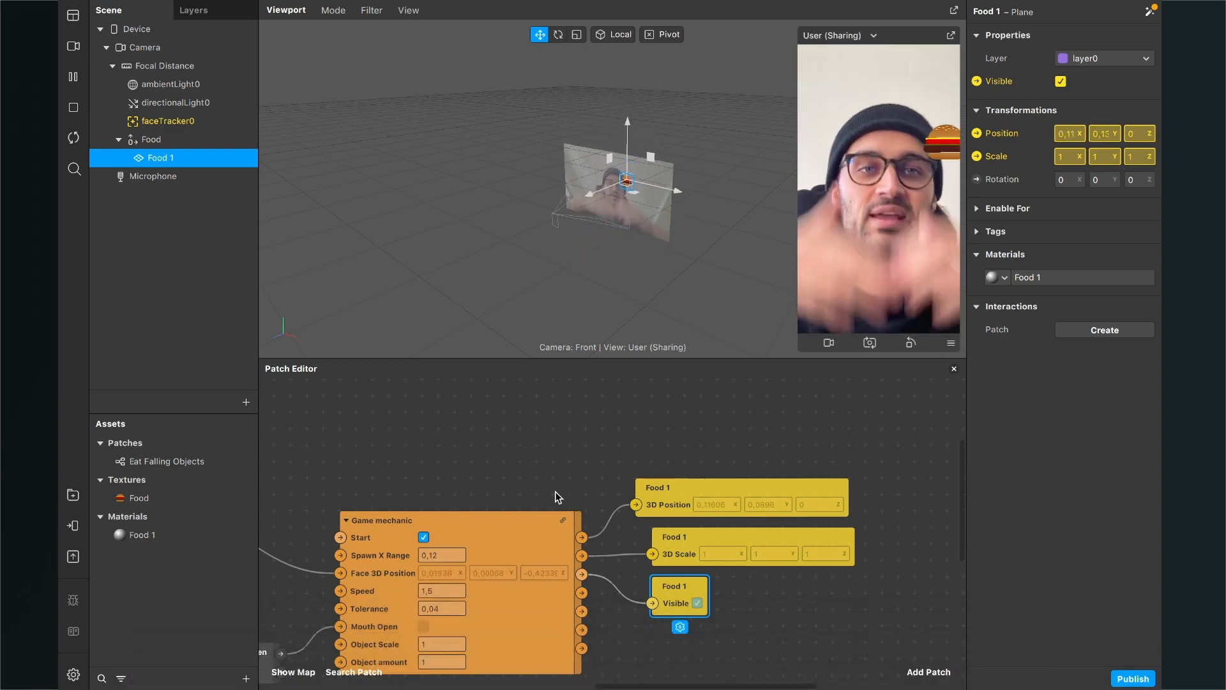
scroll(521, 484, down, 3)
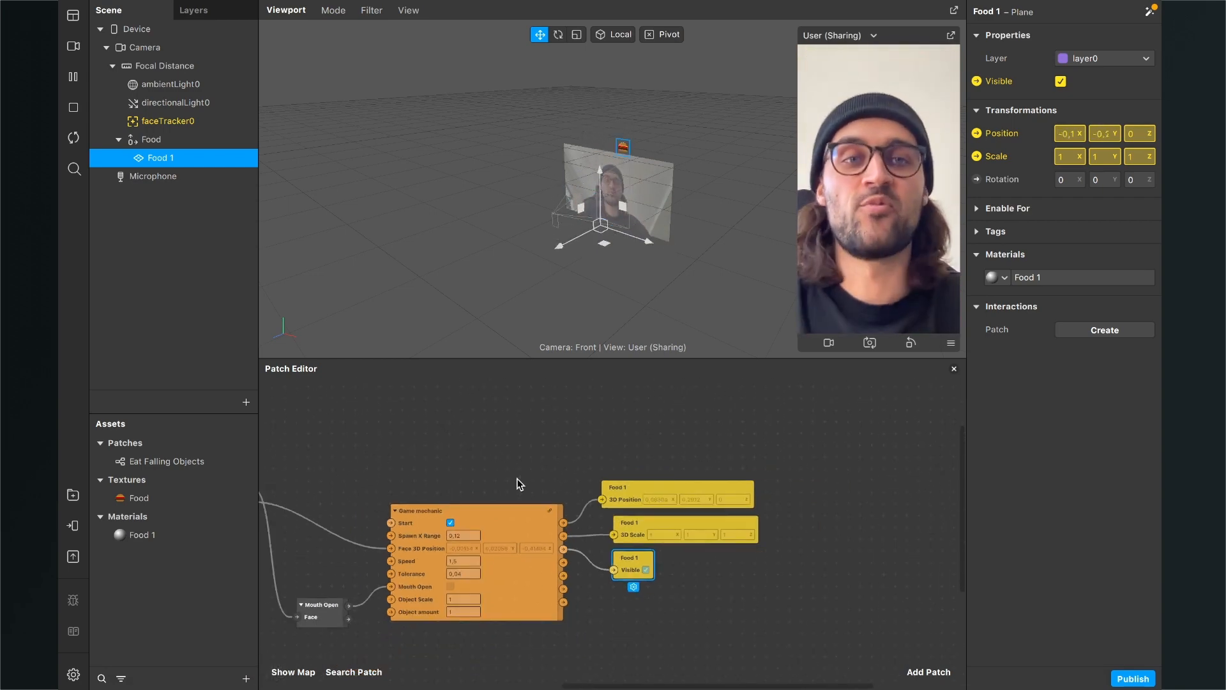
scroll(518, 483, left, 5)
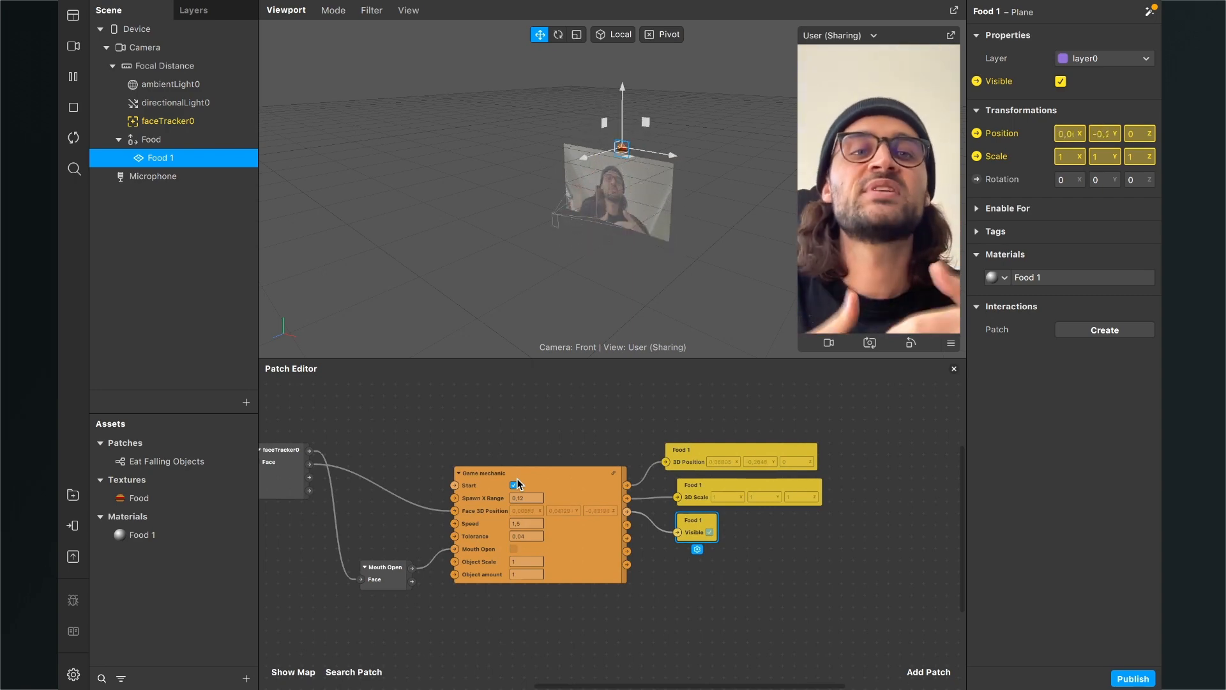
scroll(574, 438, left, 5)
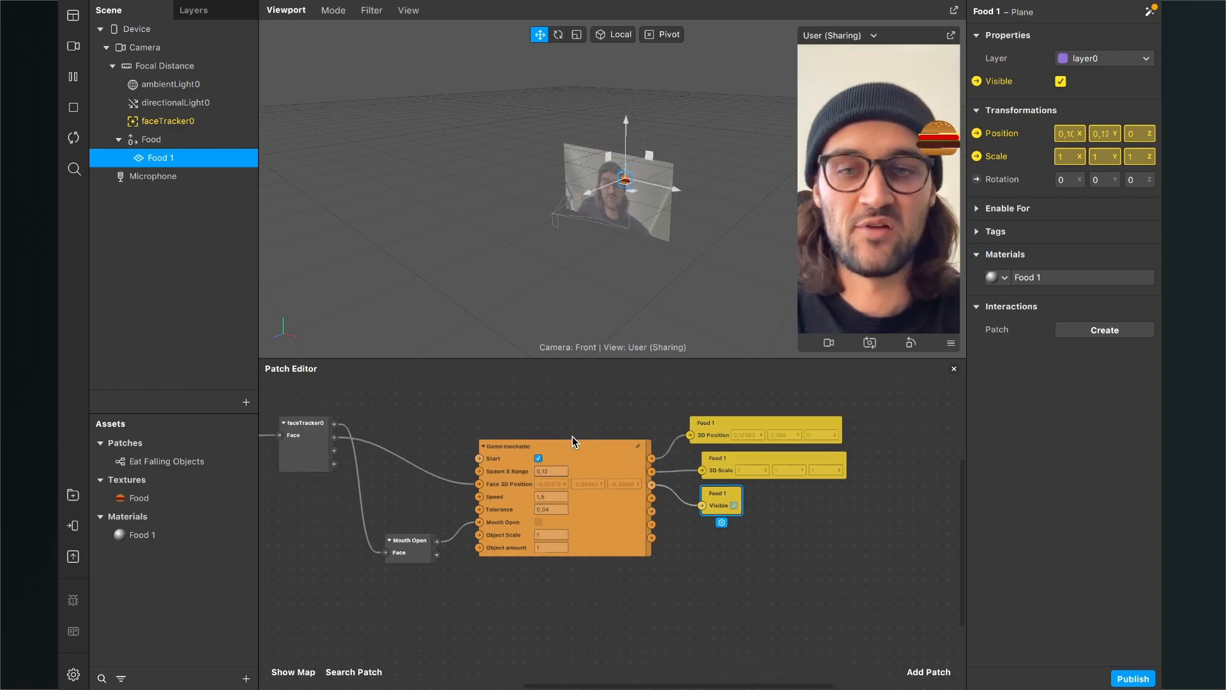
scroll(553, 623, down, 1)
scroll(553, 623, left, 3)
click(553, 623)
scroll(553, 623, right, 3)
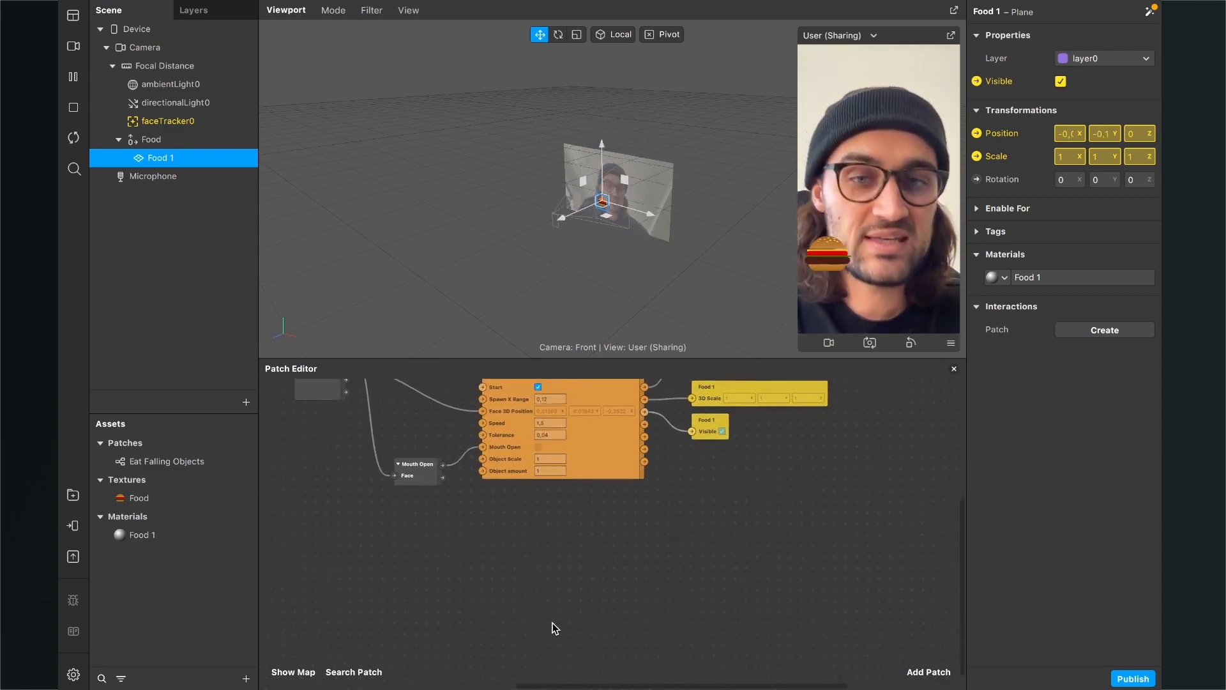
- Add a second Eat Falling Objects patch to the patch graph, directly beneath the existing Game mechanic patch
scroll(553, 623, up, 2)
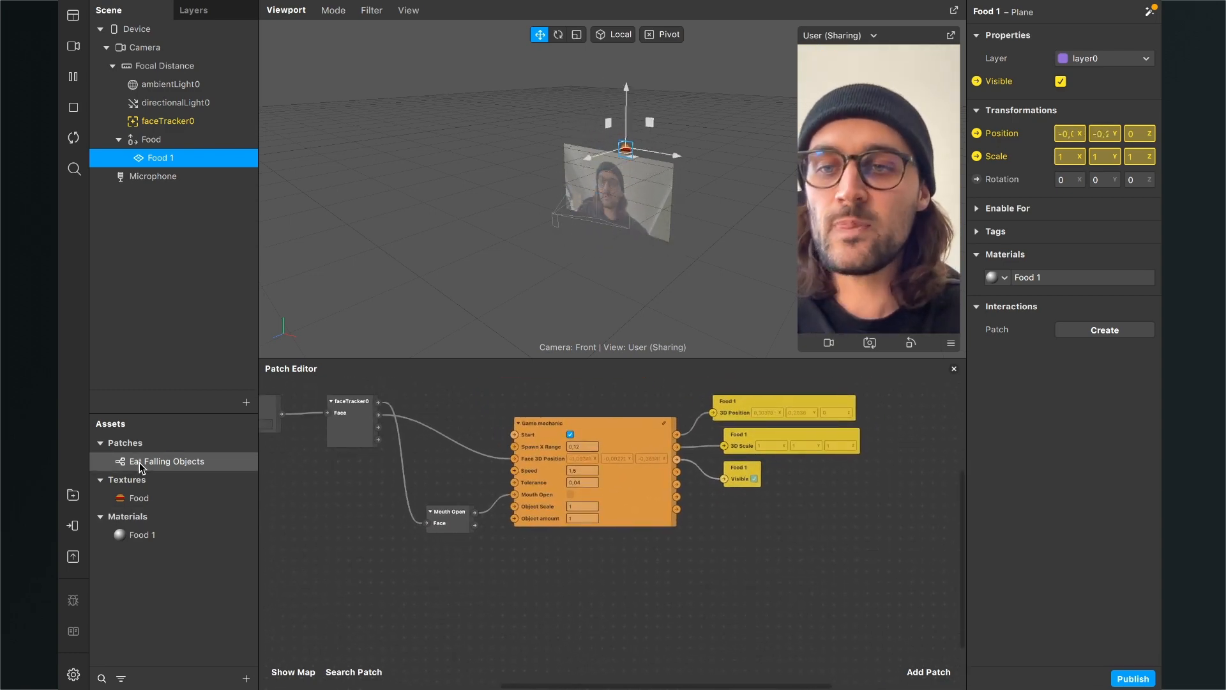
drag(141, 468, 542, 611)
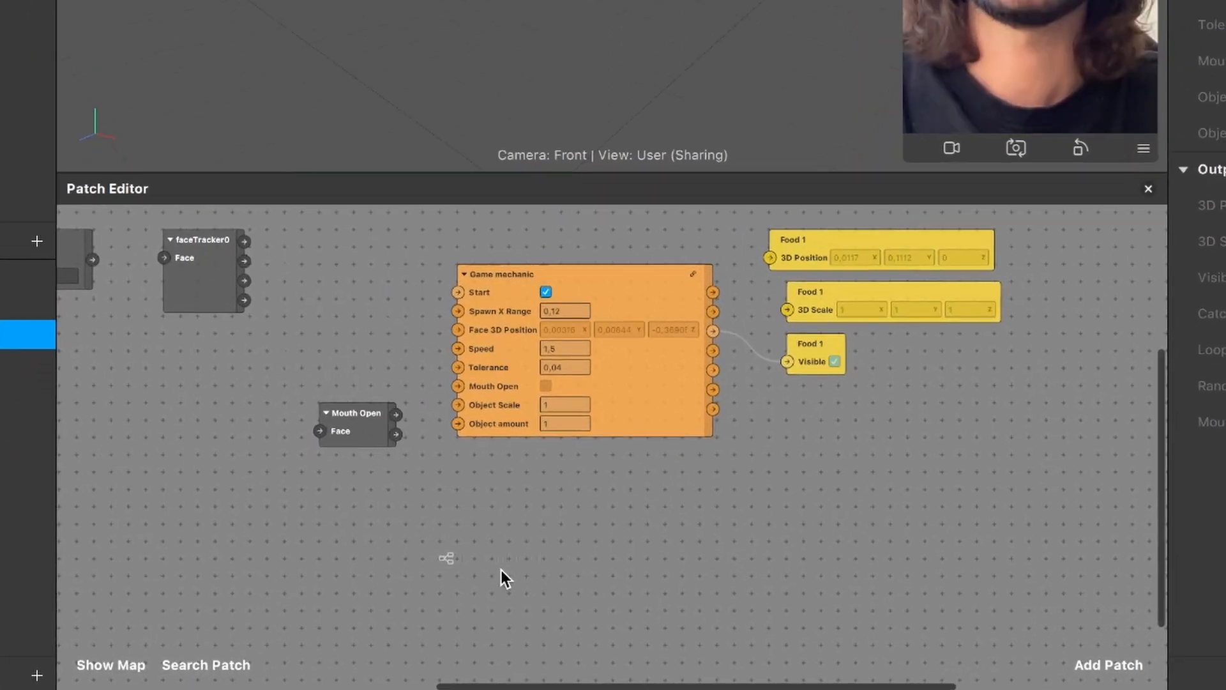
drag(500, 570, 512, 568)
scroll(613, 530, down, 3)
drag(713, 493, 646, 431)
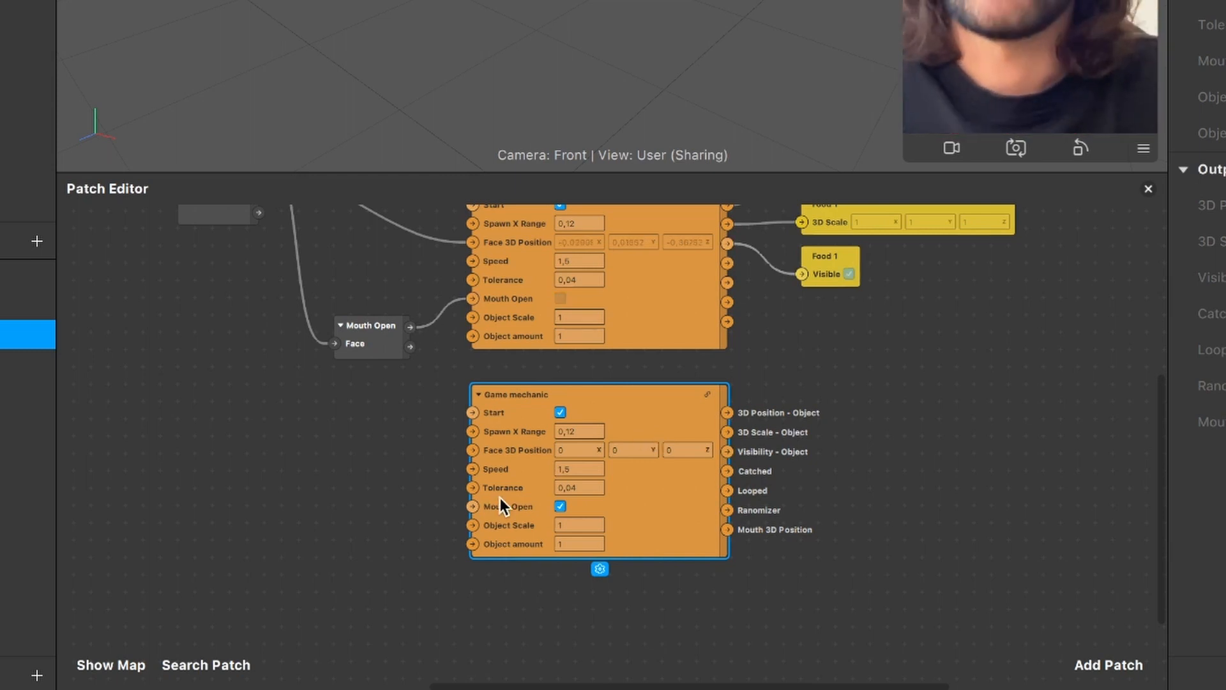
- Connect faceTracker0's position output and the Mouth Open output to the second Game mechanic's Face 3D Position and Mouth Open inputs
scroll(501, 499, up, 5)
click(319, 529)
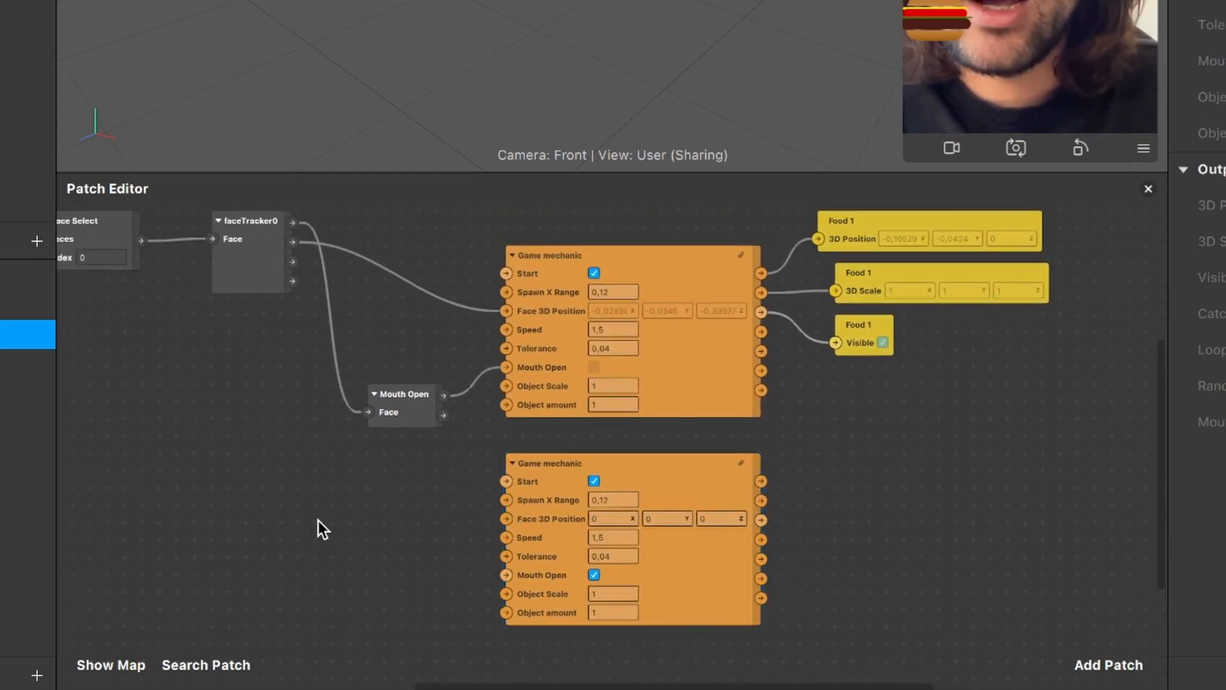
drag(296, 240, 504, 519)
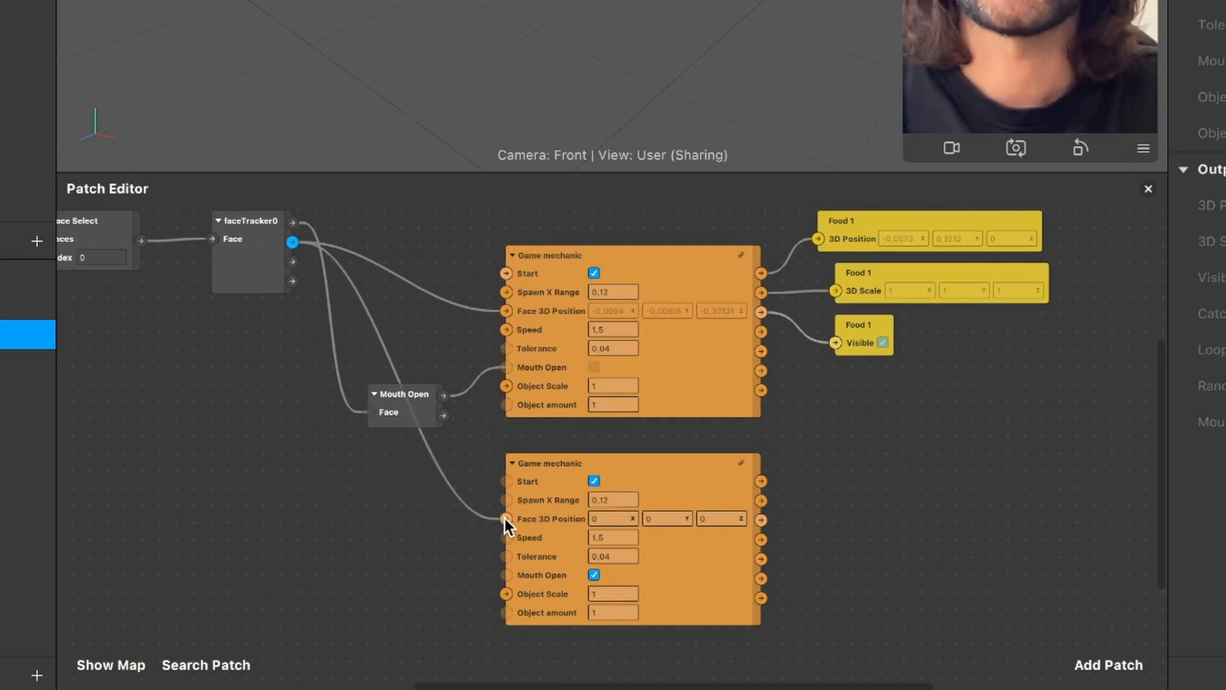
drag(399, 393, 504, 571)
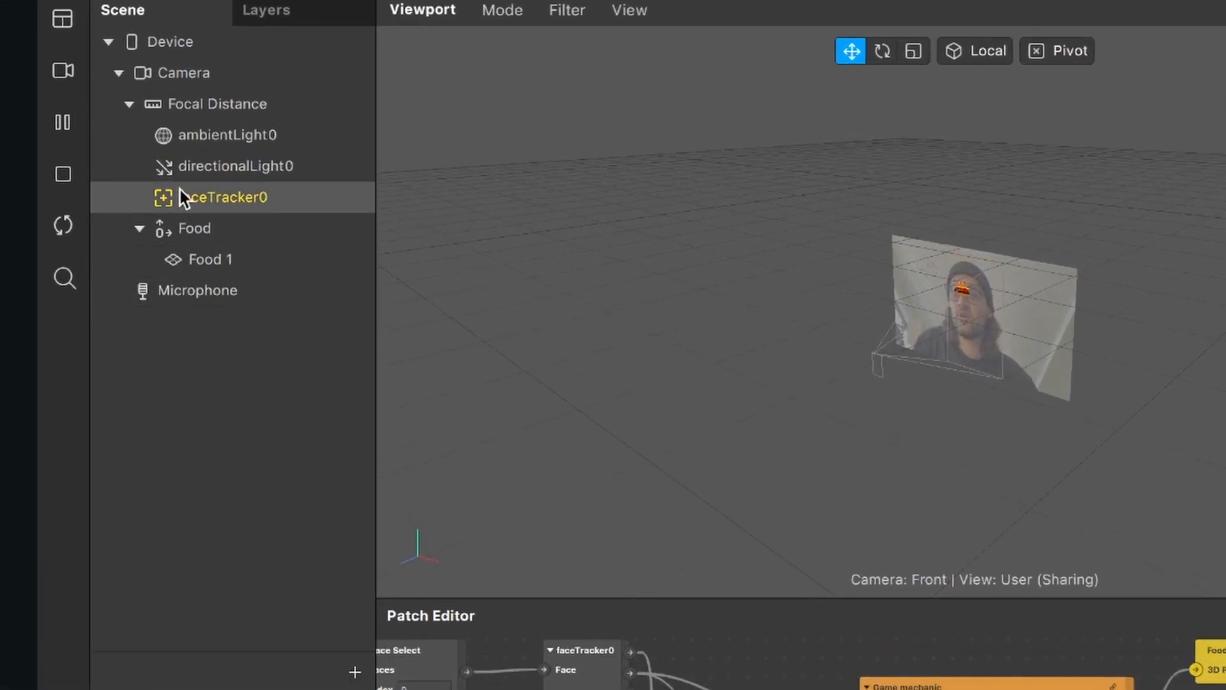
- Duplicate the Food 1 plane within the Food group
click(203, 258)
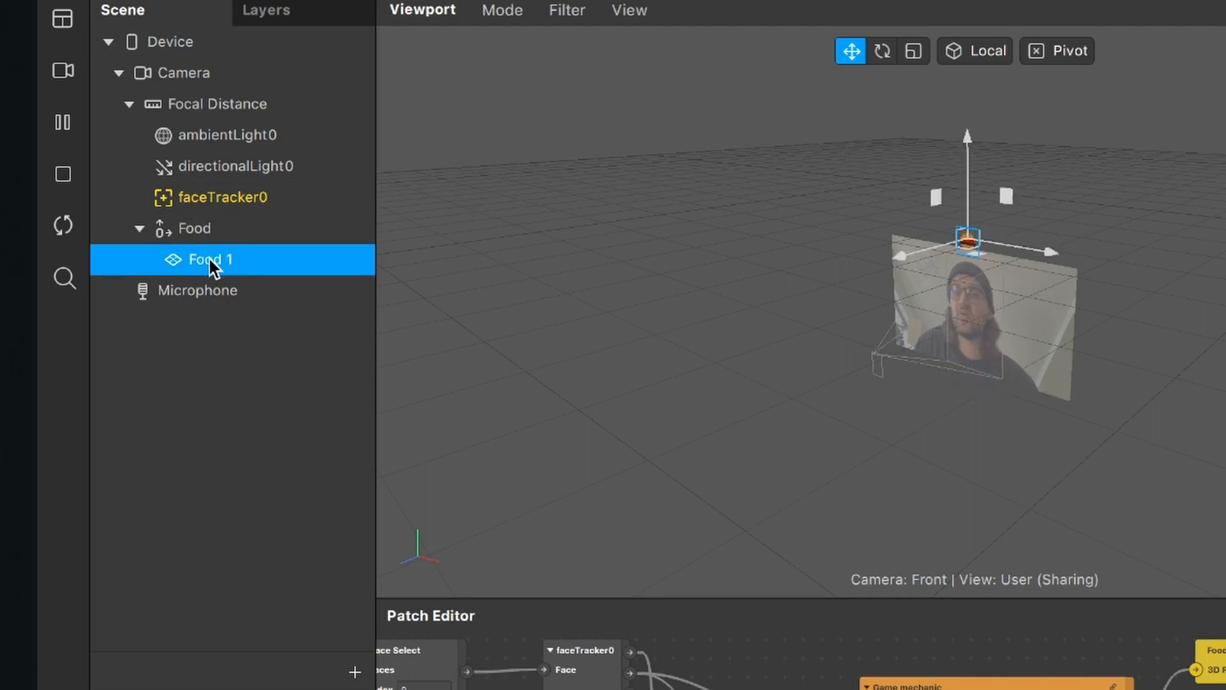
right_click(209, 258)
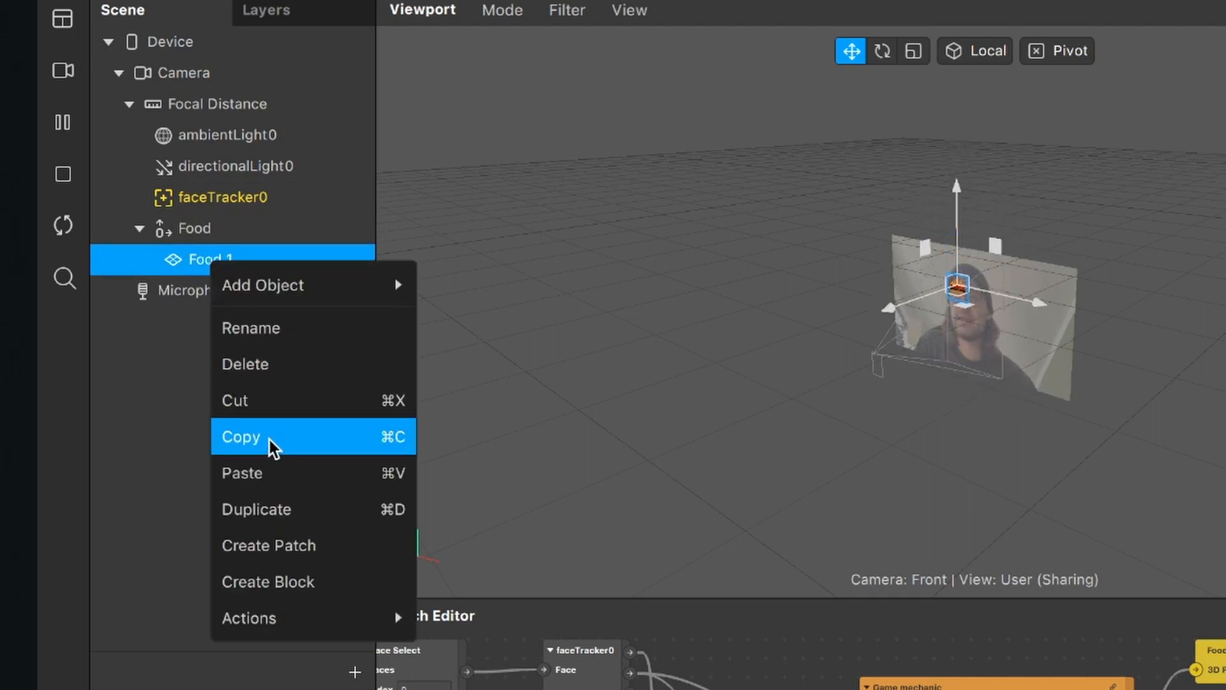
click(276, 493)
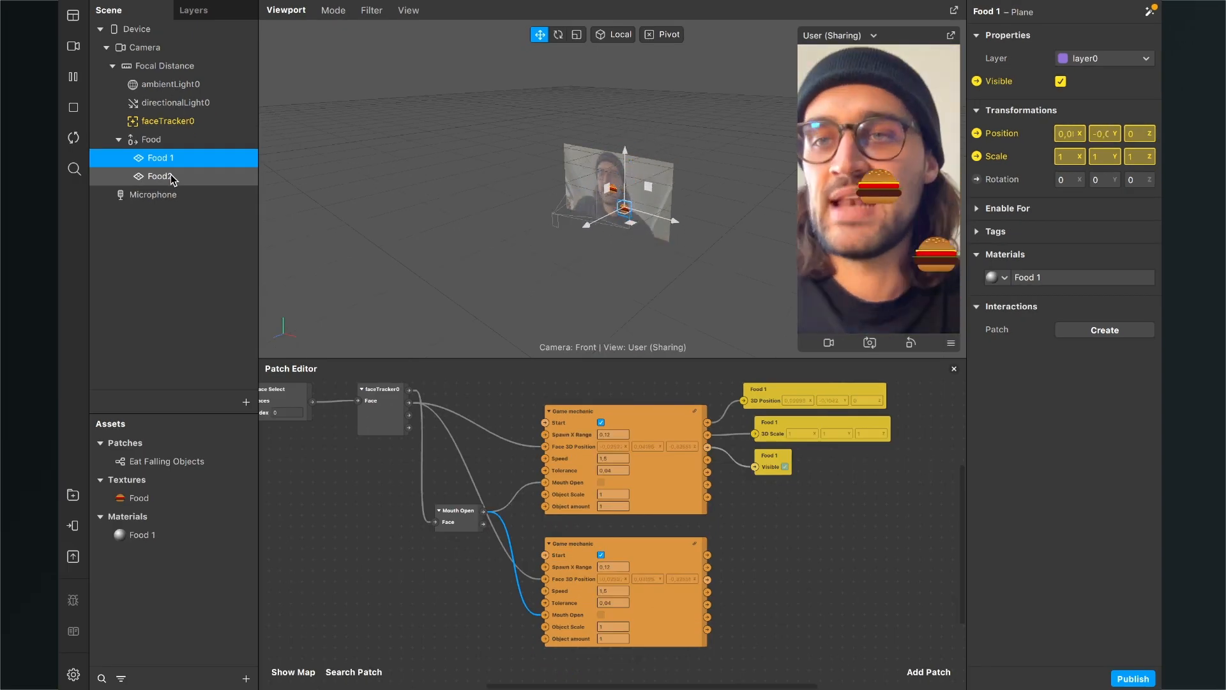
- Create patches for the Food2 plane's Visible, Position and Scale properties
click(167, 176)
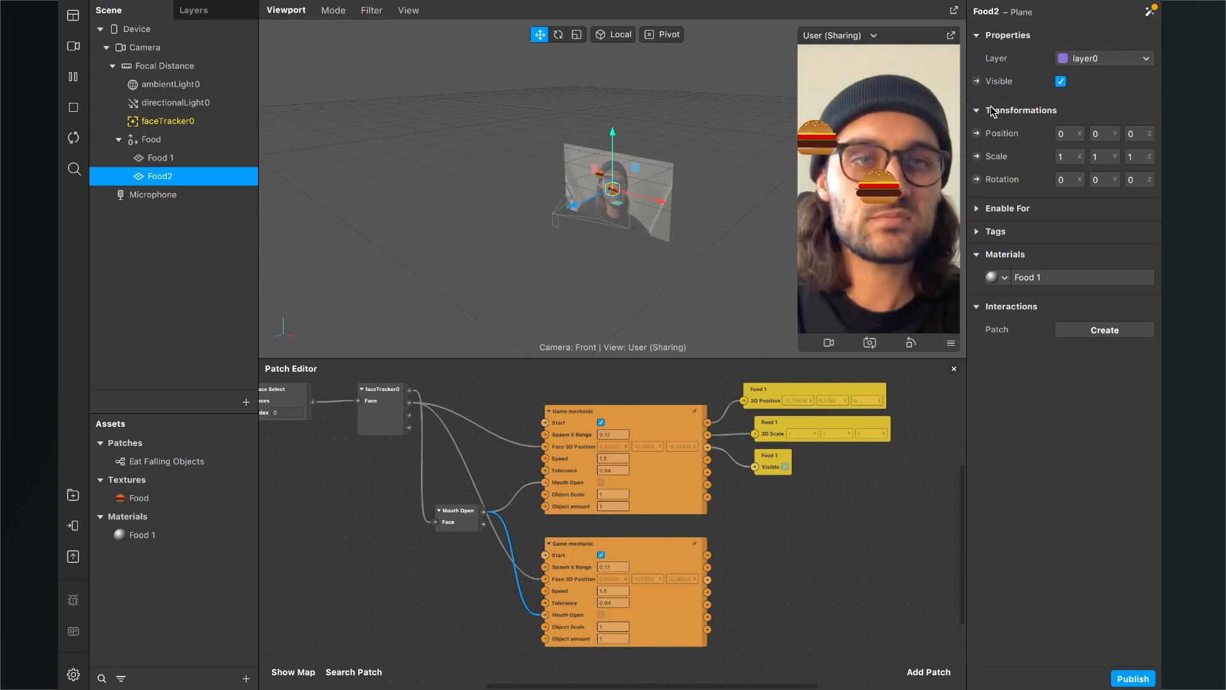
click(977, 81)
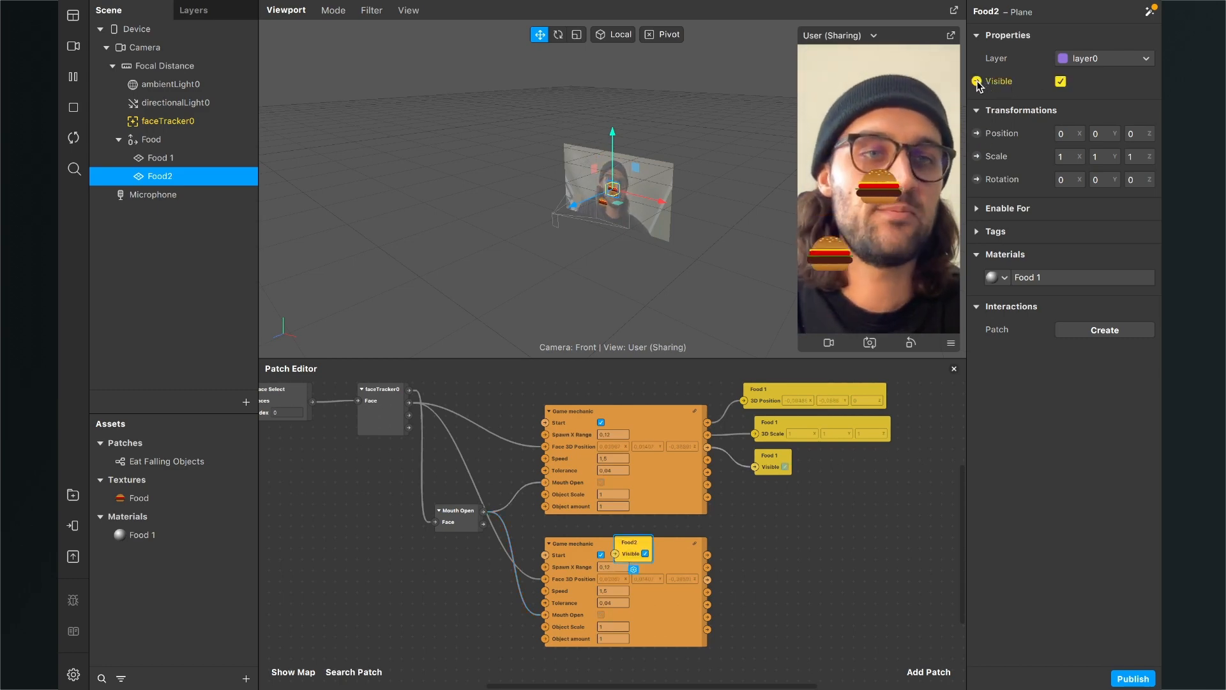
click(976, 134)
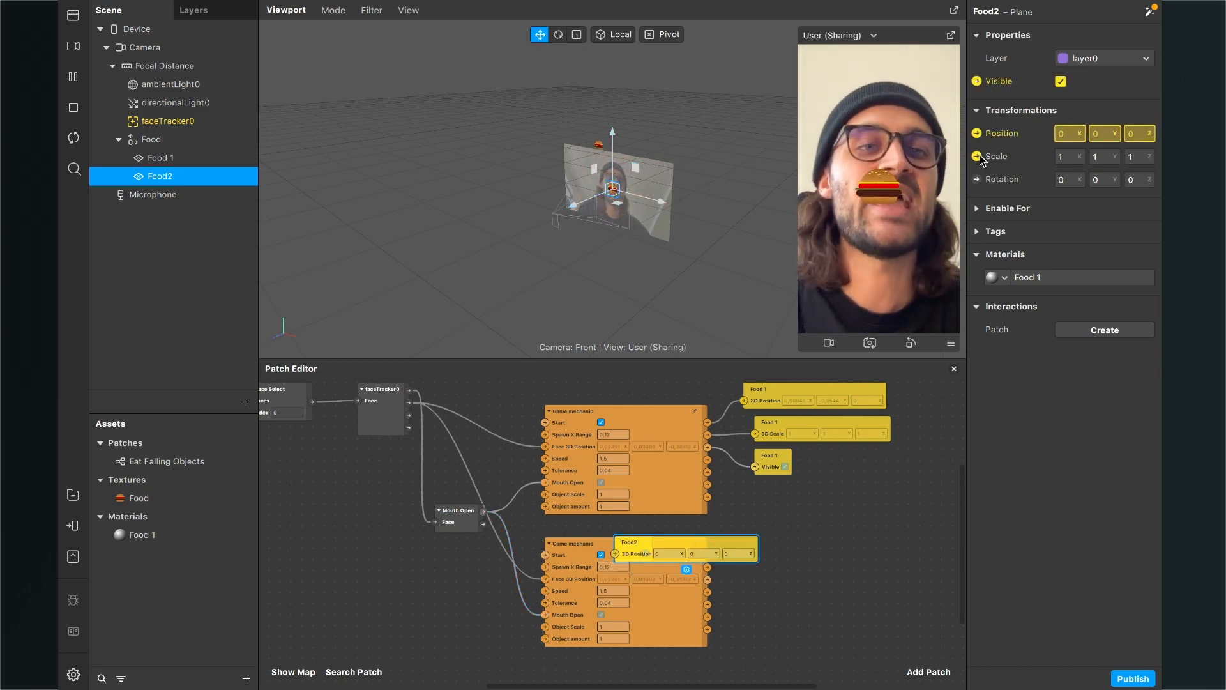
click(978, 157)
- Spread out the overlapping Food2 3D Scale, 3D Position and Visible patches on the output side of the second Game mechanic
ctrl+scroll(697, 564, up, 3)
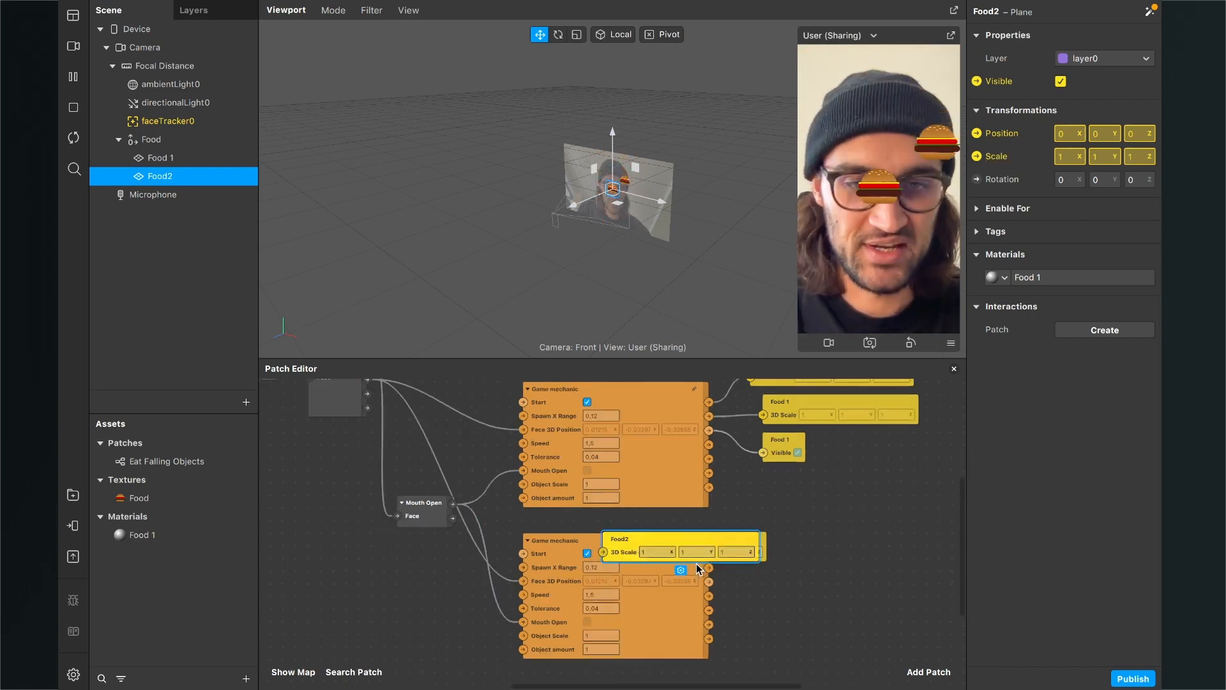
scroll(696, 564, right, 2)
scroll(696, 563, down, 1)
drag(574, 508, 756, 553)
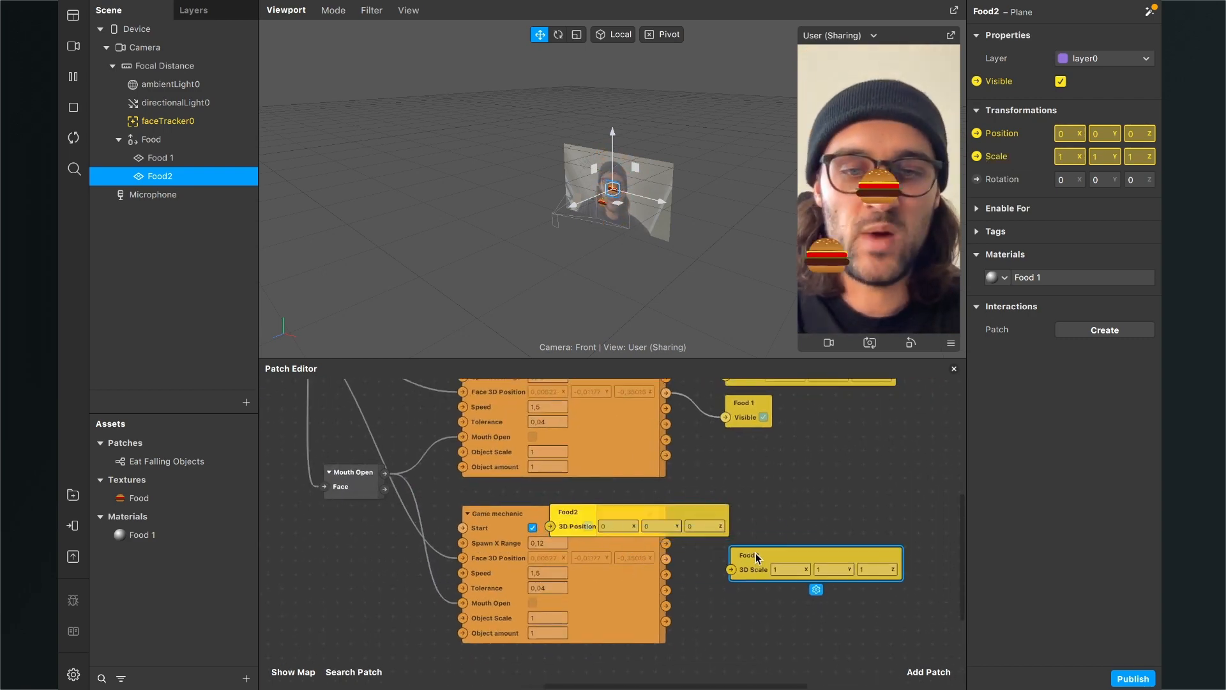
drag(633, 515, 796, 515)
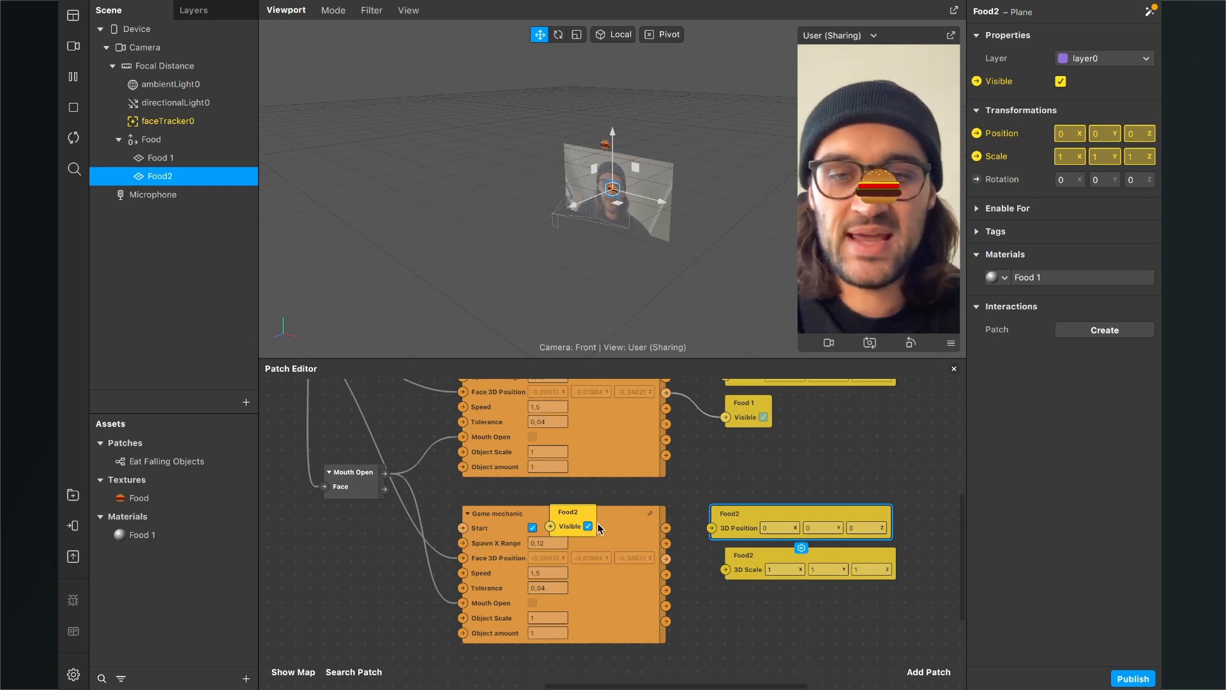
drag(599, 528, 760, 476)
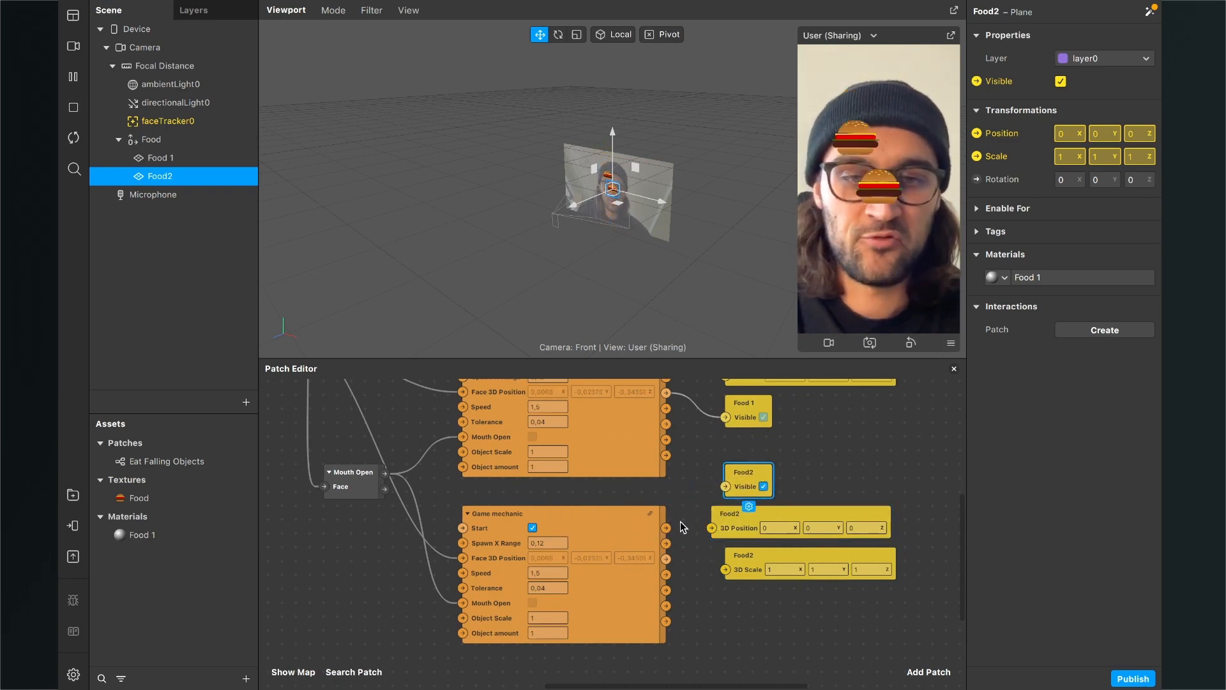
drag(728, 514, 756, 514)
- Connect the second Game mechanic's object 3D Position, 3D Scale and Visibility outputs to the Food2 patches, stacking them in that order
drag(667, 528, 739, 529)
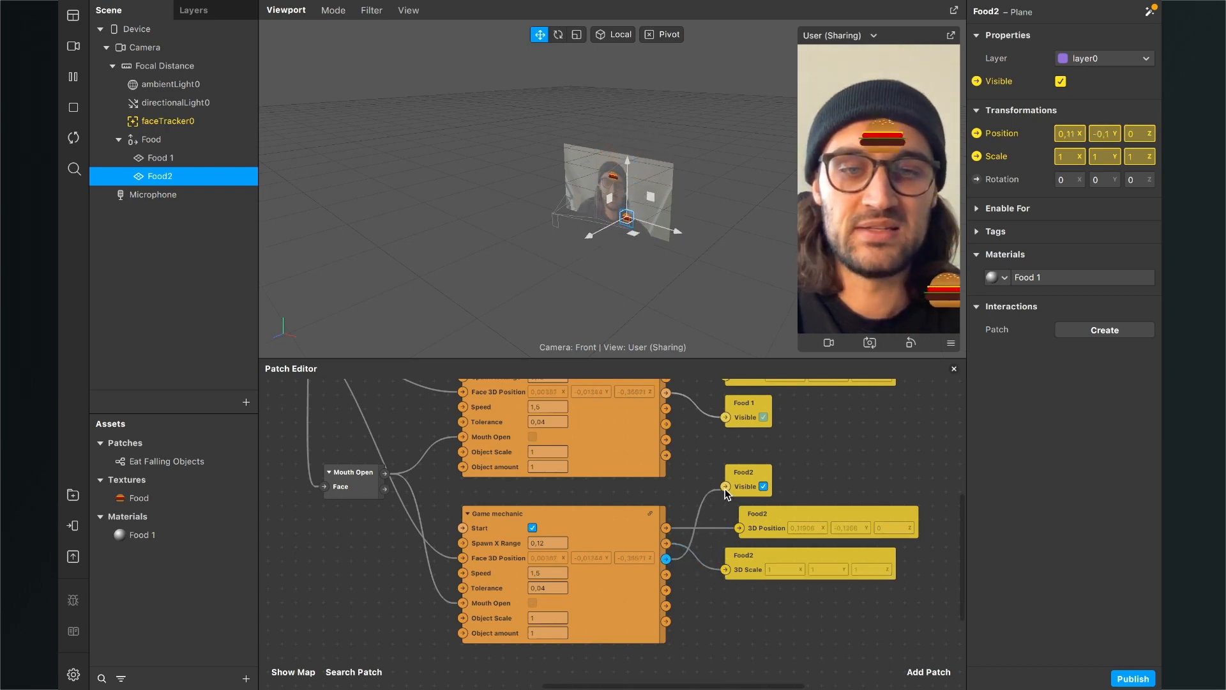
drag(726, 488, 727, 488)
drag(918, 591, 844, 454)
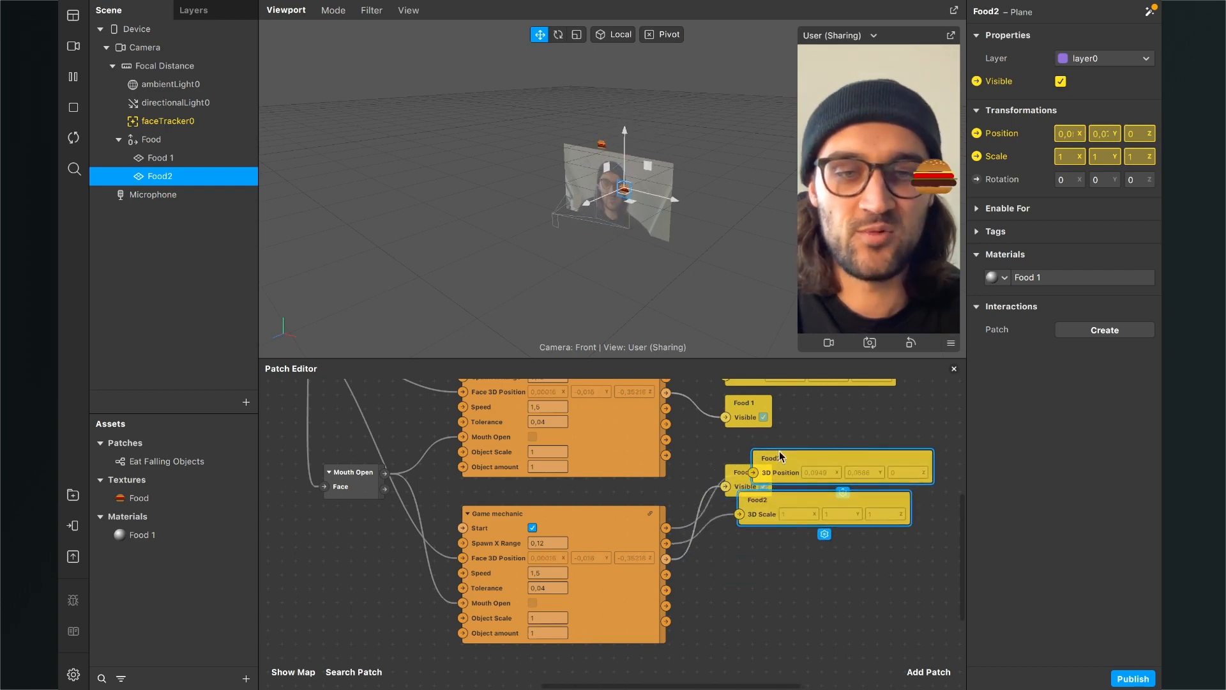
drag(734, 472, 756, 550)
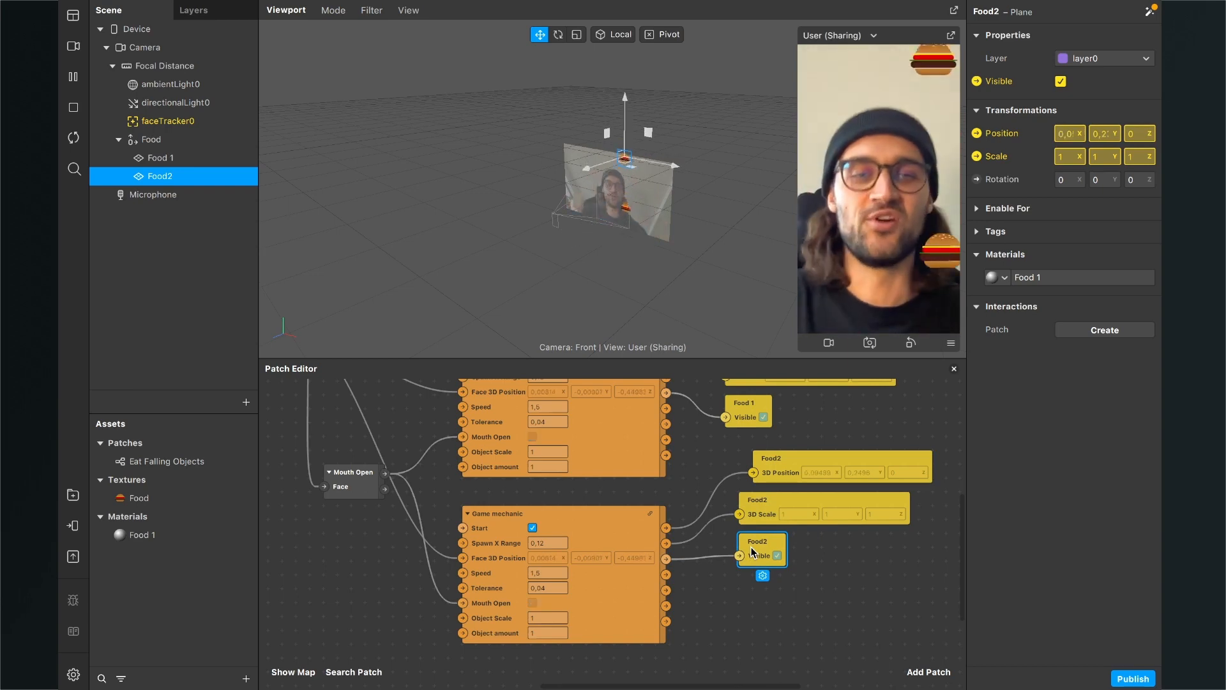
drag(794, 452, 773, 462)
scroll(763, 511, down, 3)
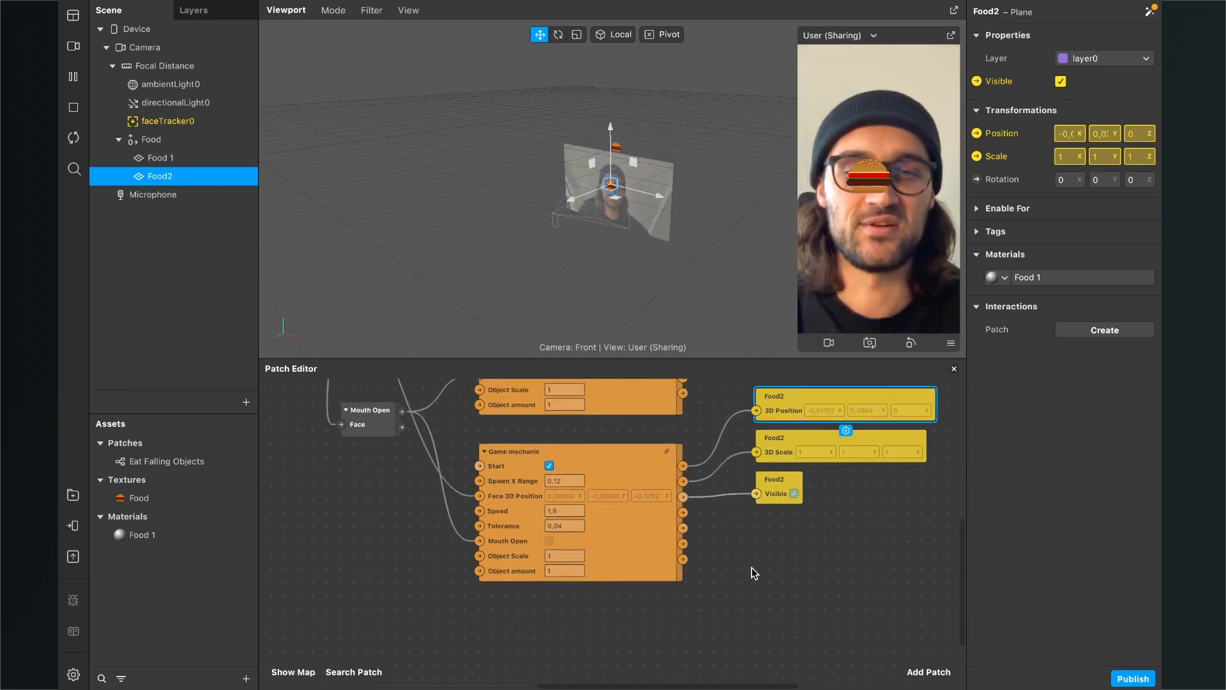
click(753, 572)
- Add a third Eat Falling Objects patch to the graph, beneath the second Game mechanic patch
scroll(753, 572, down, 3)
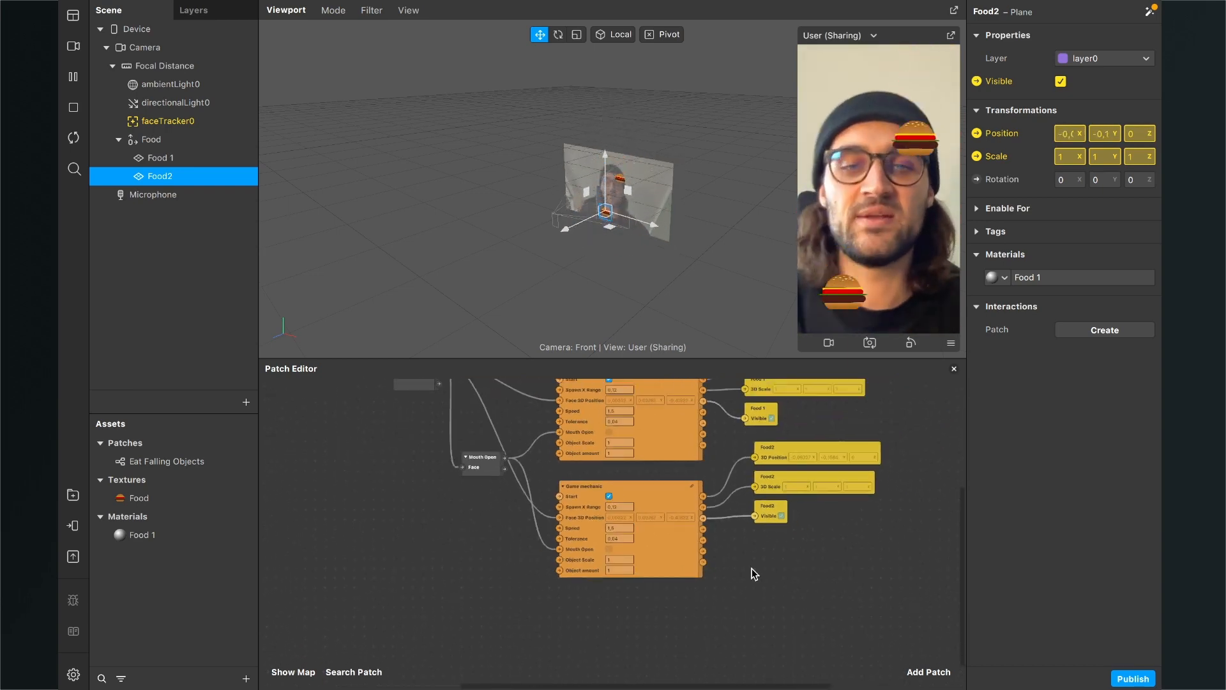
scroll(748, 574, down, 2)
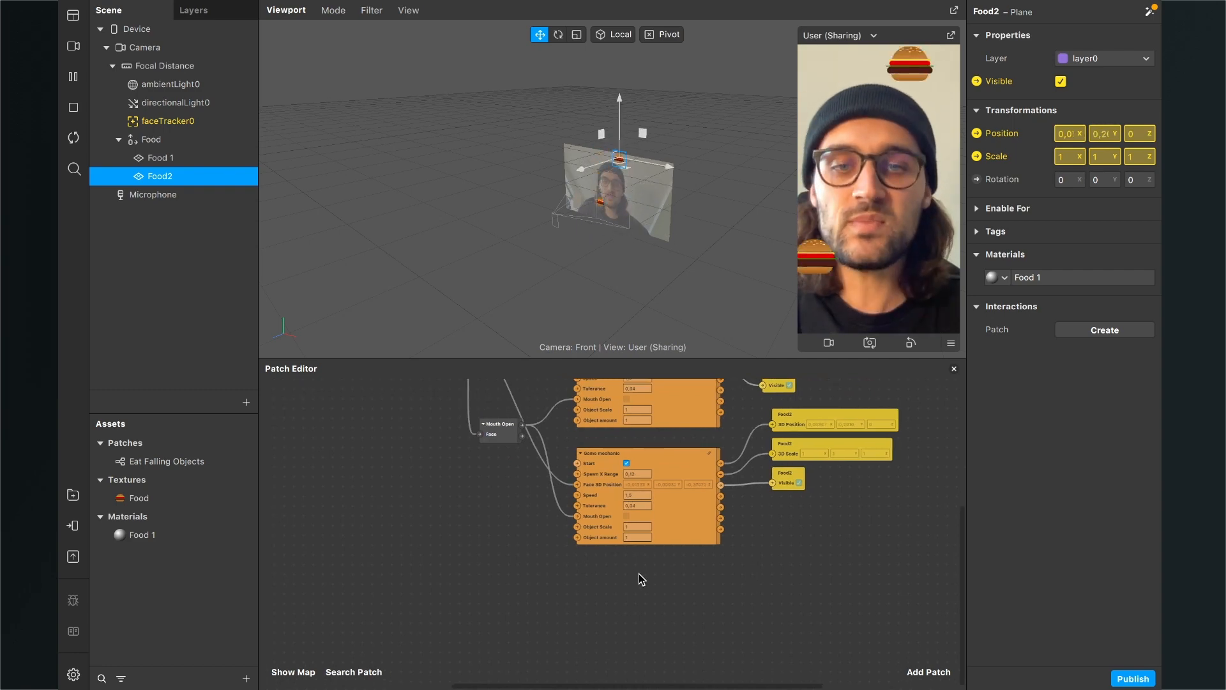
scroll(639, 574, down, 1)
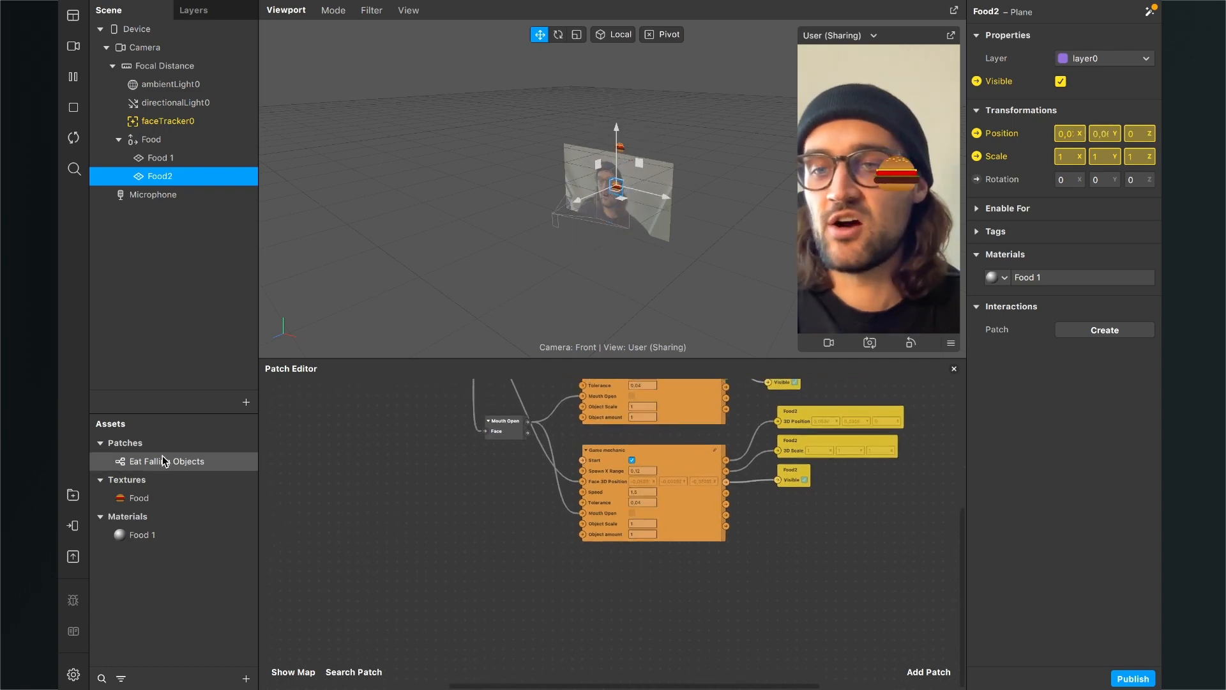
drag(164, 460, 547, 567)
drag(675, 592, 653, 566)
- Connect faceTracker0's position output and the Mouth Open output to the third Game mechanic's Face 3D Position and Mouth Open inputs
scroll(653, 566, up, 3)
scroll(652, 566, down, 1)
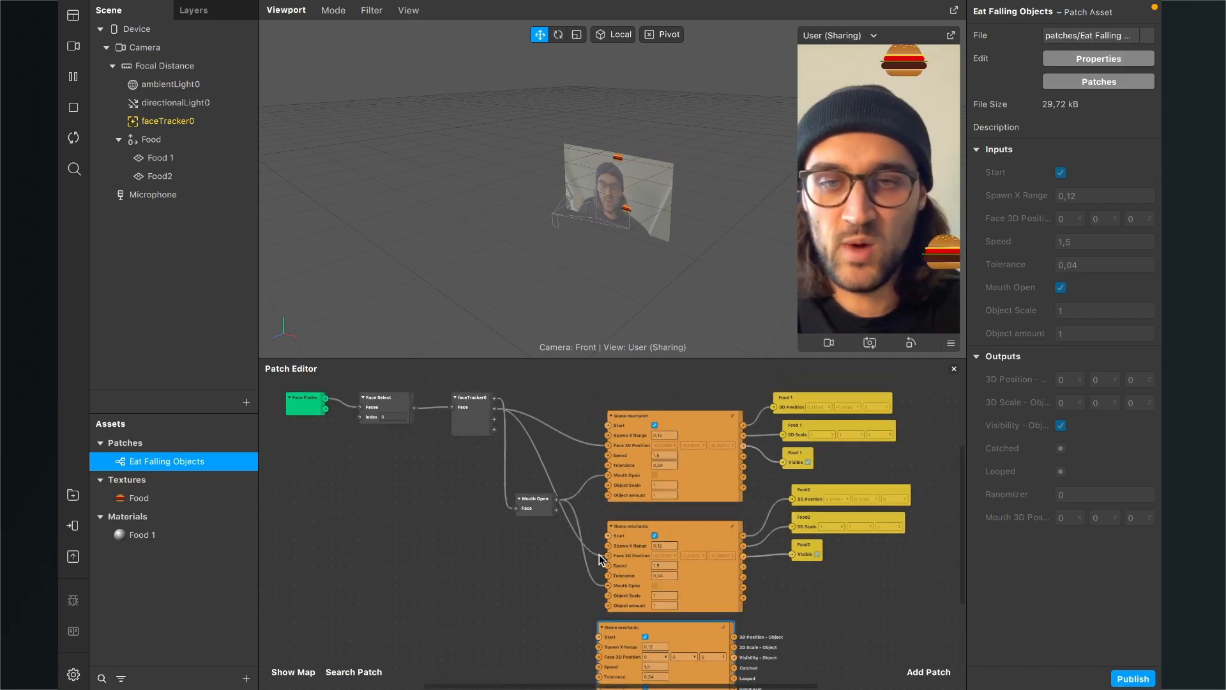
scroll(599, 554, down, 2)
scroll(520, 430, up, 1)
drag(490, 392, 595, 670)
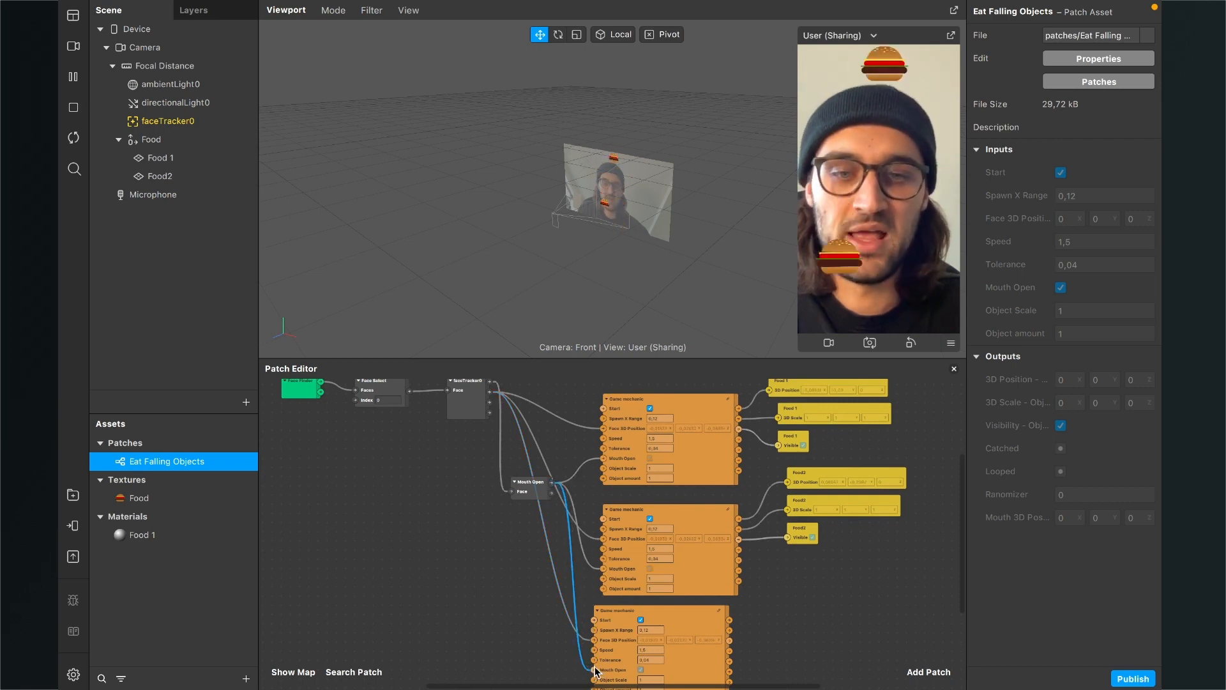
- Duplicate the Food2 plane within the Food group
scroll(789, 614, down, 1)
scroll(789, 614, right, 1)
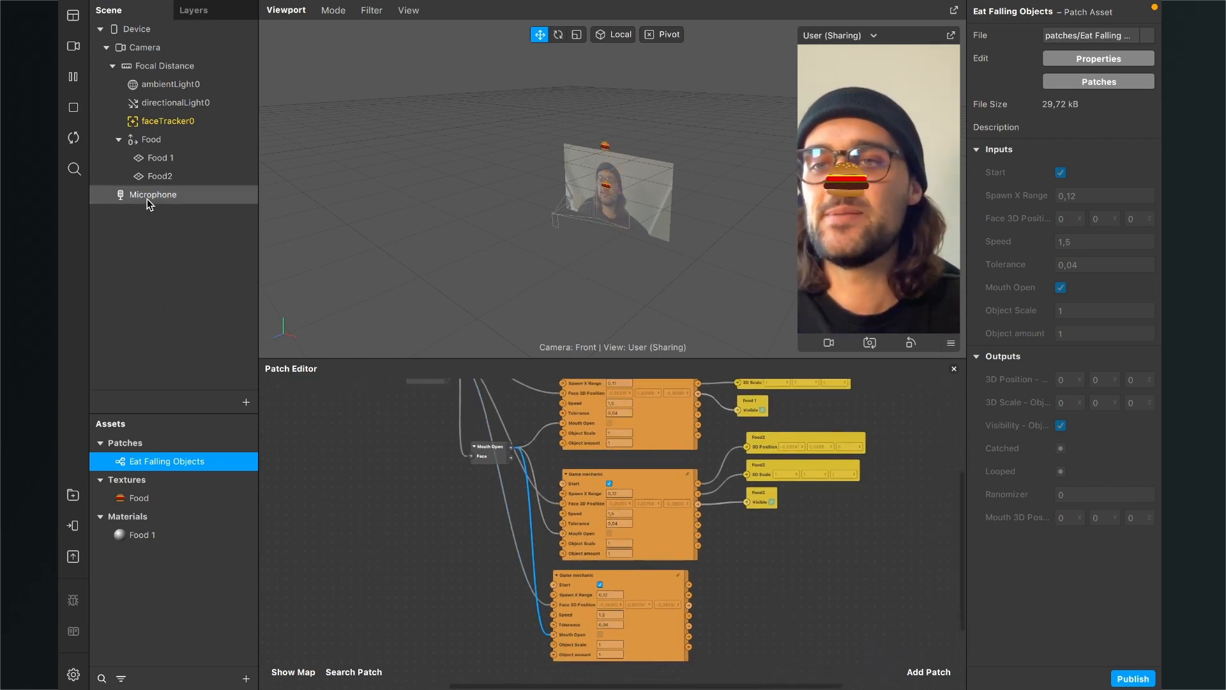
right_click(158, 182)
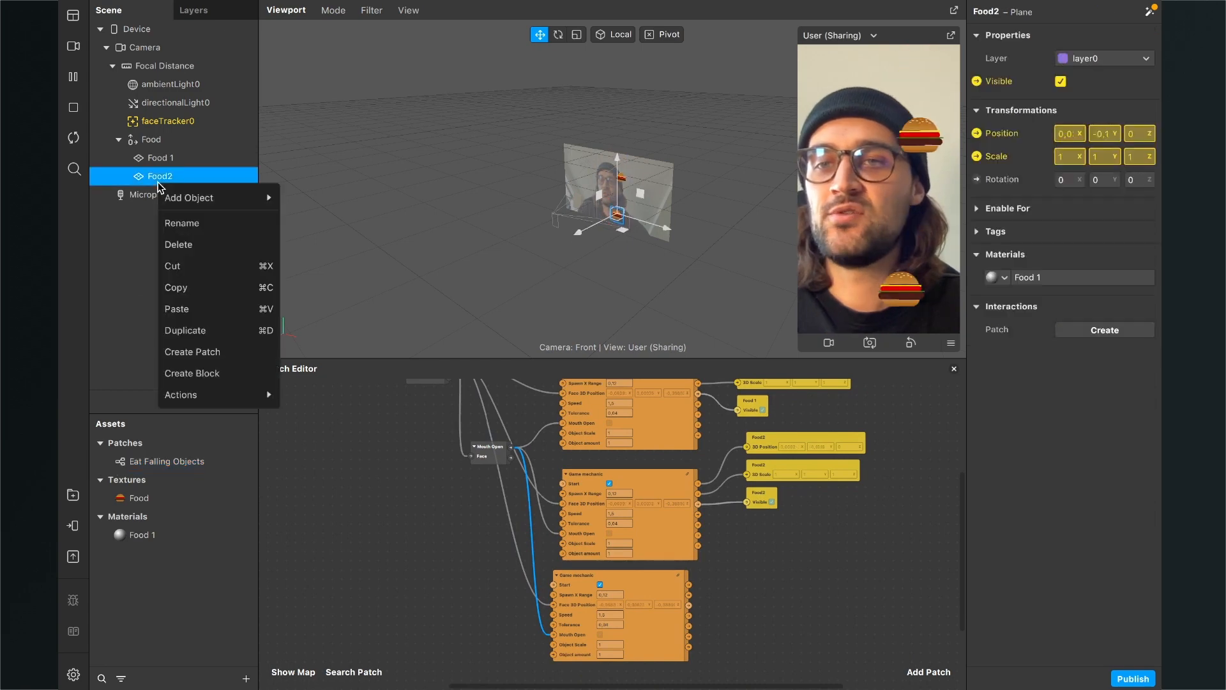
click(218, 334)
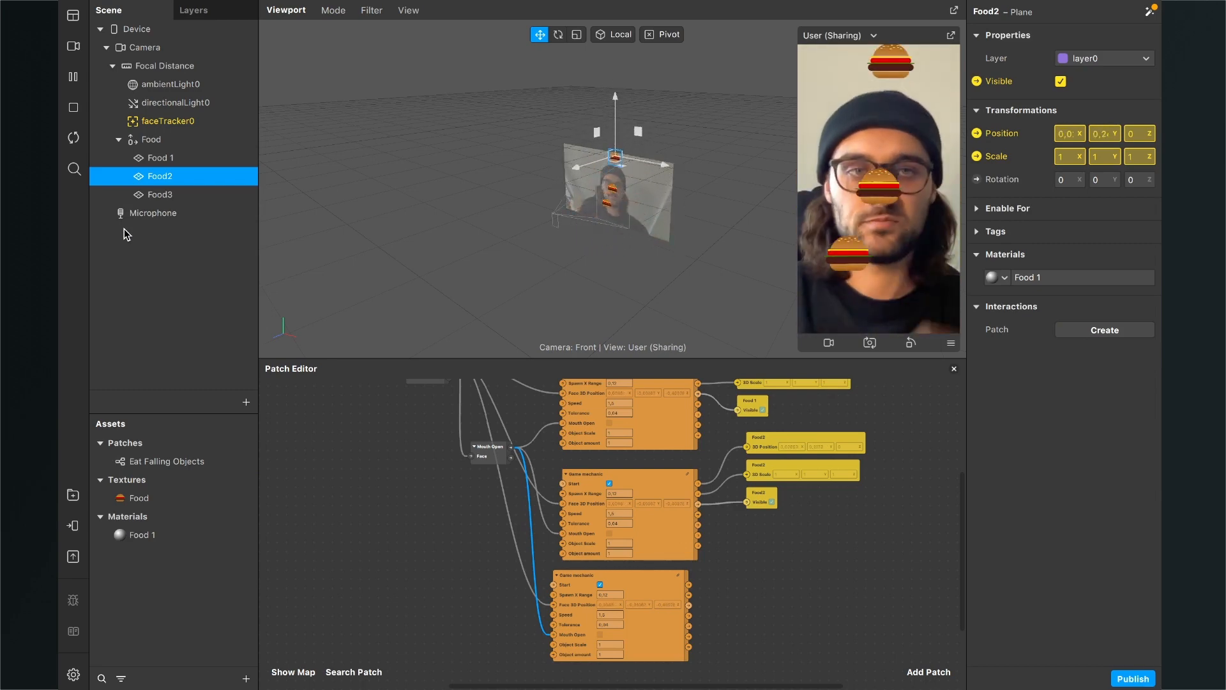
- Create patches for the Food3 plane's Visible, Position and Scale properties
click(182, 194)
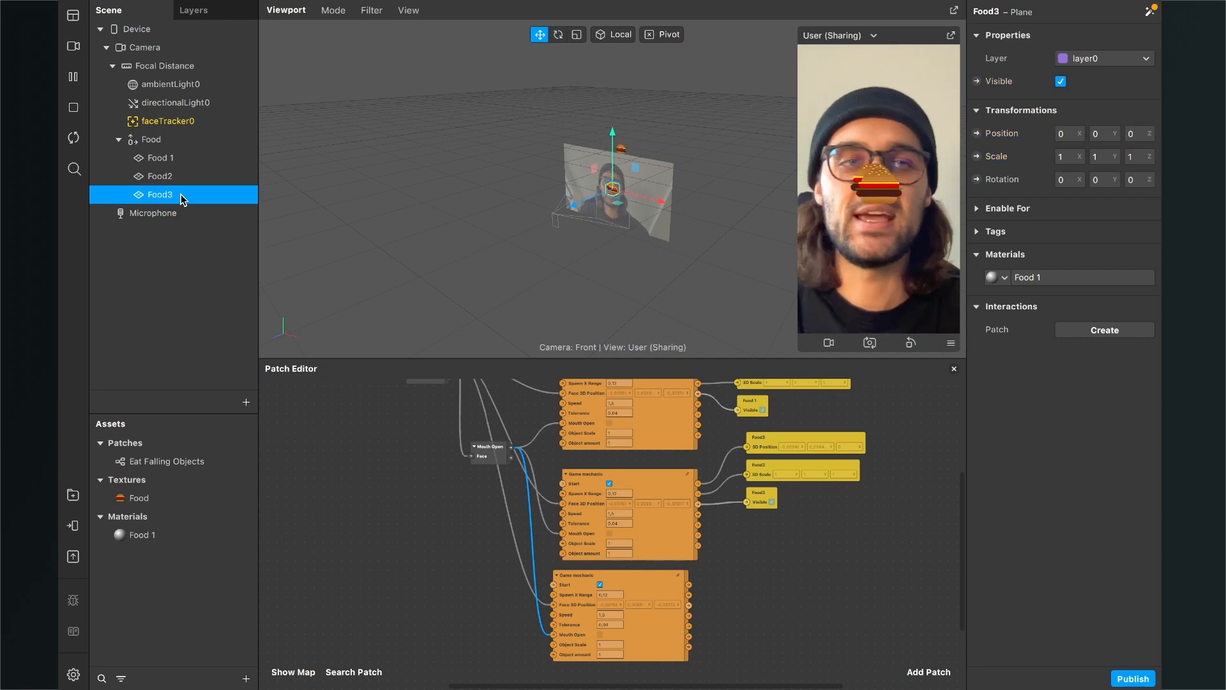
click(977, 81)
click(977, 133)
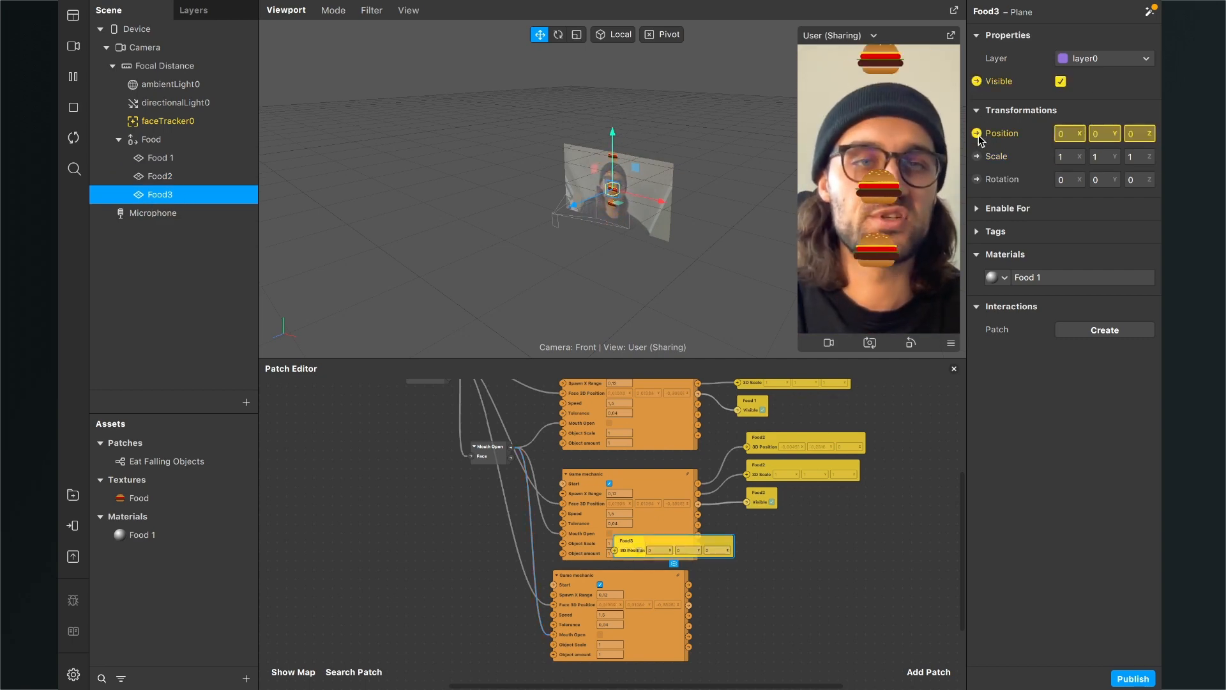
click(976, 156)
- Place the Food3 patches beside the third Game mechanic and connect its object 3D Position, 3D Scale and Visibility outputs to them
scroll(780, 493, down, 2)
scroll(695, 503, up, 5)
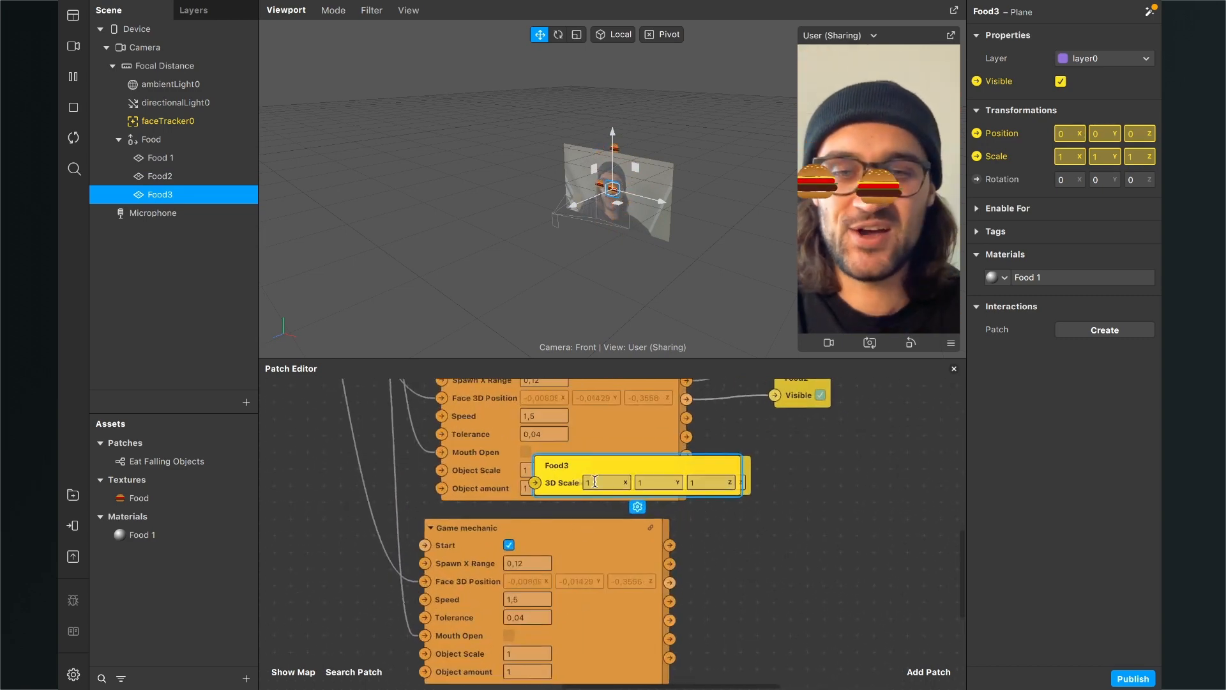
drag(591, 474, 725, 563)
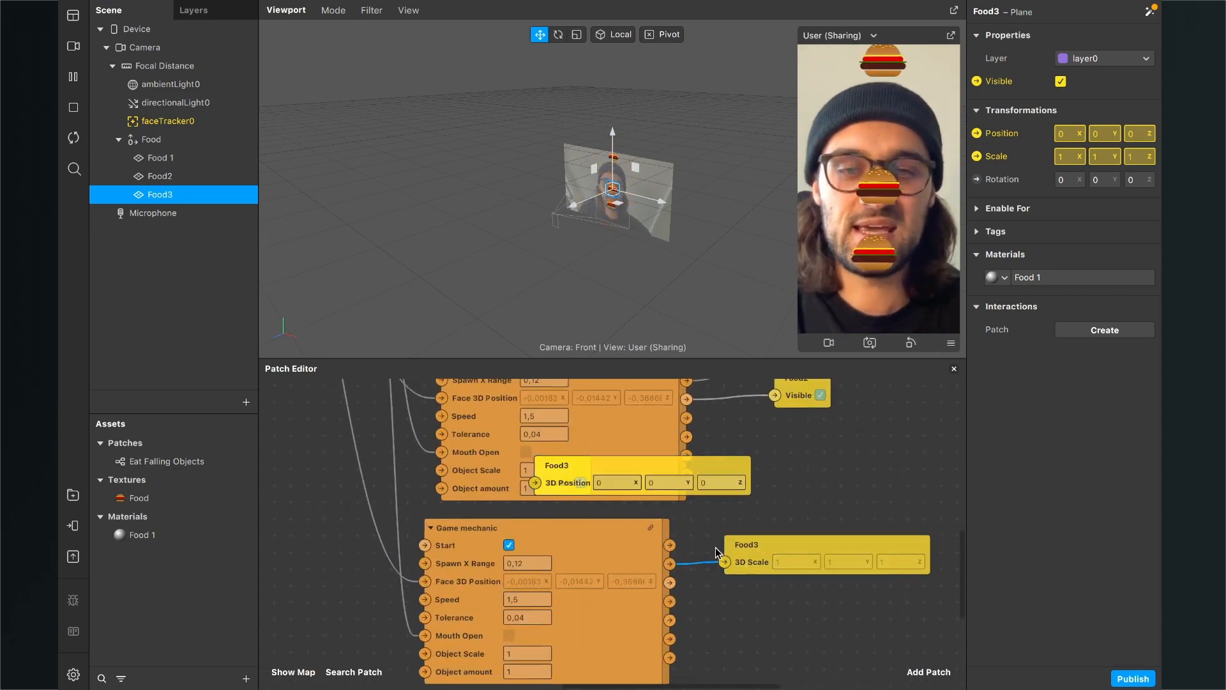
drag(588, 473, 742, 492)
scroll(517, 436, down, 2)
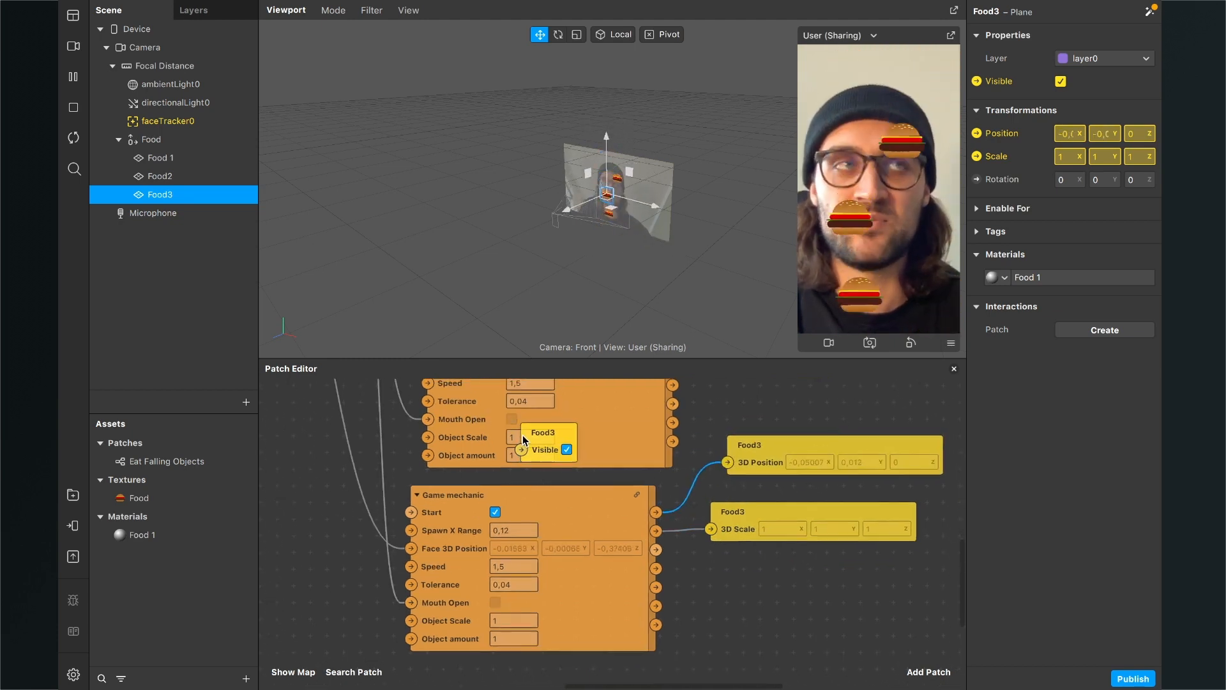
drag(560, 443, 668, 525)
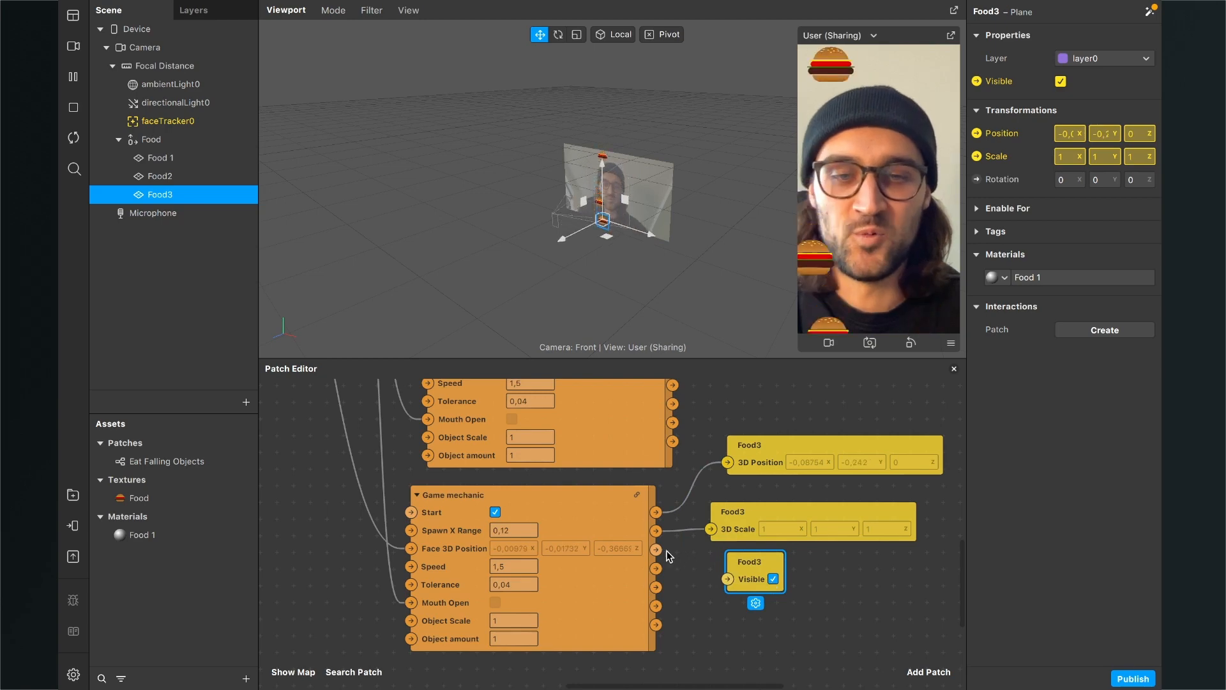
drag(657, 549, 729, 579)
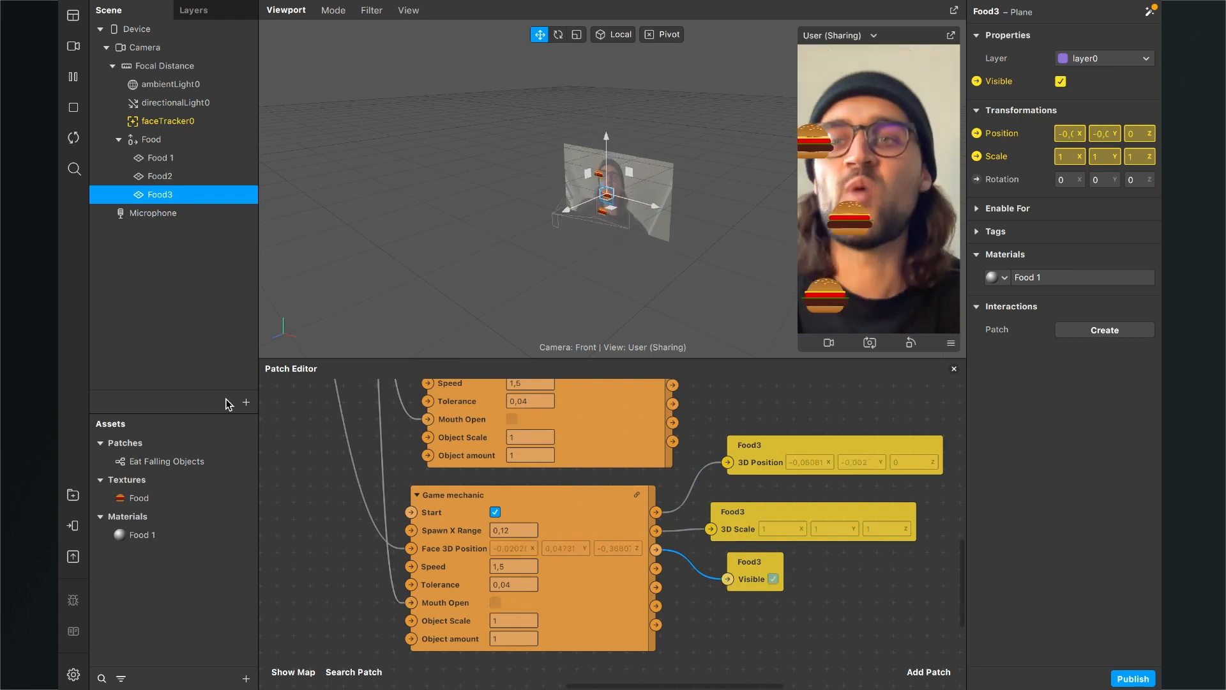
- Restart the effect to test the three falling burgers in the preview
click(75, 140)
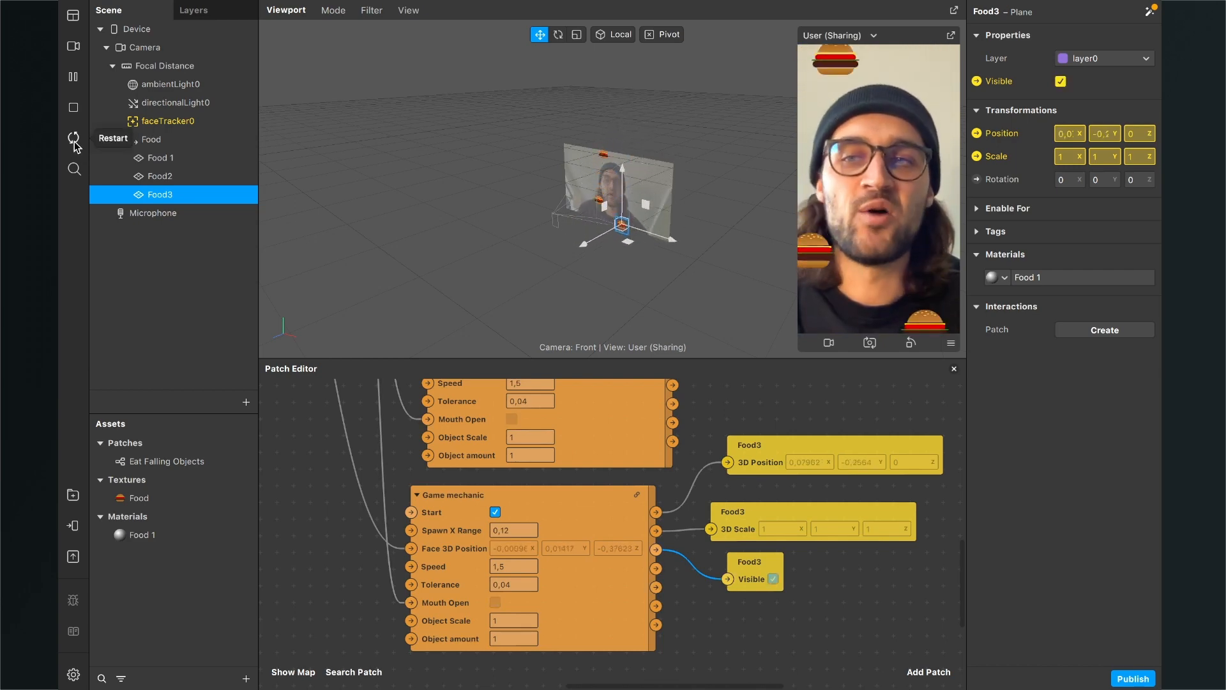
click(74, 139)
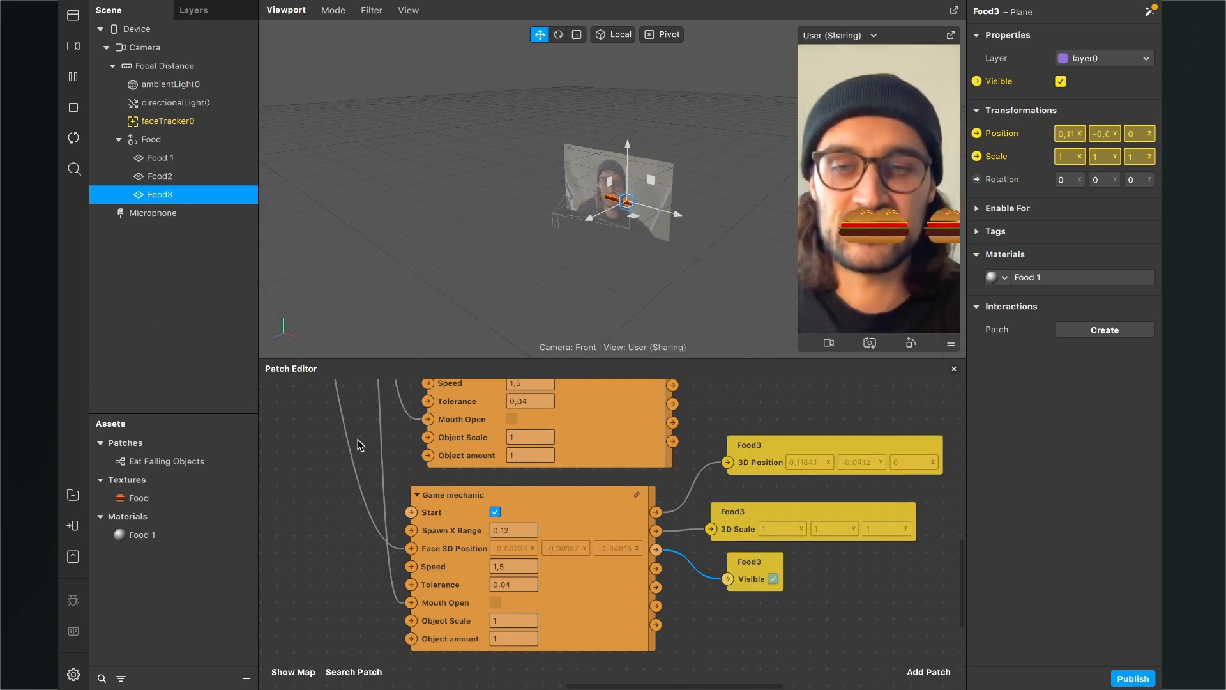
- Enlarge the Patch Editor and detach the preview into a separate floating window placed clear of the patches
scroll(677, 398, down, 3)
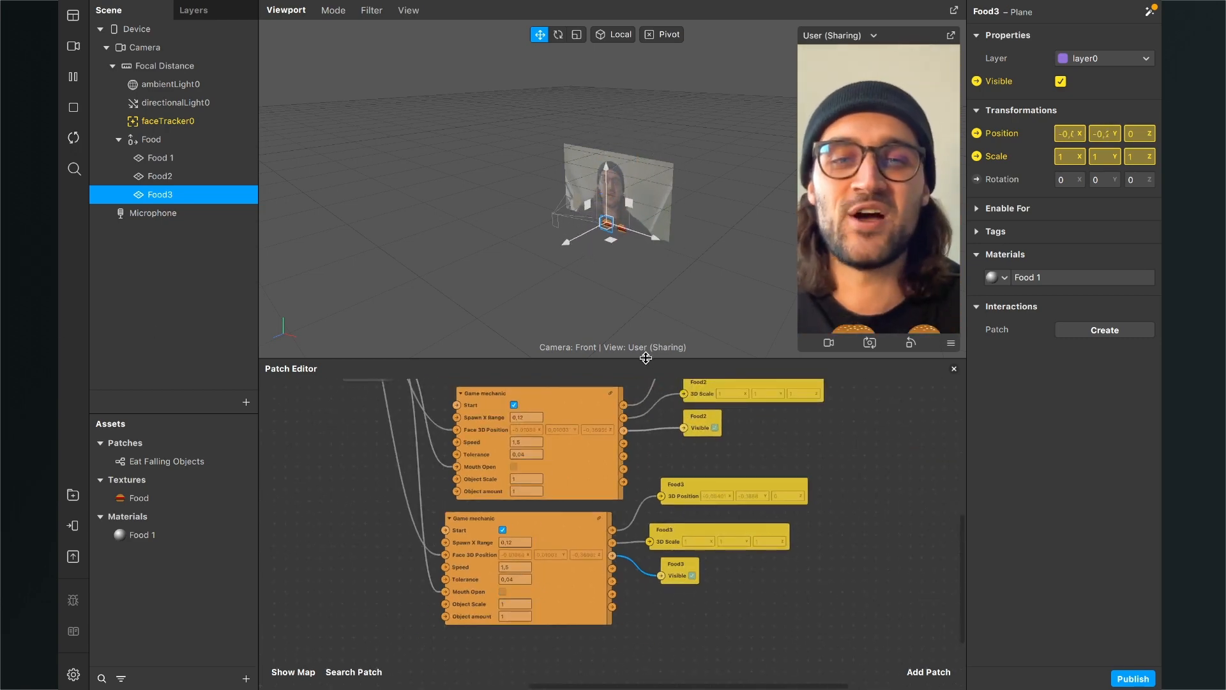
drag(643, 359, 648, 258)
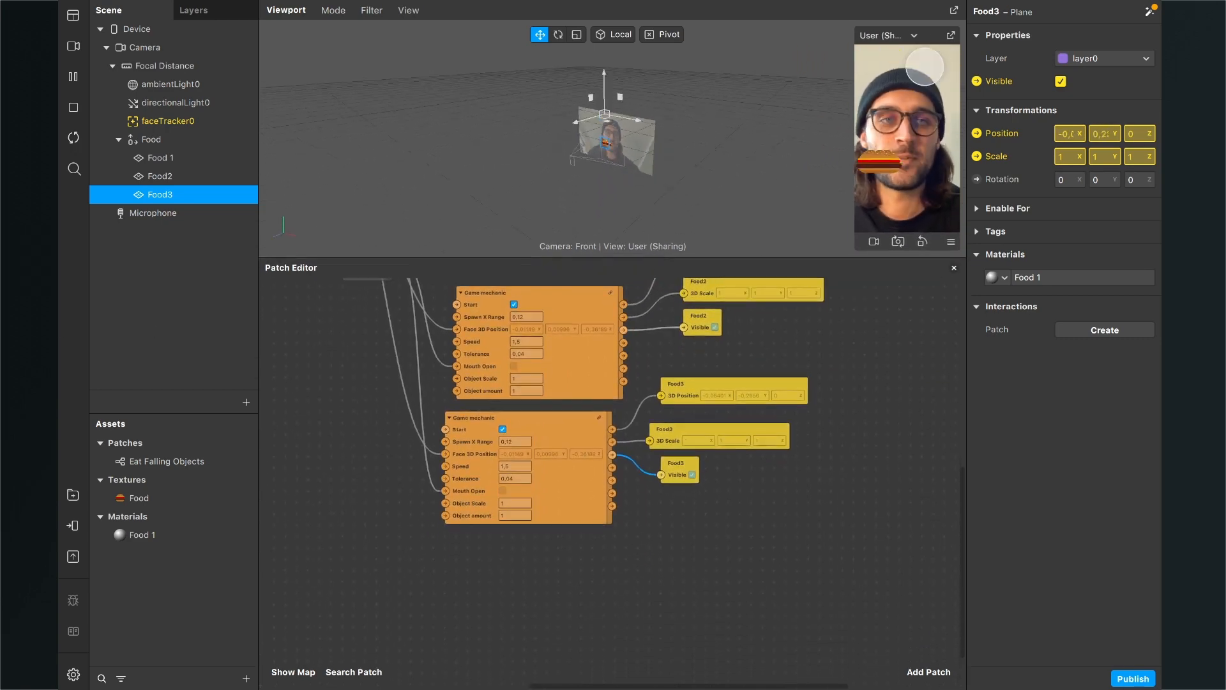
click(952, 35)
drag(957, 19, 1029, 43)
double_click(1011, 83)
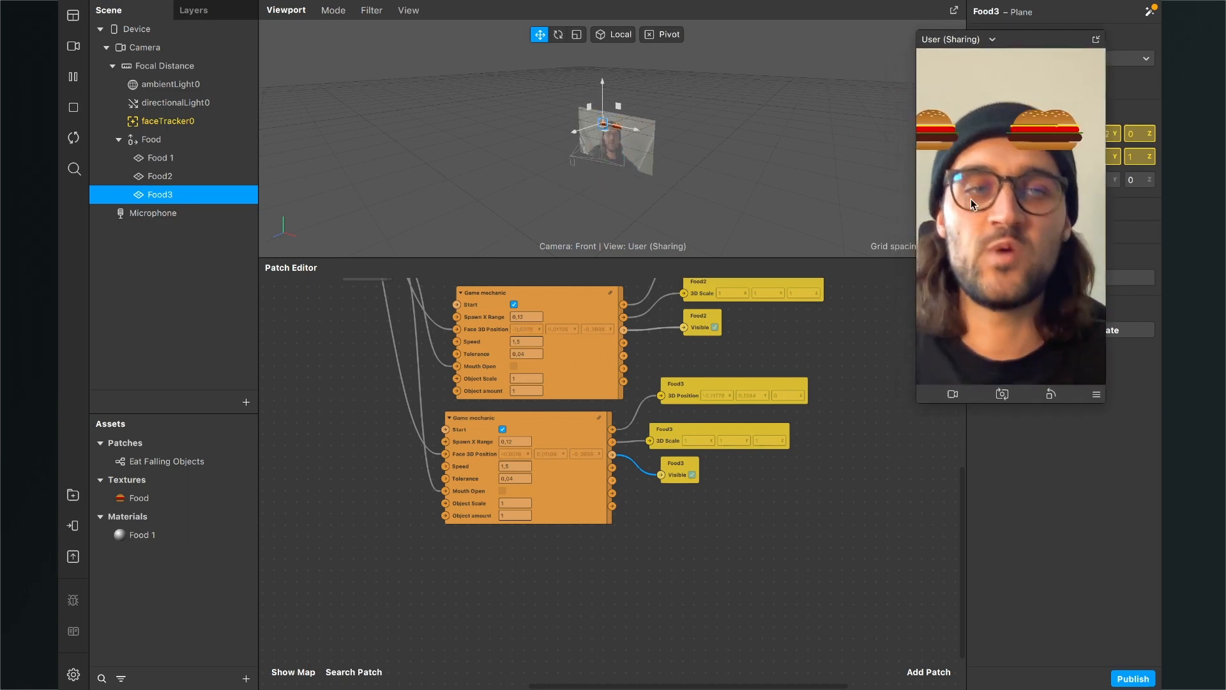
- Add a Screen Tap patch to the Patch Editor
scroll(650, 447, up, 5)
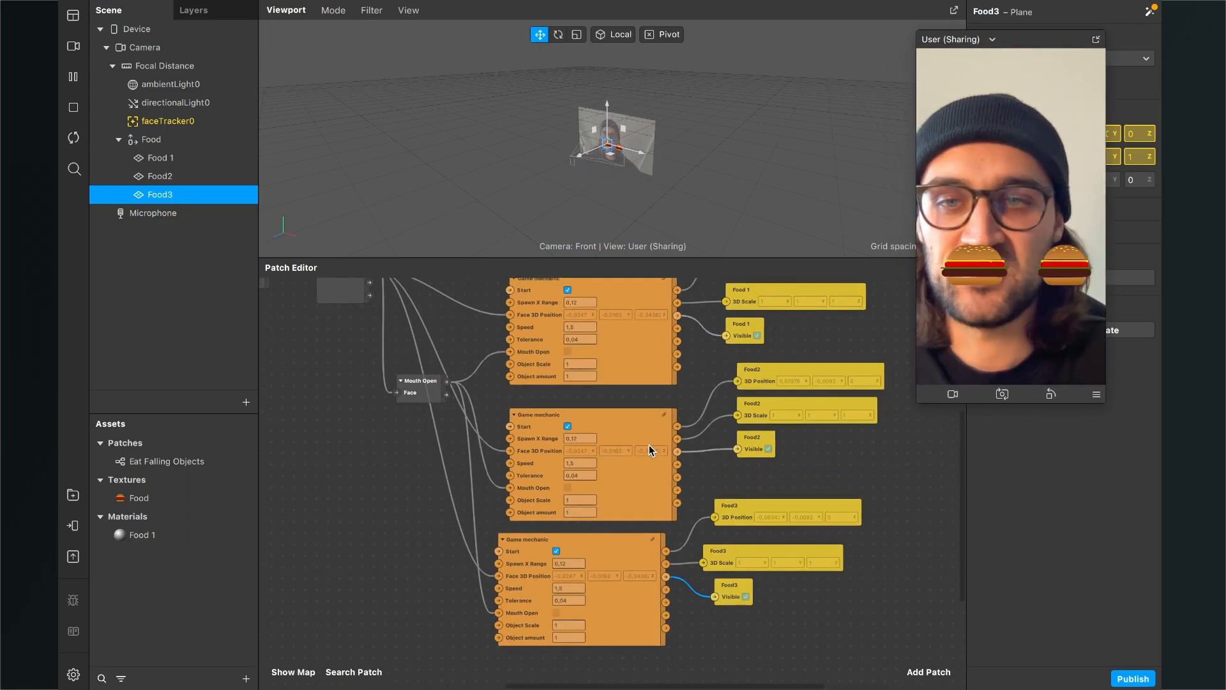
scroll(649, 445, down, 2)
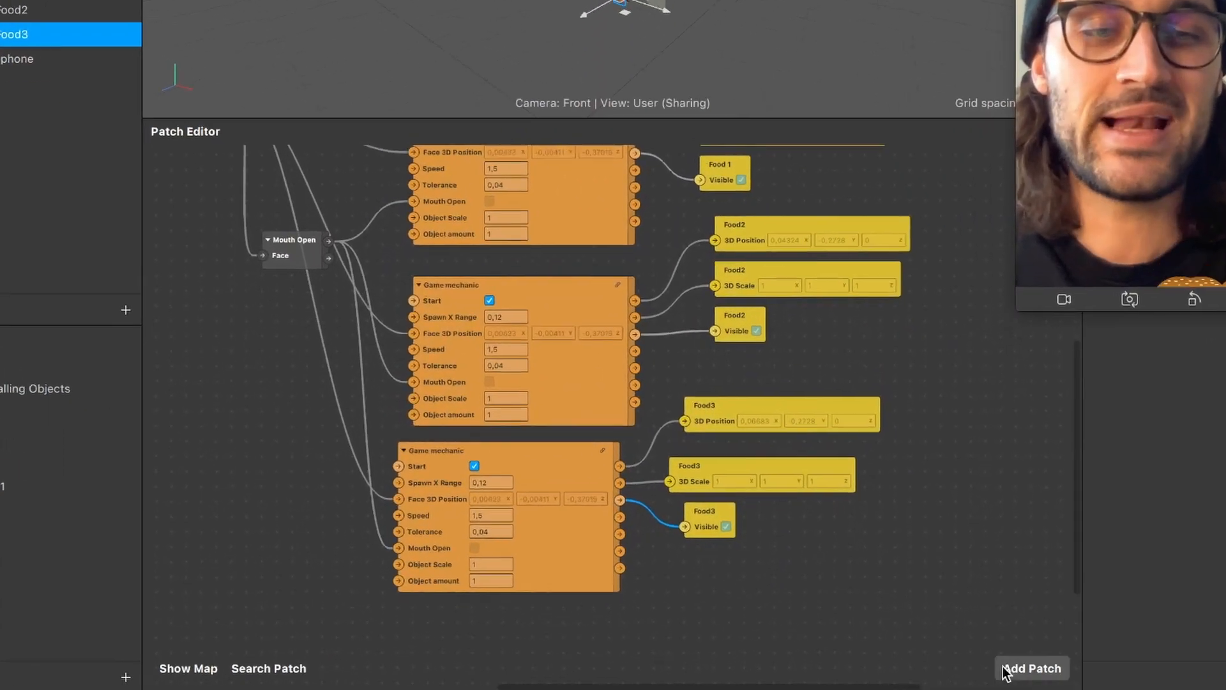
click(921, 671)
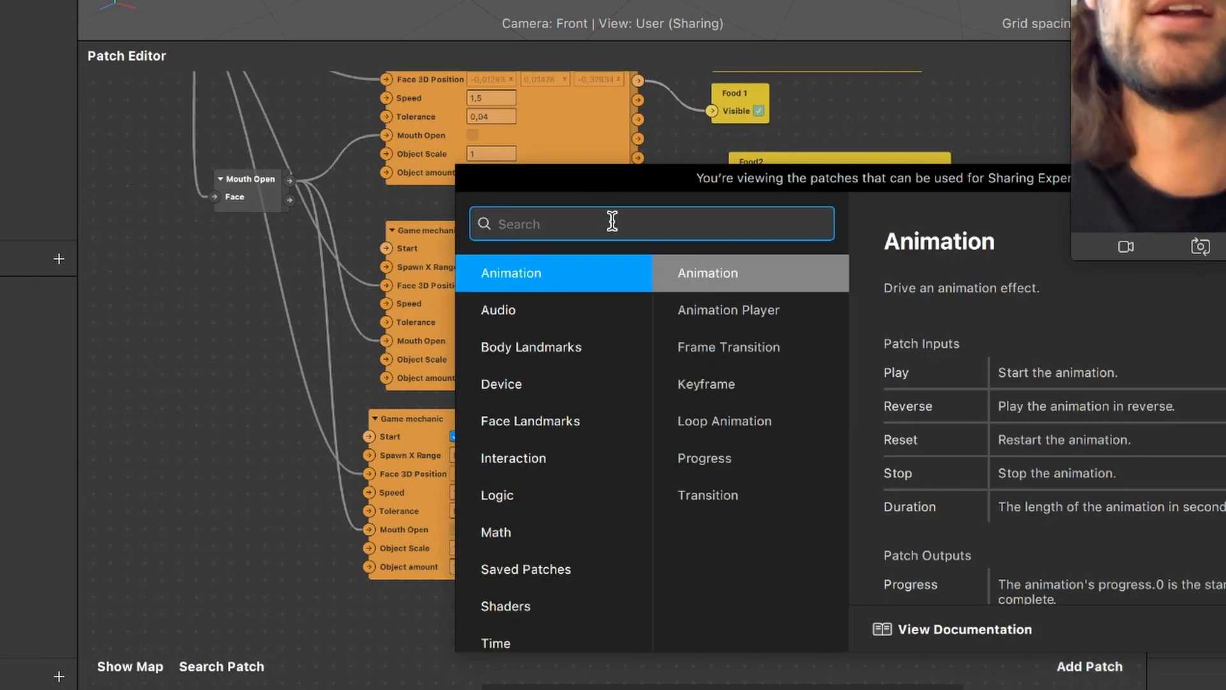
text(scre)
key(Down)
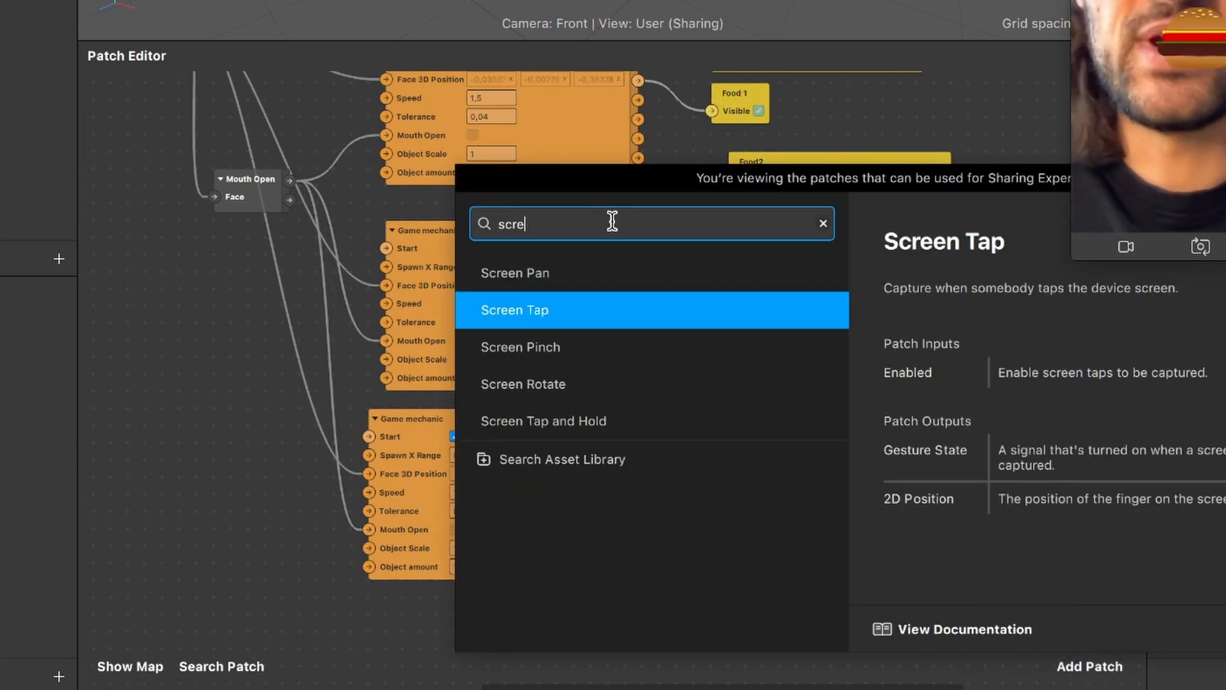
key(Return)
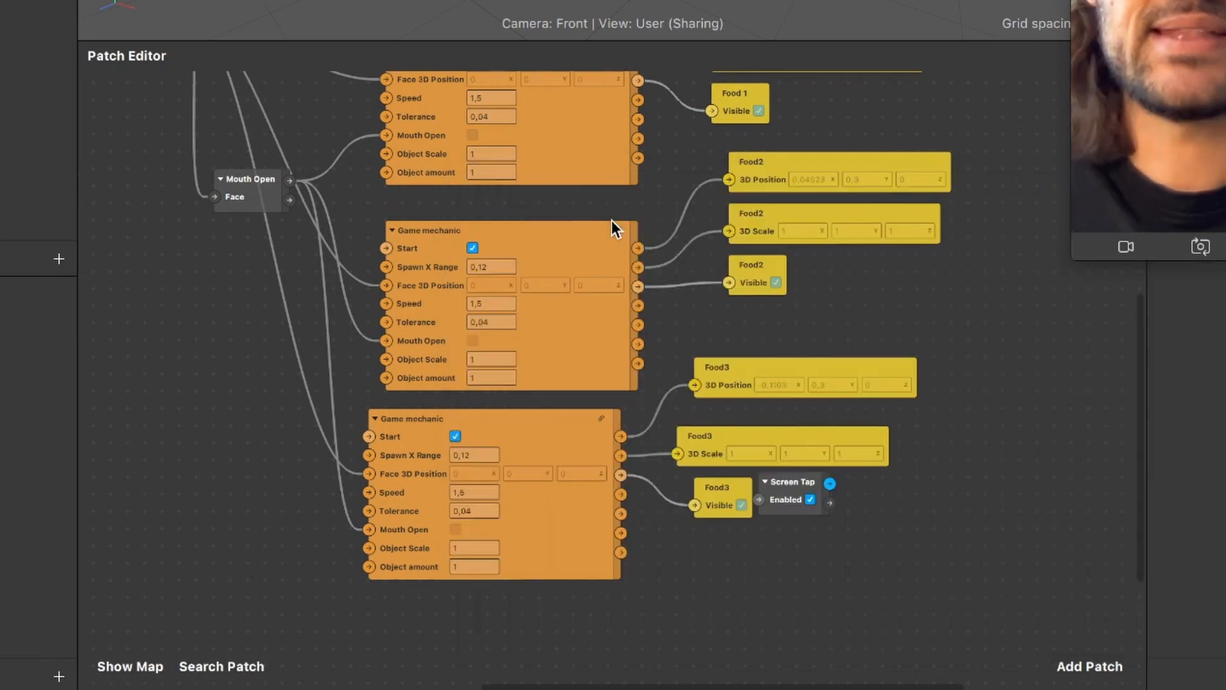
- Move the Screen Tap patch next to the start of the graph, above the faceTracker0 patch
scroll(612, 220, left, 5)
drag(884, 549, 286, 350)
scroll(285, 350, up, 5)
scroll(286, 350, left, 3)
drag(372, 492, 267, 64)
scroll(265, 149, up, 5)
scroll(265, 150, left, 2)
click(537, 203)
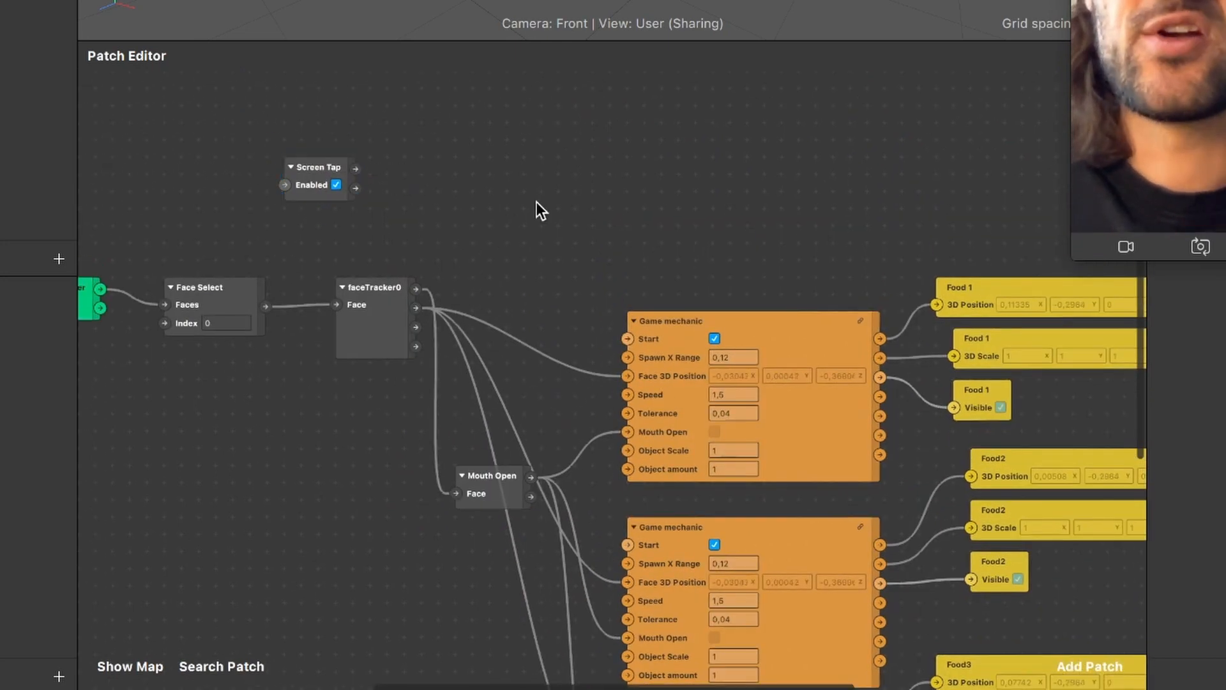
drag(334, 167, 479, 158)
- Add a Switch patch fed by the Screen Tap's Gesture State output
click(459, 117)
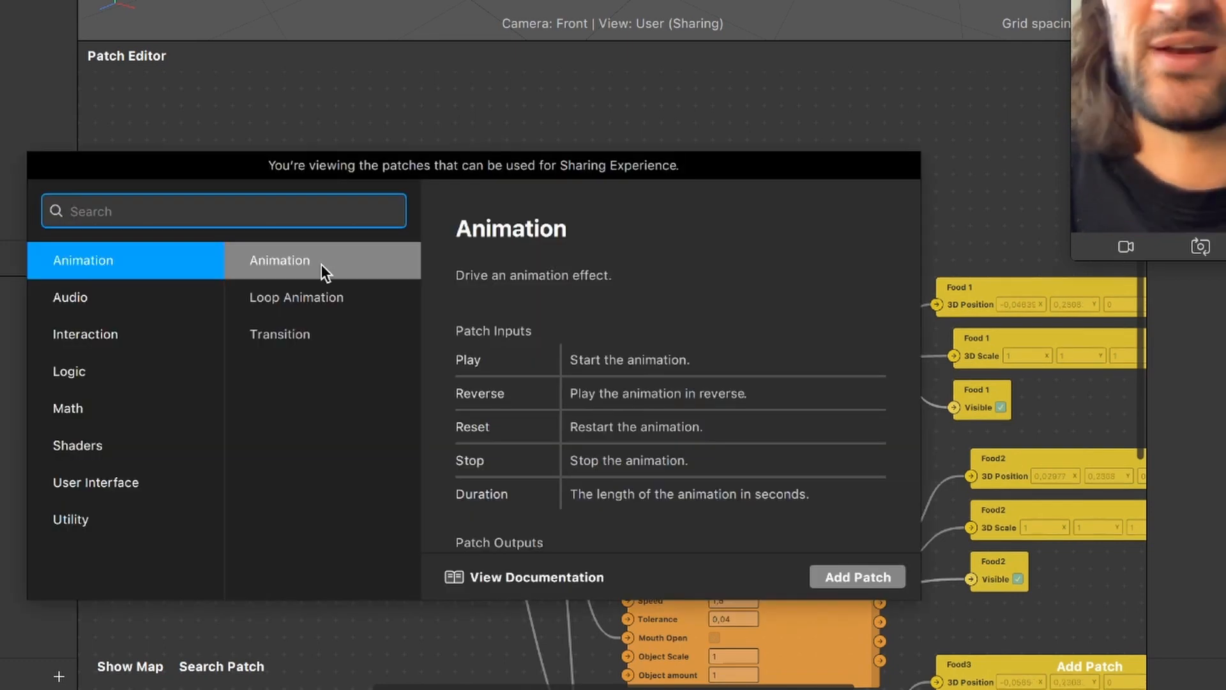
text(swi)
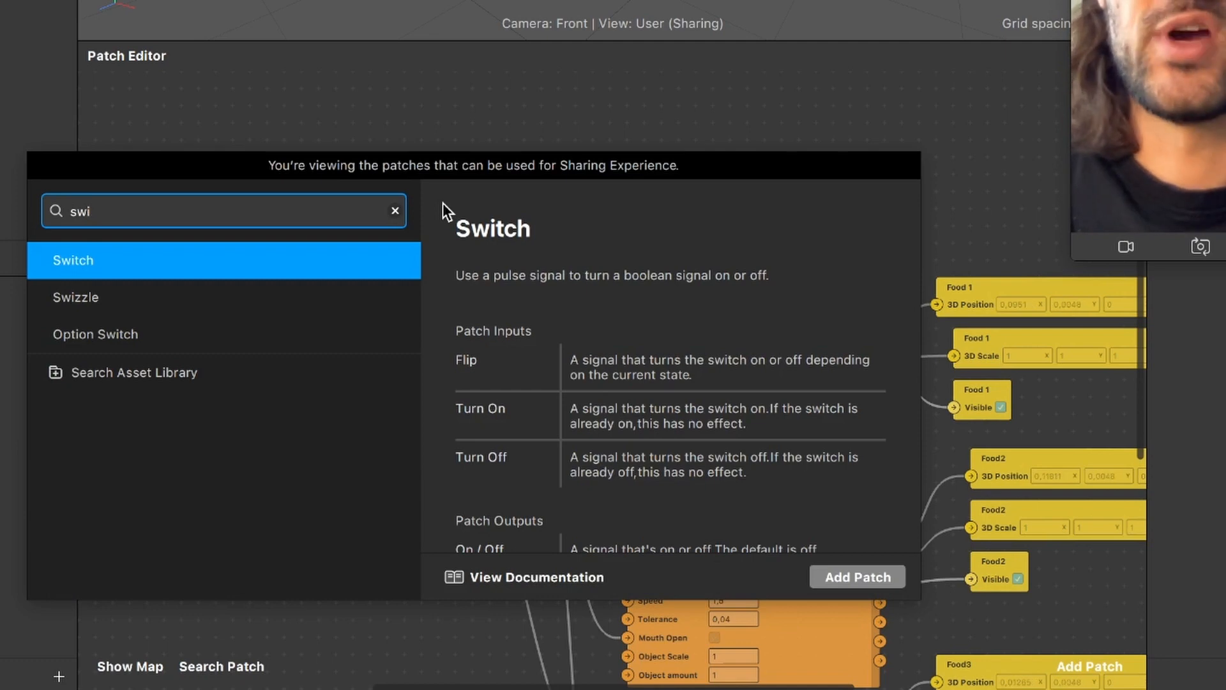
key(Return)
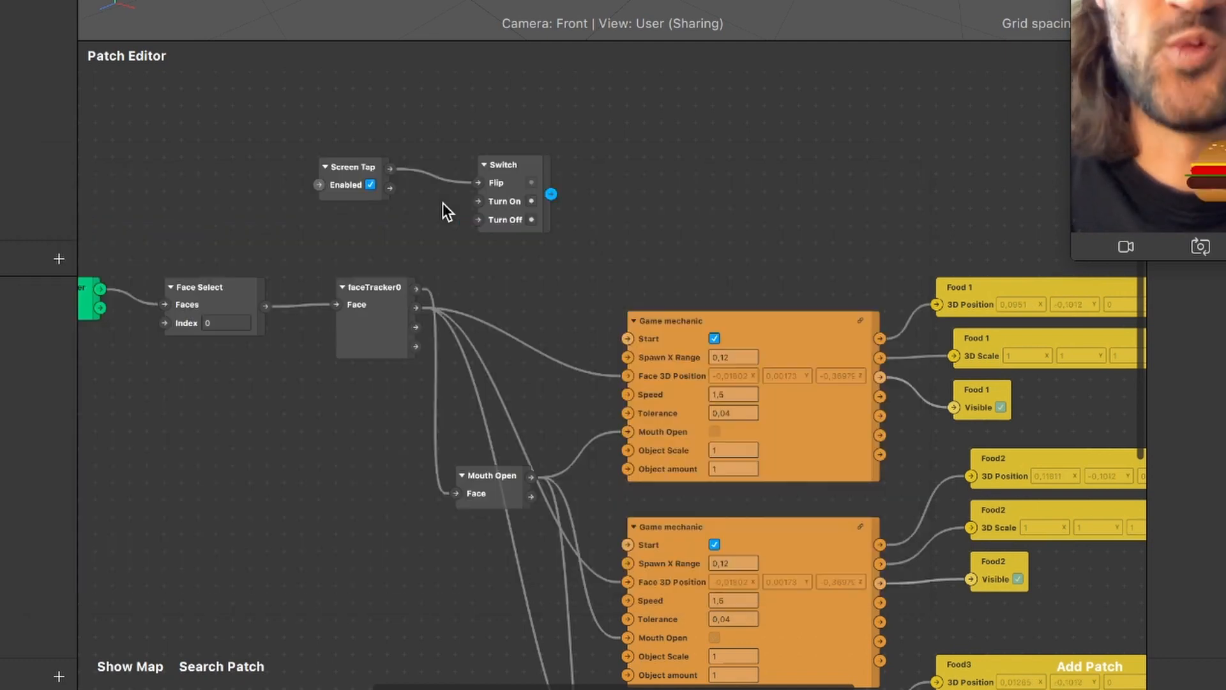
- Remove the connection to the Switch's Flip input and connect the Screen Tap's Gesture State to Turn On instead
scroll(455, 179, up, 2)
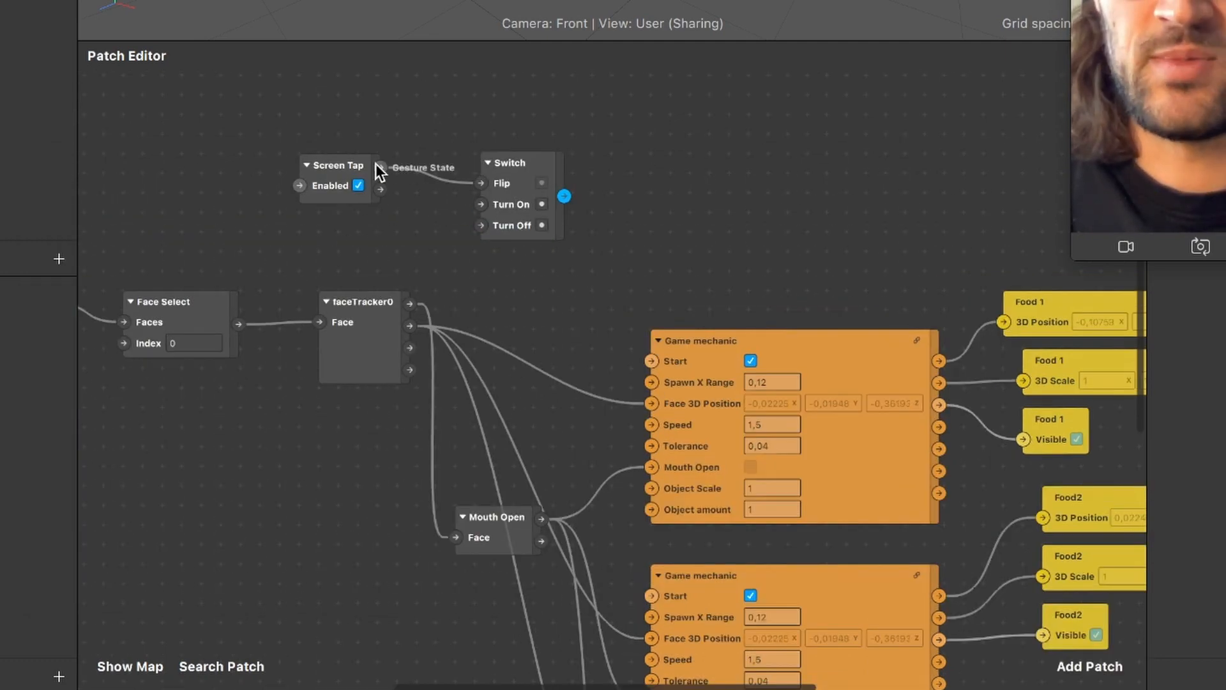
scroll(376, 164, up, 2)
scroll(382, 171, up, 3)
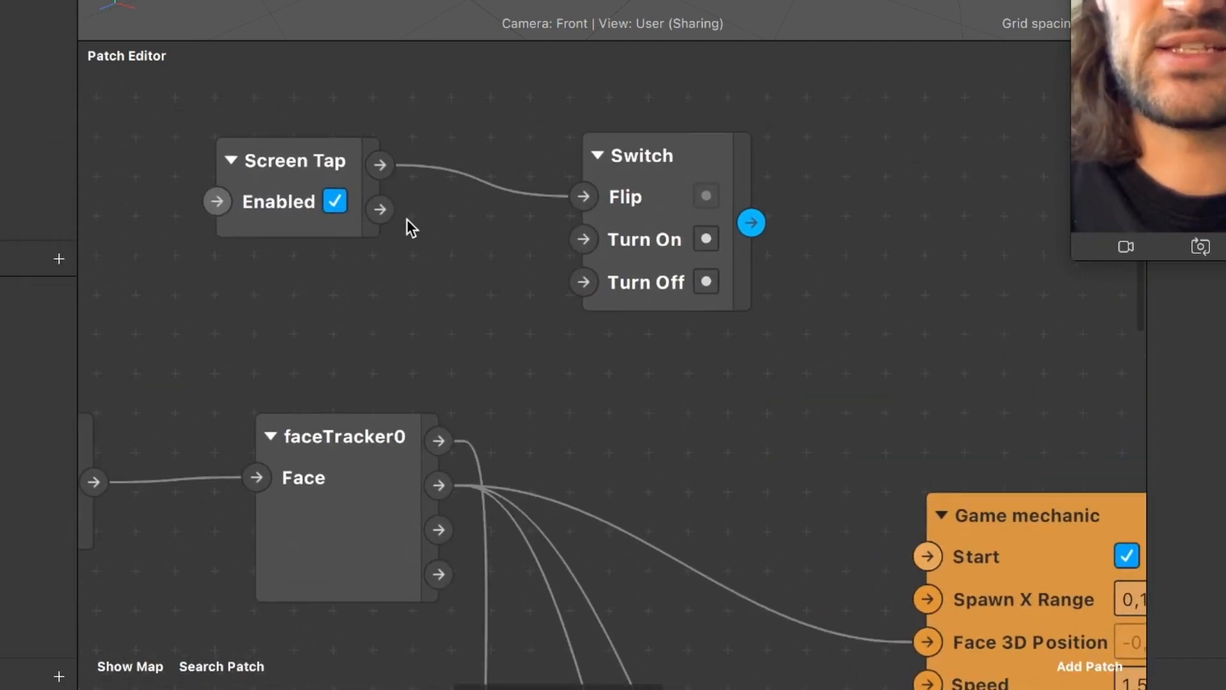
key(BackSpace)
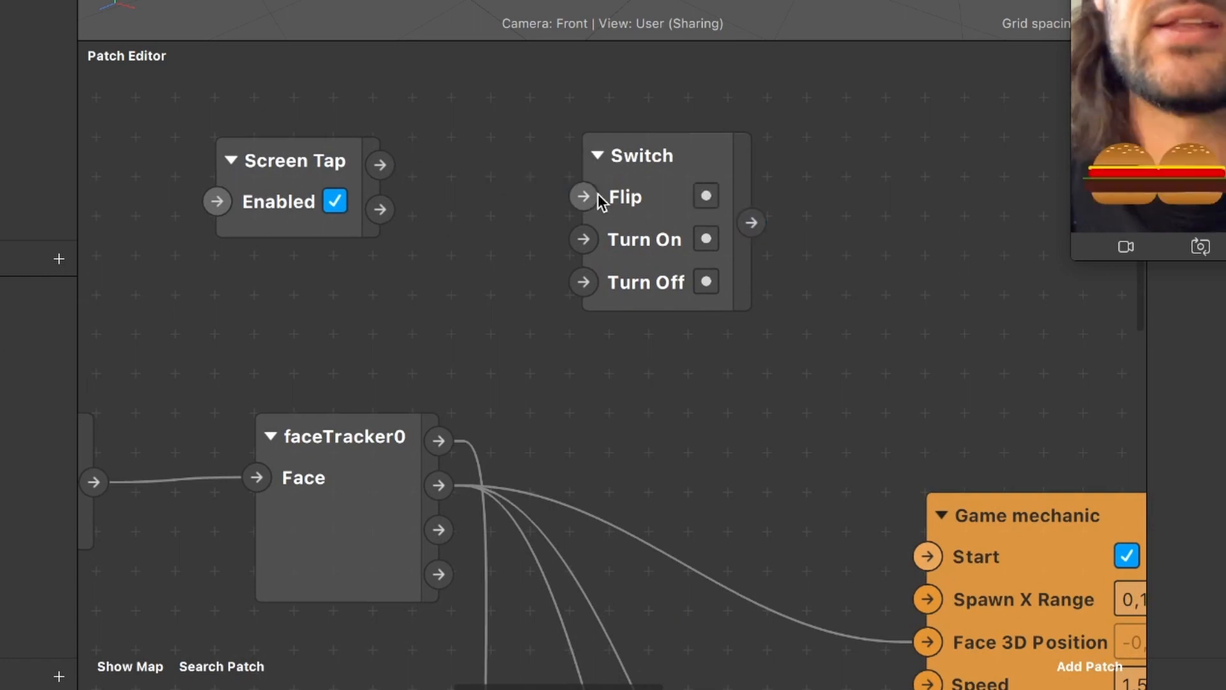
click(344, 193)
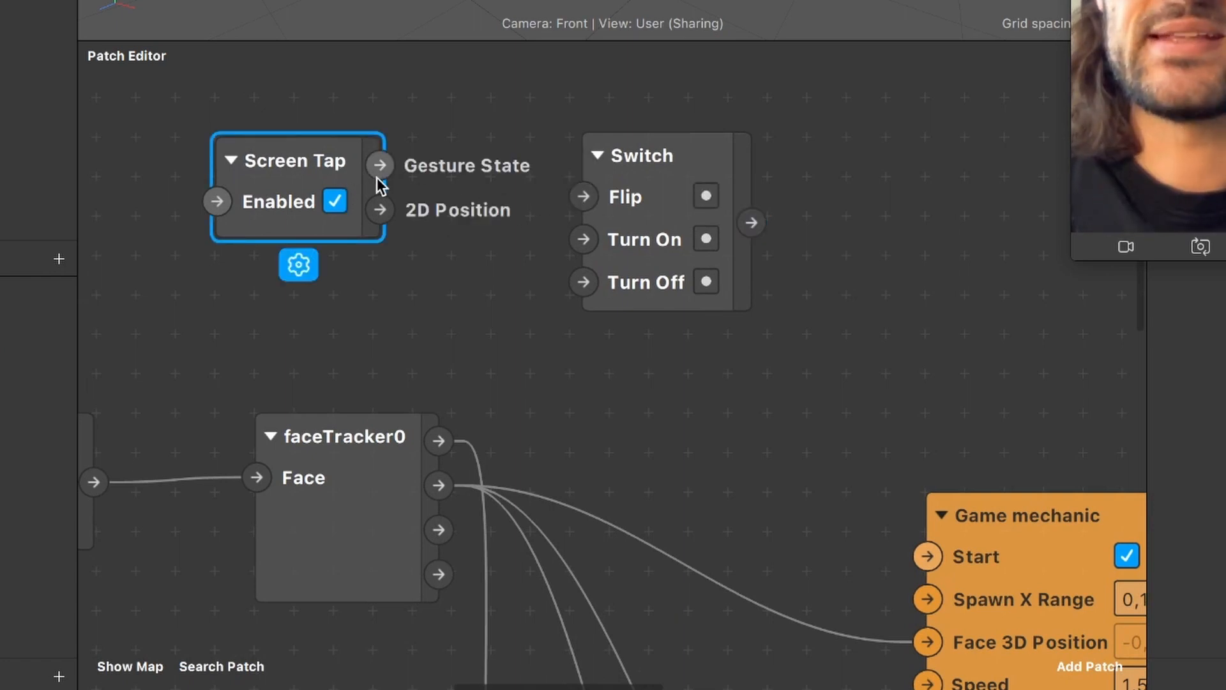
drag(386, 179, 578, 244)
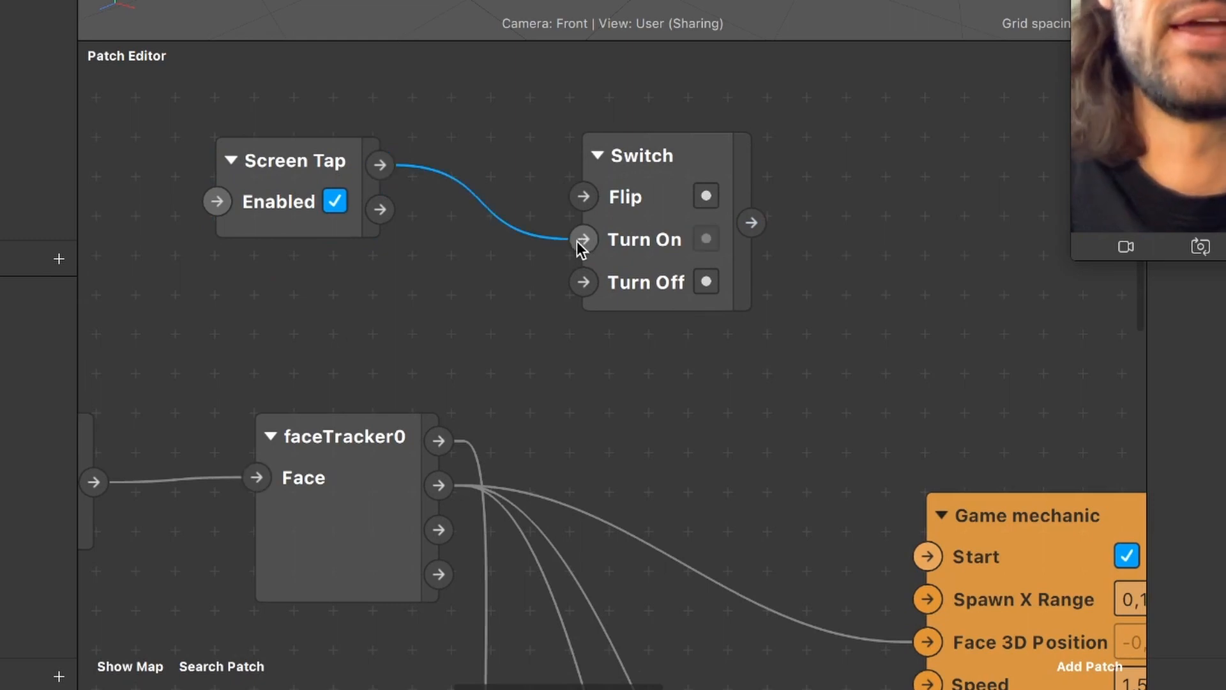
- Connect the Switch's On / Off output to the first Game mechanic's Start input
scroll(595, 322, down, 5)
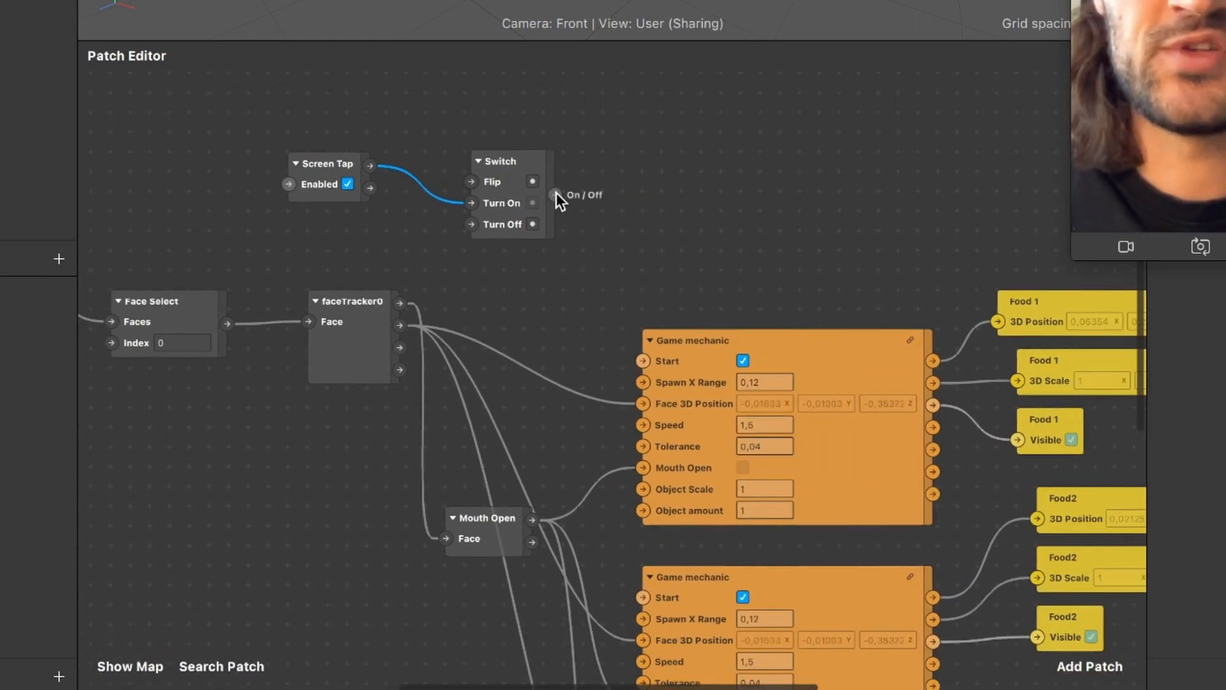
drag(556, 194, 644, 360)
scroll(644, 360, down, 5)
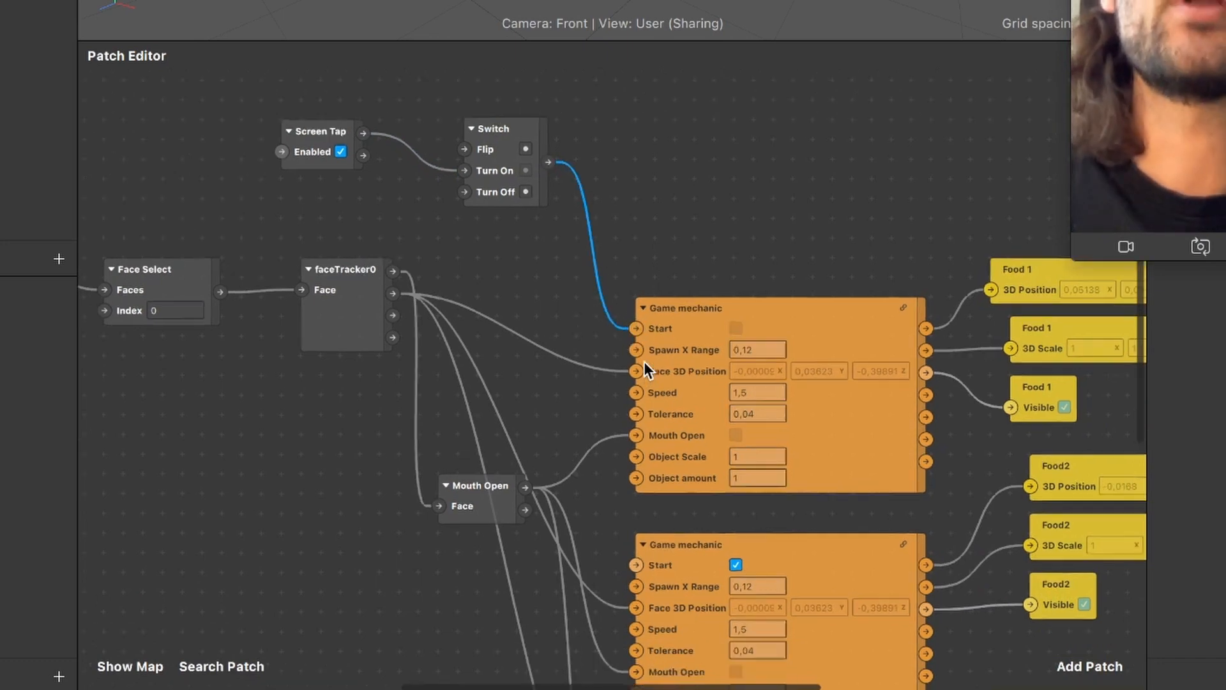
- Connect the Switch's On / Off output to the Start inputs of the second and third Game mechanic patches
scroll(584, 197, up, 2)
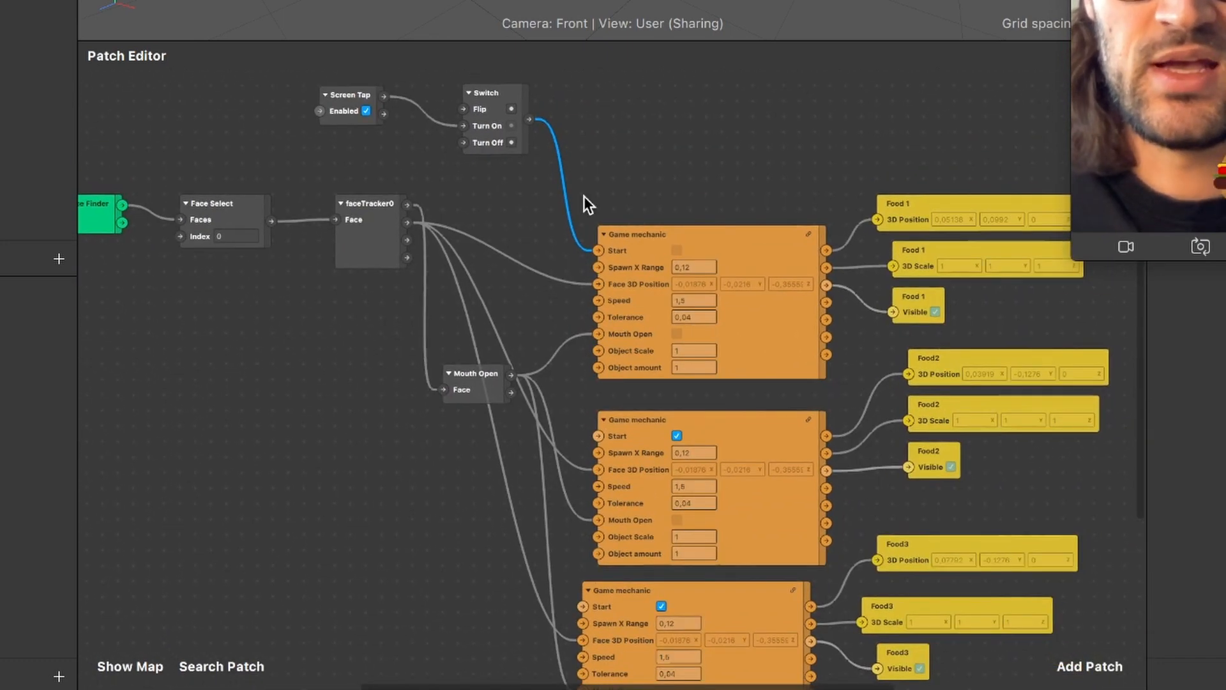
drag(531, 112, 598, 436)
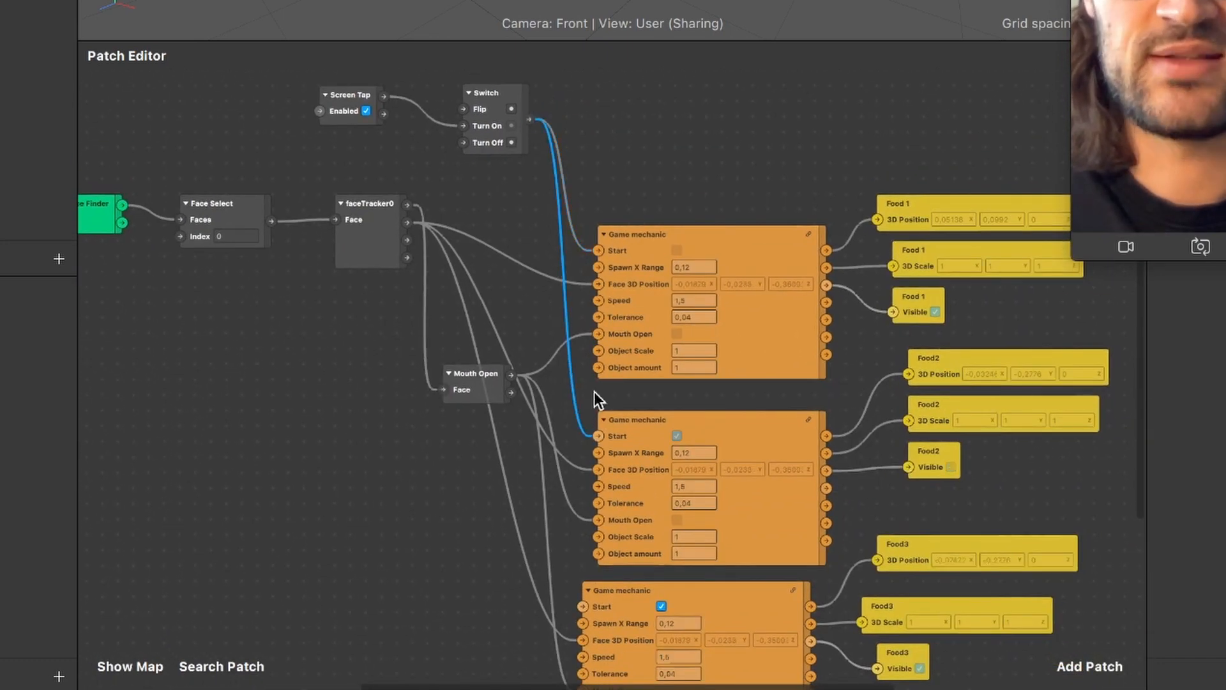
drag(608, 41, 608, 0)
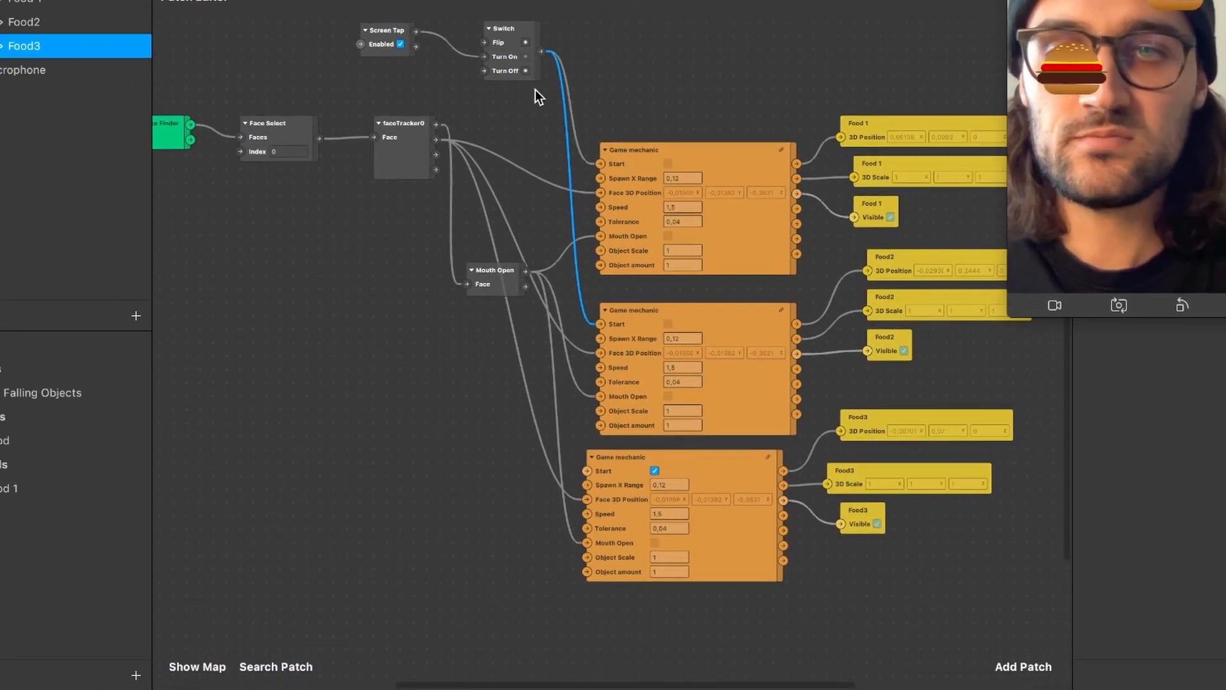
drag(542, 52, 585, 472)
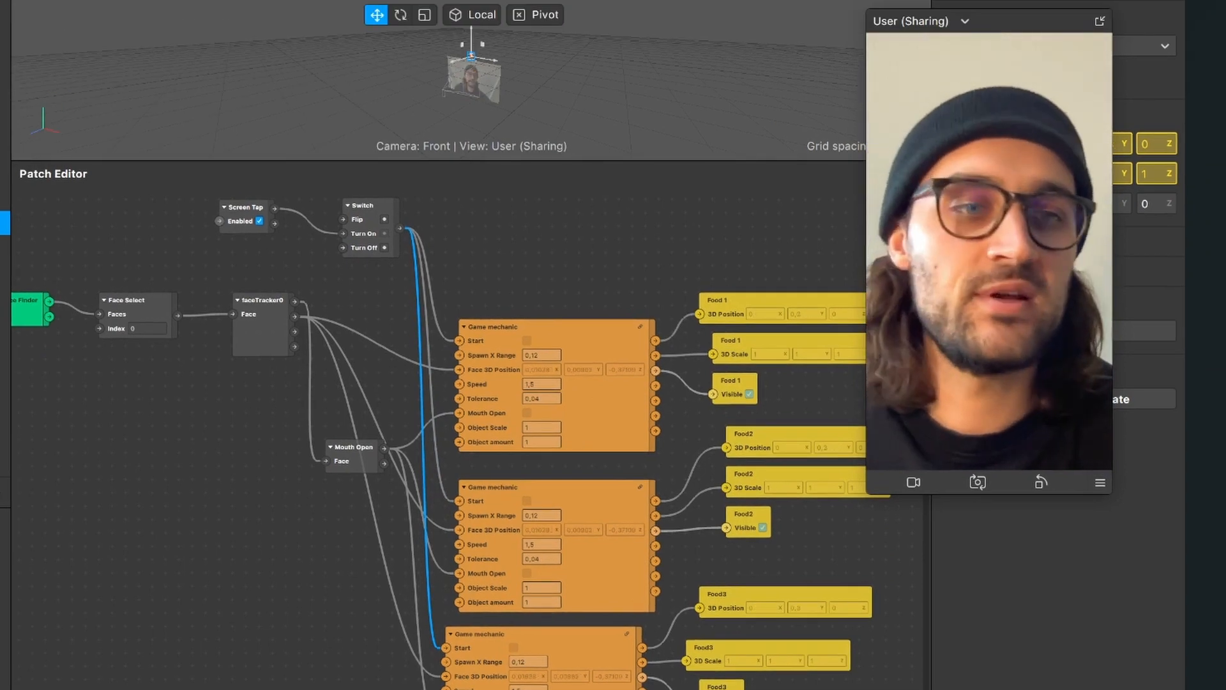
- Choose Simulate Touch for the preview and simulate a tap on it to test the start of the game
click(1100, 482)
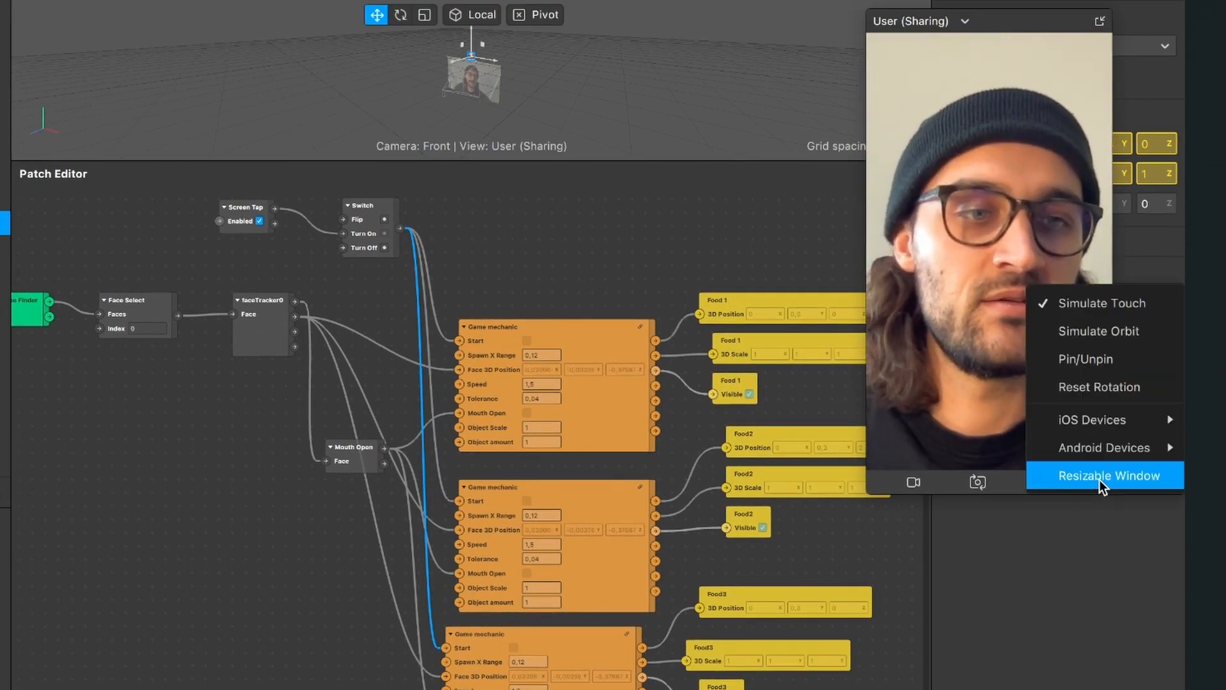
click(1106, 308)
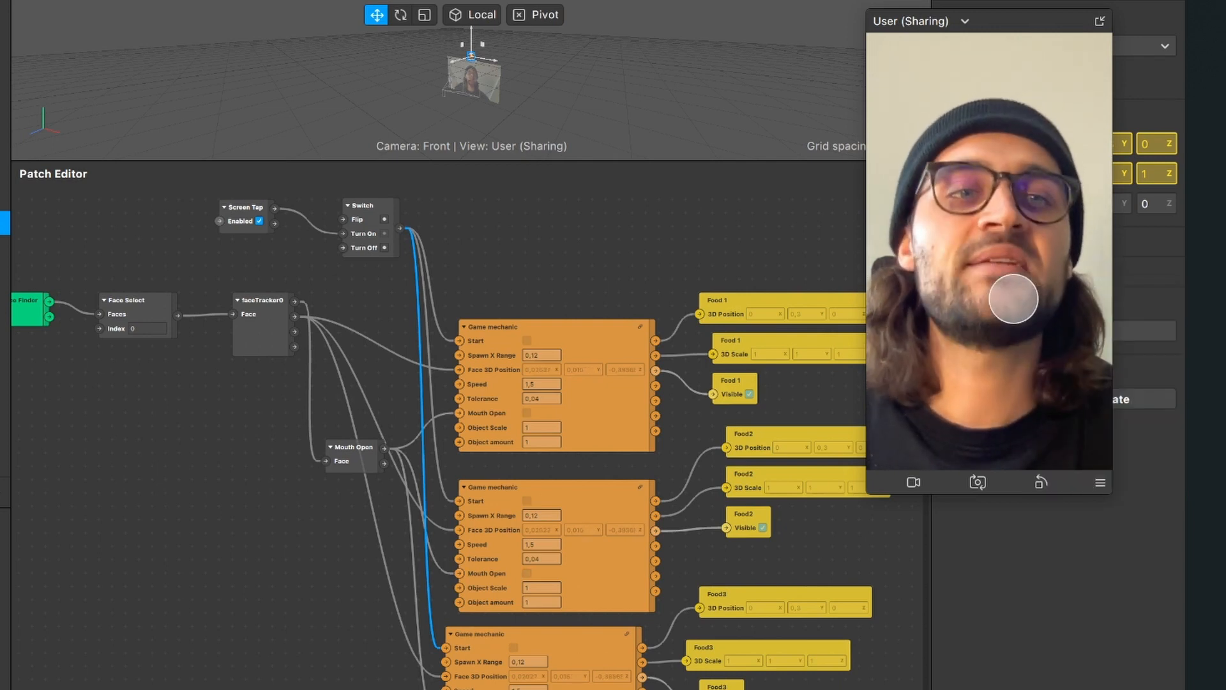
click(1013, 299)
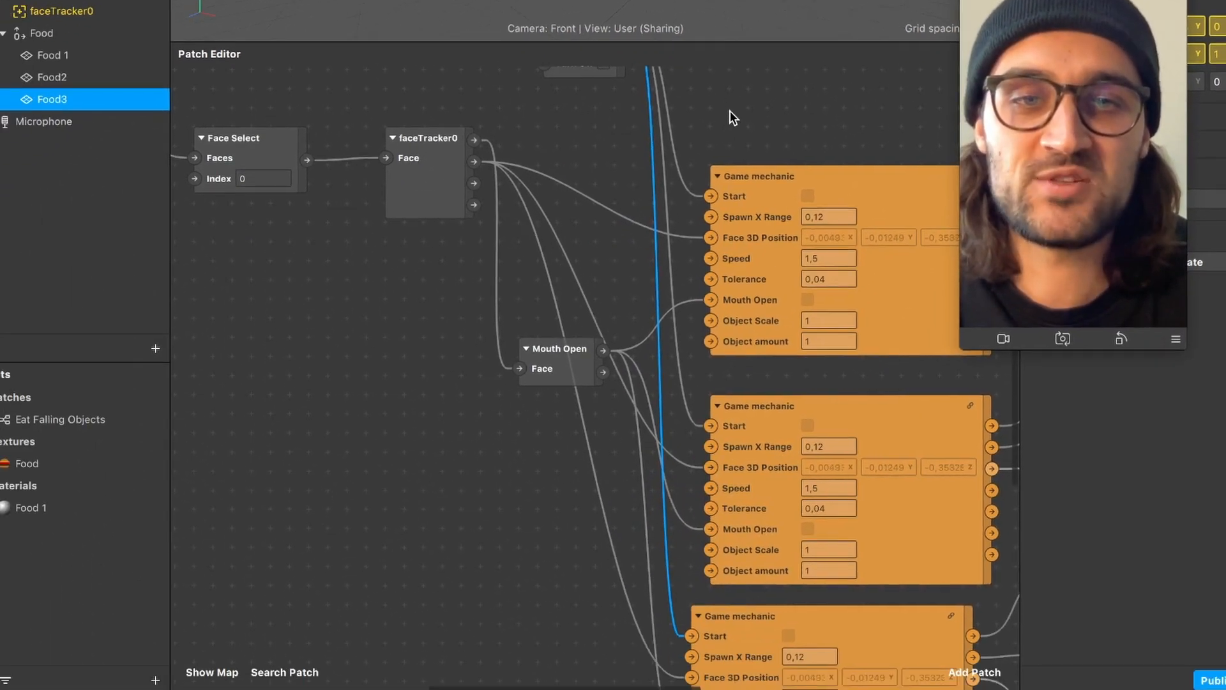
- Delete the Switch connections to the Start inputs of the second and third Game mechanic patches
scroll(670, 278, down, 5)
scroll(670, 278, right, 3)
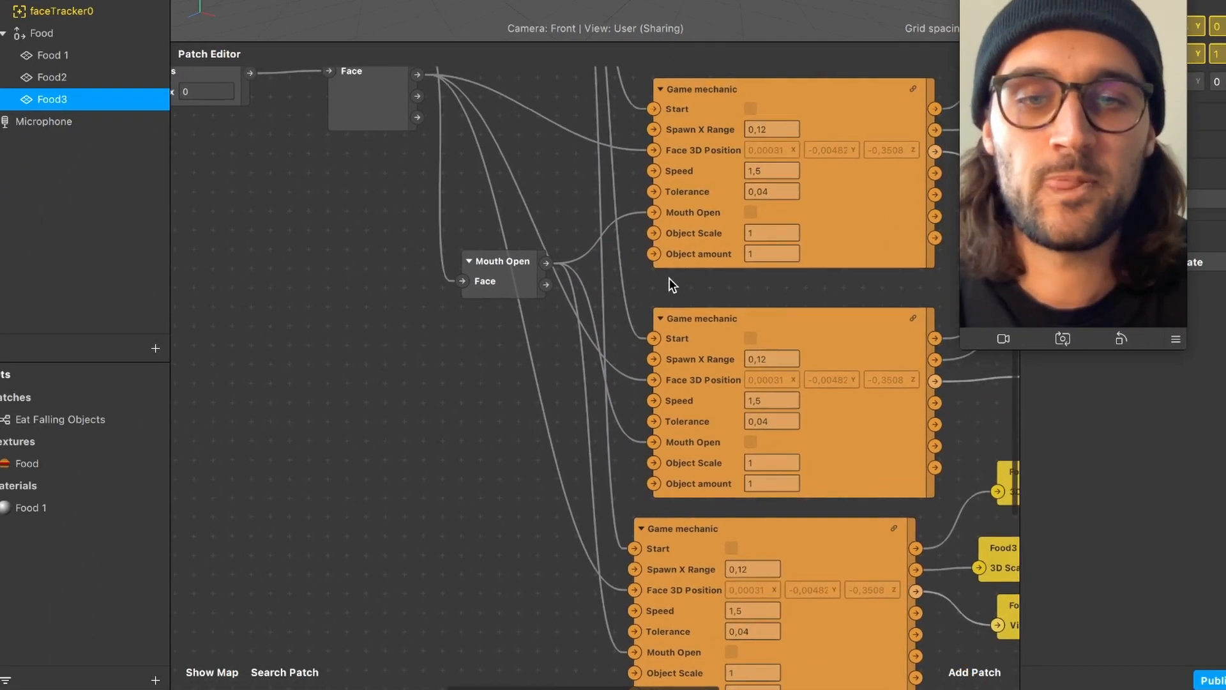
click(636, 332)
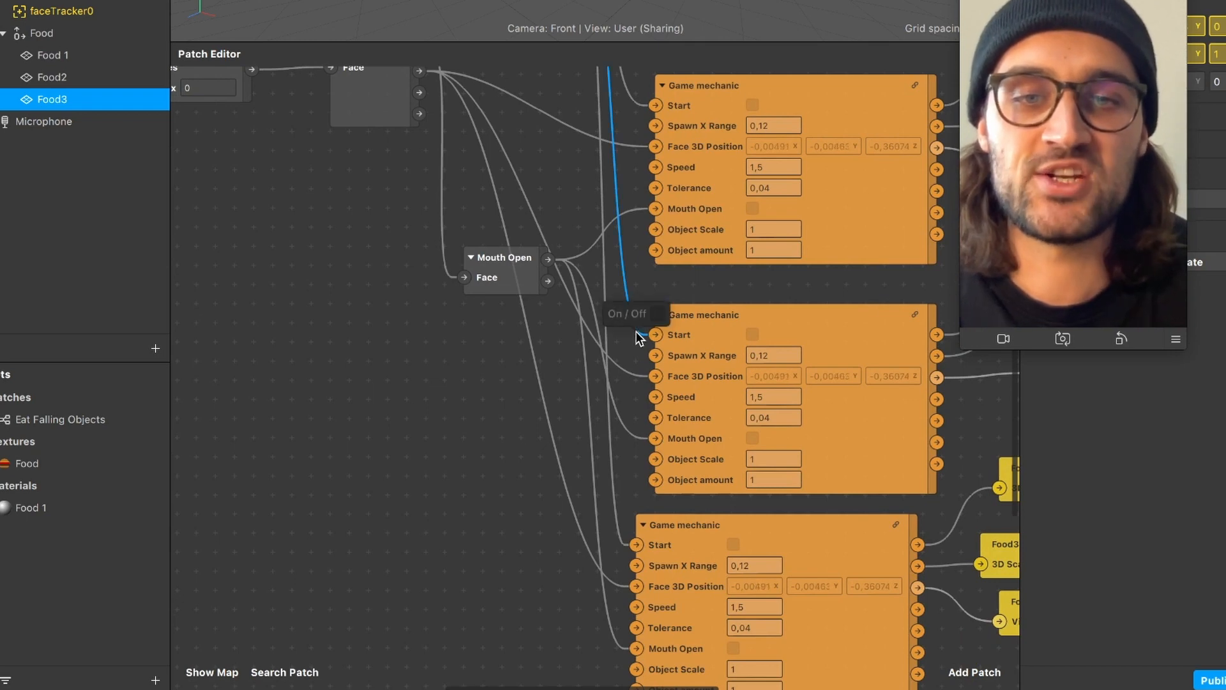
key(BackSpace)
scroll(623, 385, down, 3)
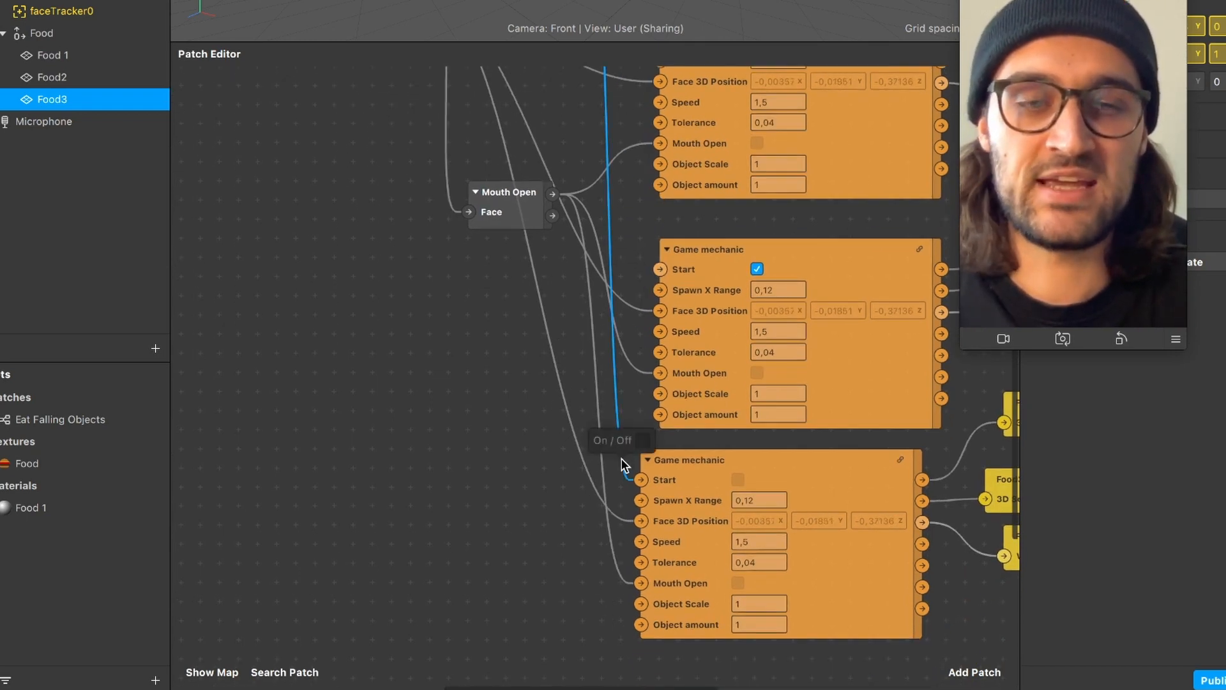
key(BackSpace)
scroll(665, 401, up, 8)
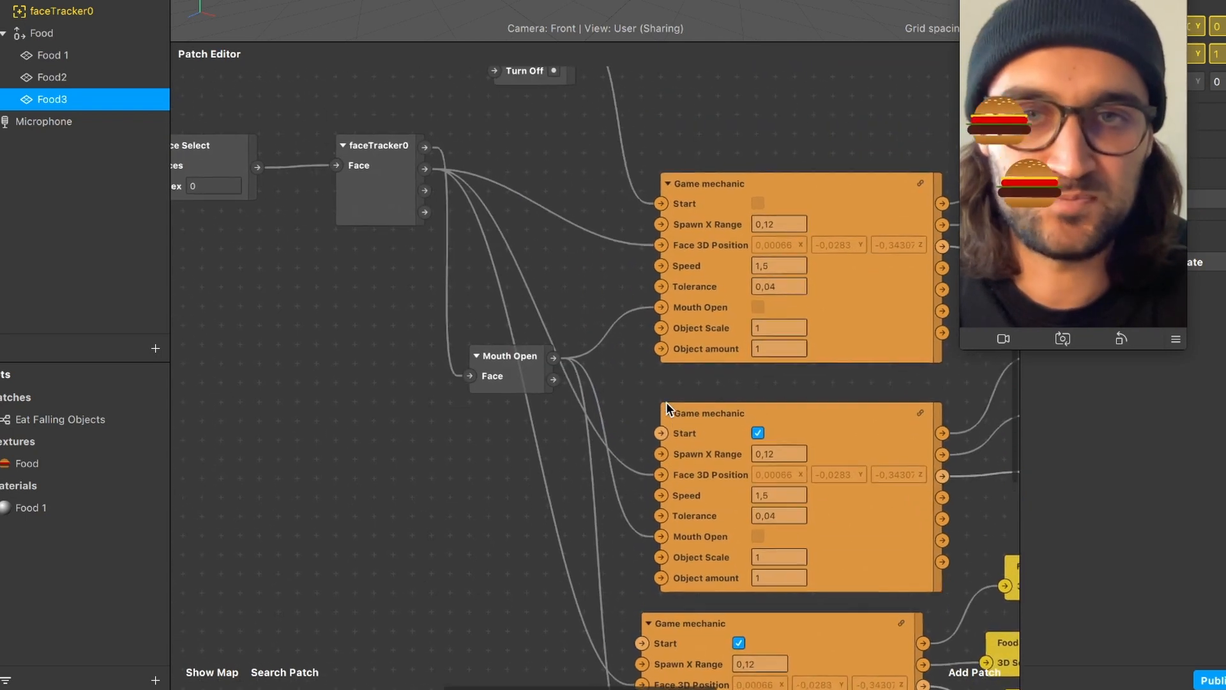
- Select the Screen Tap and Switch patches and move them together, leaving more space before the first Game mechanic
drag(613, 234, 398, 109)
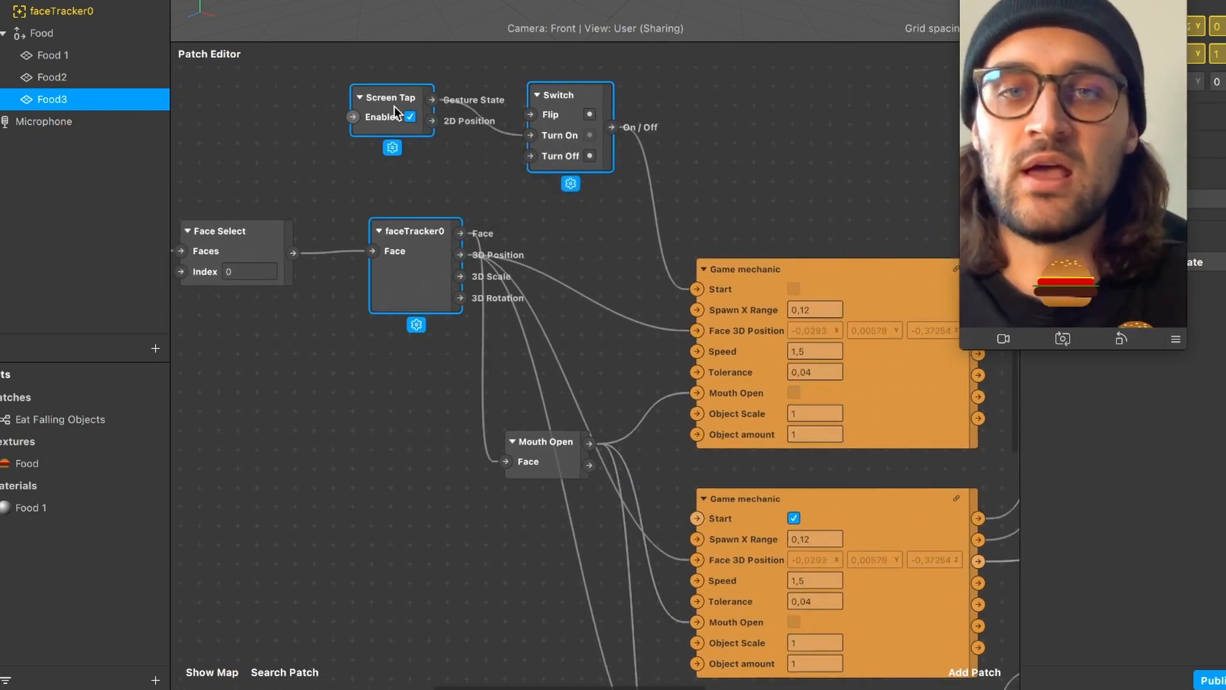
click(480, 152)
drag(570, 187, 365, 101)
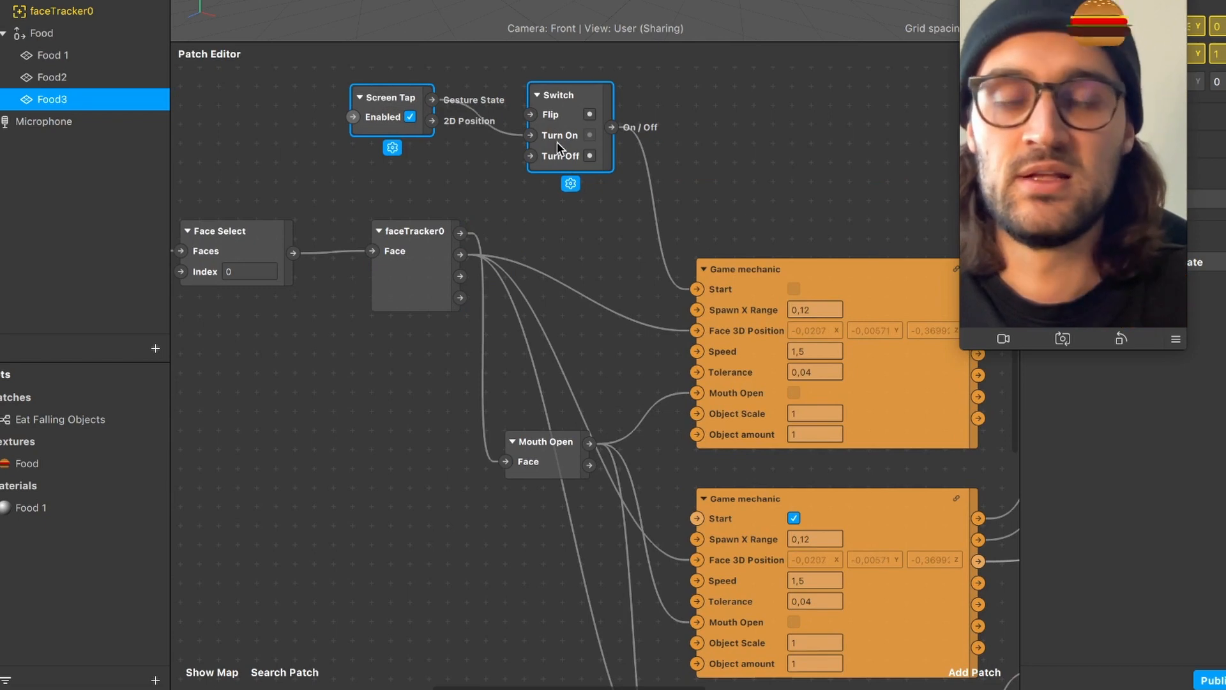
drag(558, 147, 446, 148)
scroll(684, 251, right, 2)
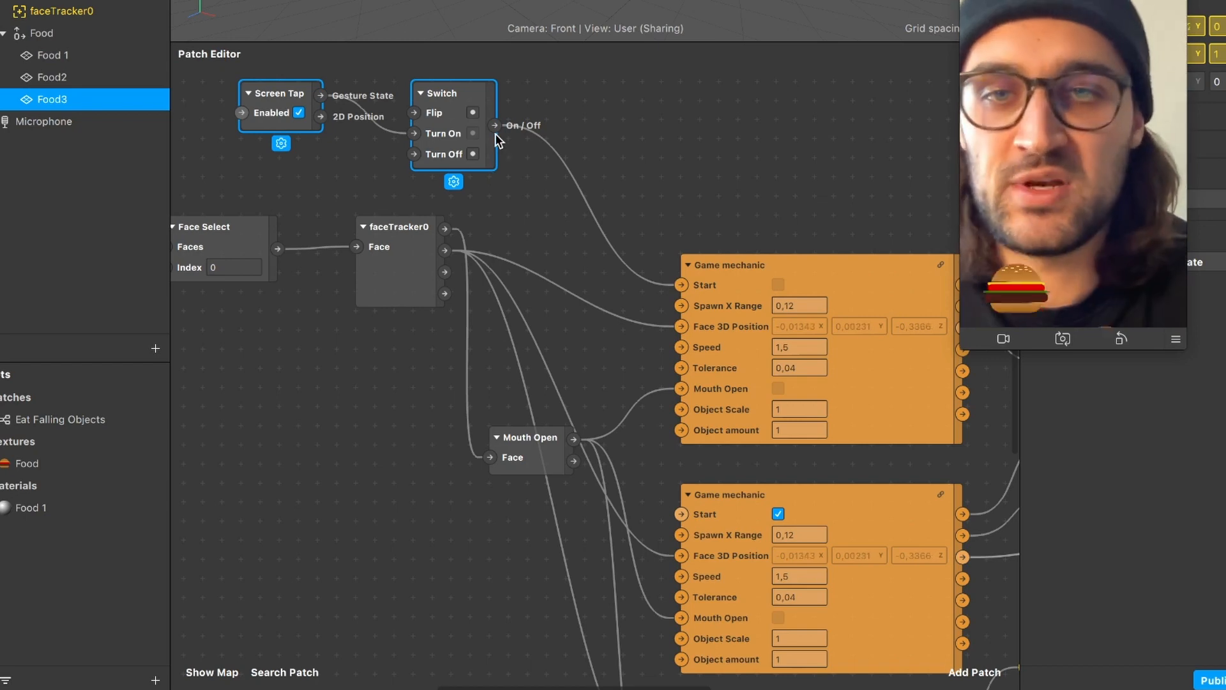
- Add a Delay patch, place it between the Switch and the first Game mechanic, and set its Duration to 0,5
click(523, 208)
click(958, 672)
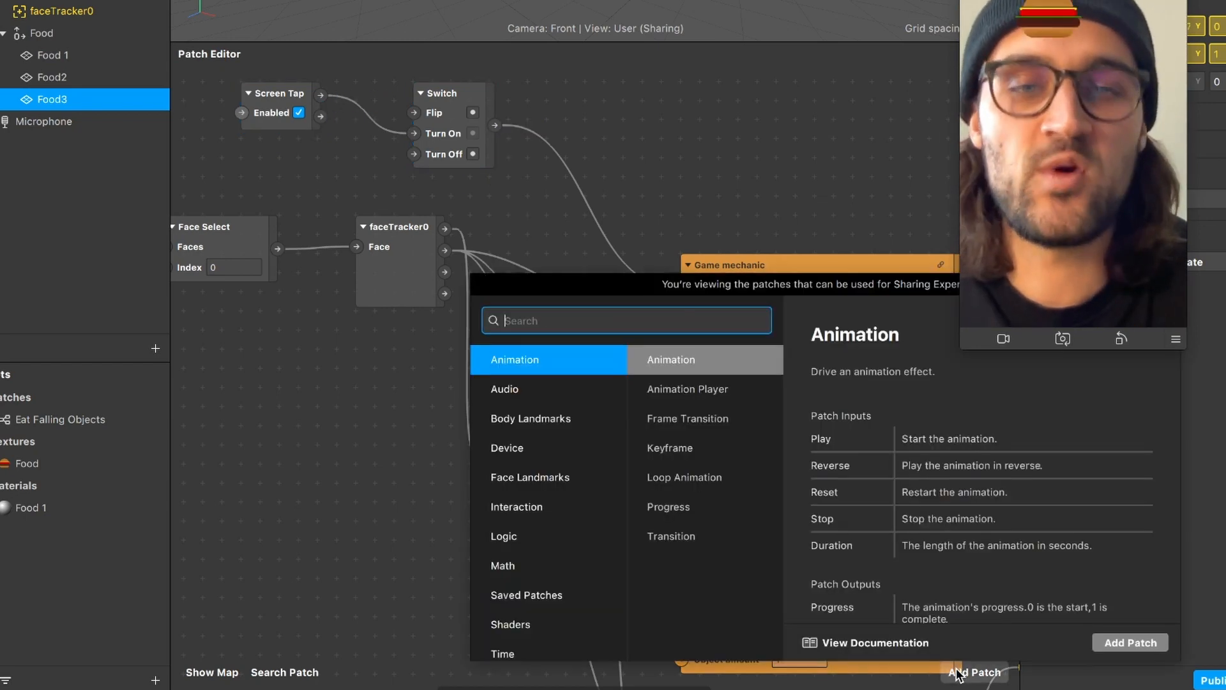
text(del)
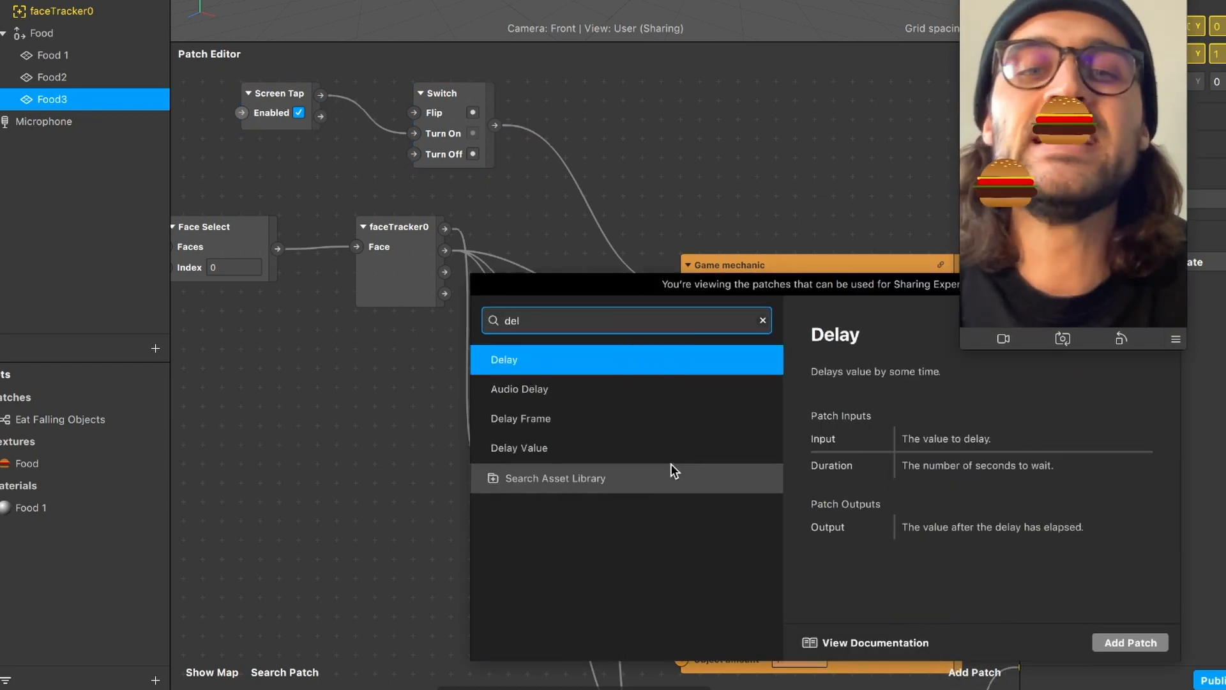
key(Return)
drag(650, 403, 516, 226)
click(542, 266)
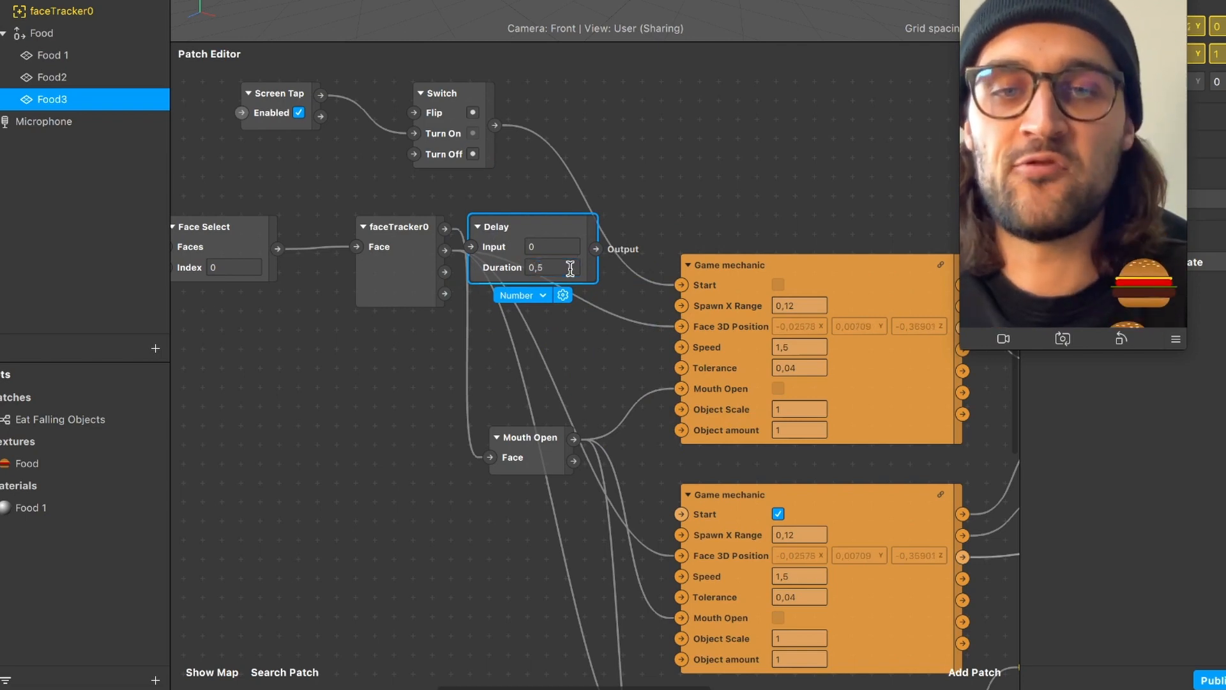
- Connect the Switch's On / Off output to the Delay's Input, and the Delay's Output to the second Game mechanic's Start
click(492, 213)
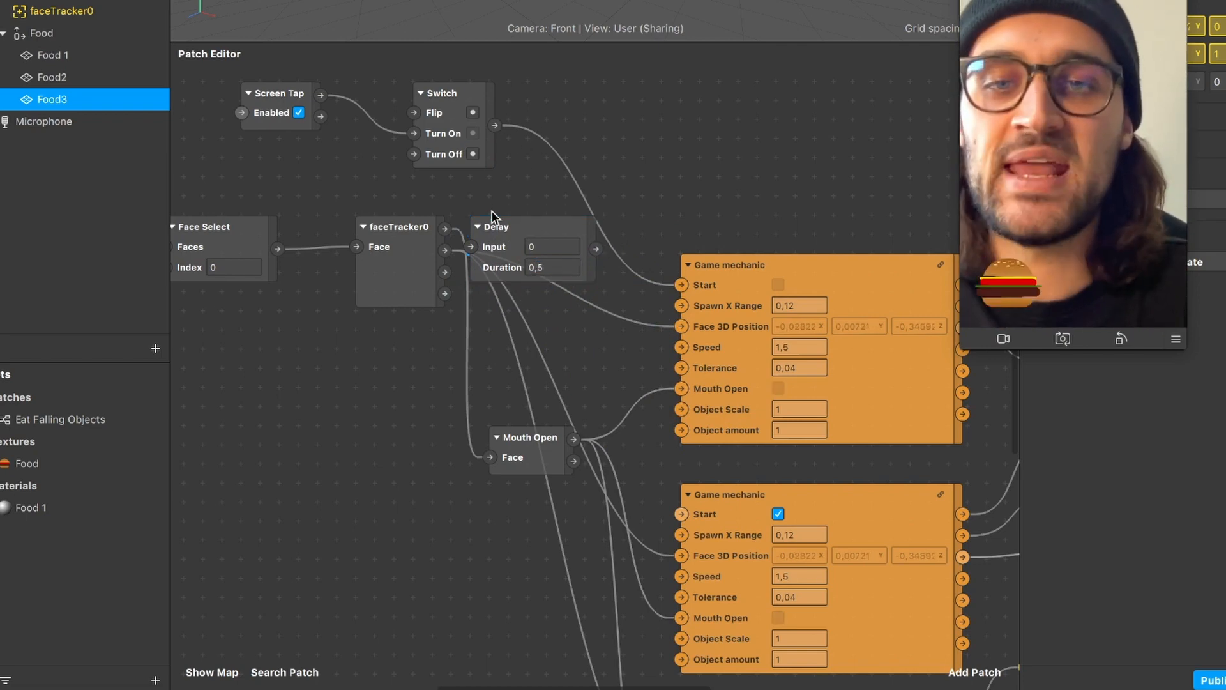
click(528, 218)
drag(495, 125, 490, 245)
drag(595, 221, 682, 515)
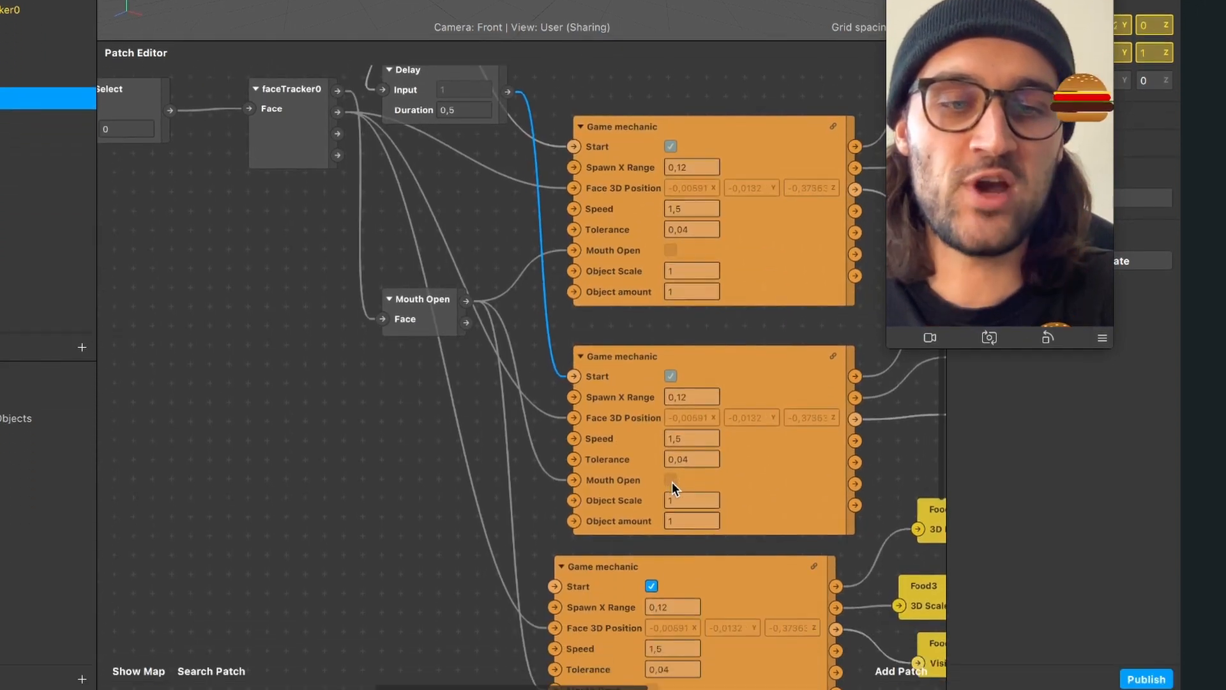
- Add another Delay patch, place it directly below the first Delay, and set its Duration to 1
scroll(672, 482, up, 5)
click(903, 651)
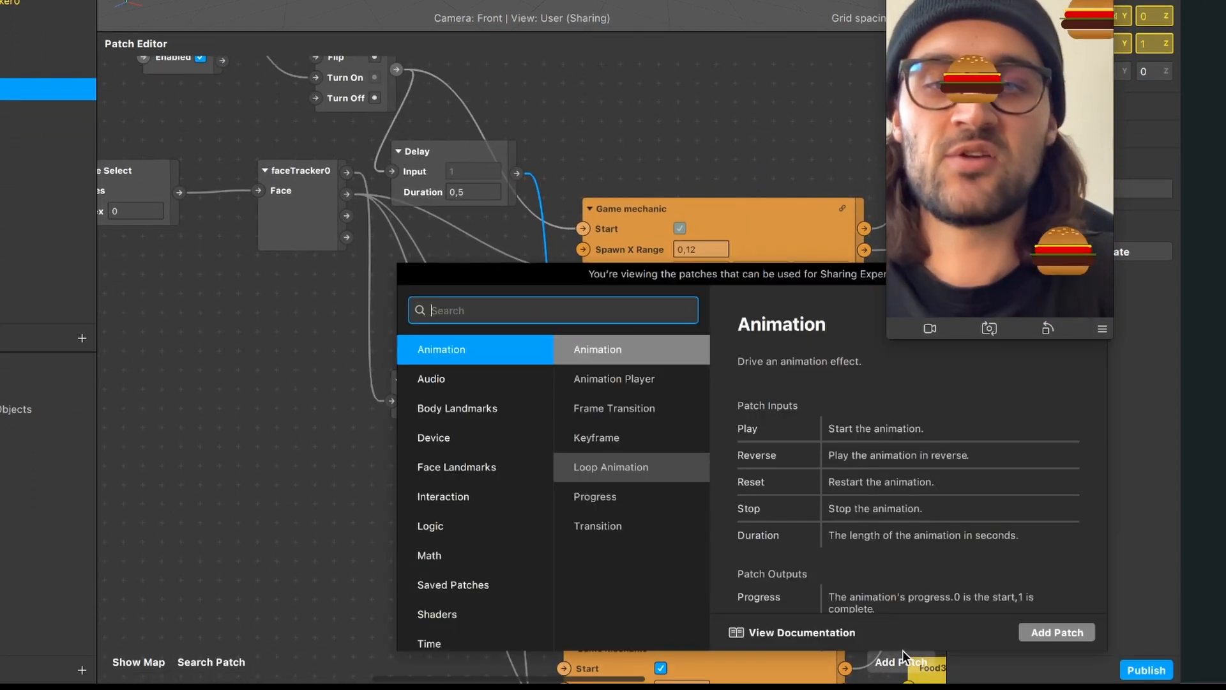
text(del)
key(Return)
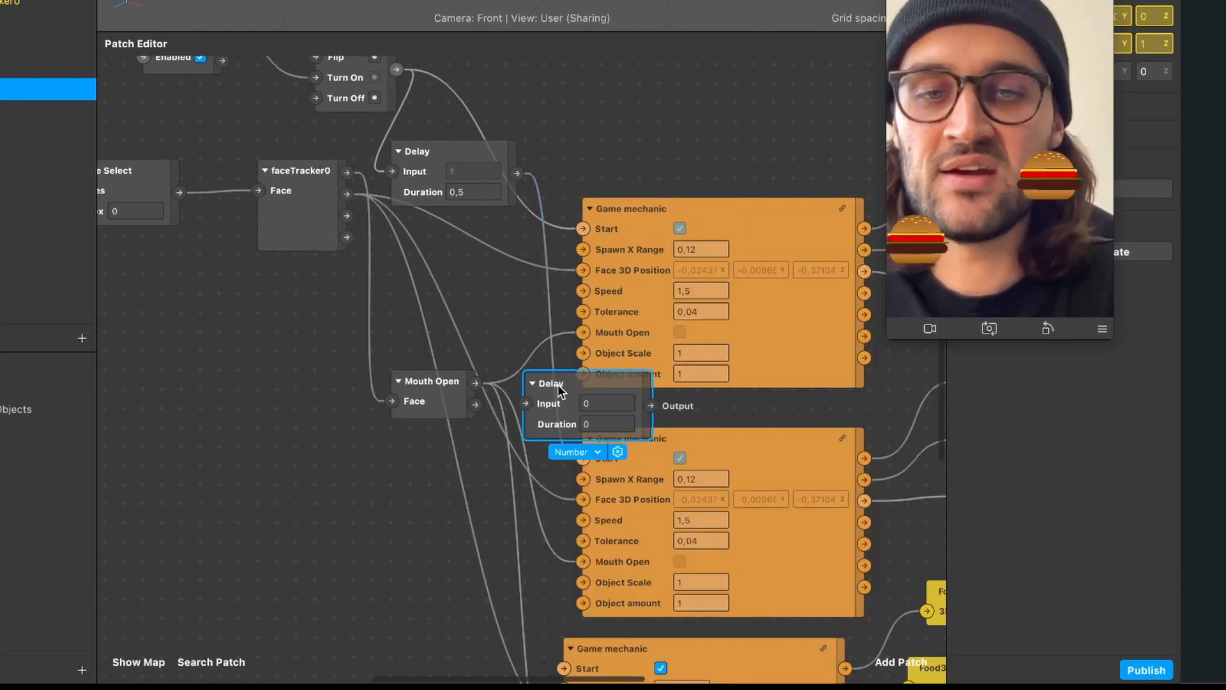
drag(556, 381, 420, 220)
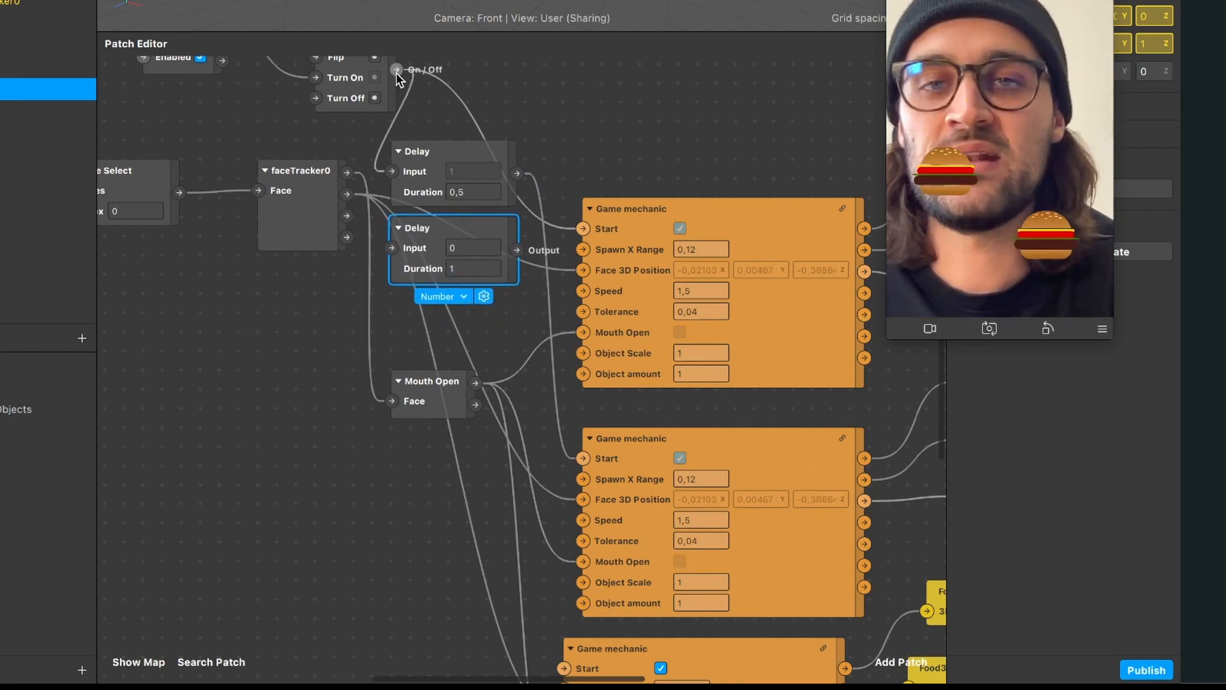
- Connect the Switch's On / Off output to the second Delay's Input, and that Delay's Output to the third Game mechanic's Start
drag(396, 72, 394, 248)
scroll(478, 276, down, 3)
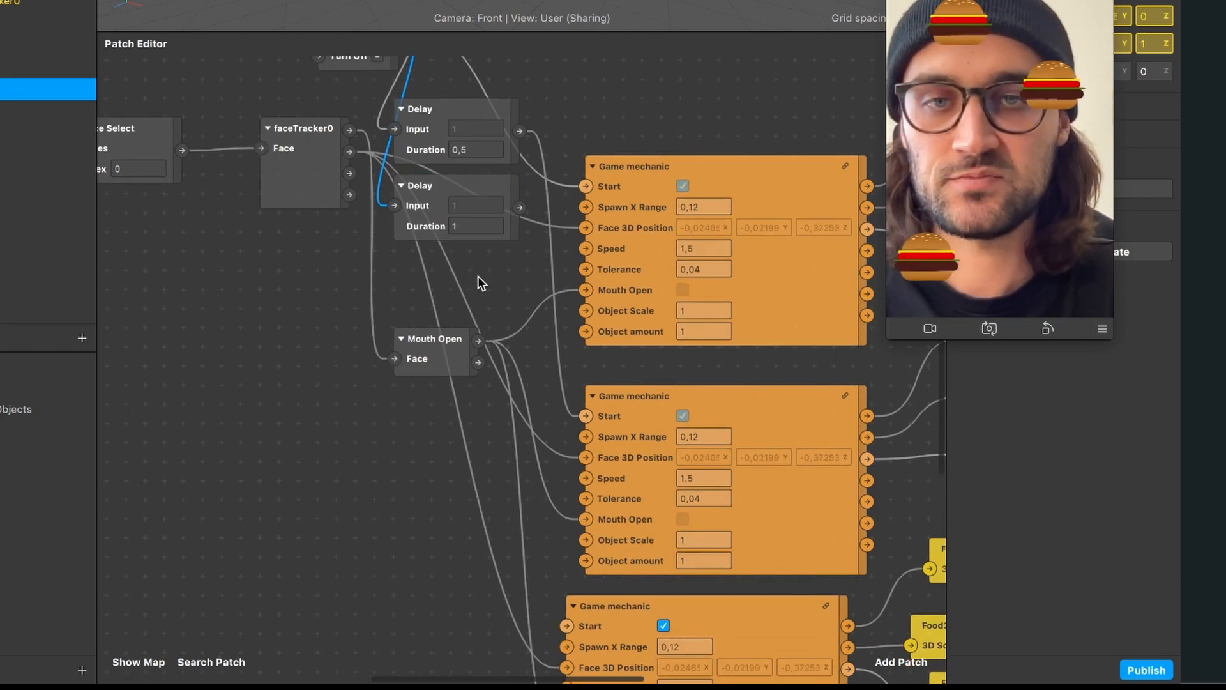
scroll(478, 276, down, 3)
drag(523, 173, 571, 592)
- Move the Face Finder, Face Select, faceTracker0 and Mouth Open patches together, clear of the two Delay patches
scroll(457, 551, left, 5)
scroll(457, 551, up, 2)
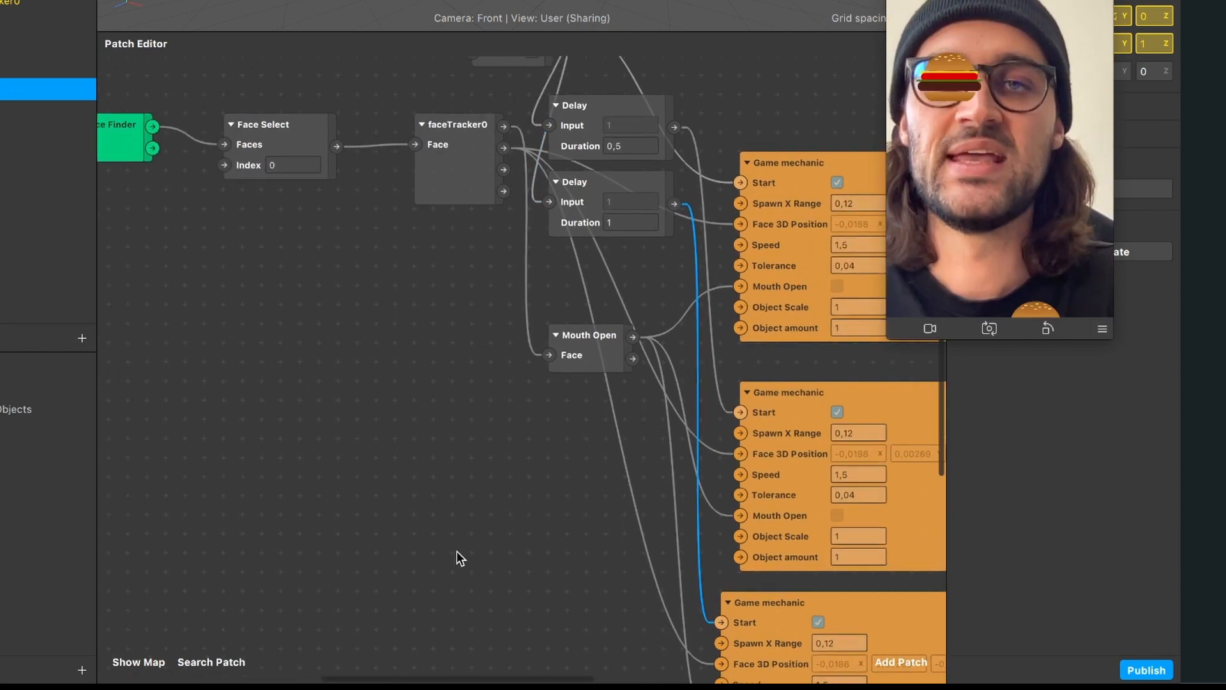
shift+click(478, 176)
click(293, 164)
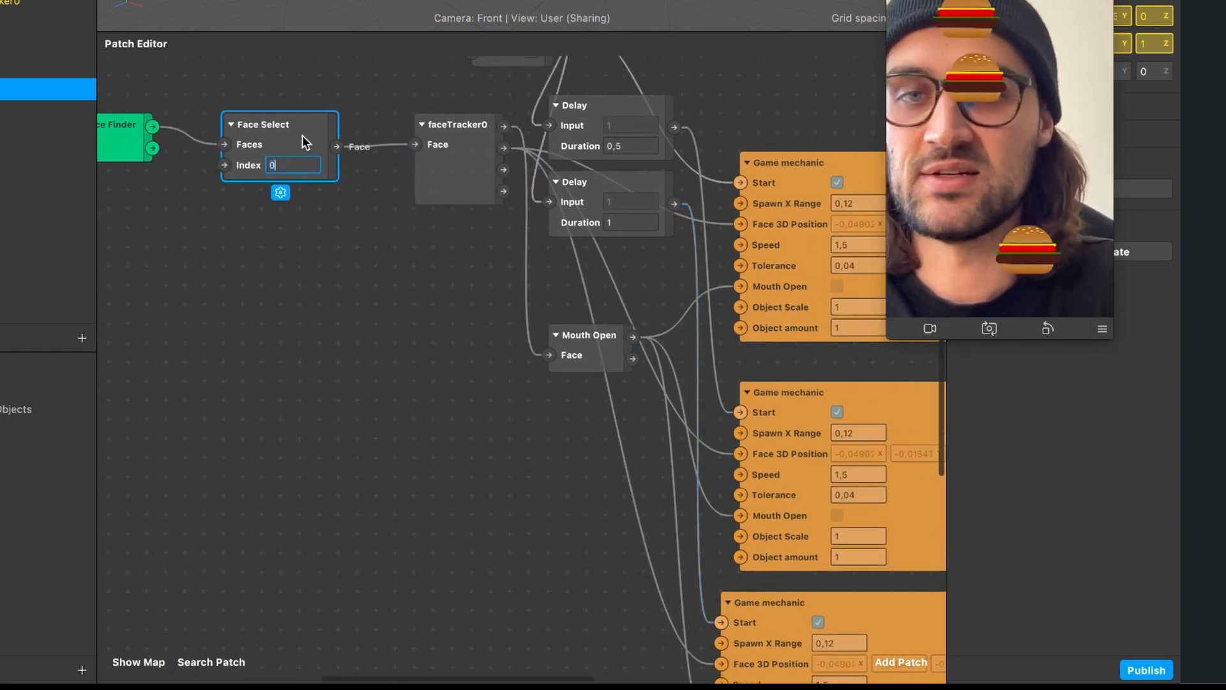
shift+click(133, 137)
shift+click(473, 159)
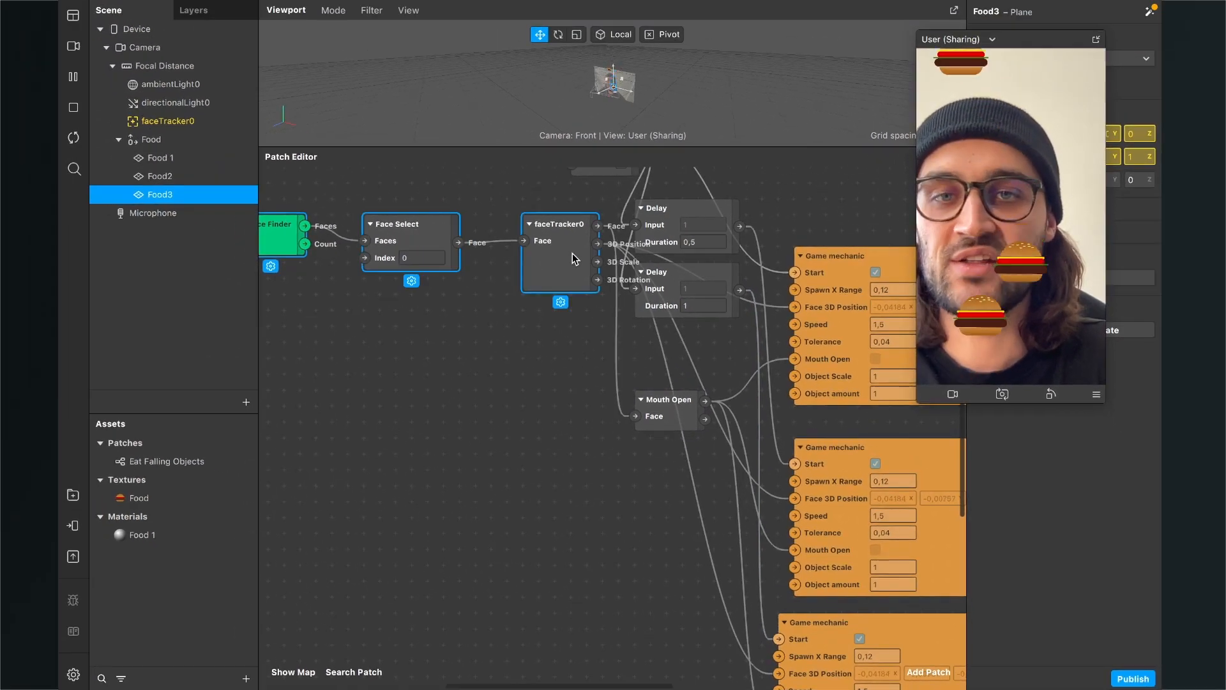
drag(588, 454, 504, 522)
scroll(511, 511, down, 2)
click(632, 435)
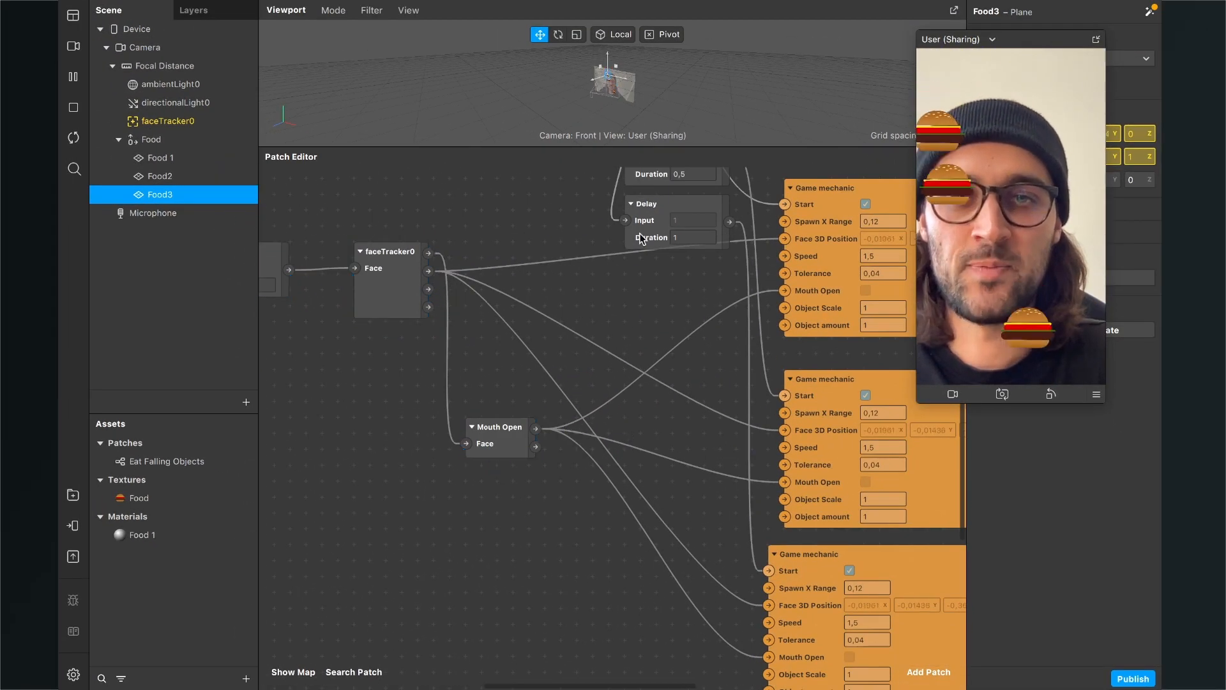
- Move the Delay with Duration 1 down beside the third Game mechanic's Start input
drag(635, 224, 618, 561)
scroll(619, 563, up, 2)
scroll(619, 562, right, 1)
scroll(619, 561, down, 1)
scroll(618, 561, right, 1)
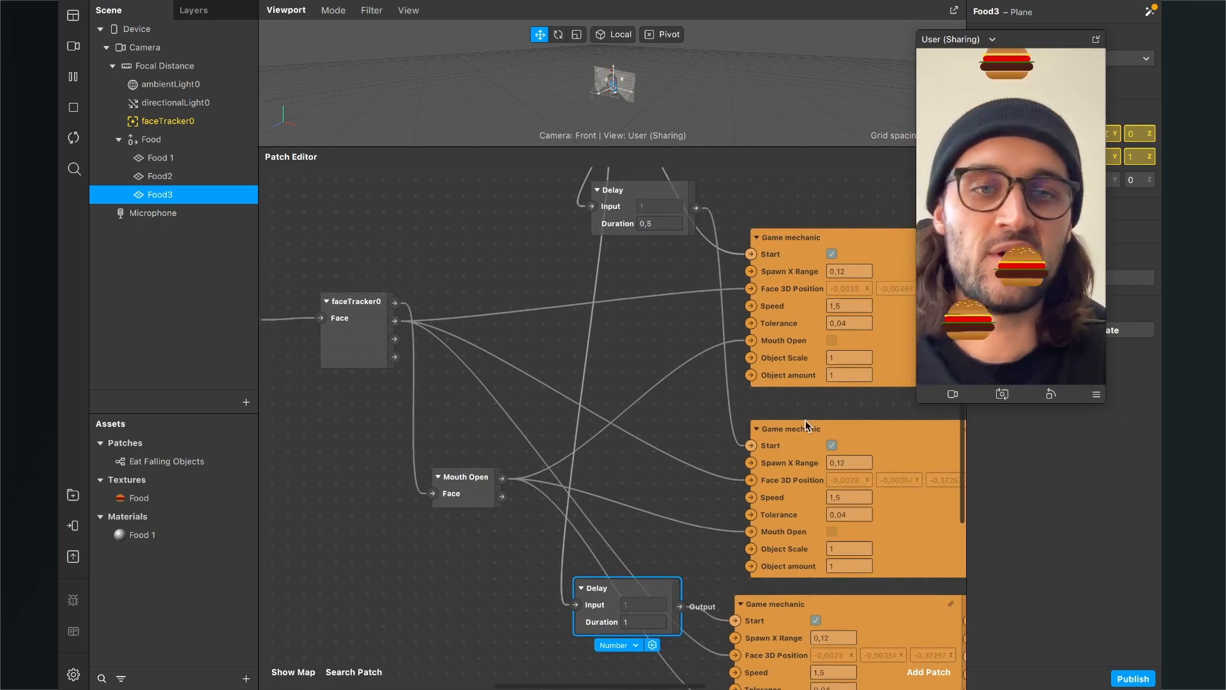
scroll(818, 271, right, 4)
scroll(818, 271, up, 1)
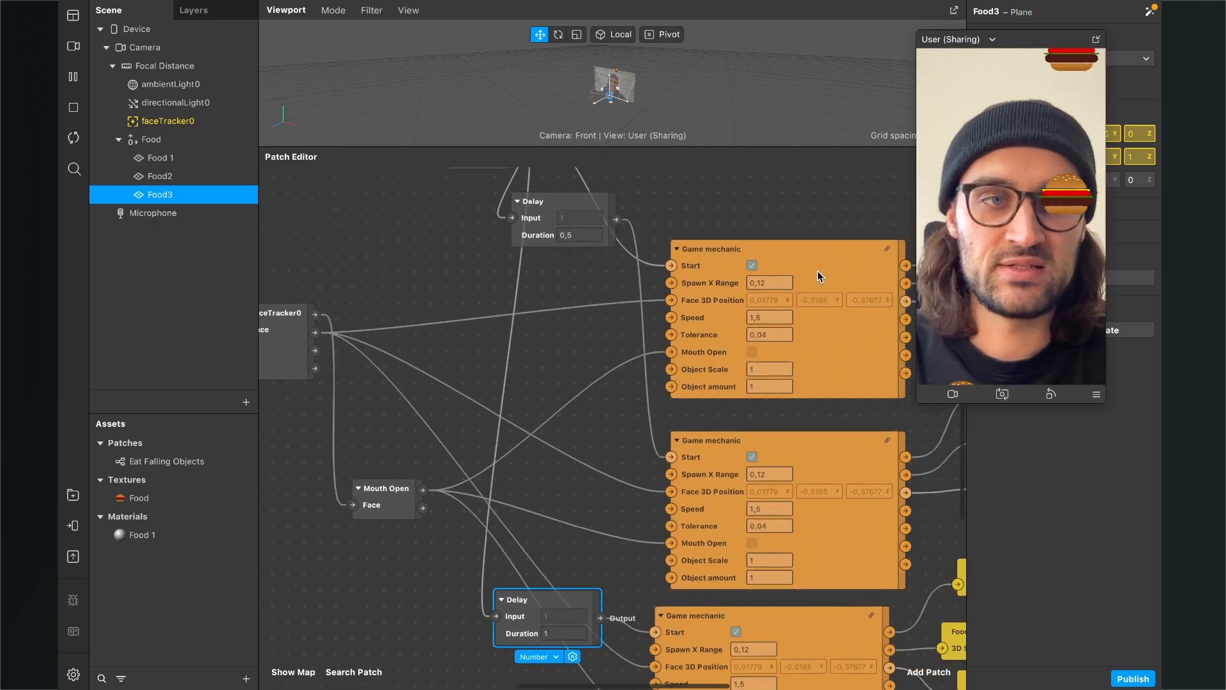
scroll(637, 350, left, 2)
scroll(638, 351, up, 1)
scroll(637, 351, up, 2)
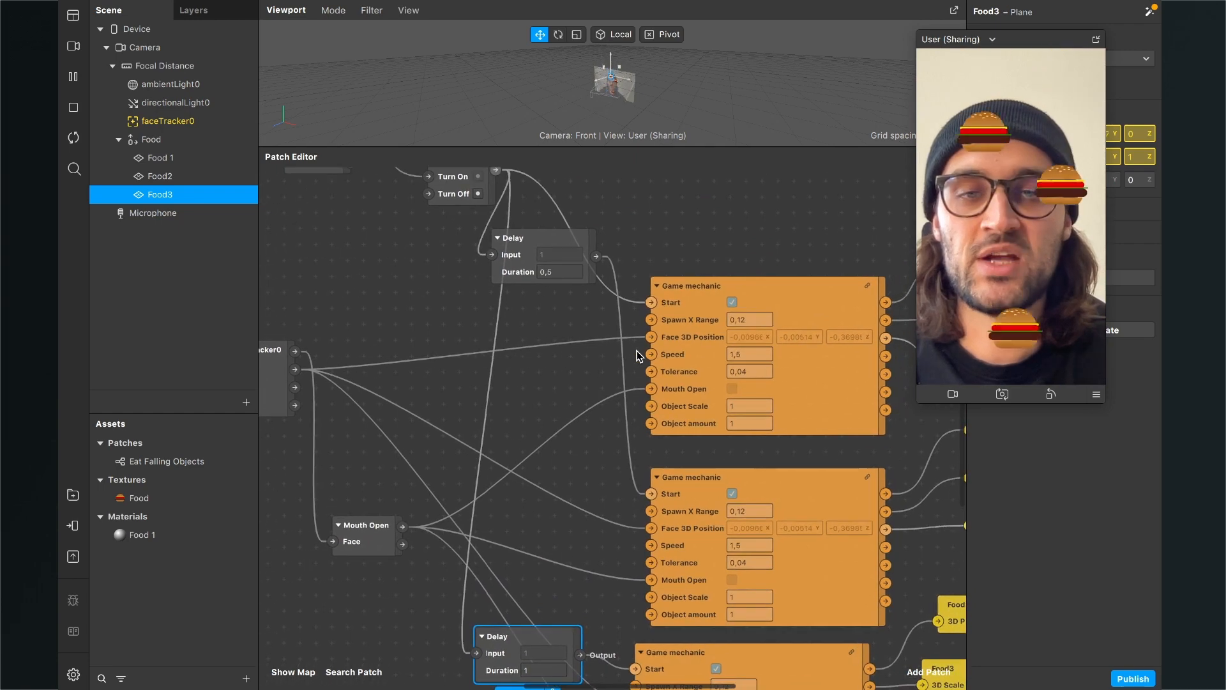
- Select the Switch and the Delay with Duration 0,5 and move them together farther from the Game mechanic patches
ctrl+scroll(637, 351, down, 3)
scroll(447, 256, left, 2)
drag(426, 217, 657, 351)
drag(623, 307, 534, 305)
click(677, 268)
- Restart the effect preview to test the delayed start of the second and third burgers
scroll(677, 268, right, 3)
scroll(676, 268, down, 1)
scroll(676, 268, right, 3)
scroll(677, 268, down, 1)
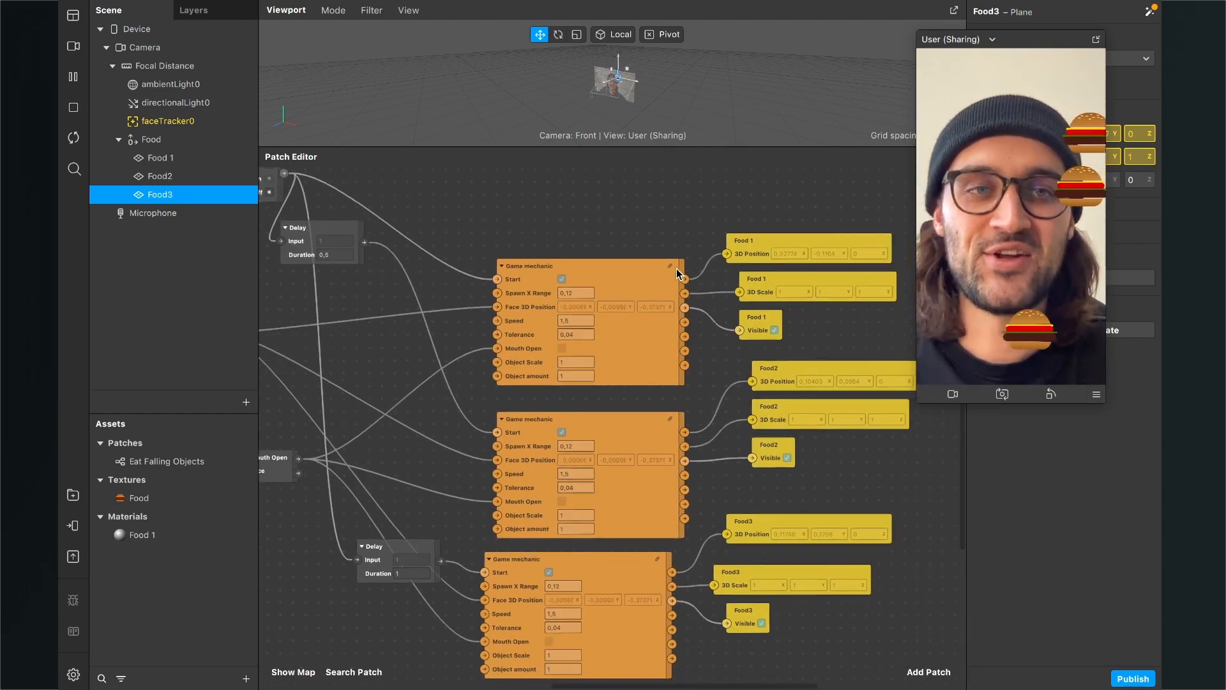
click(74, 139)
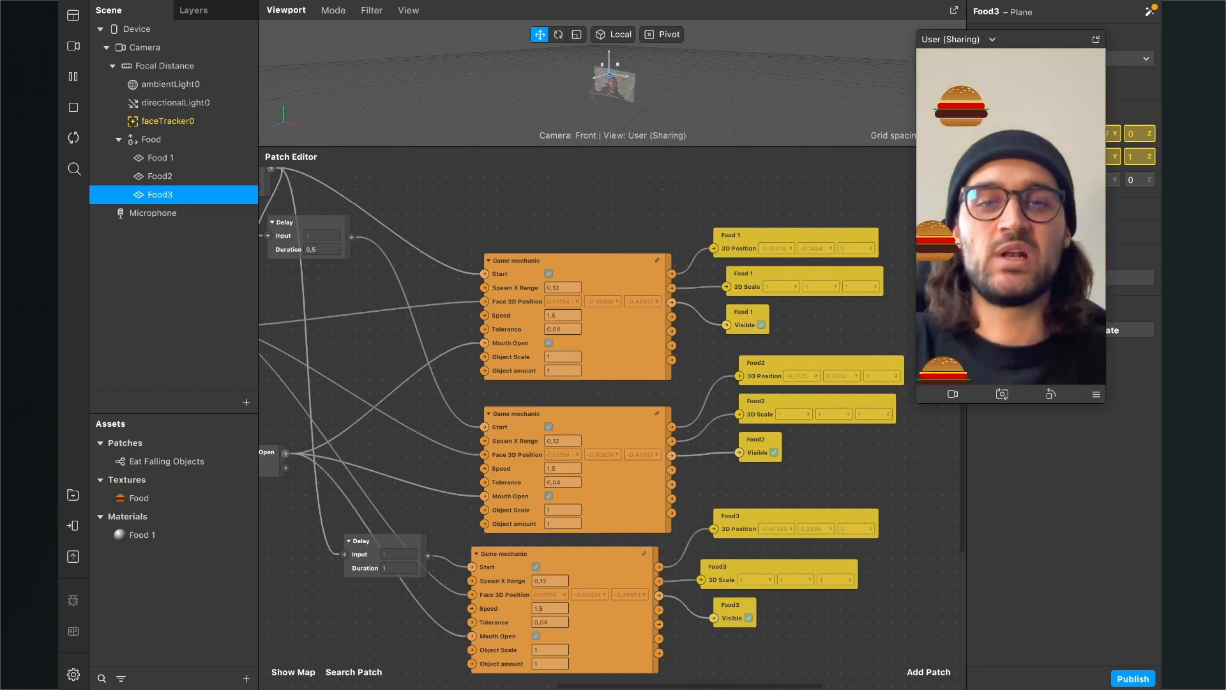
- Add a Pulse Merge patch and place it in the free space to the right of the Food2 patches
scroll(649, 422, right, 5)
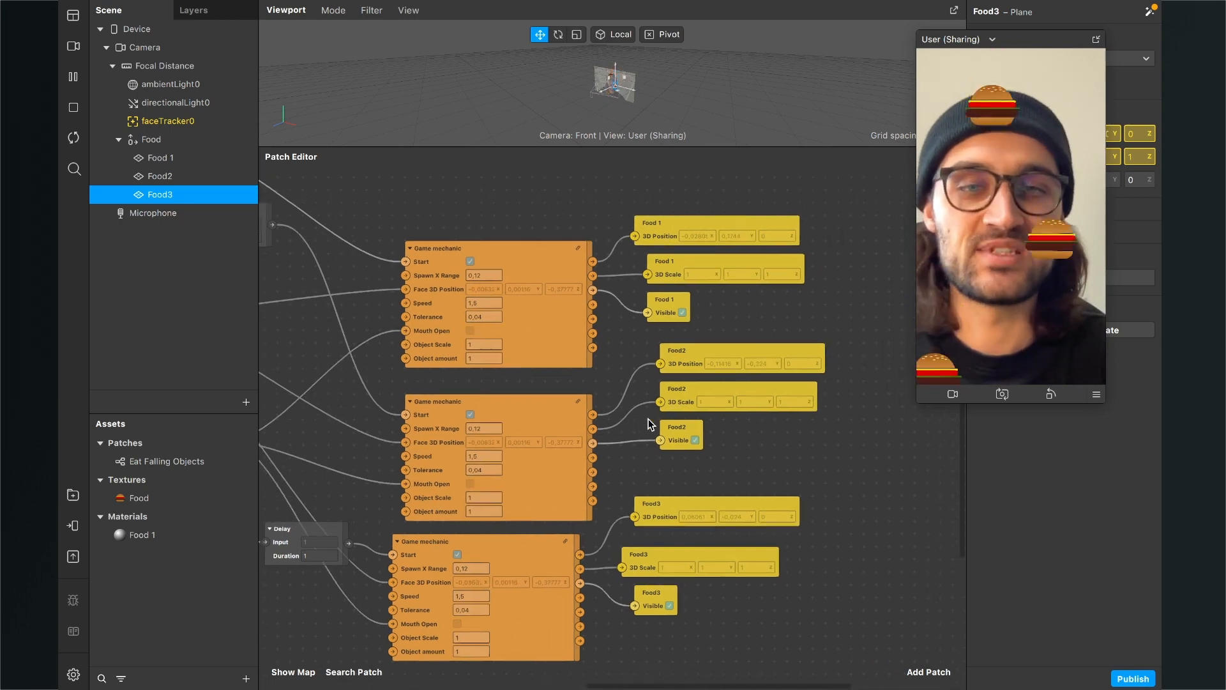
scroll(649, 423, right, 5)
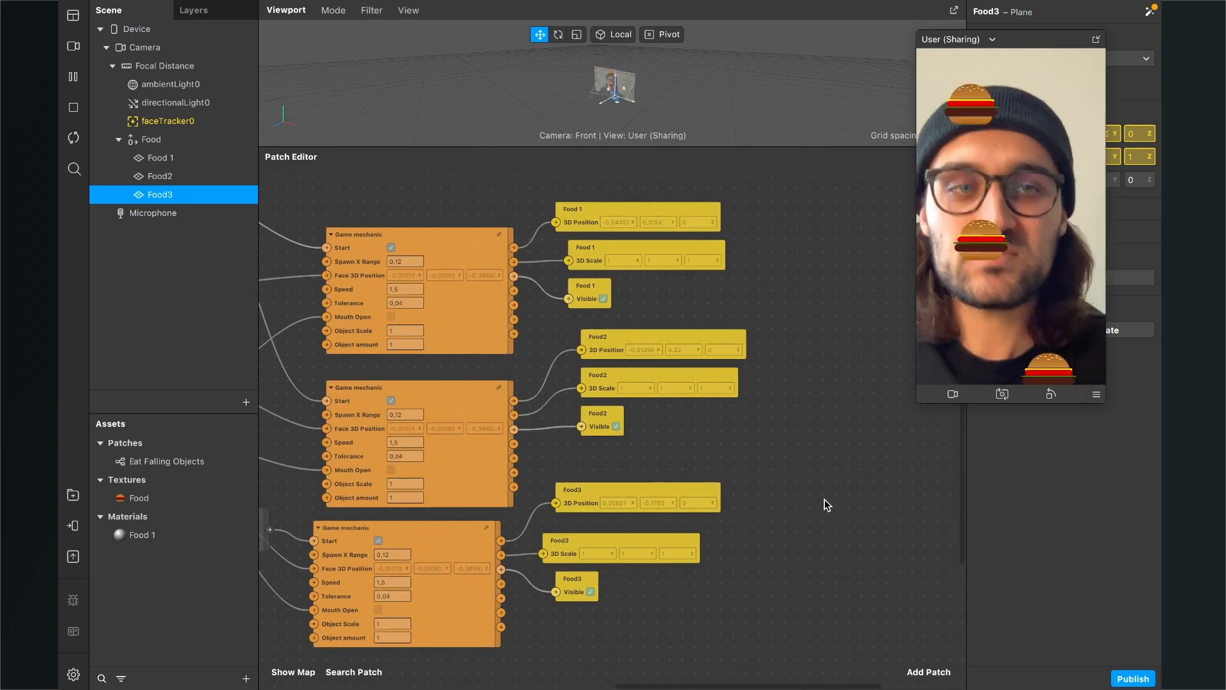
scroll(827, 505, right, 5)
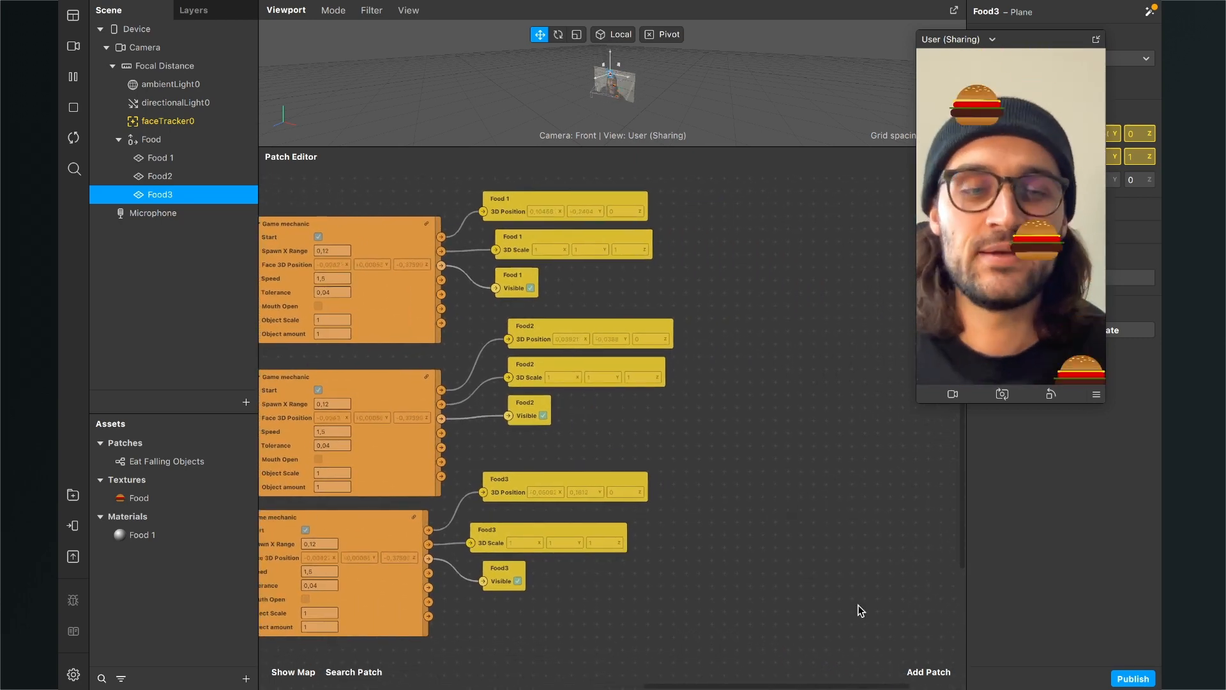
click(931, 671)
text(pu)
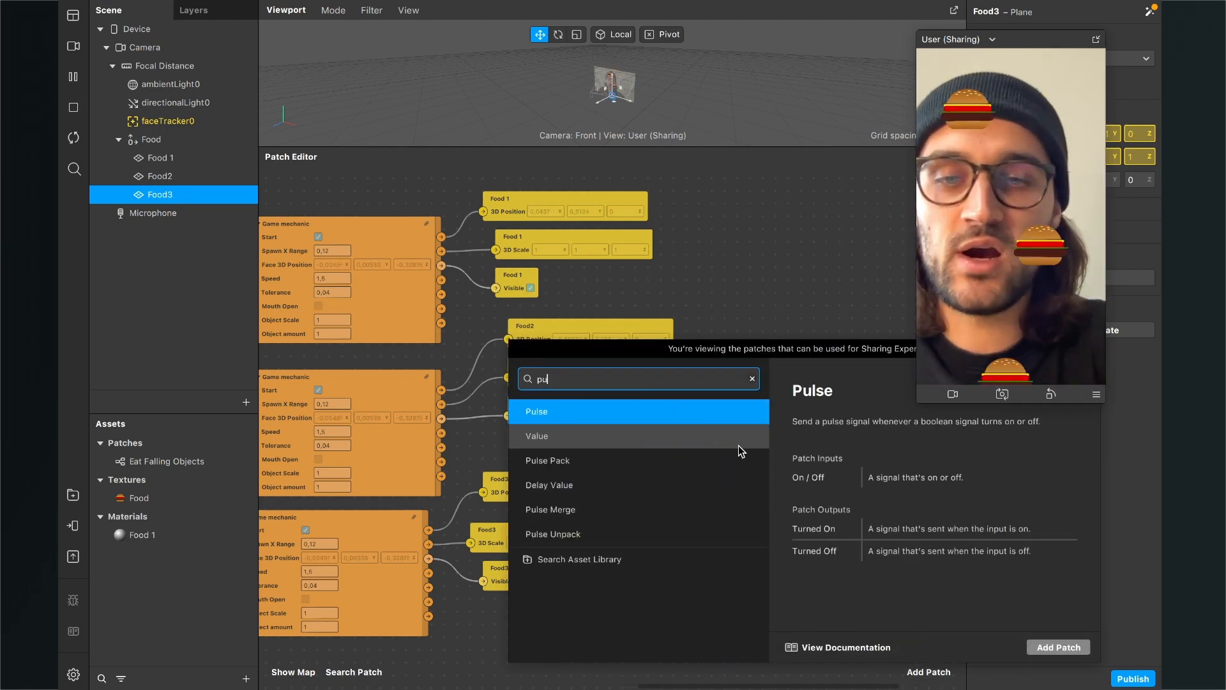
text(lse)
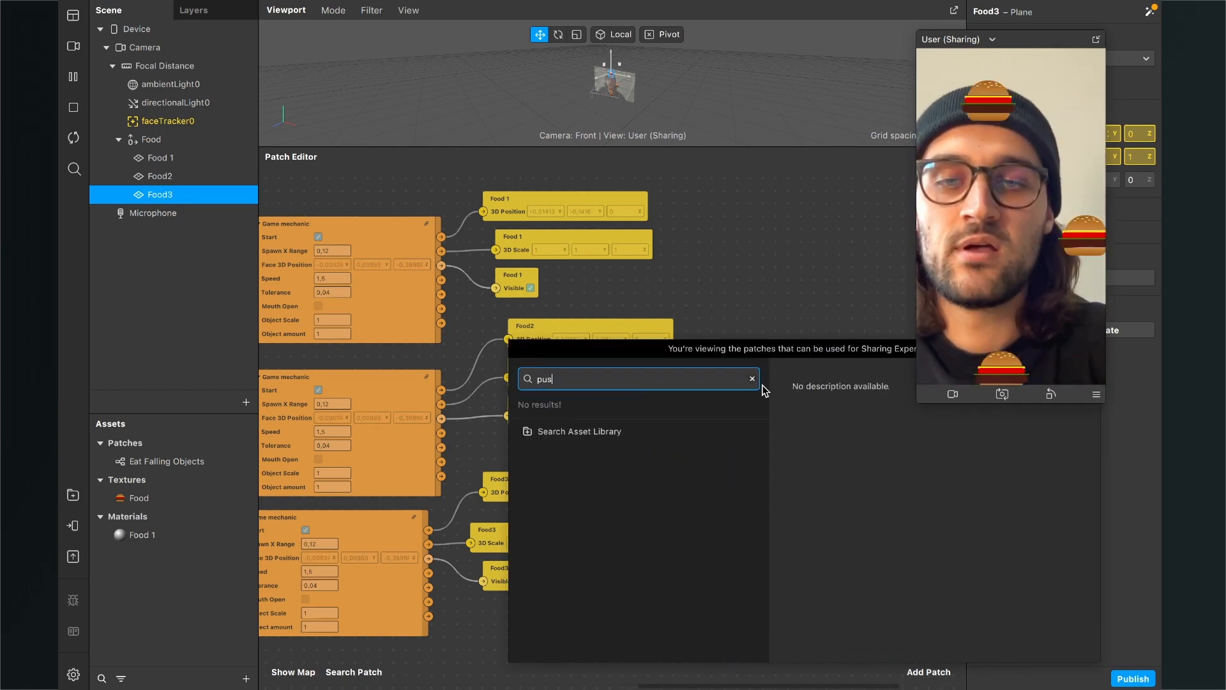
text( mer)
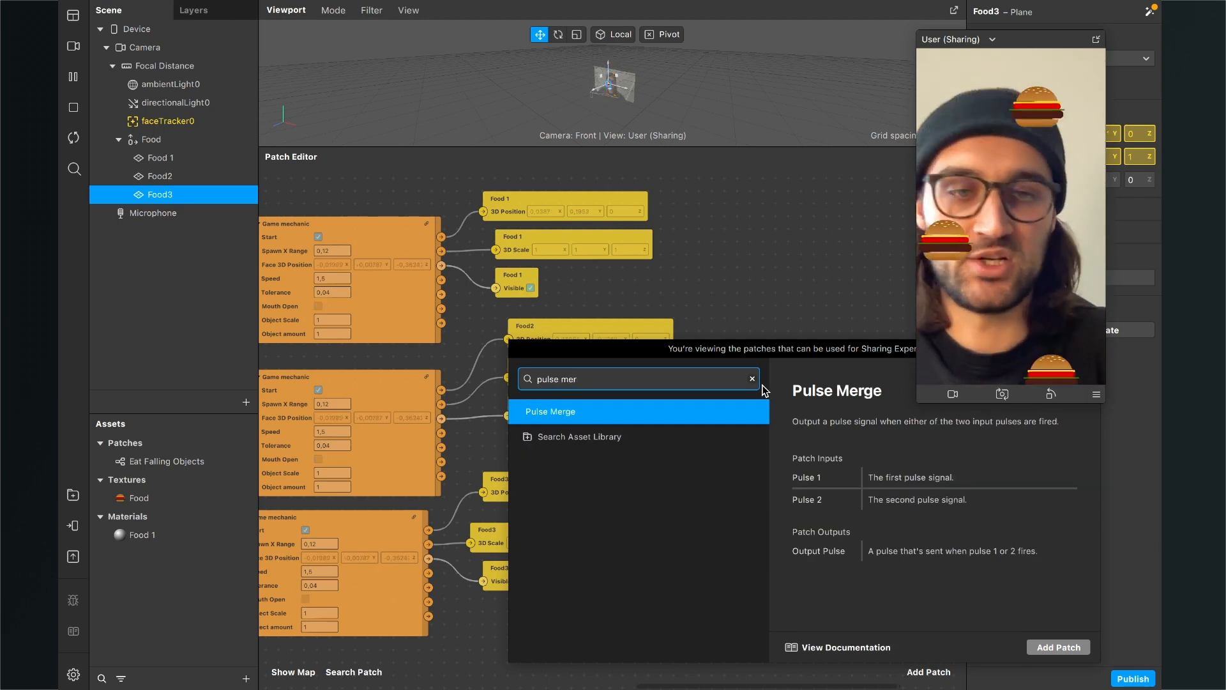
key(Return)
drag(682, 439, 703, 404)
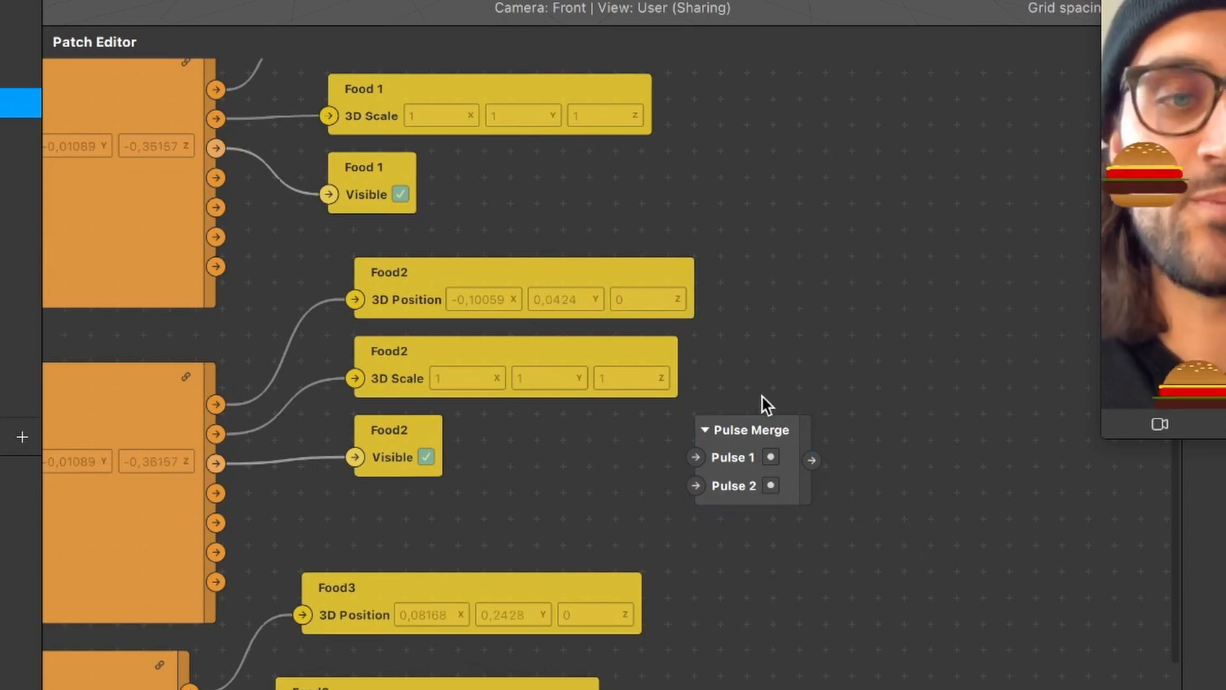
drag(739, 440, 806, 435)
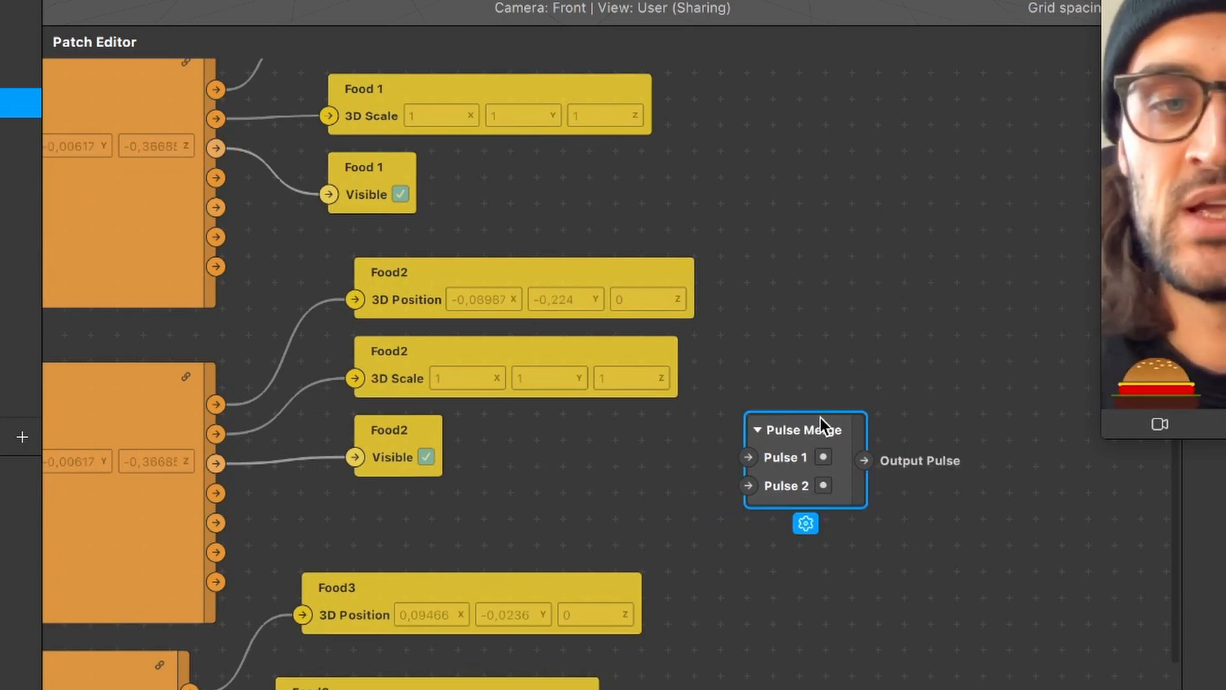
- Duplicate the Pulse Merge patch, place the copy to its right, and connect the original's Output Pulse to the copy's Pulse 1
right_click(821, 417)
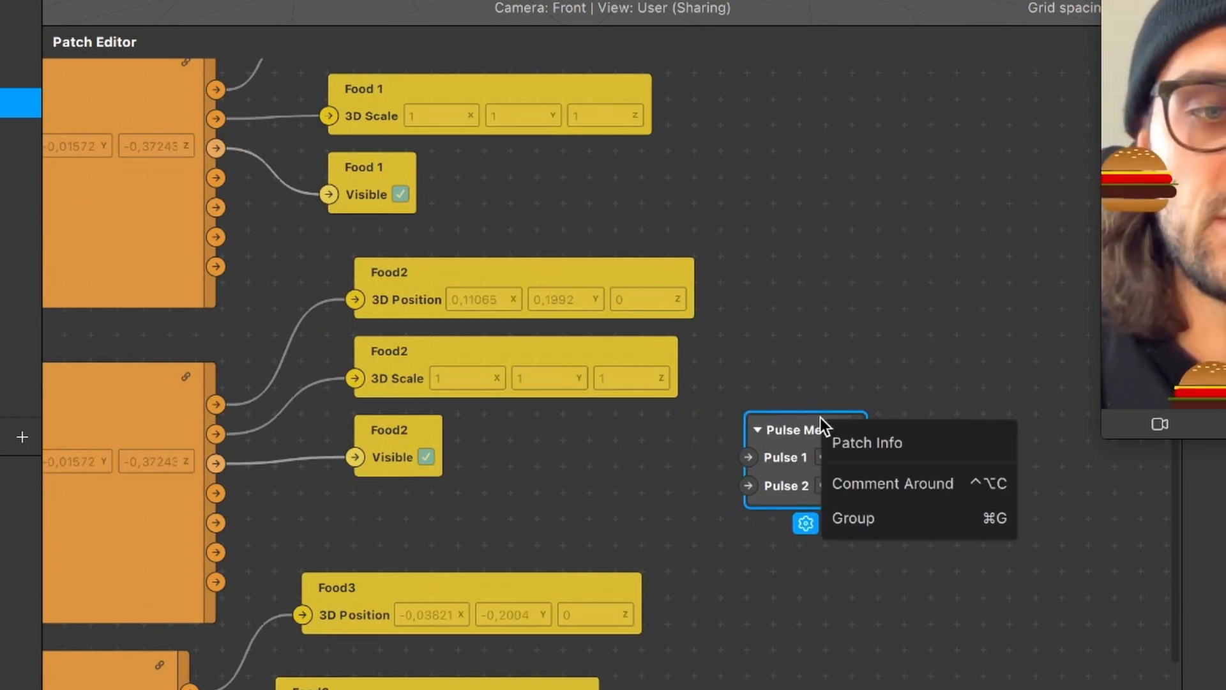
click(825, 346)
click(810, 412)
right_click(777, 439)
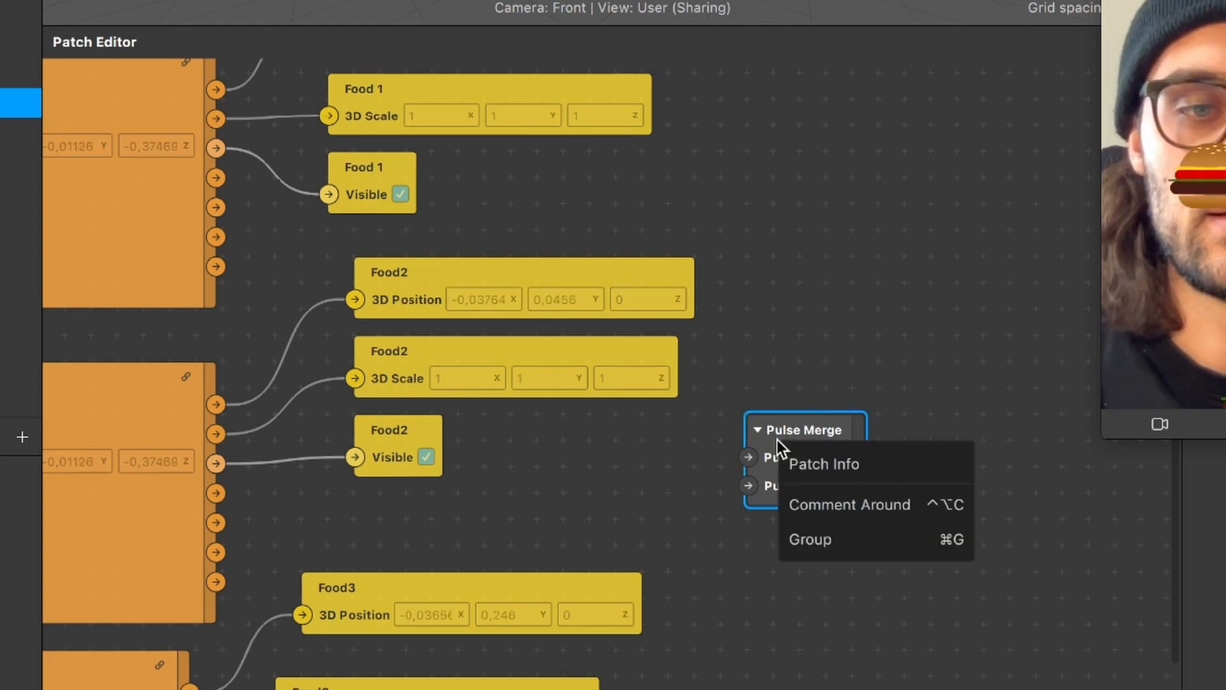
click(810, 392)
key(super+v)
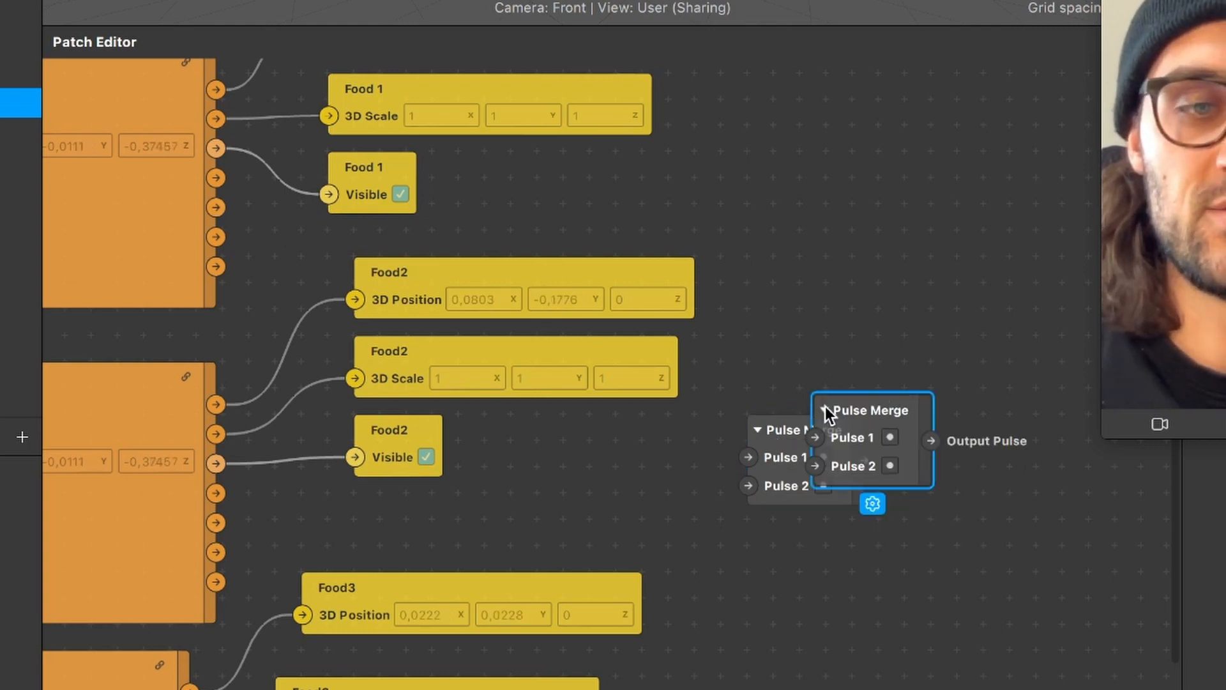
scroll(825, 406, up, 3)
scroll(930, 499, right, 8)
drag(655, 409, 723, 450)
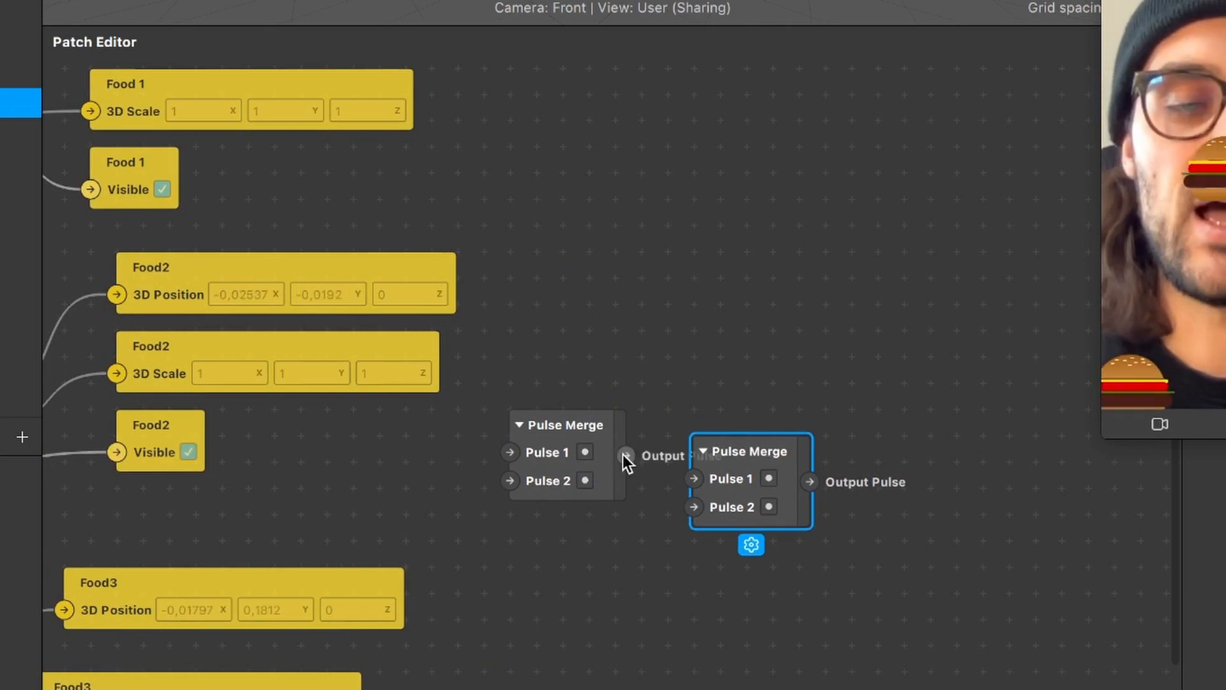
drag(623, 455, 692, 475)
- Connect the first Game mechanic's Catched output to Pulse 1 of the first Pulse Merge patch
scroll(602, 523, left, 5)
scroll(602, 523, up, 1)
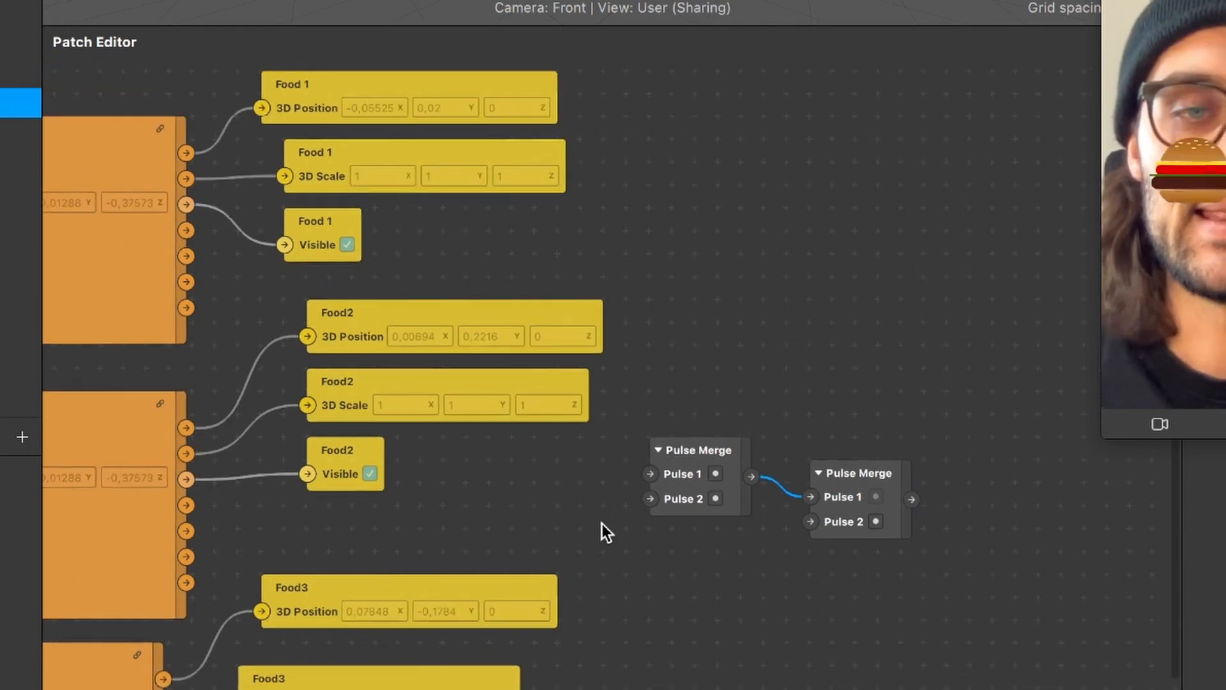
scroll(602, 523, left, 5)
scroll(601, 524, down, 1)
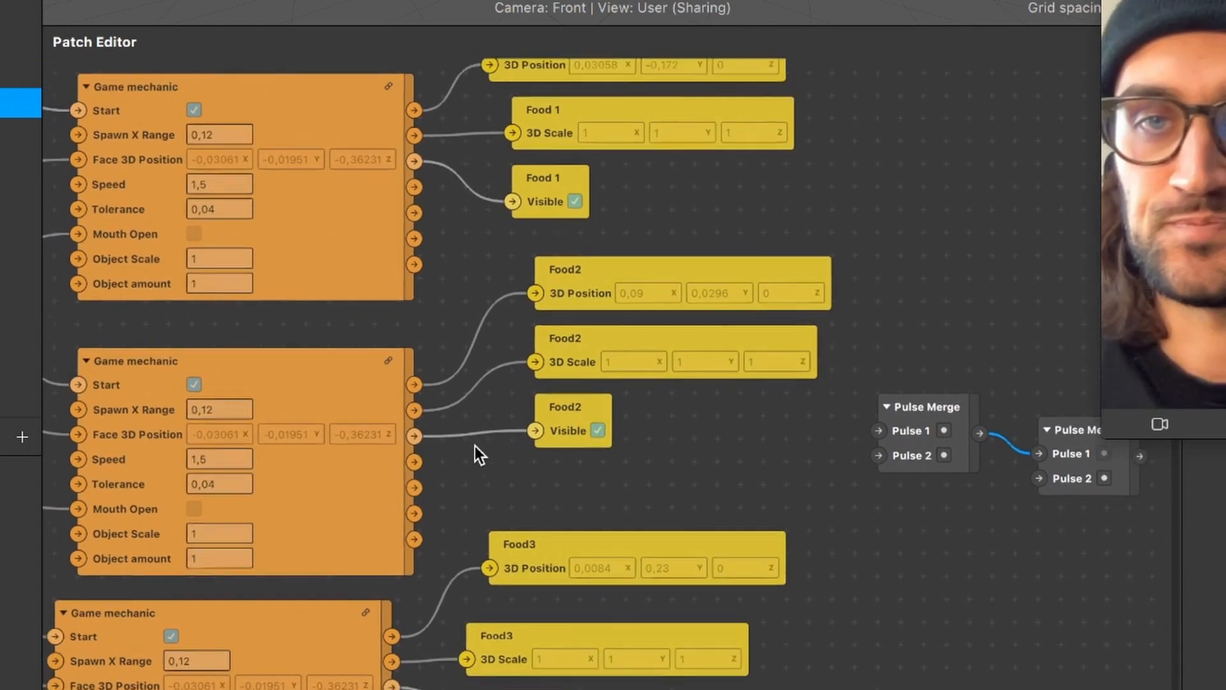
scroll(474, 446, up, 1)
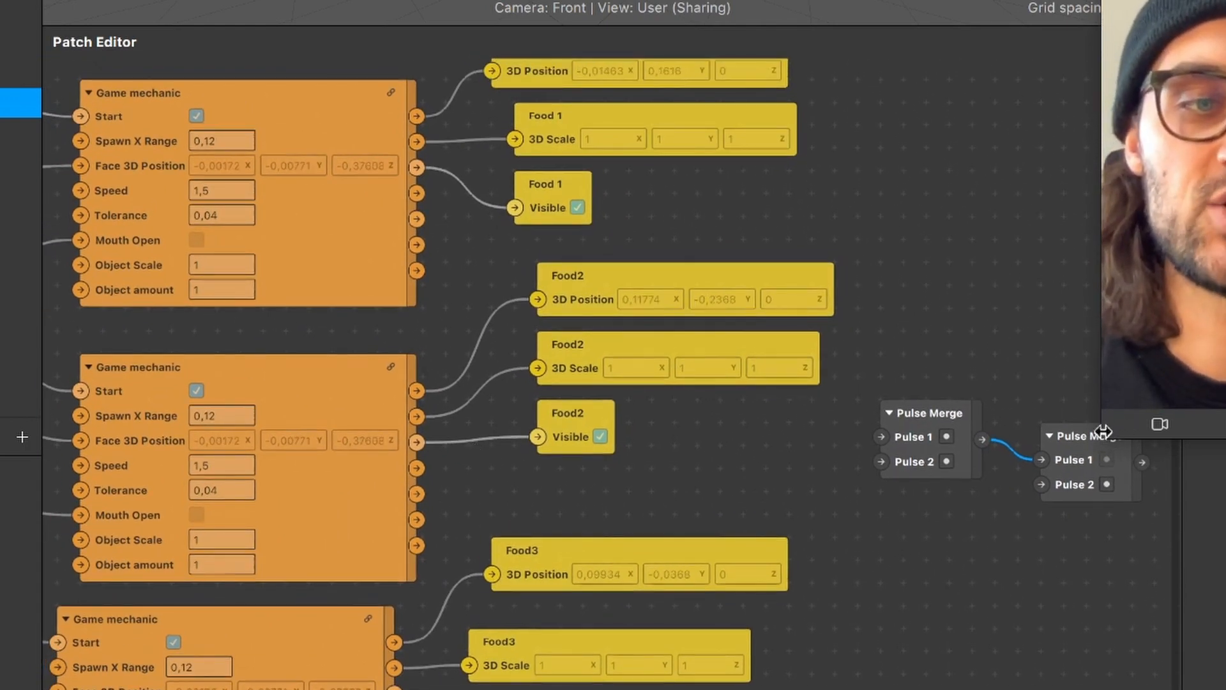
drag(1105, 431, 1110, 423)
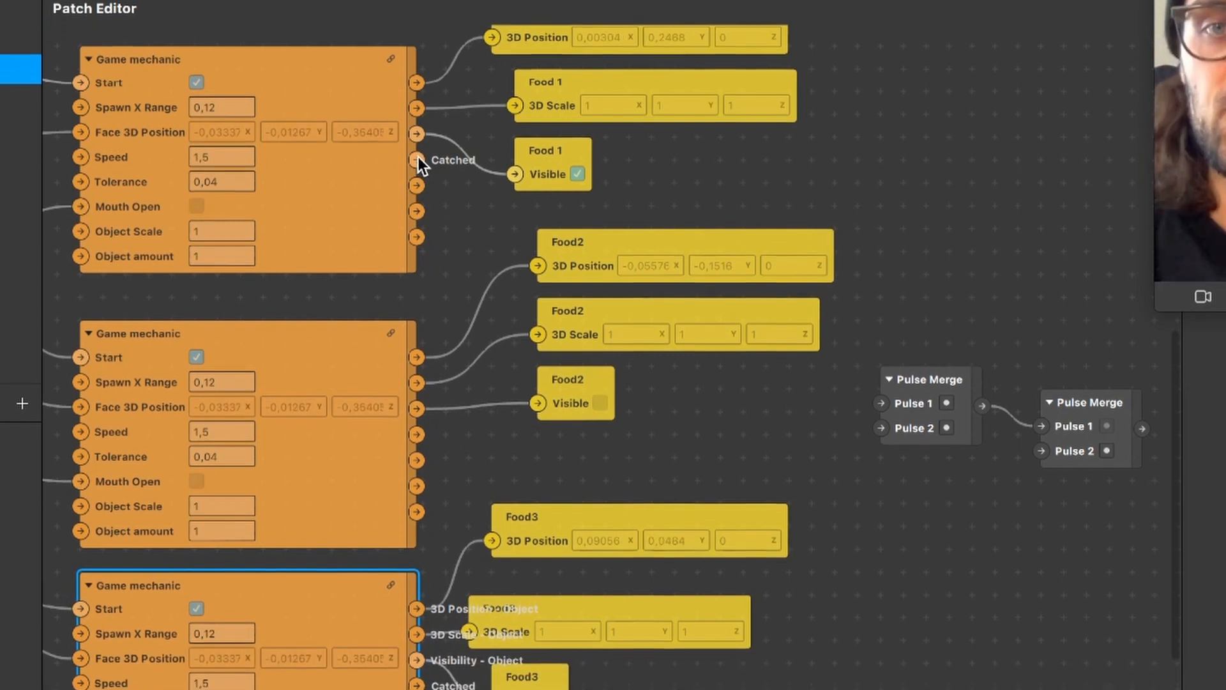
drag(419, 122, 881, 366)
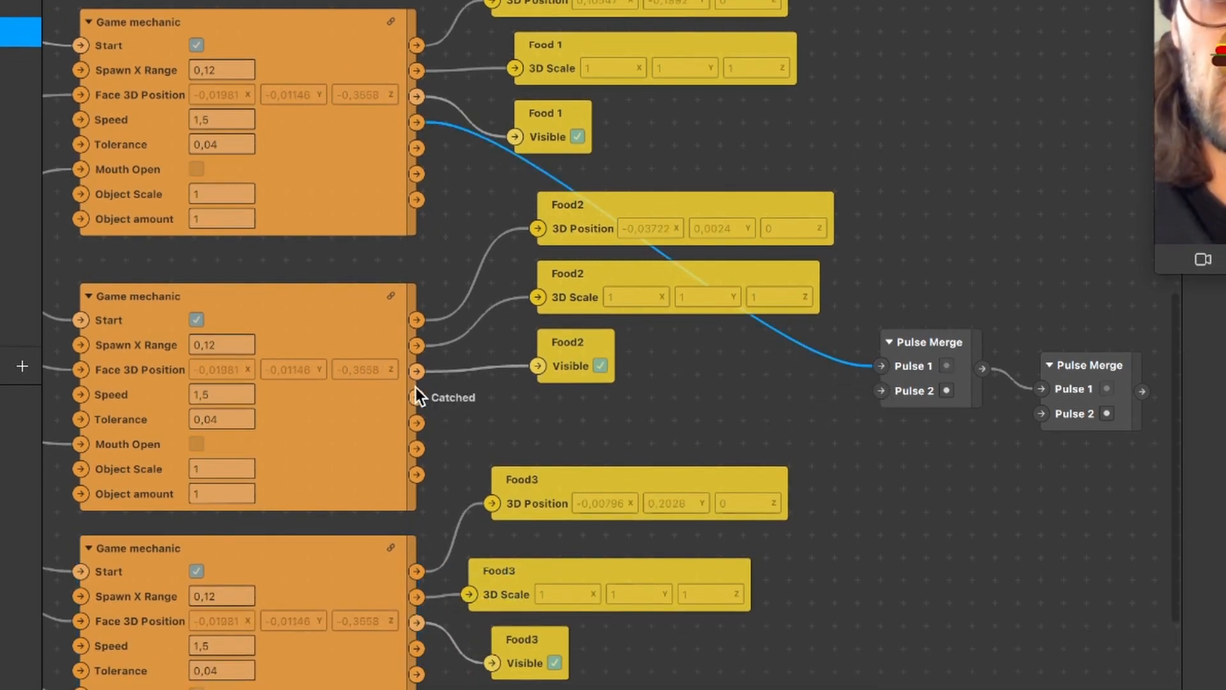
- Connect the second Game mechanic's Catched output to the first Pulse Merge's Pulse 2, and the third's to the second Pulse Merge's Pulse 2
drag(416, 388, 888, 388)
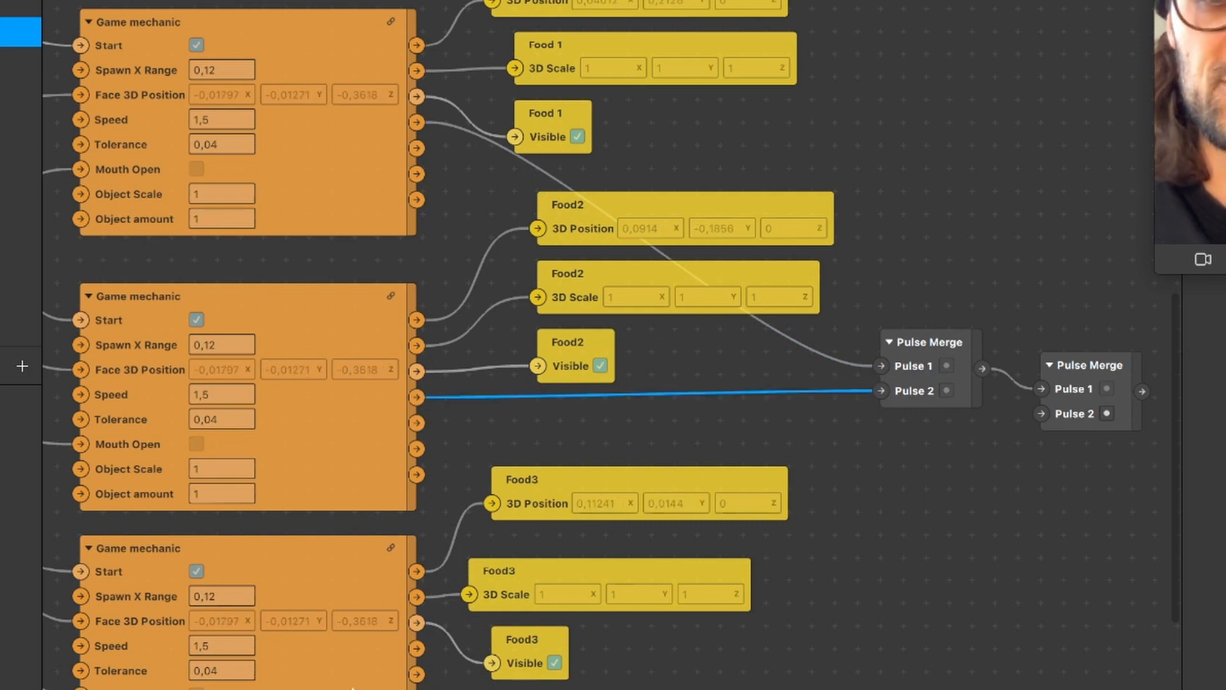
drag(417, 649, 1042, 415)
- Add a Counter patch and place it to the right of the second Pulse Merge patch
scroll(690, 393, right, 5)
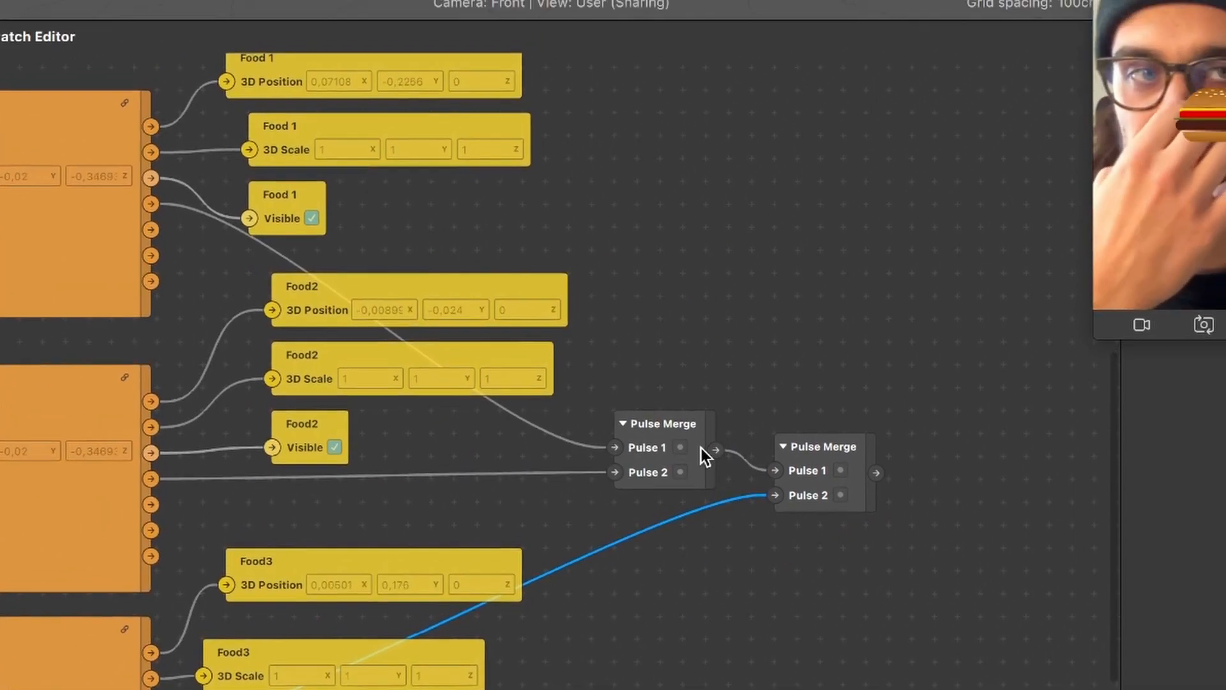
scroll(681, 470, right, 2)
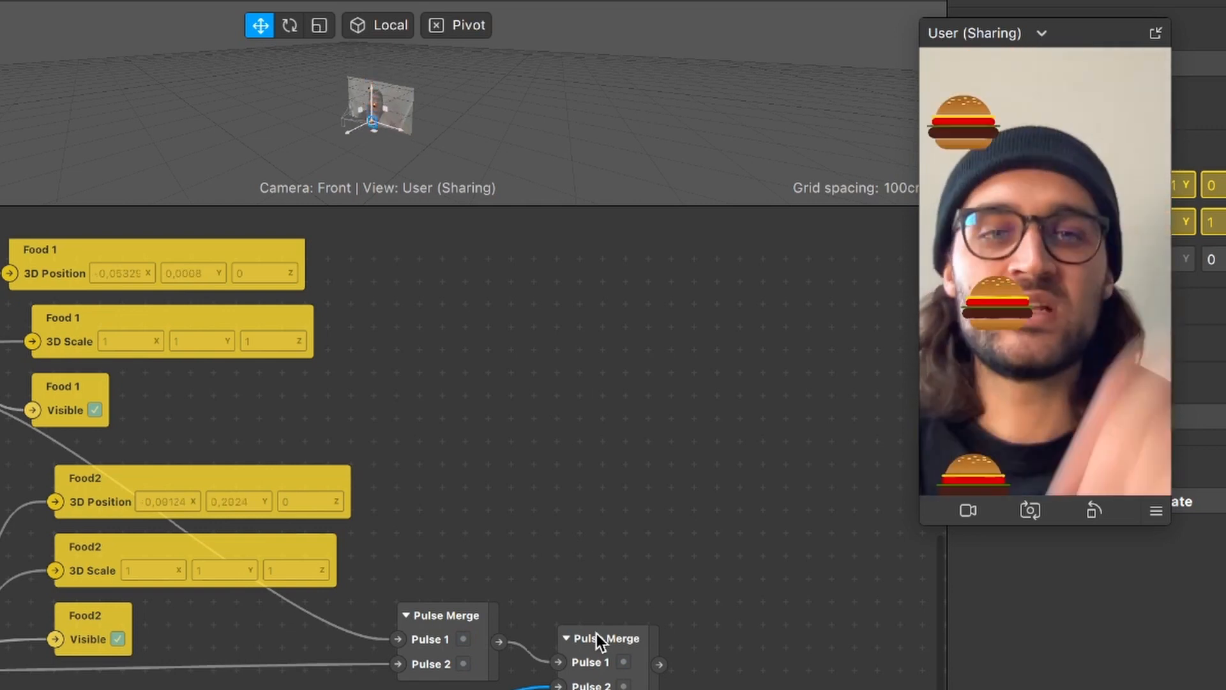
scroll(597, 634, right, 2)
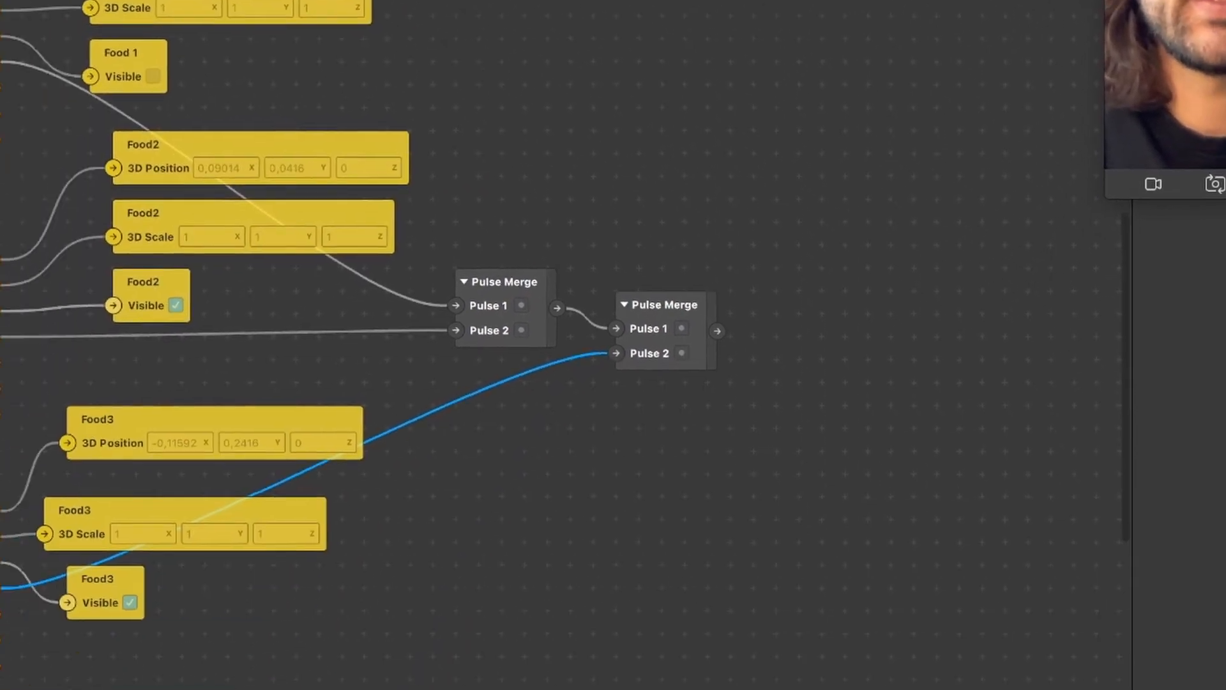
click(1102, 655)
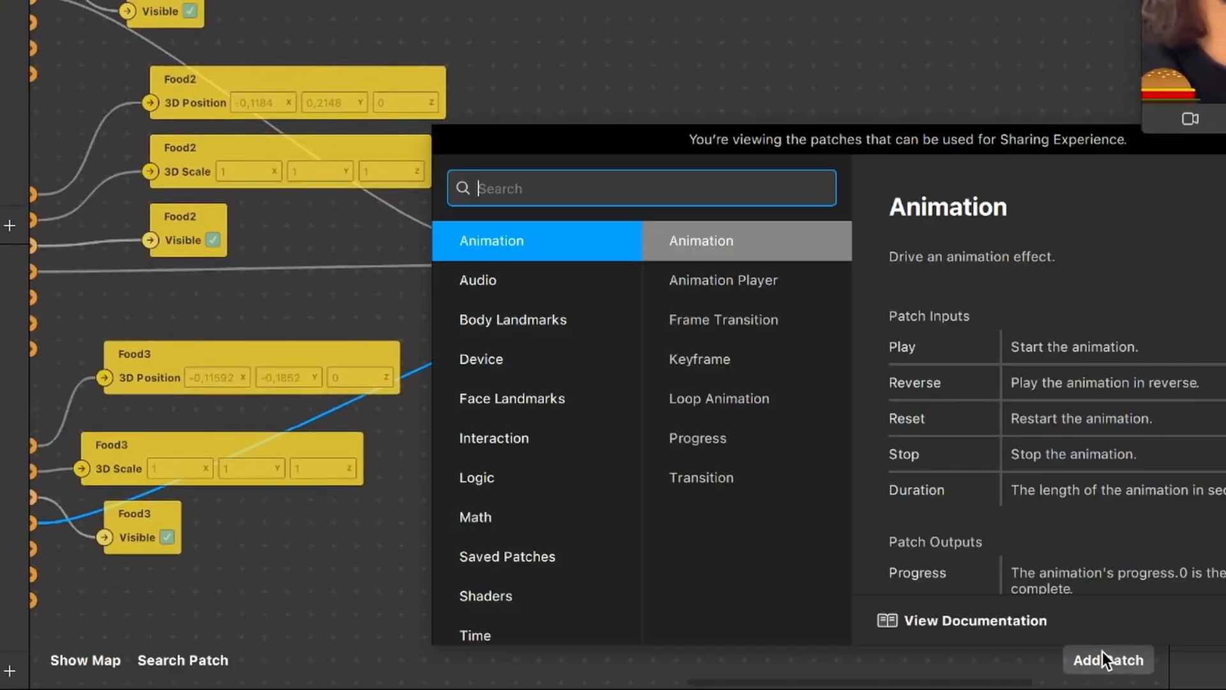
text(coun)
key(Return)
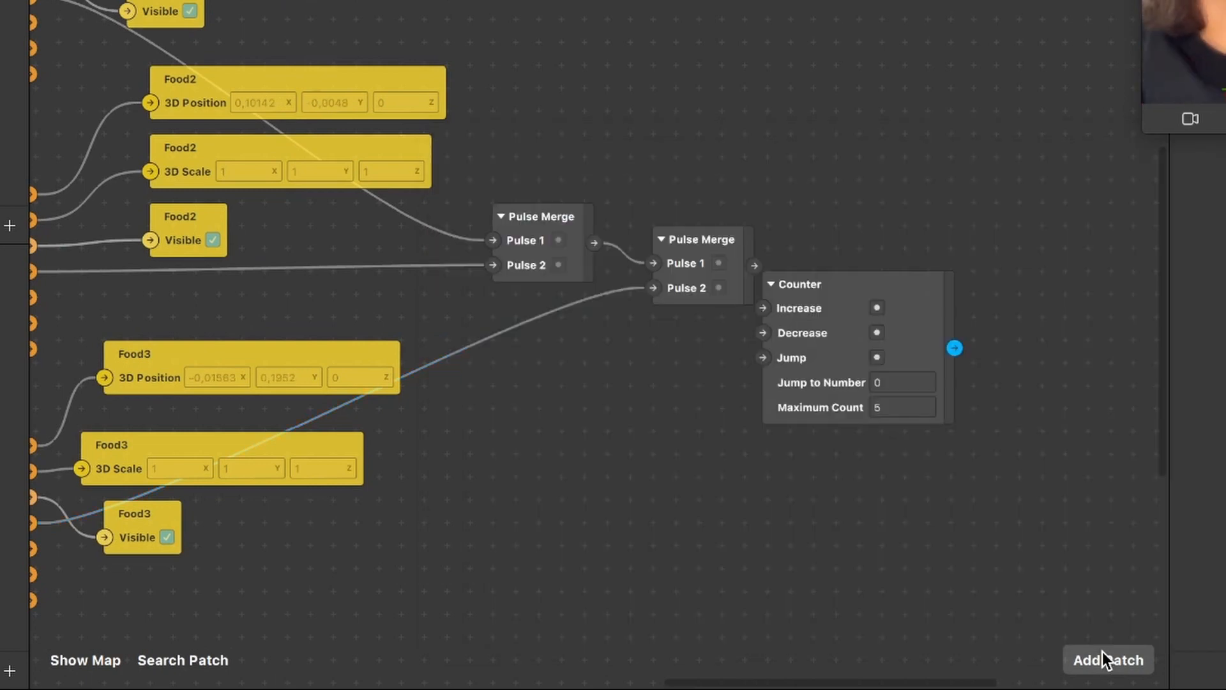
drag(836, 316, 938, 251)
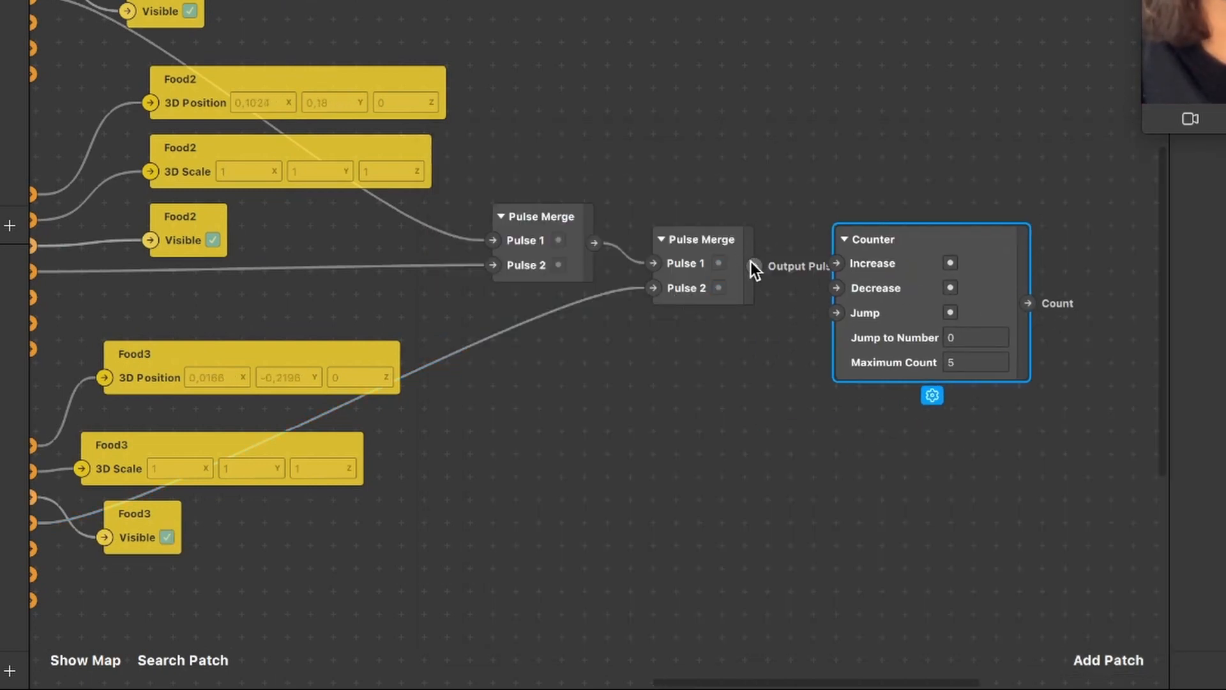
- Connect the second Pulse Merge's Output Pulse to the Counter's Increase input and set Maximum Count to 999
drag(750, 262, 880, 266)
scroll(880, 266, up, 3)
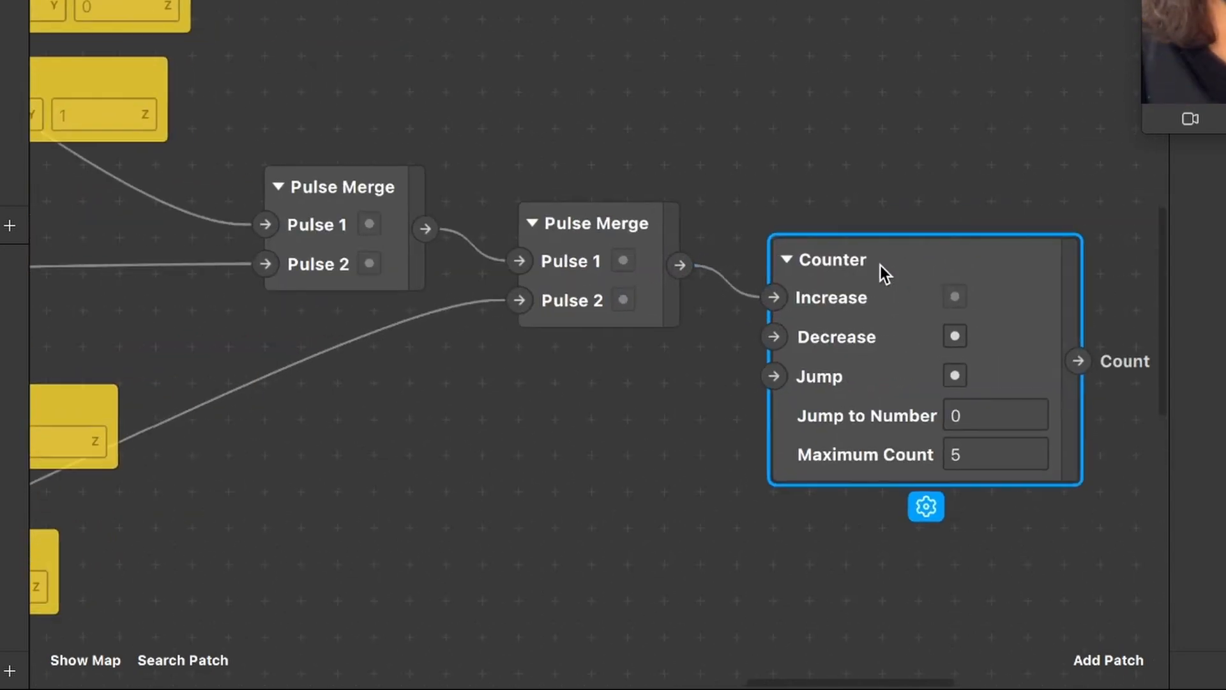
scroll(880, 266, right, 5)
scroll(915, 283, down, 2)
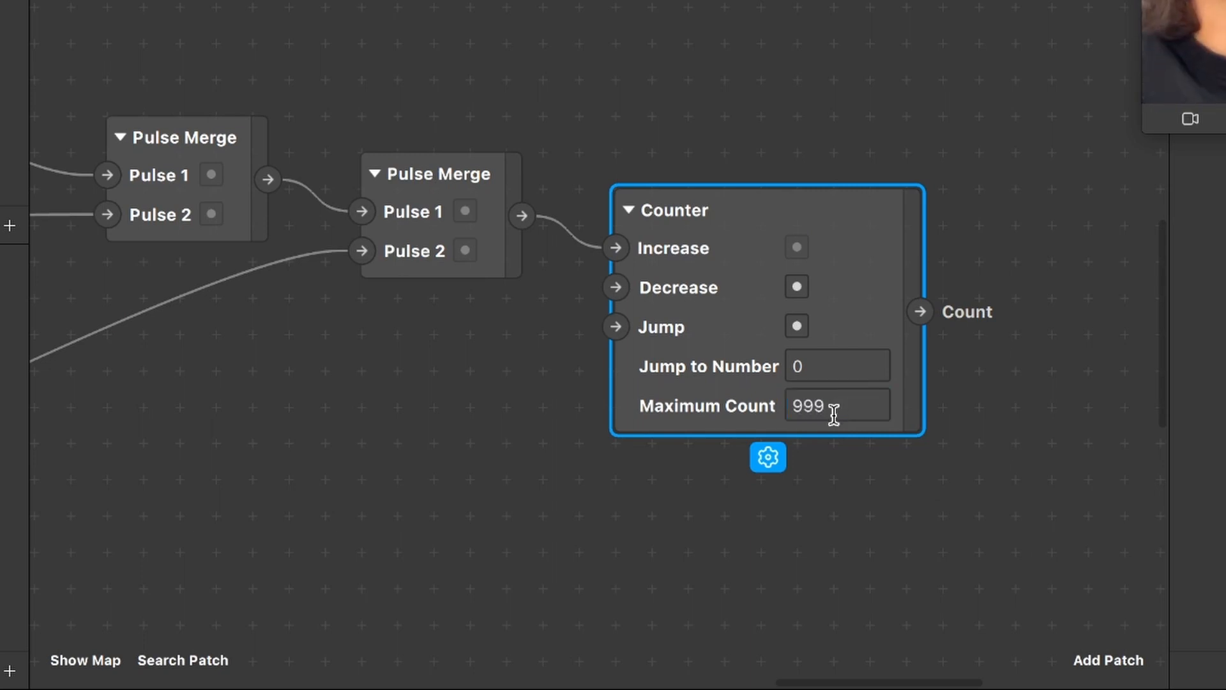
- Attach a Number-type Value patch to the Counter's Count output to check the count of caught burgers
scroll(530, 472, down, 2)
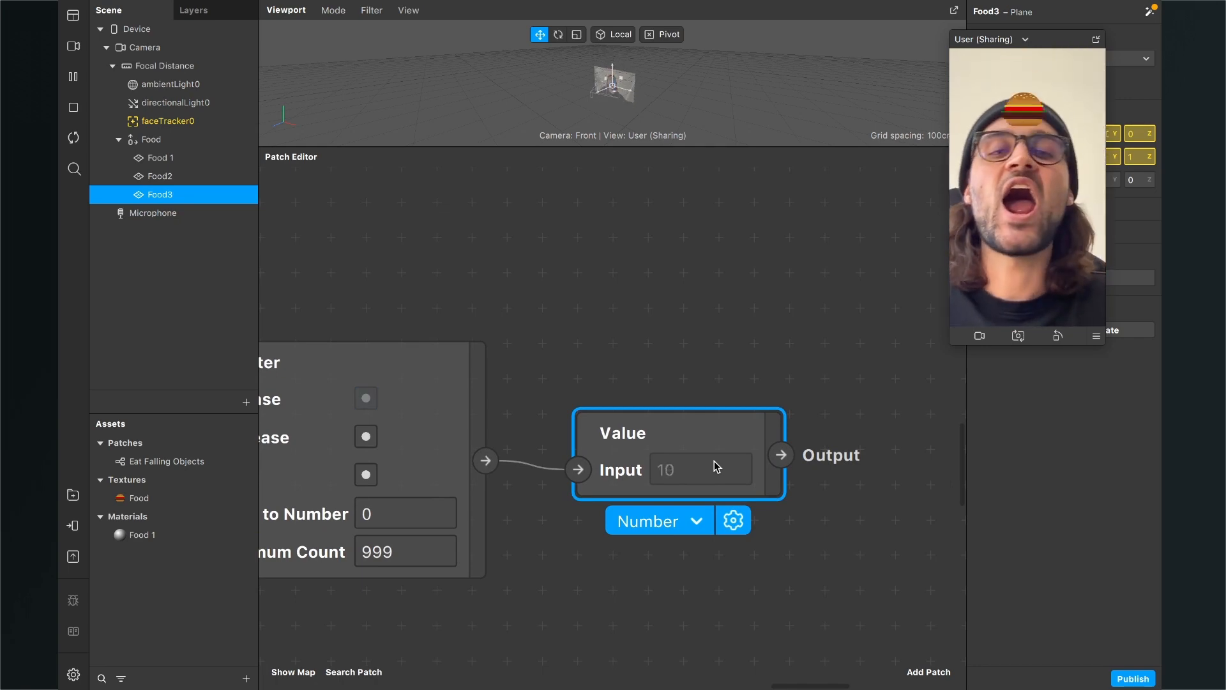
scroll(612, 309, down, 2)
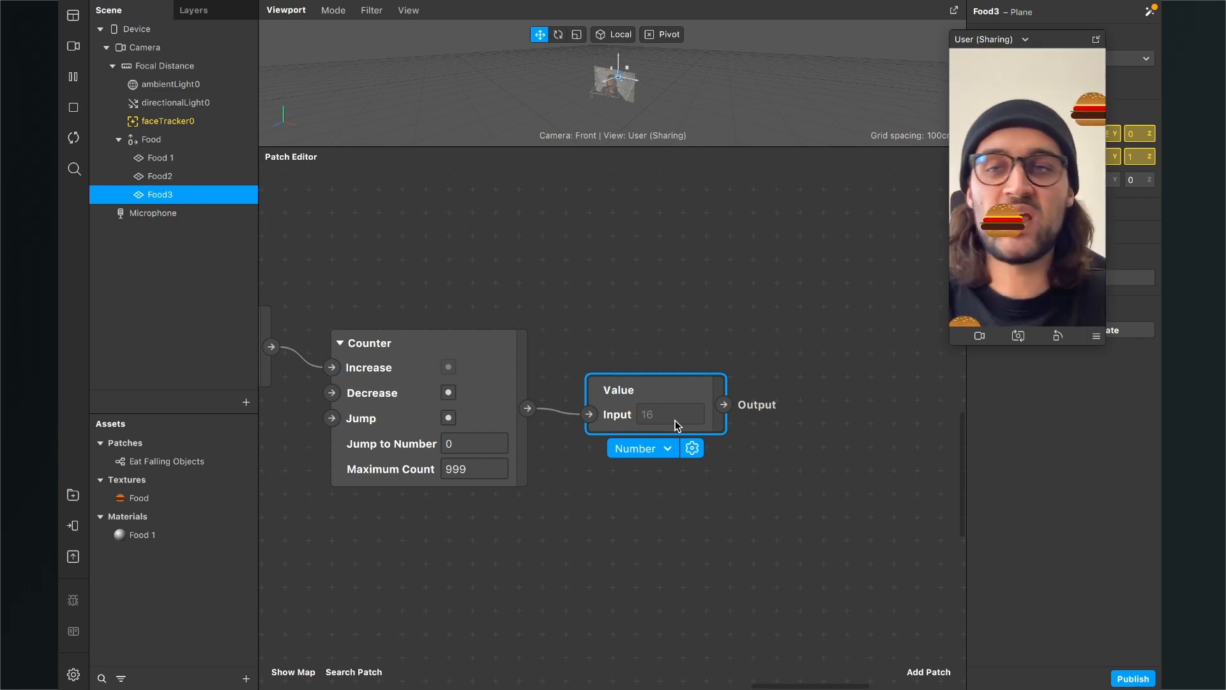
- Deselect the Food3 plane and add a 2D Text object to the scene
click(133, 374)
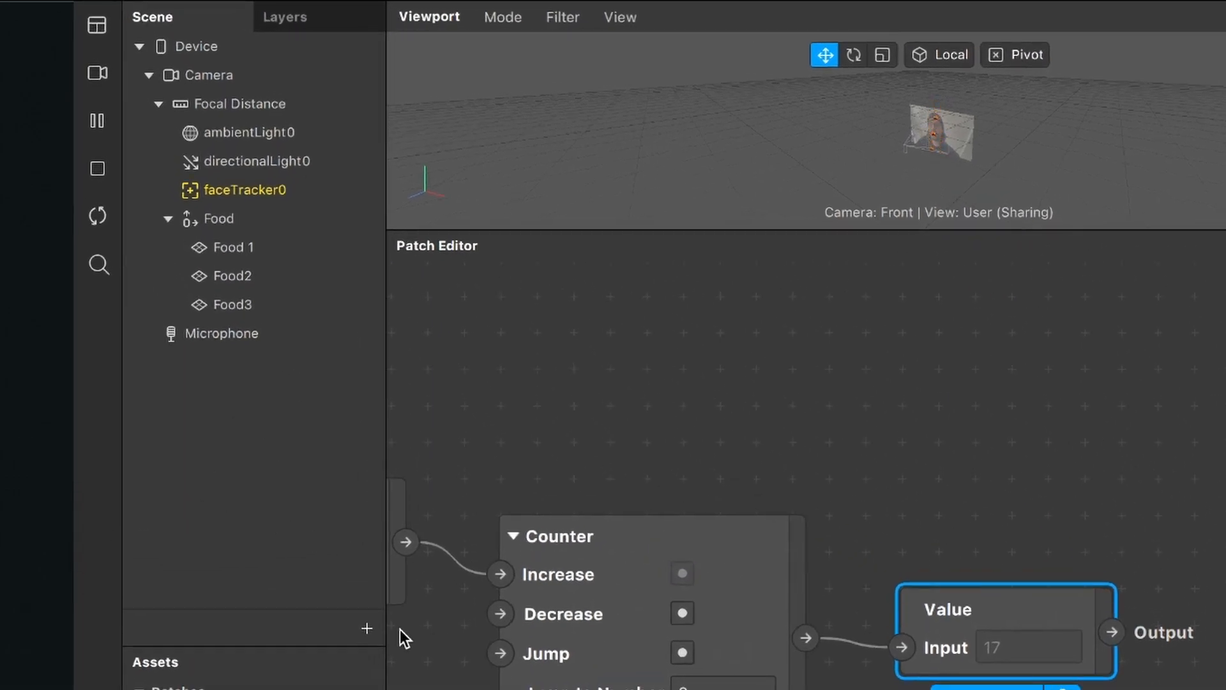
click(367, 628)
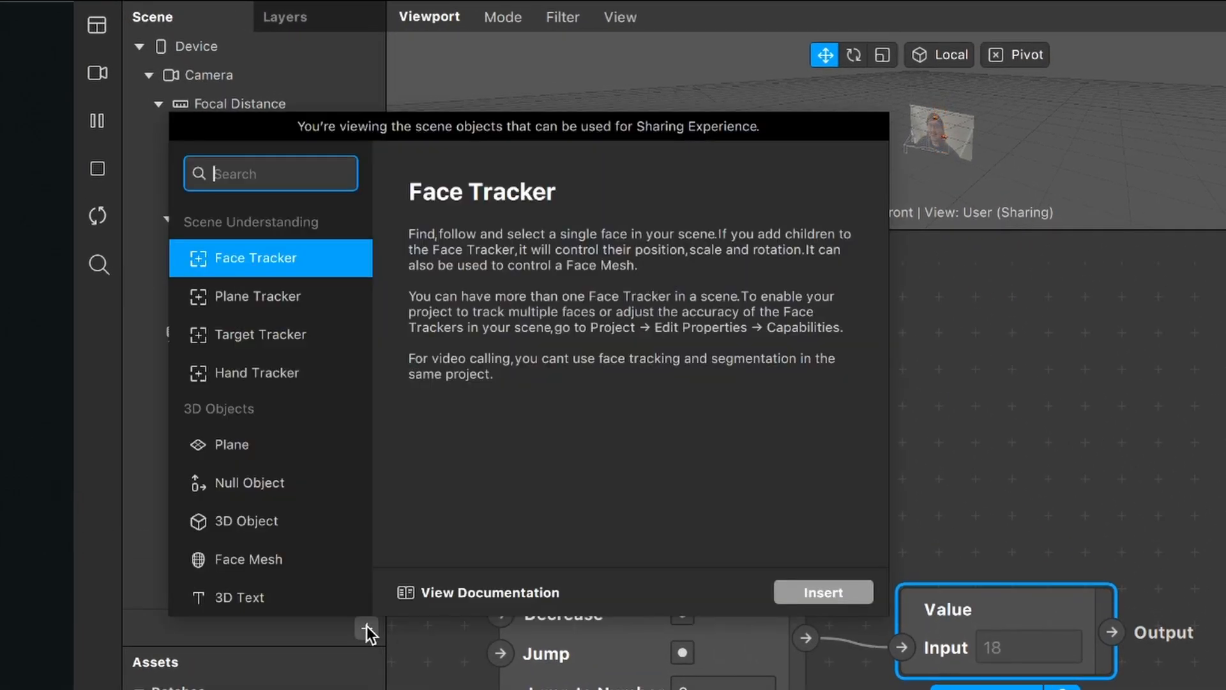
text(2D)
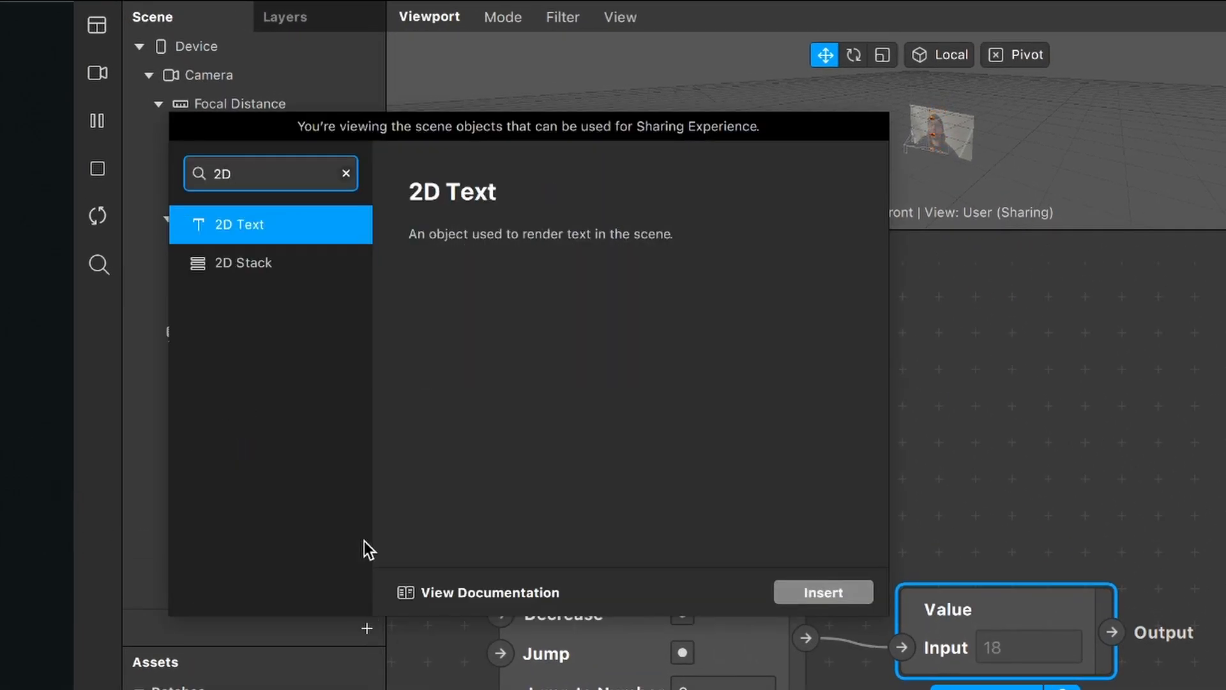
key(Return)
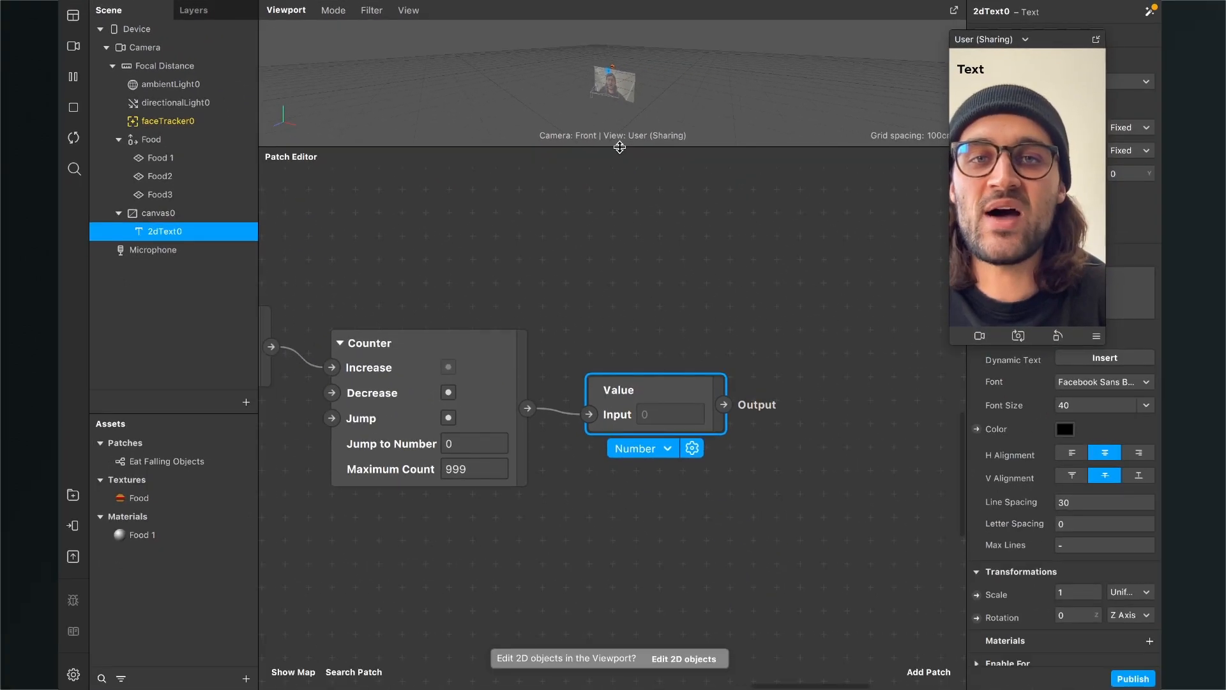
- Enlarge the Viewport above the Patch Editor with a close view of the text, and move the preview window off the properties area
drag(620, 148, 624, 380)
click(623, 170)
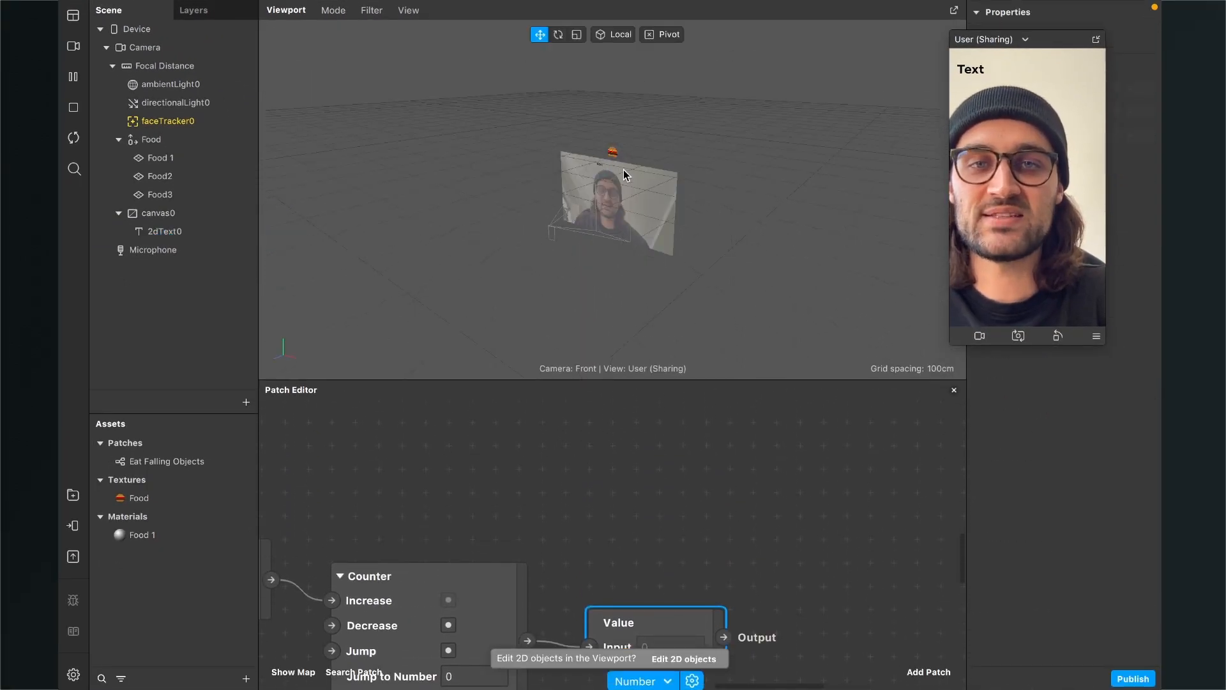
scroll(613, 187, up, 10)
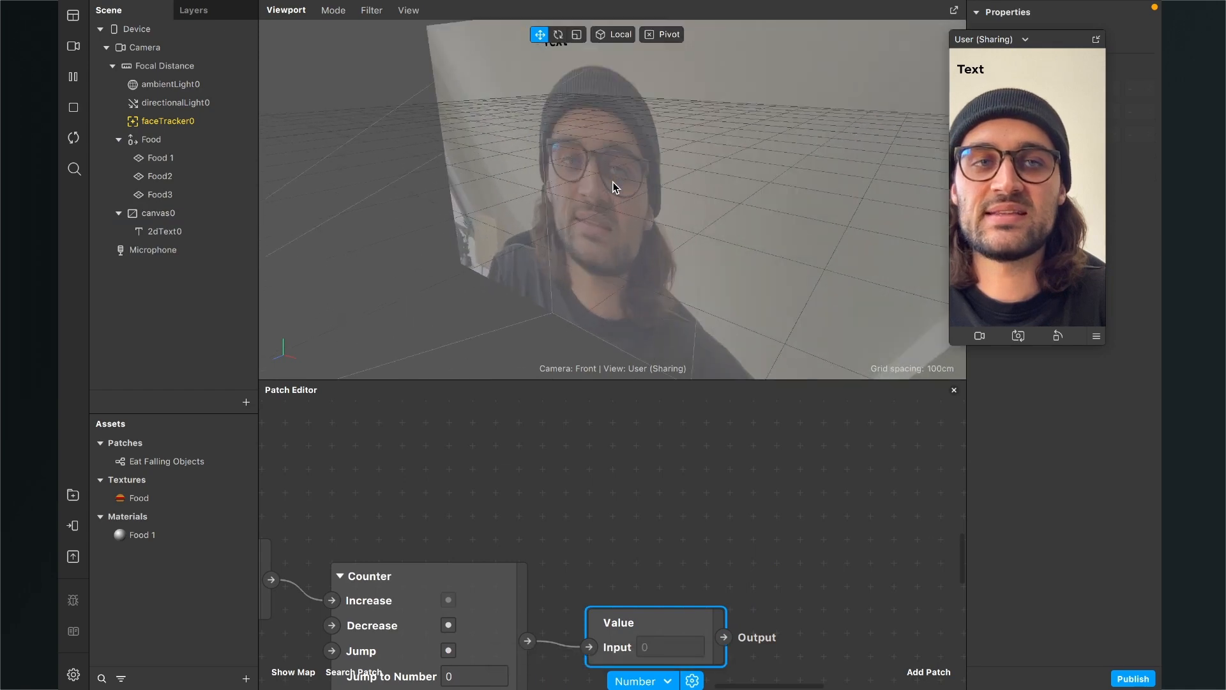
drag(1048, 40, 868, 48)
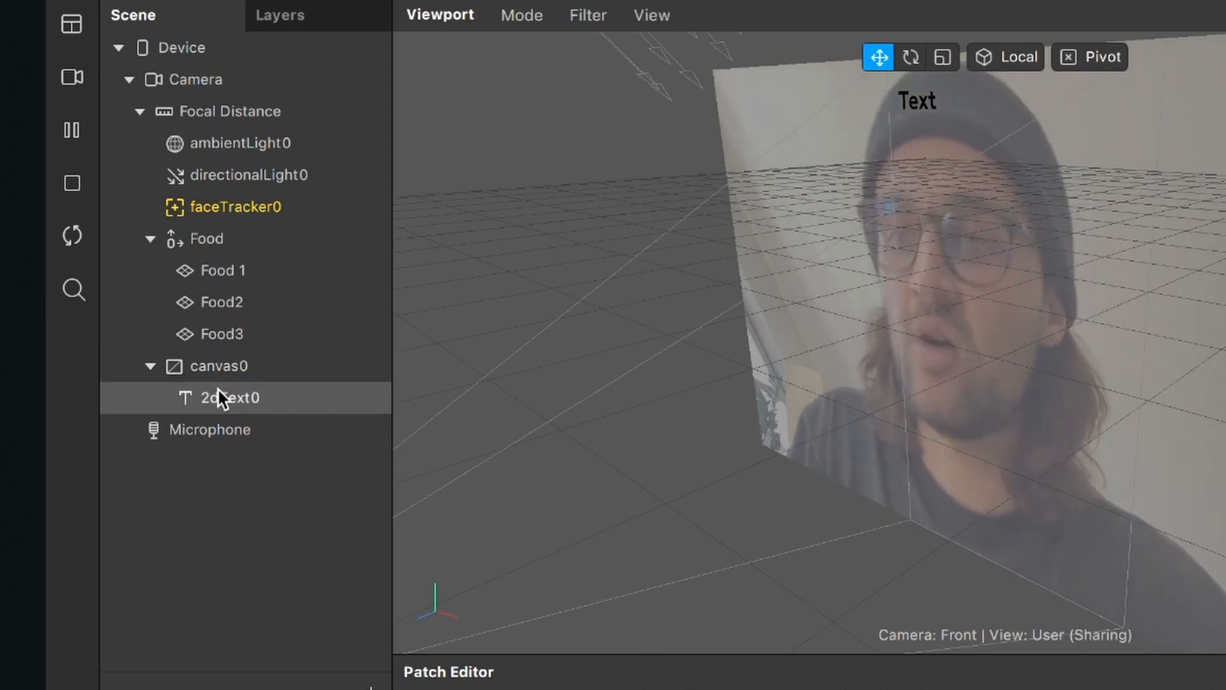
- Set the 2D text's width to Relative at 100 and move the text down to a Y position of 421
click(216, 389)
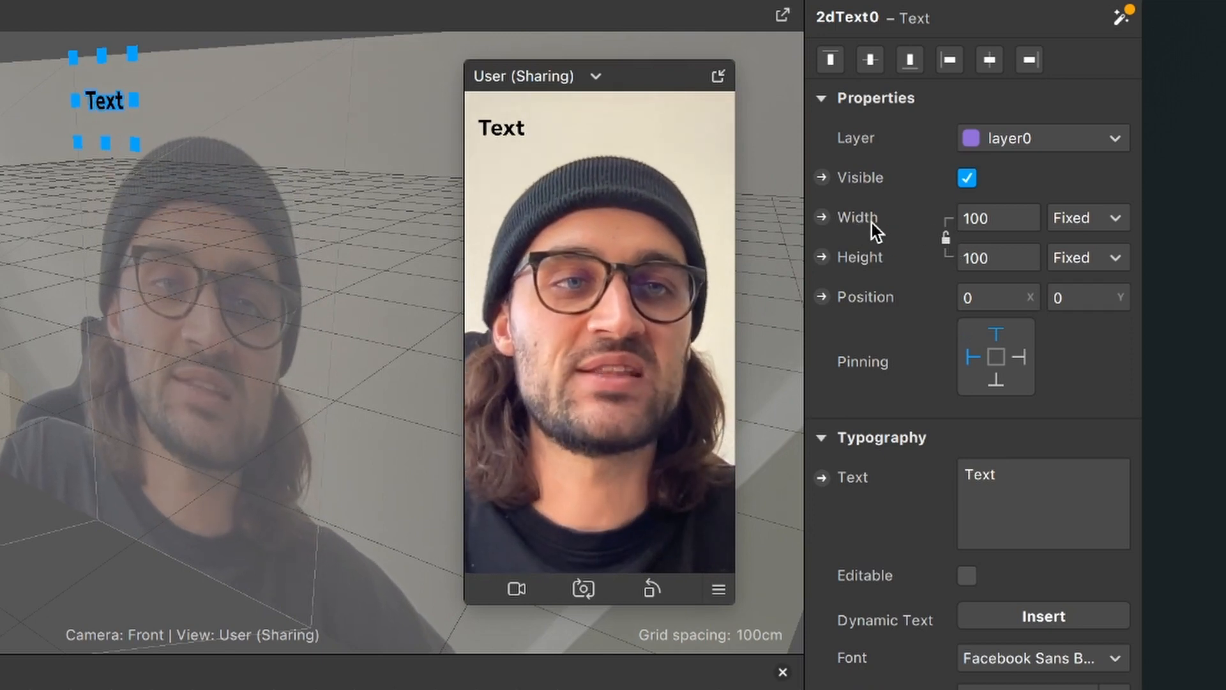
click(1012, 219)
click(999, 251)
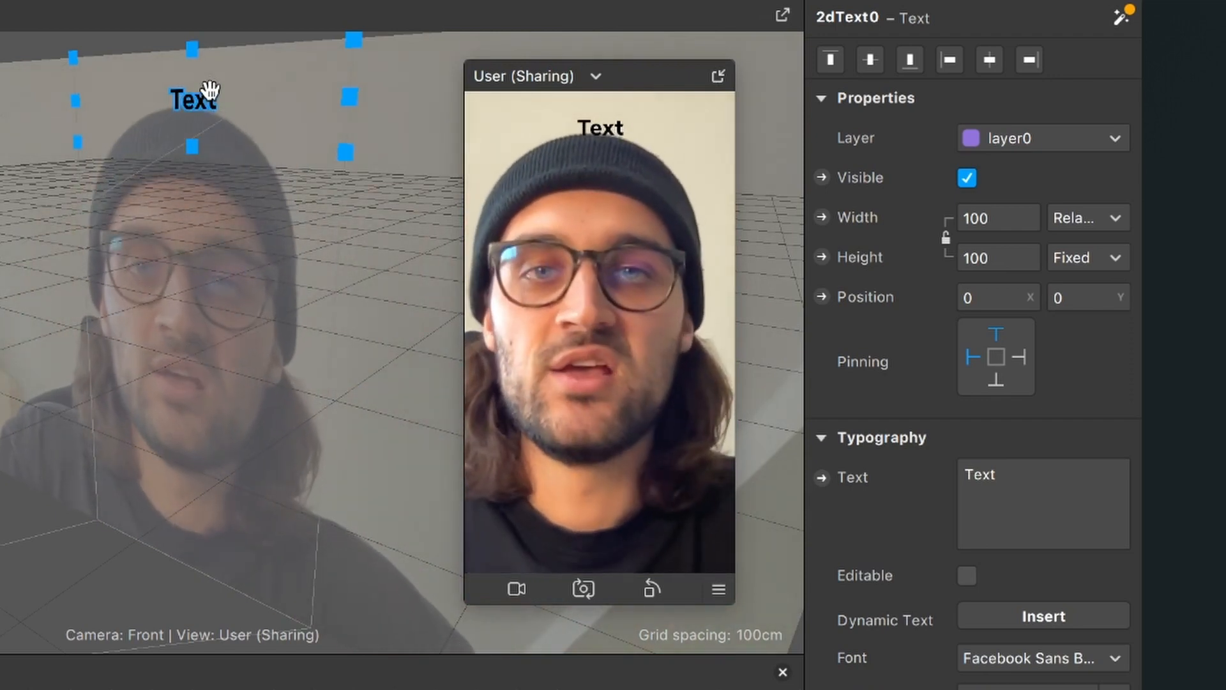
drag(209, 94, 200, 447)
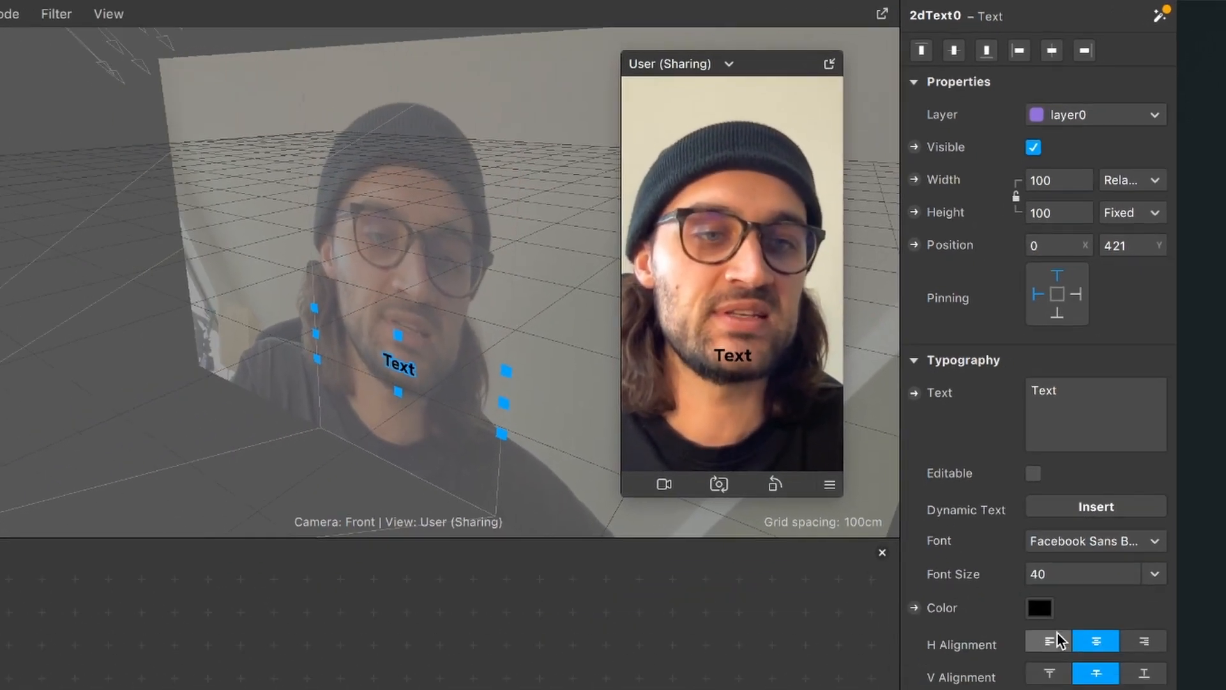
- Change the 2D text's color to White and set its font size to 100
click(1085, 516)
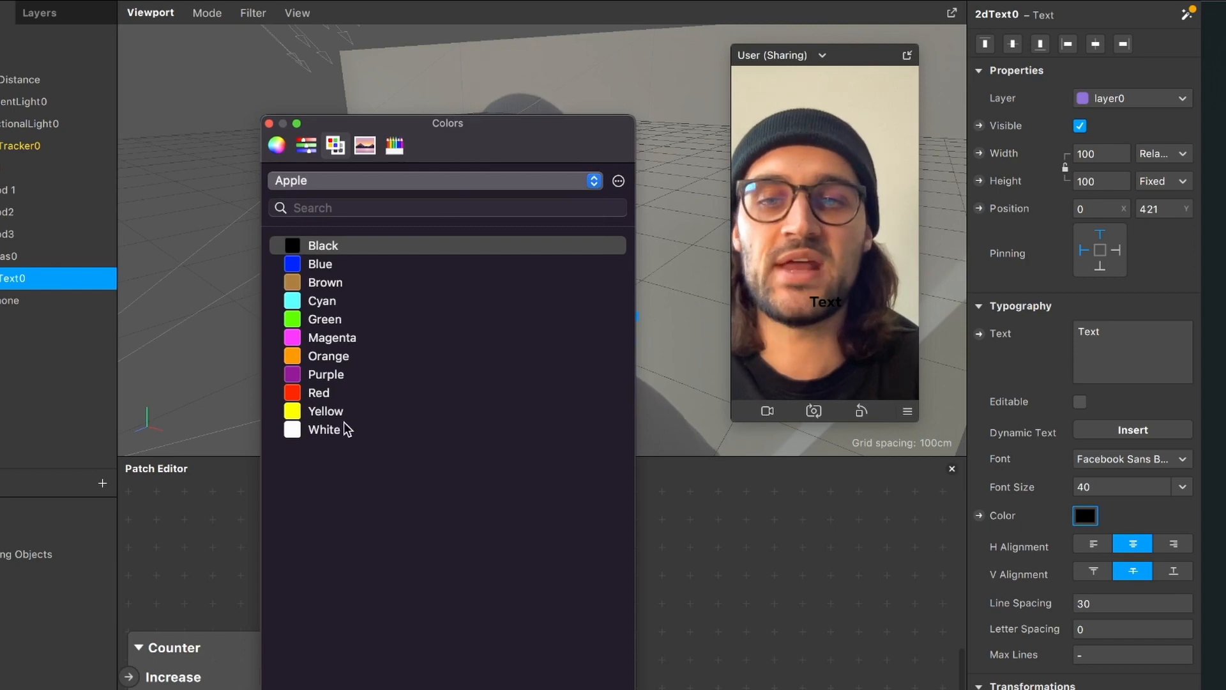
click(342, 427)
click(1012, 436)
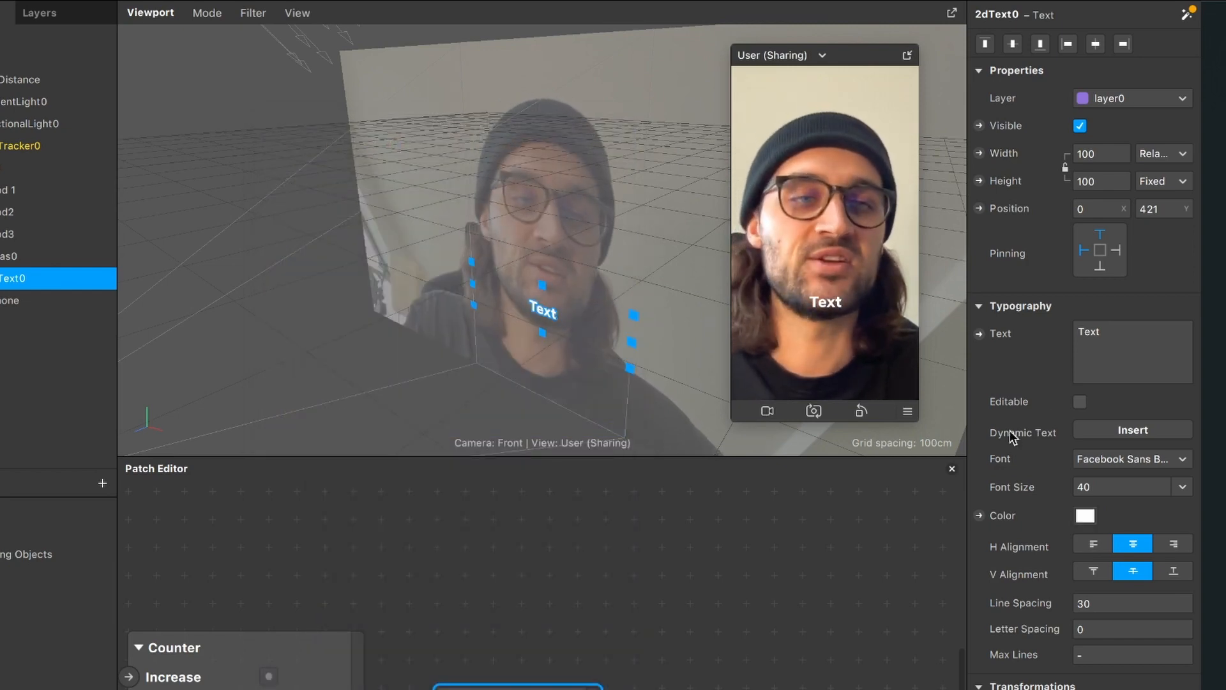
click(1098, 486)
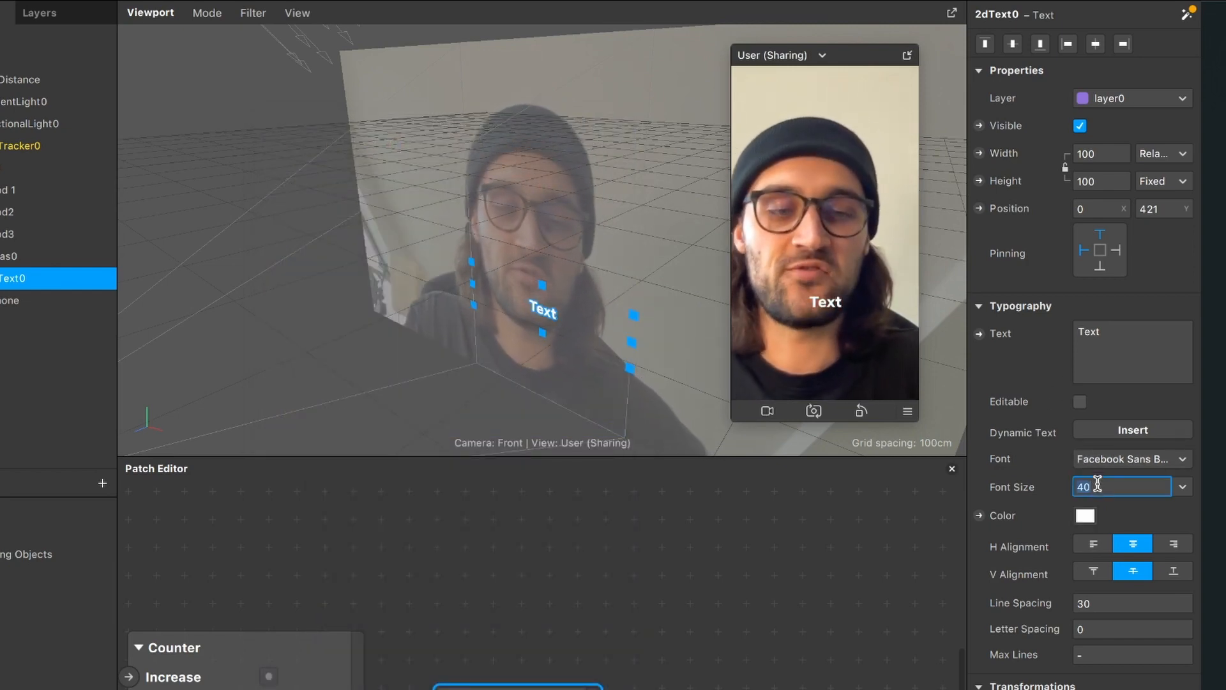
text(10)
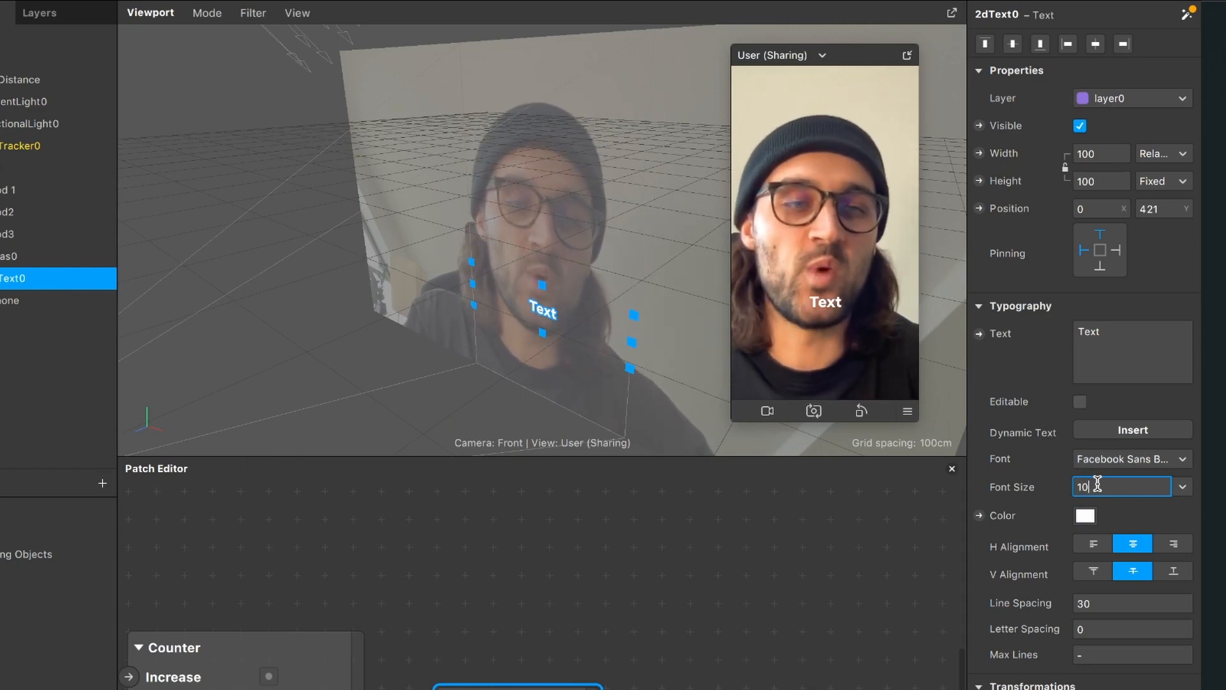
text(0)
key(Return)
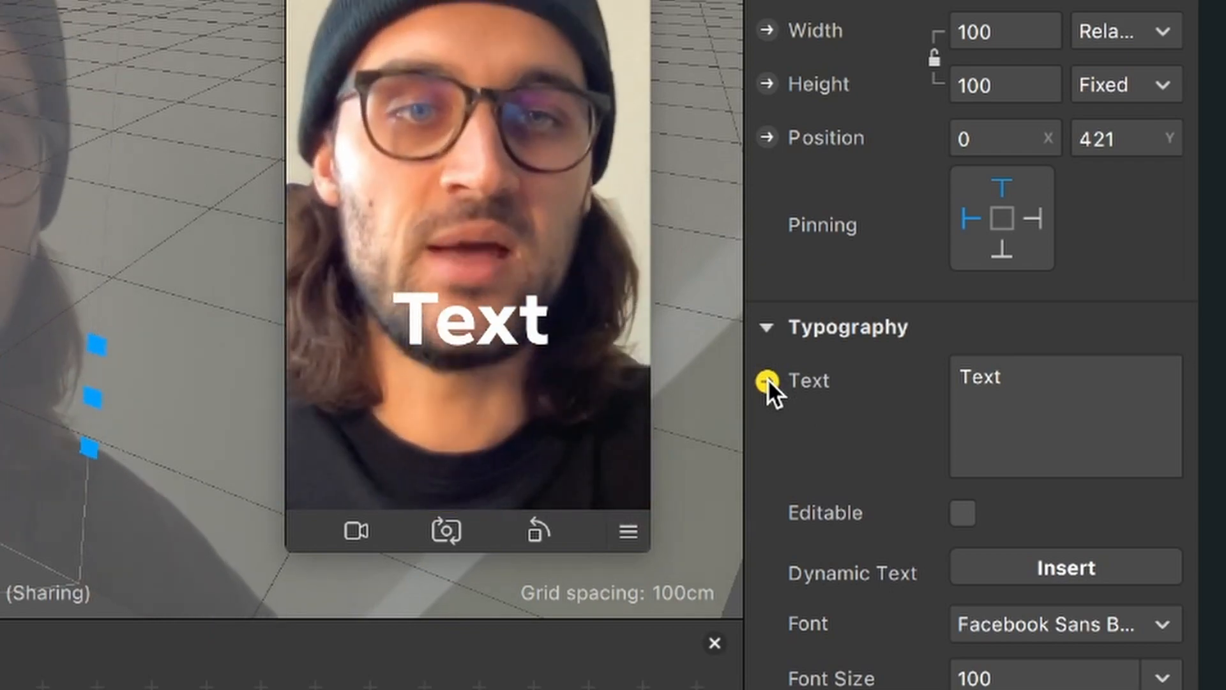
- Create a patch for the 2D text's Text property and place it to the right of the Value patch
click(768, 380)
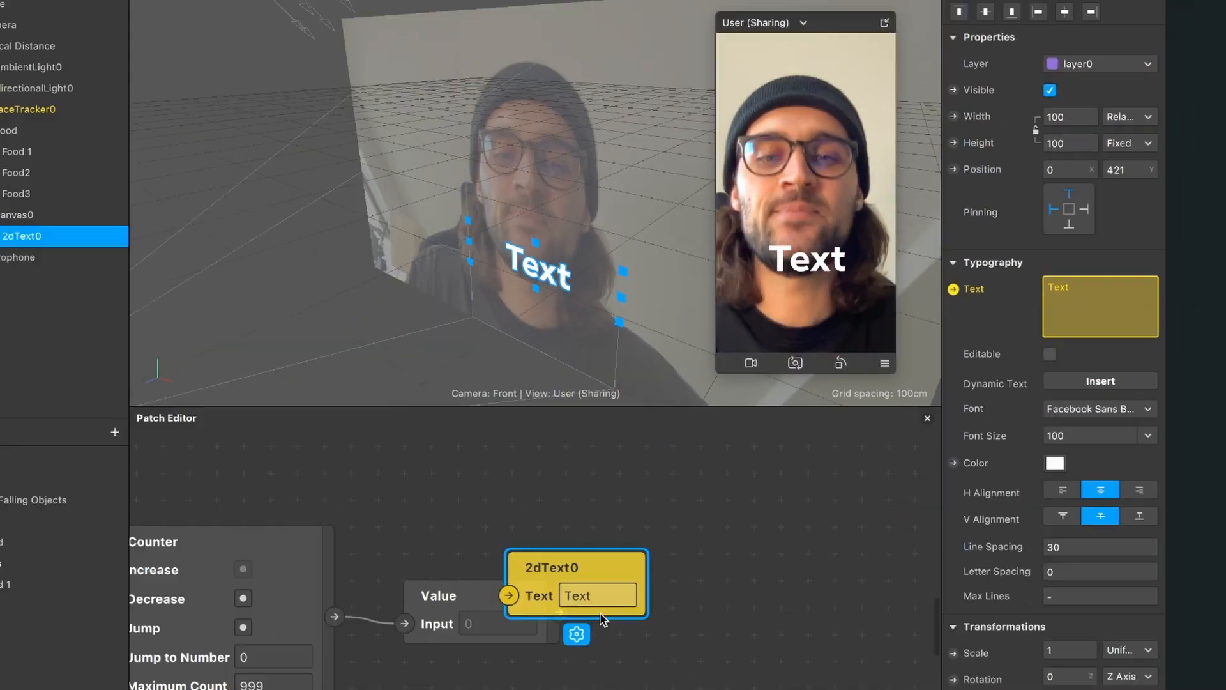
scroll(723, 522, down, 3)
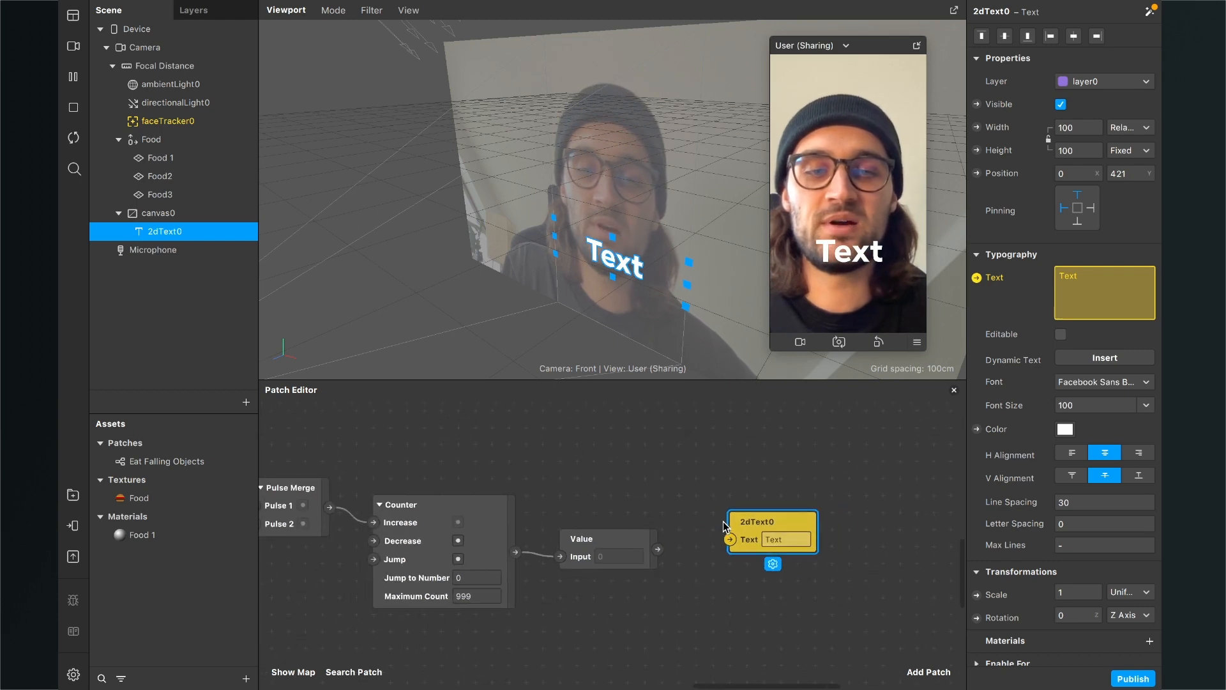
scroll(723, 522, up, 1)
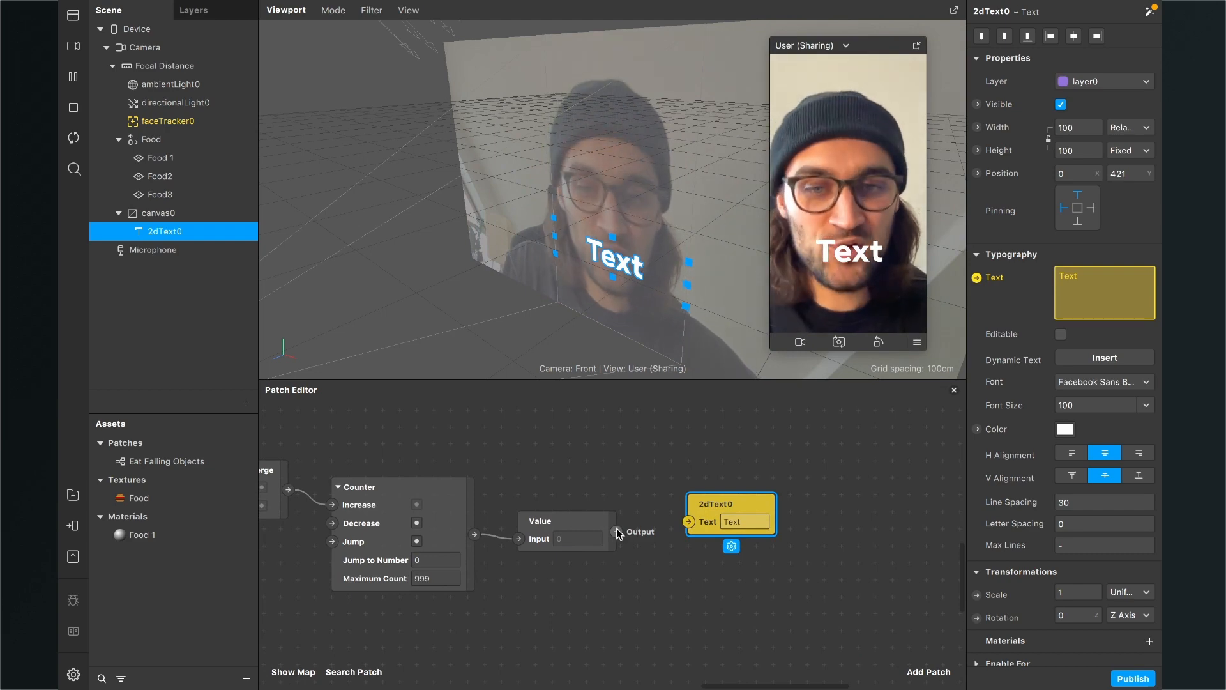
- Try to connect the Value patch's Output directly to the 2dText0 patch's Text input, and remove that connection
drag(616, 531, 687, 523)
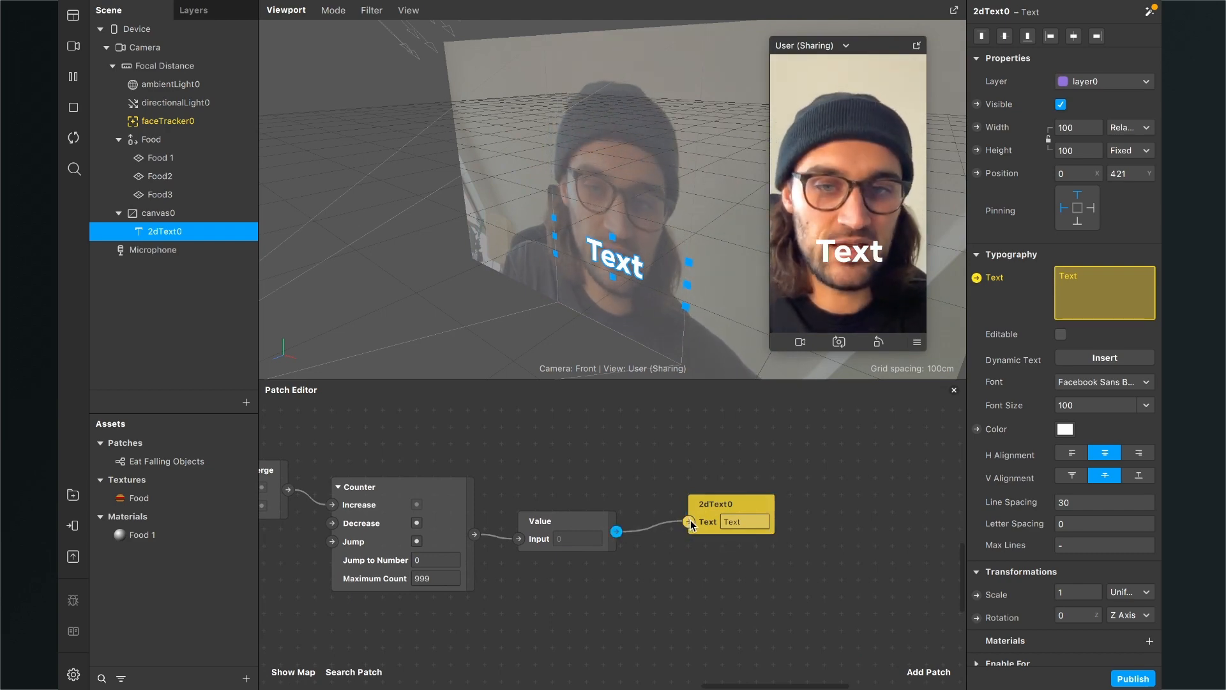
drag(700, 515, 734, 515)
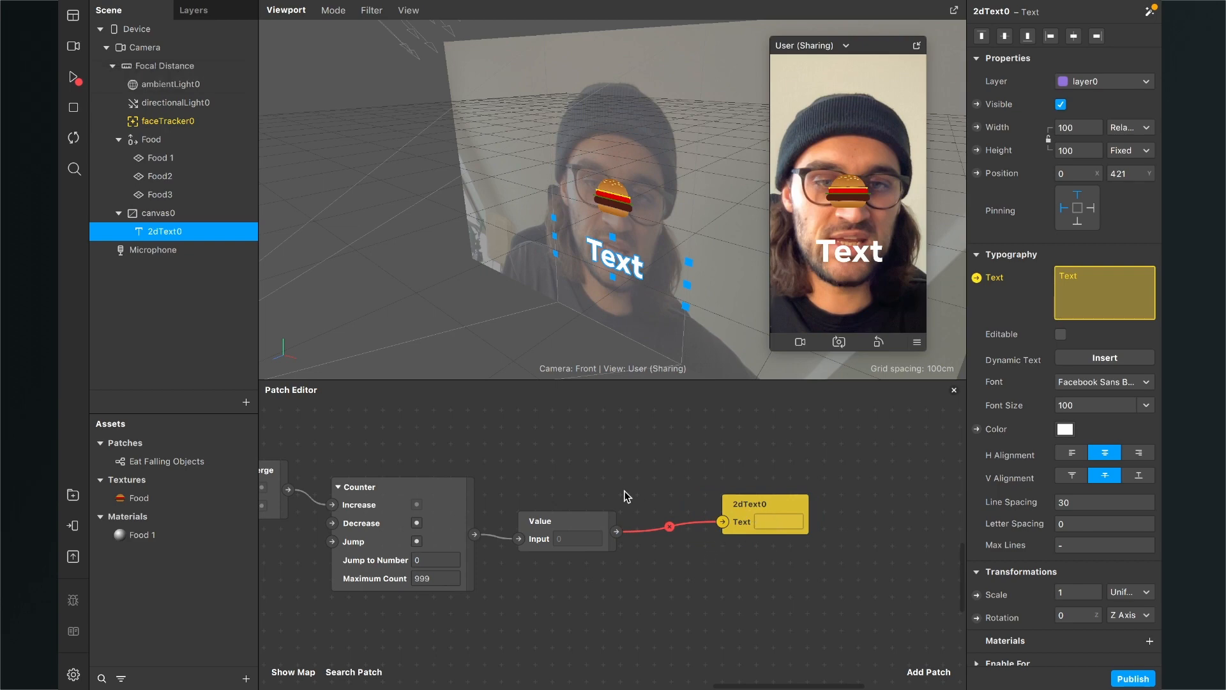
click(649, 532)
key(Delete)
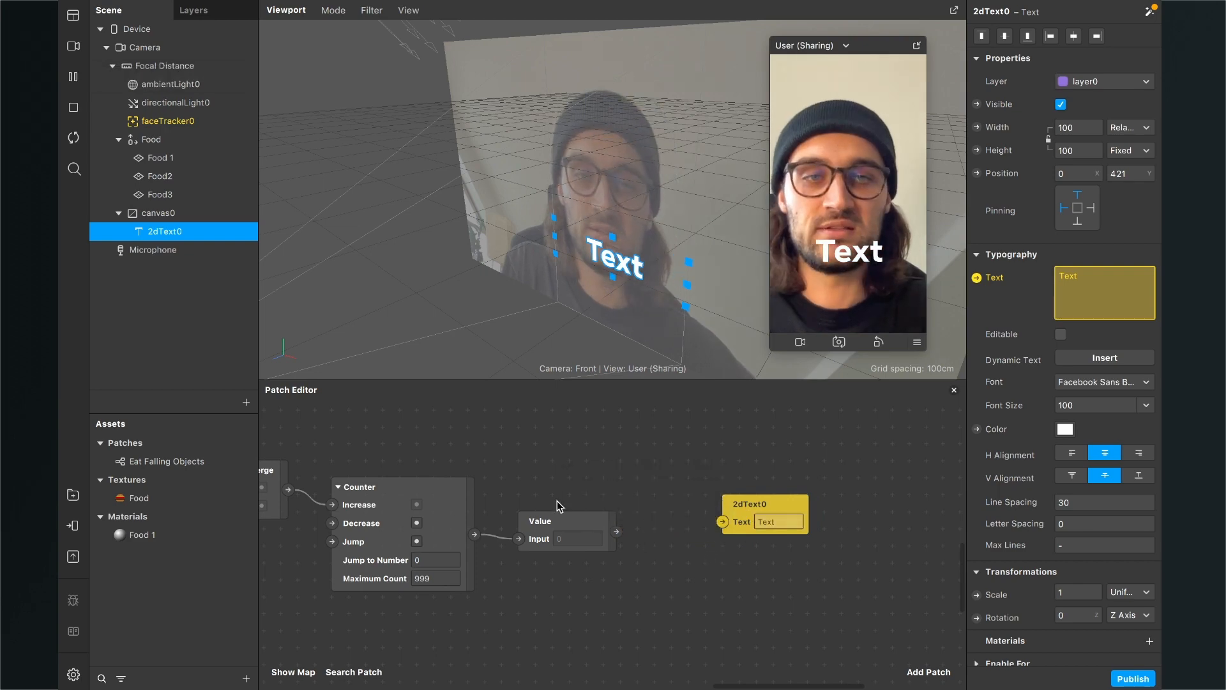
- Space out the Value and 2dText0 patches and add a To String patch to the graph
drag(540, 519, 558, 502)
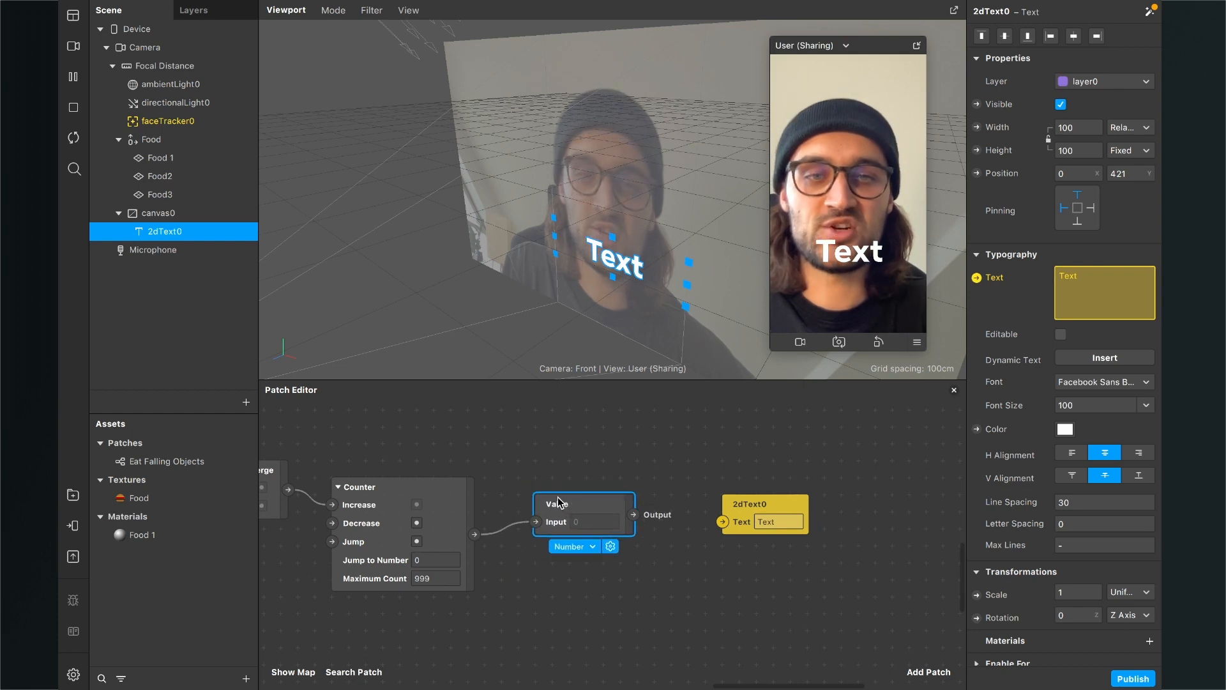
drag(772, 520, 820, 476)
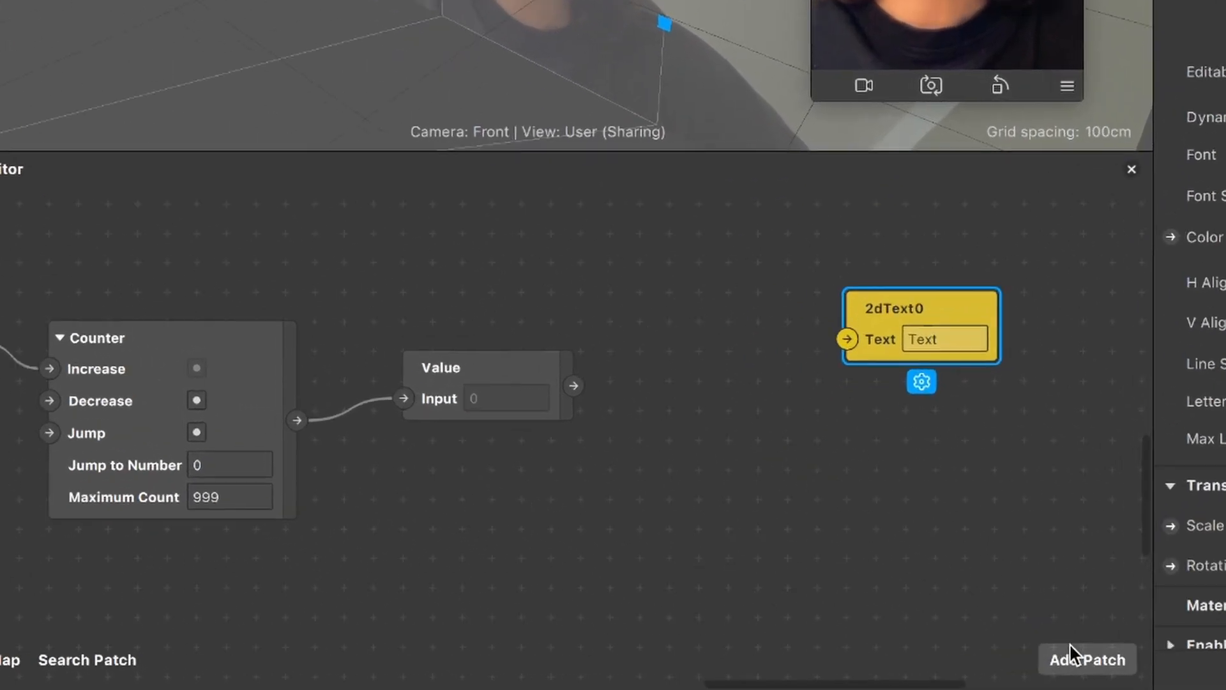
click(928, 672)
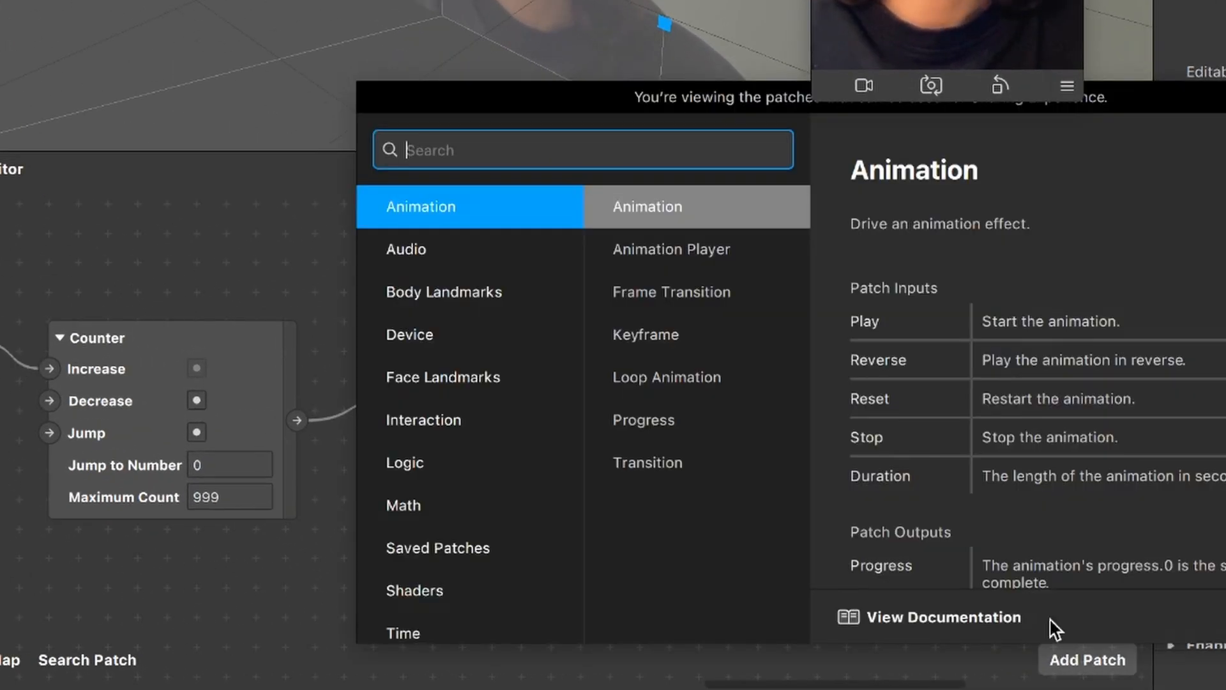
text(to str)
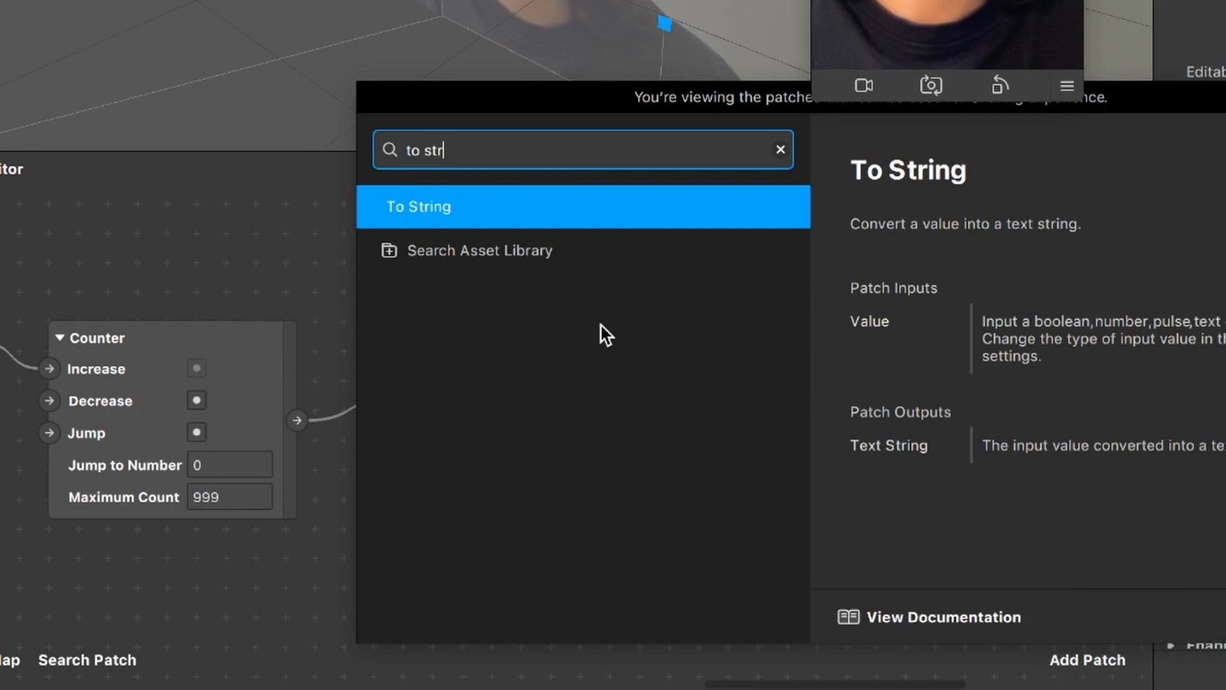
key(Return)
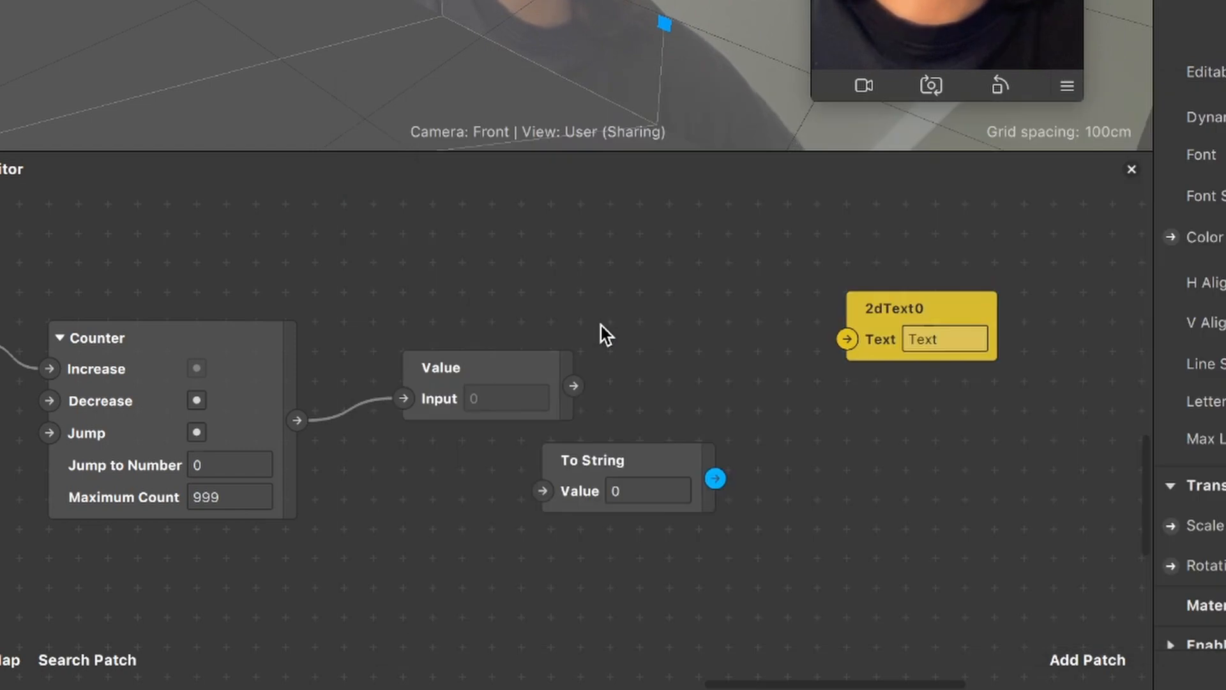
- Connect the Value patch's Output to the To String patch and its Text String output to the 2dText0 patch's Text input
drag(571, 466, 671, 465)
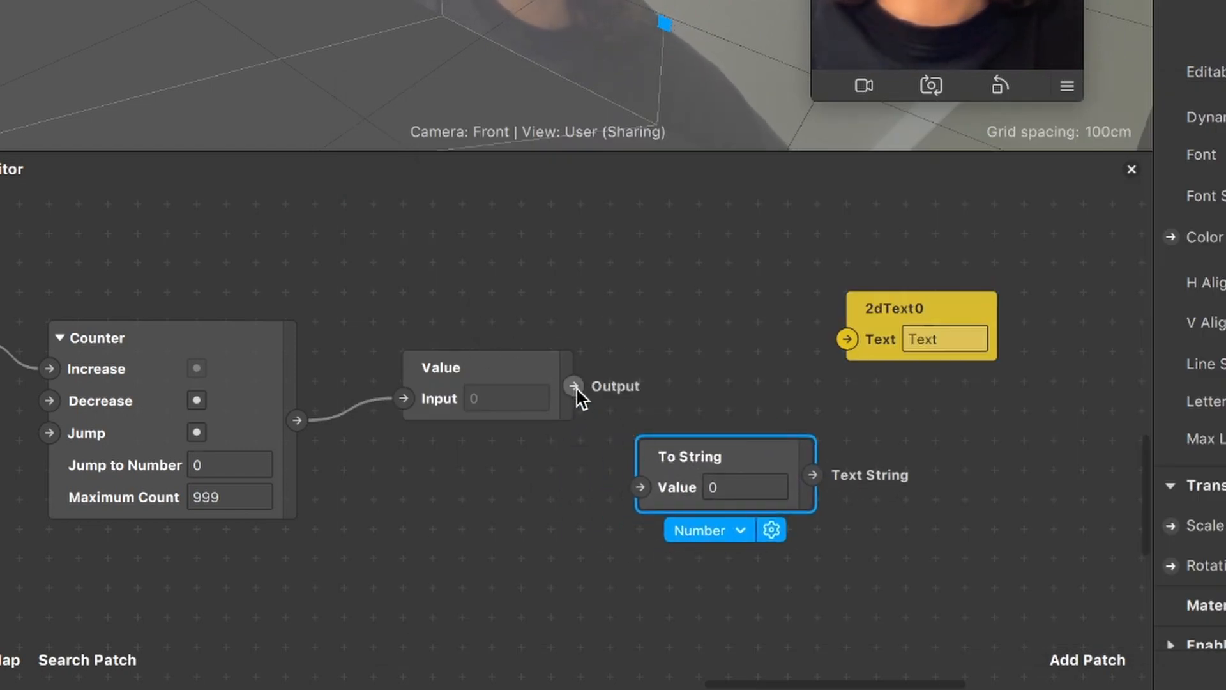
drag(576, 387, 640, 488)
drag(885, 342, 941, 342)
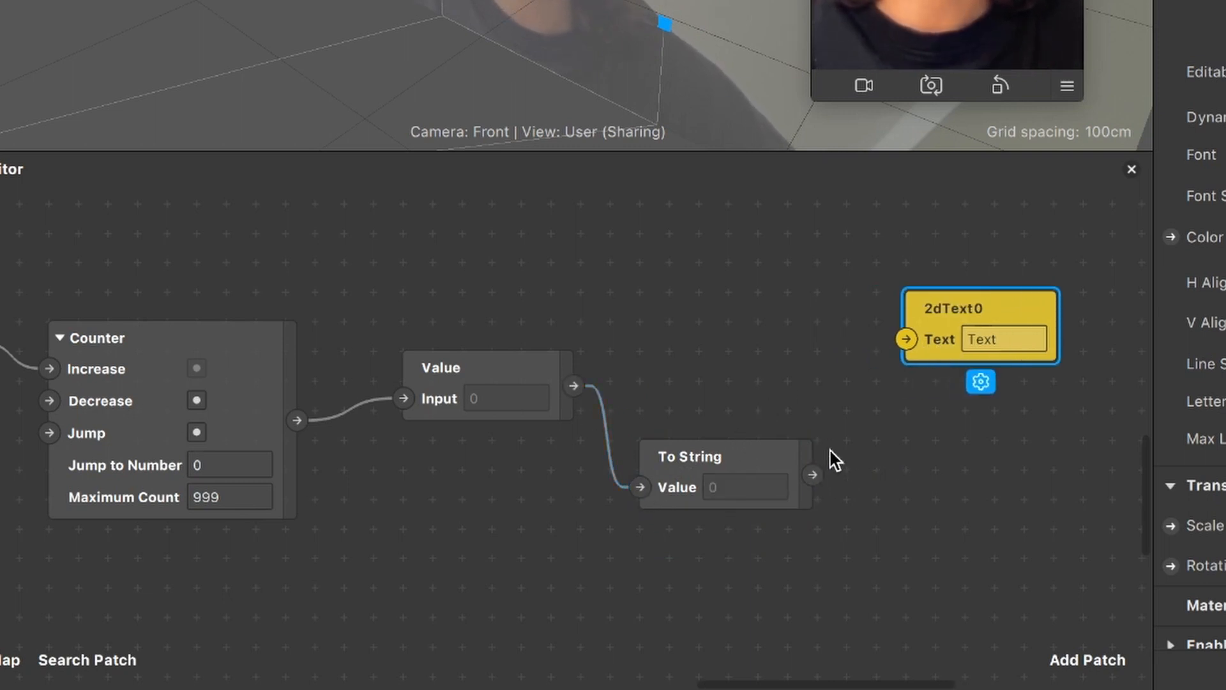
drag(817, 472, 907, 295)
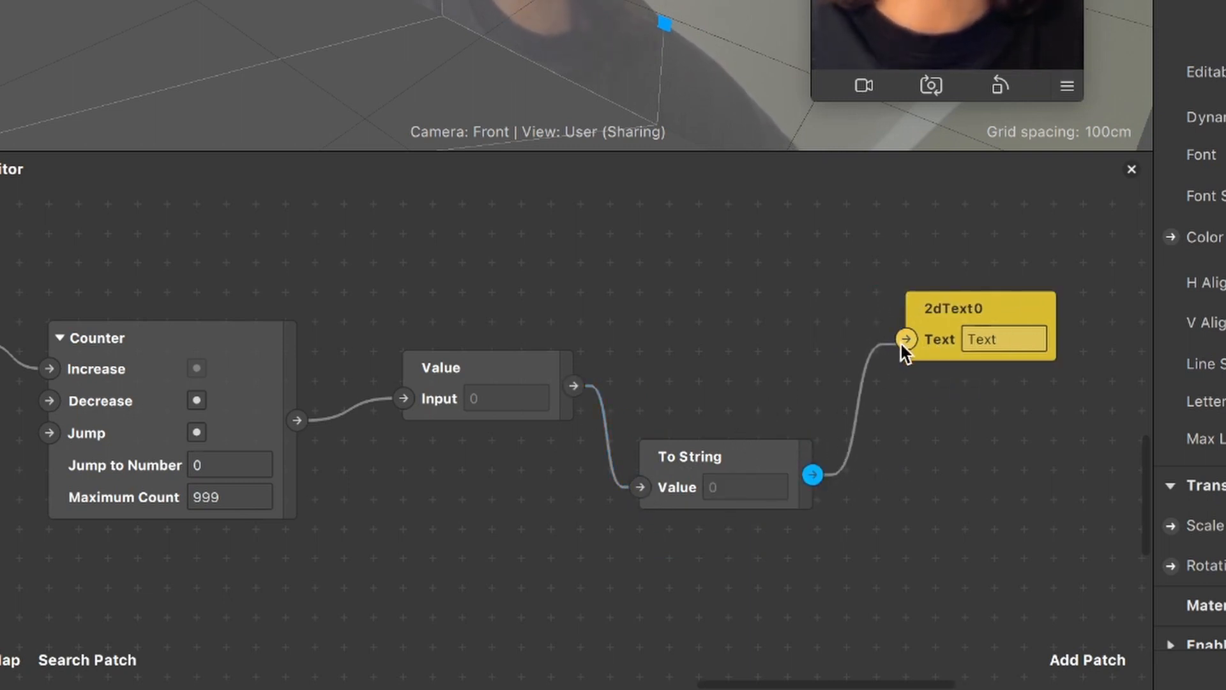
drag(902, 344, 902, 334)
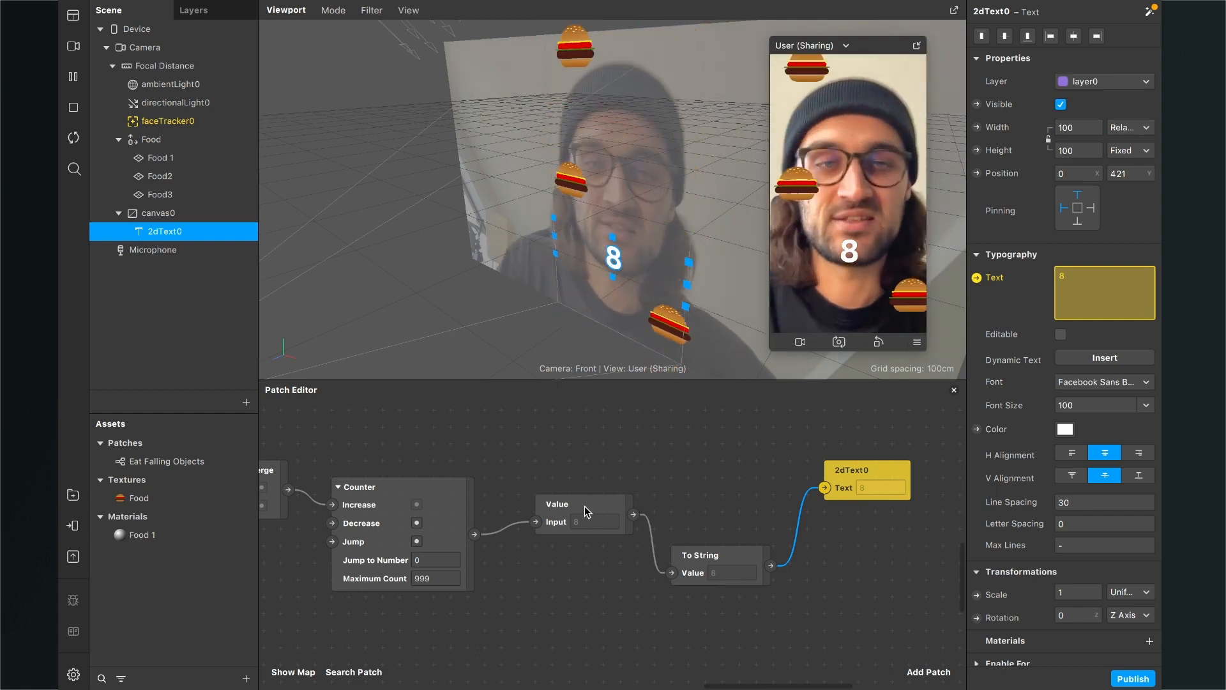
- Enlarge the Patch Editor around the Screen Tap and Switch patches and move the preview window clear of the graph
scroll(584, 477, down, 3)
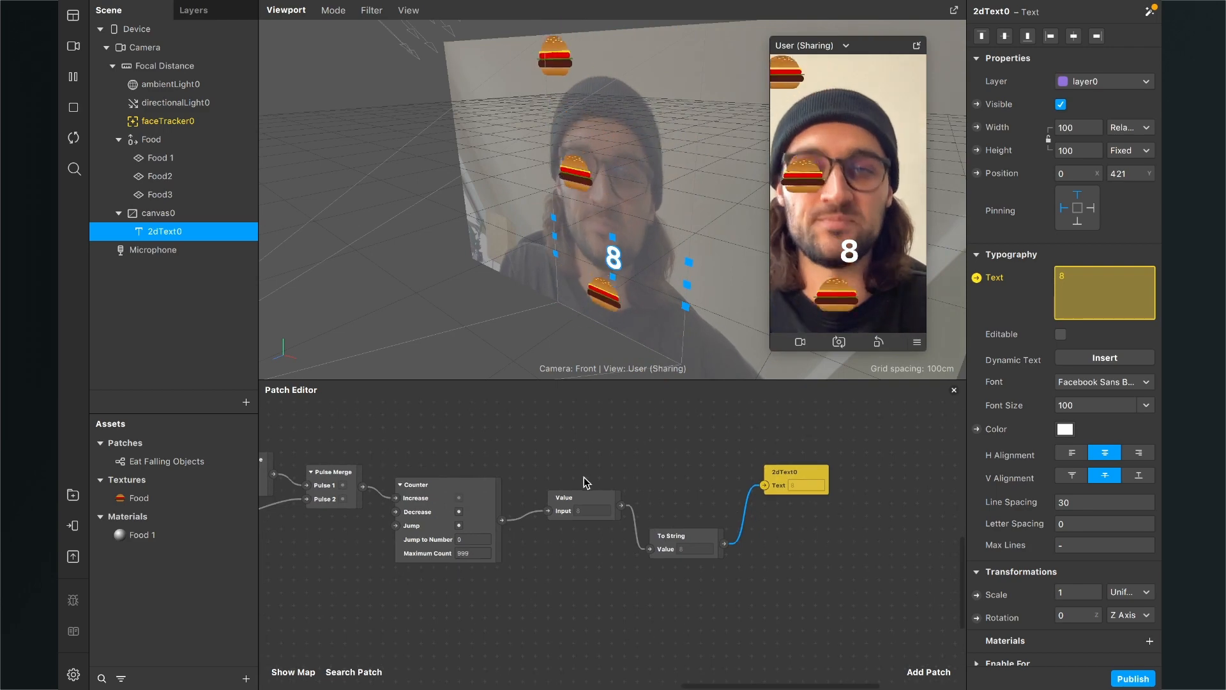
scroll(503, 452, left, 3)
scroll(504, 452, down, 3)
scroll(503, 452, left, 3)
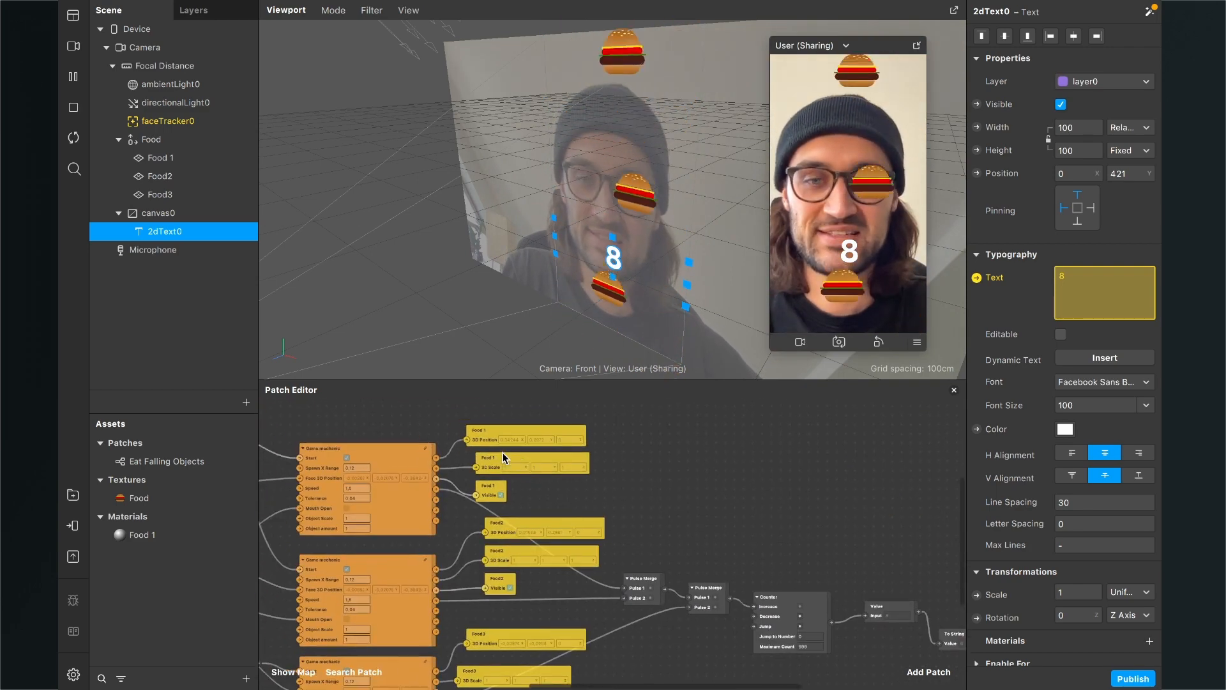
scroll(503, 453, left, 3)
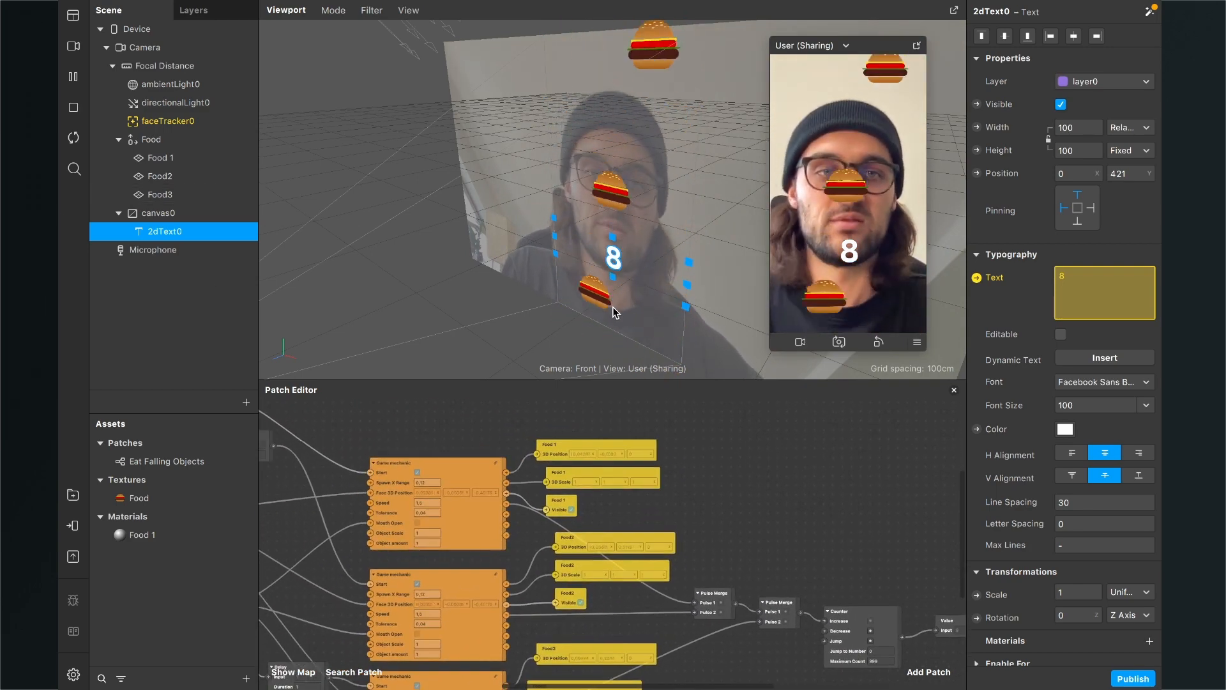
scroll(511, 461, left, 5)
scroll(512, 462, up, 2)
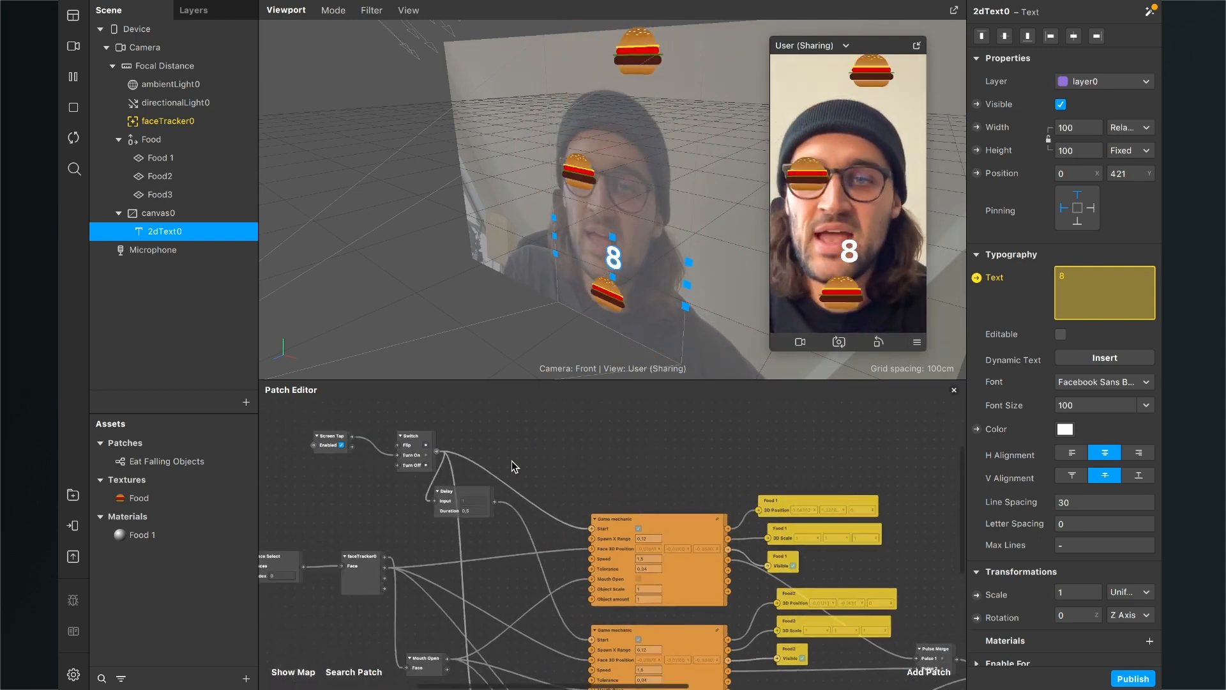
scroll(511, 461, left, 4)
scroll(511, 461, down, 1)
scroll(511, 461, up, 2)
scroll(512, 461, up, 5)
scroll(512, 462, left, 1)
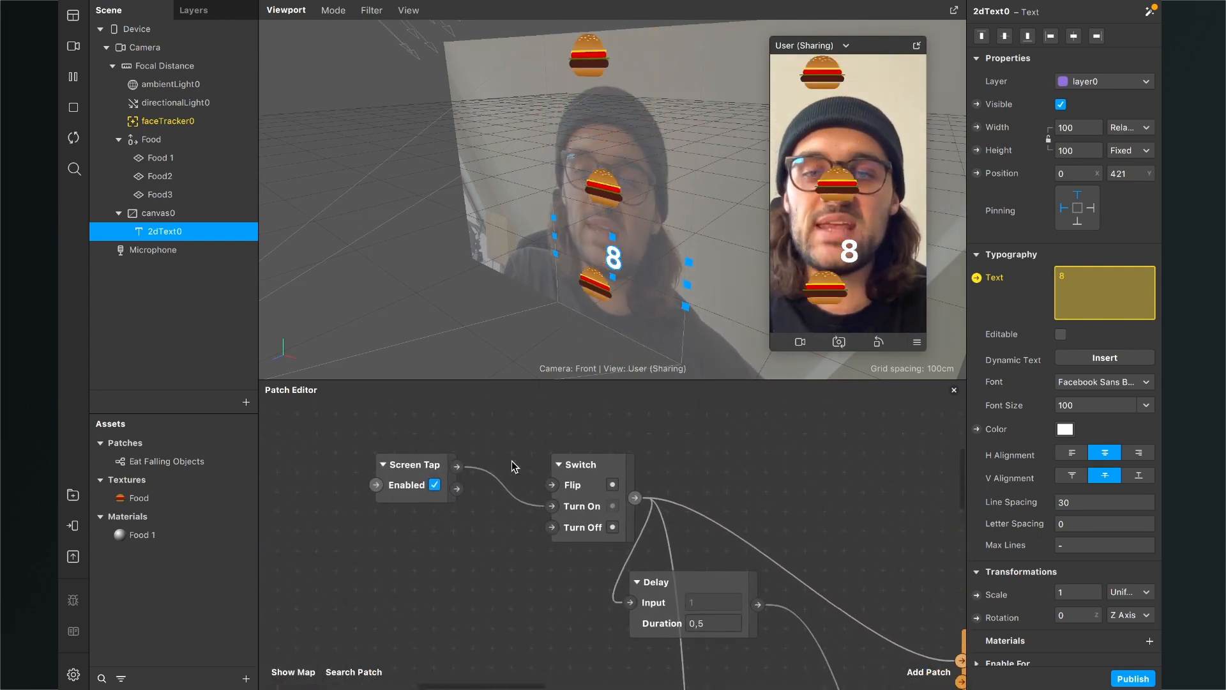
drag(571, 381, 597, 219)
drag(874, 46, 950, 46)
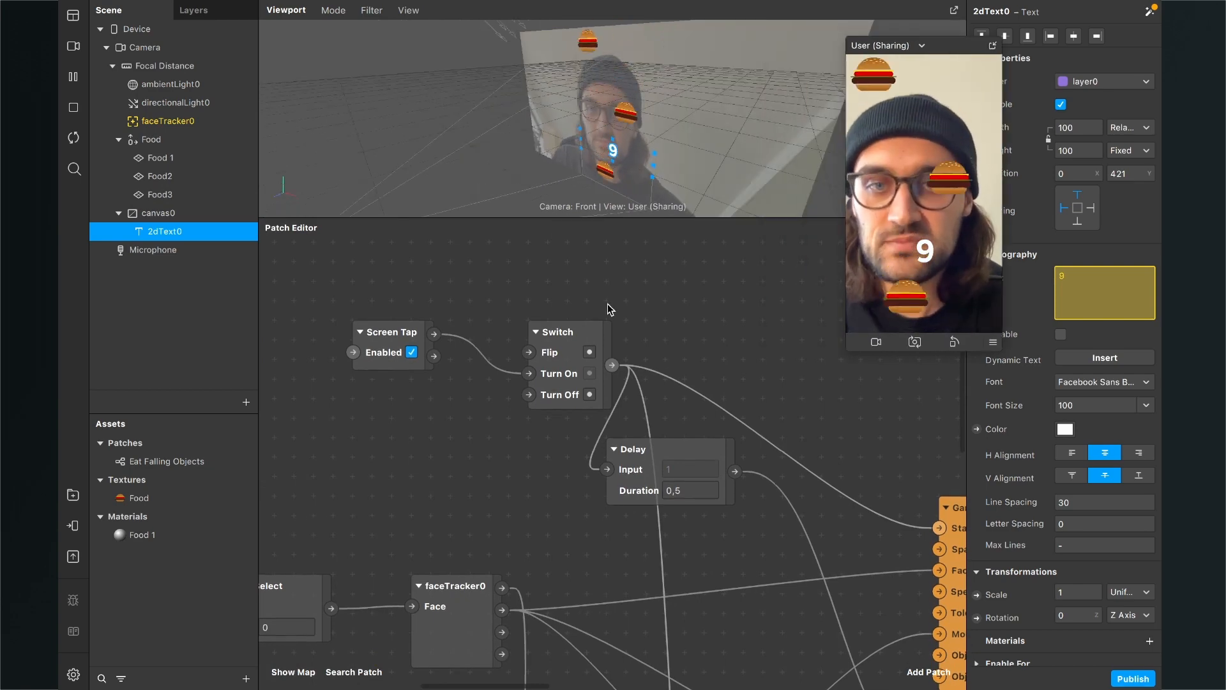
- Move the Delay patch farther right from the Switch patch to free up space
scroll(498, 367, up, 4)
scroll(498, 368, right, 5)
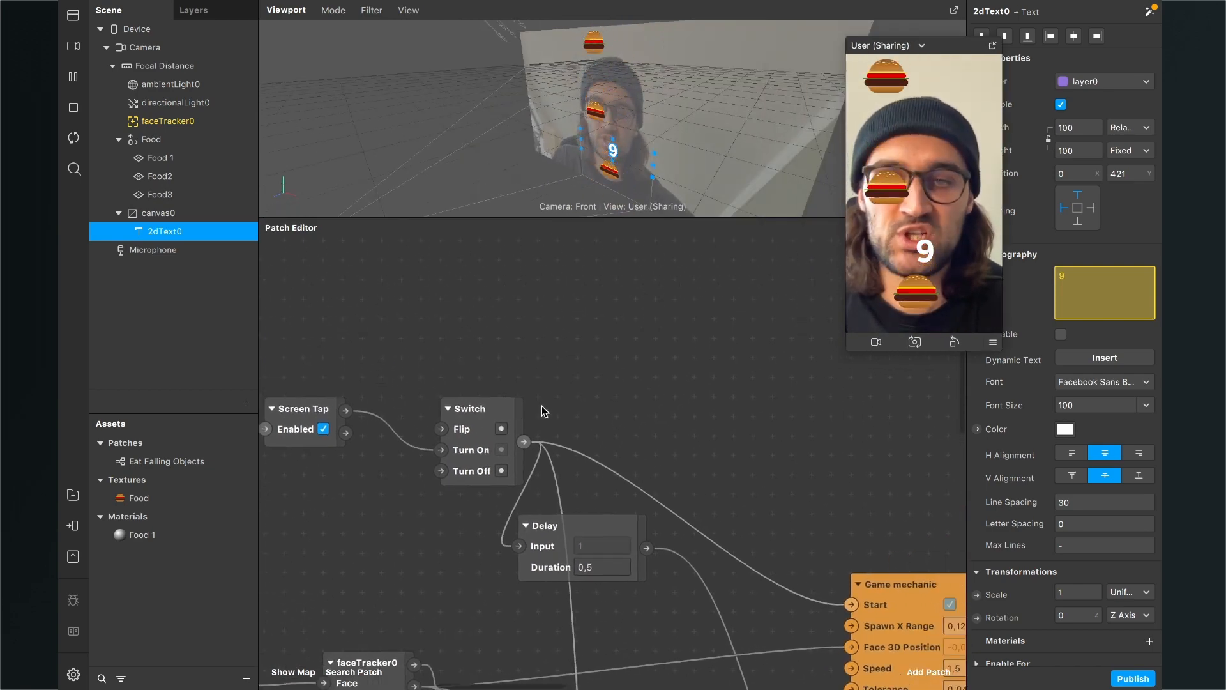
scroll(542, 405, right, 1)
scroll(542, 405, up, 1)
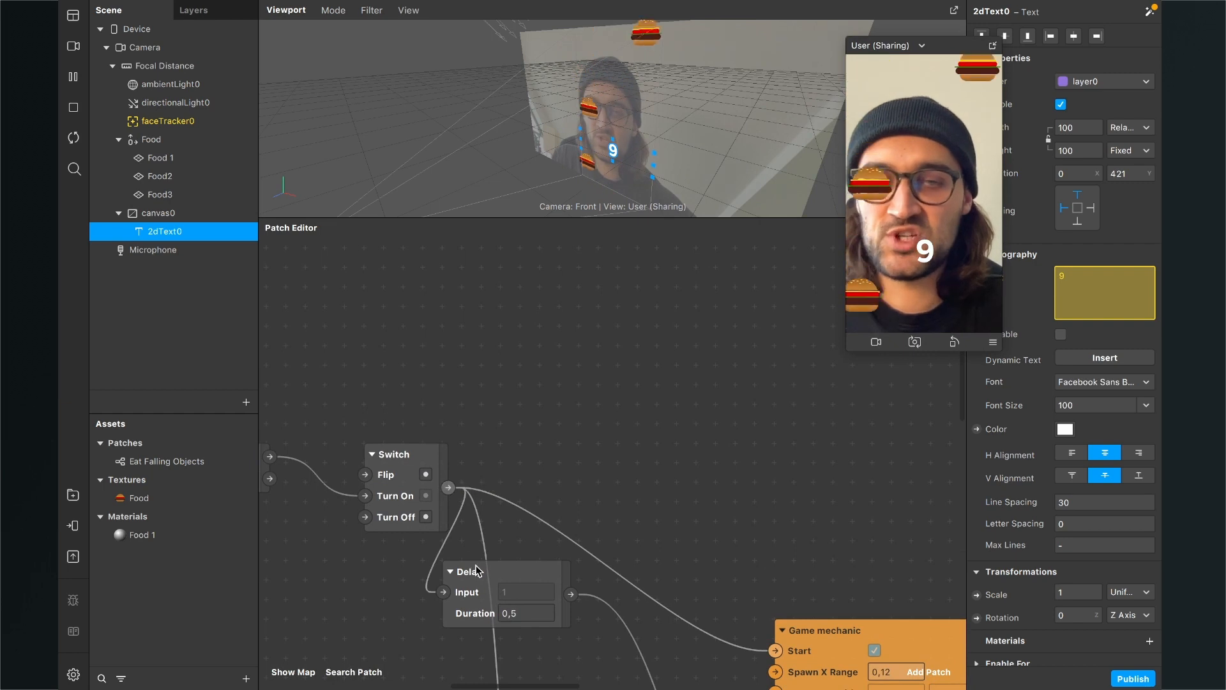
drag(476, 566, 552, 565)
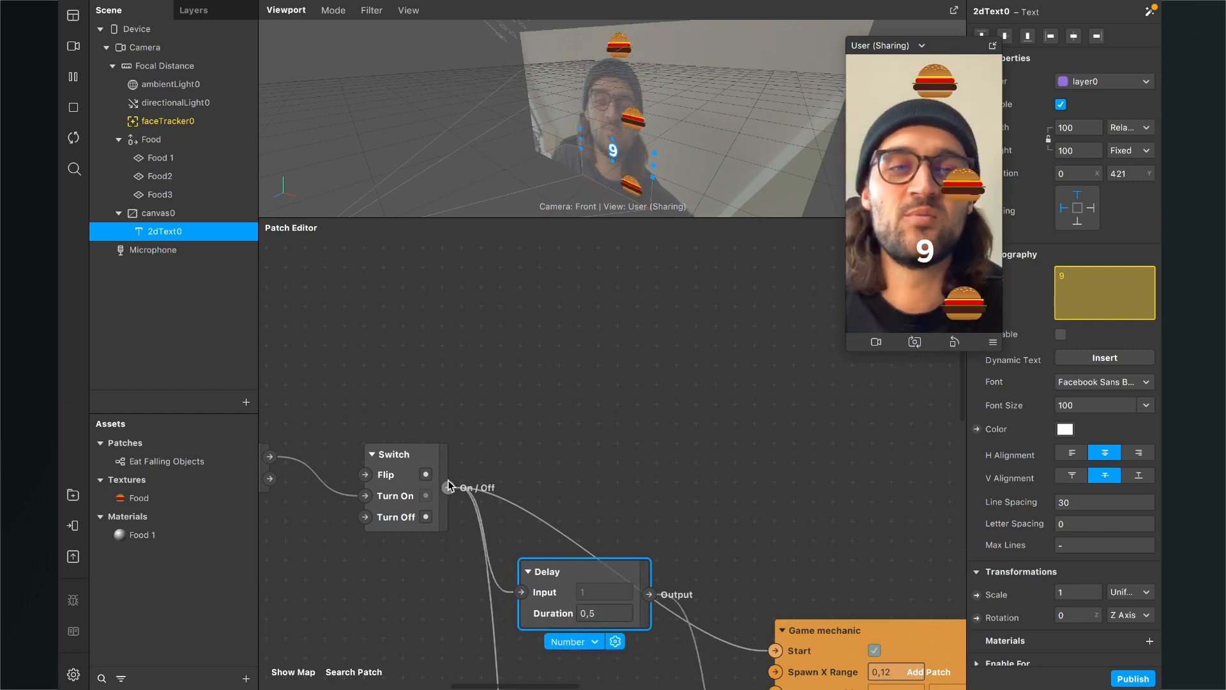
scroll(819, 550, up, 3)
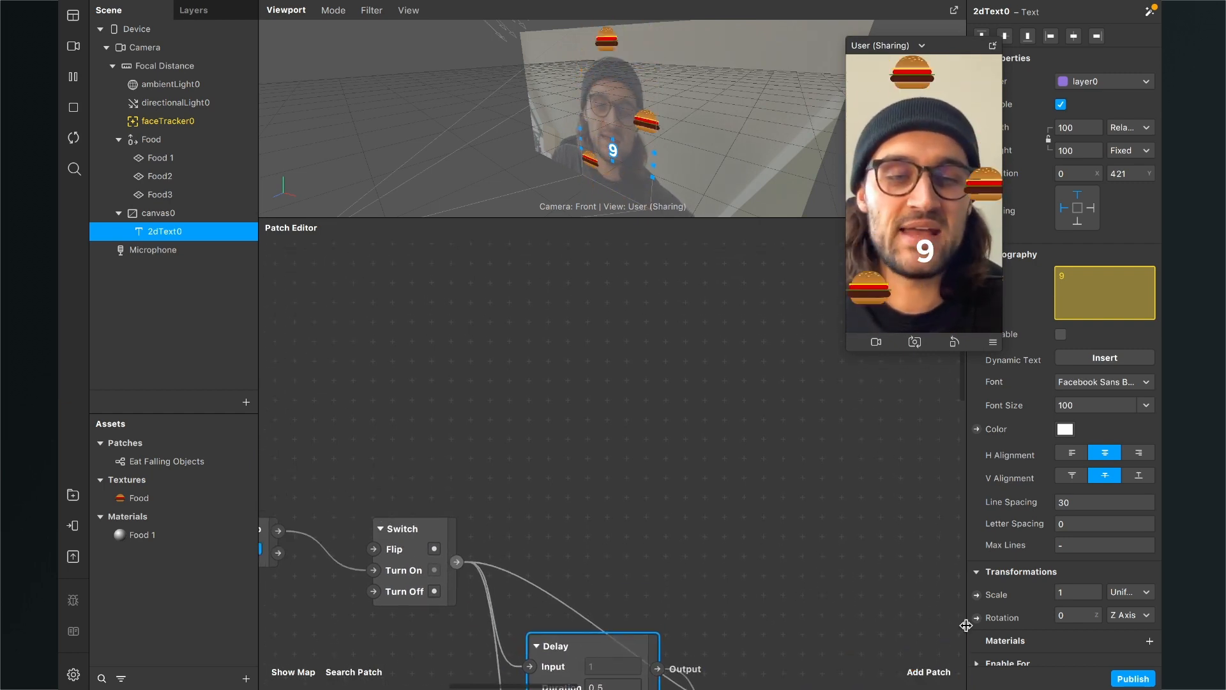
- Add an Animation patch above the Delay patch and trigger its Play input from the Switch output through a Pulse patch
click(929, 672)
text(ani)
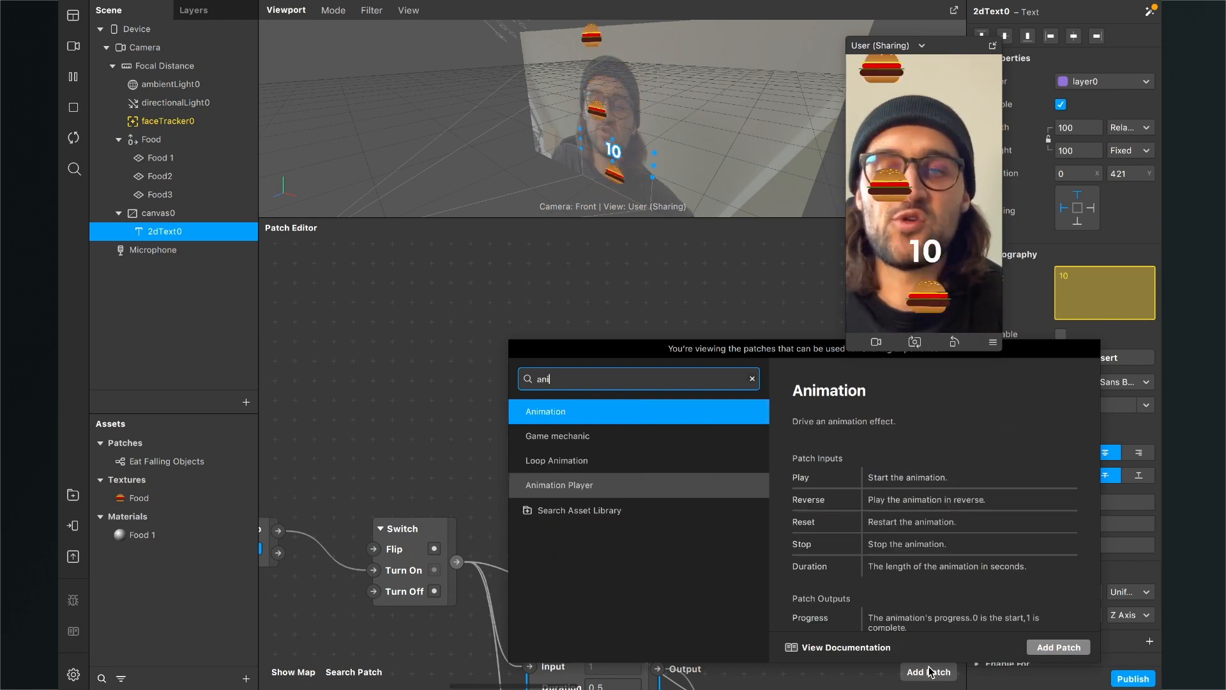
key(Return)
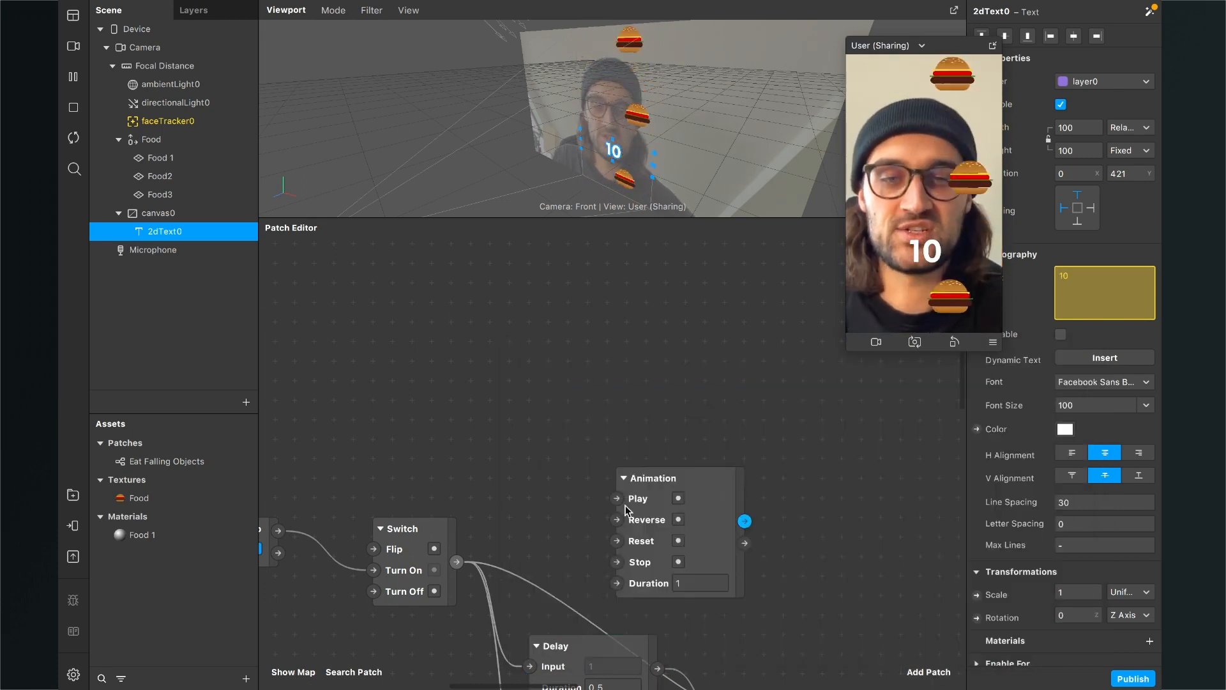
drag(661, 484, 612, 359)
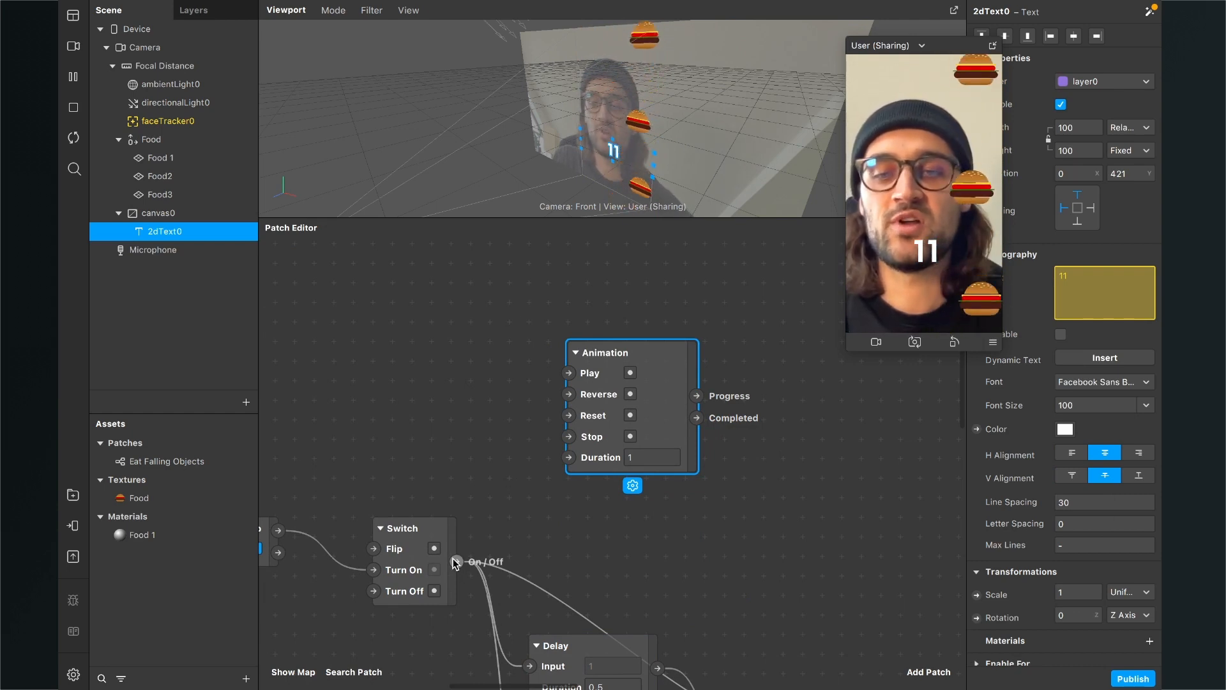
drag(456, 561, 672, 359)
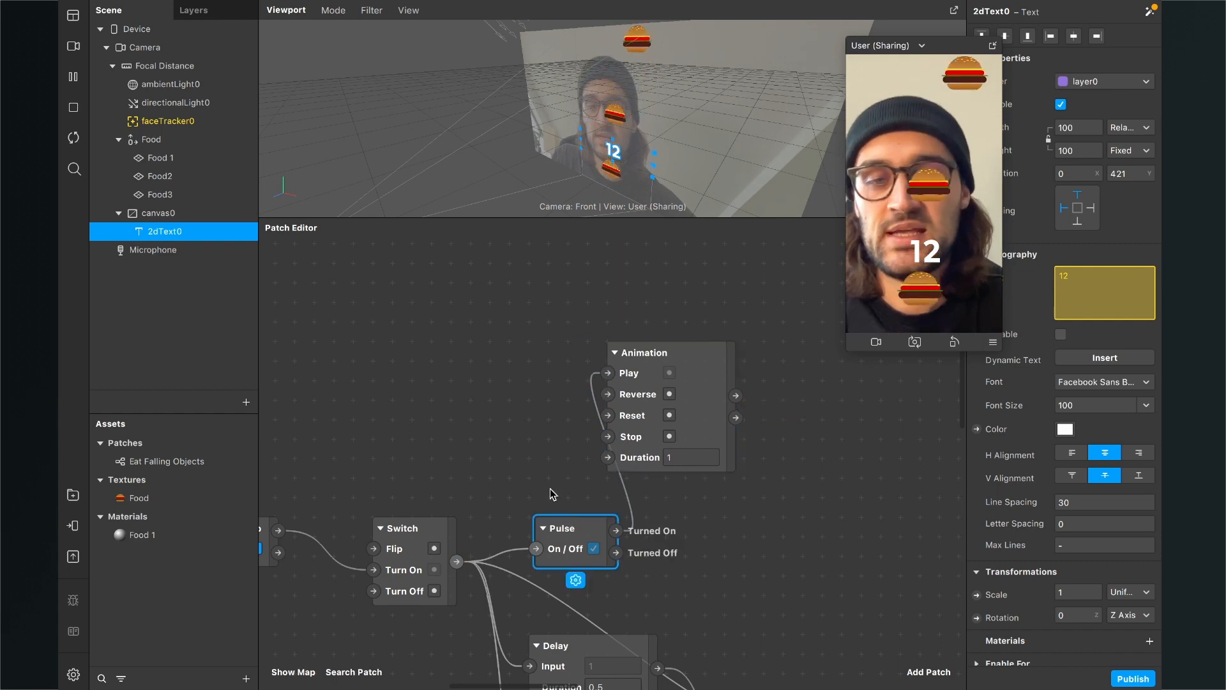
drag(558, 528, 474, 392)
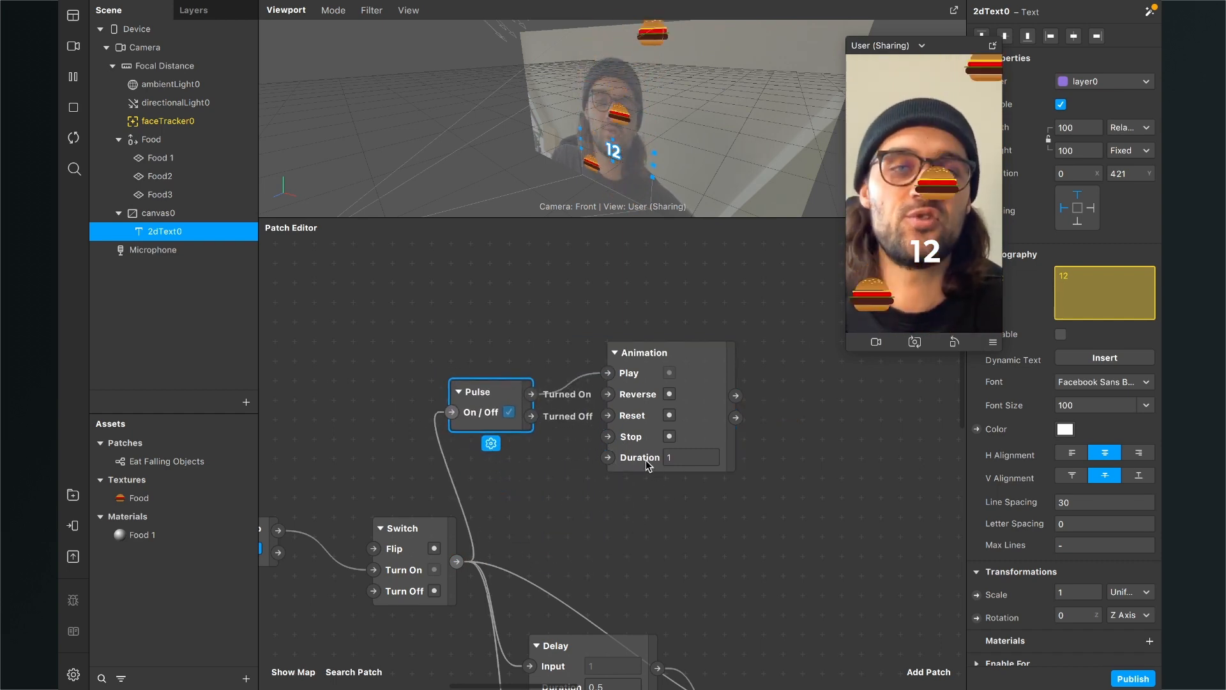
- Set the Animation patch's Duration to 10
click(673, 458)
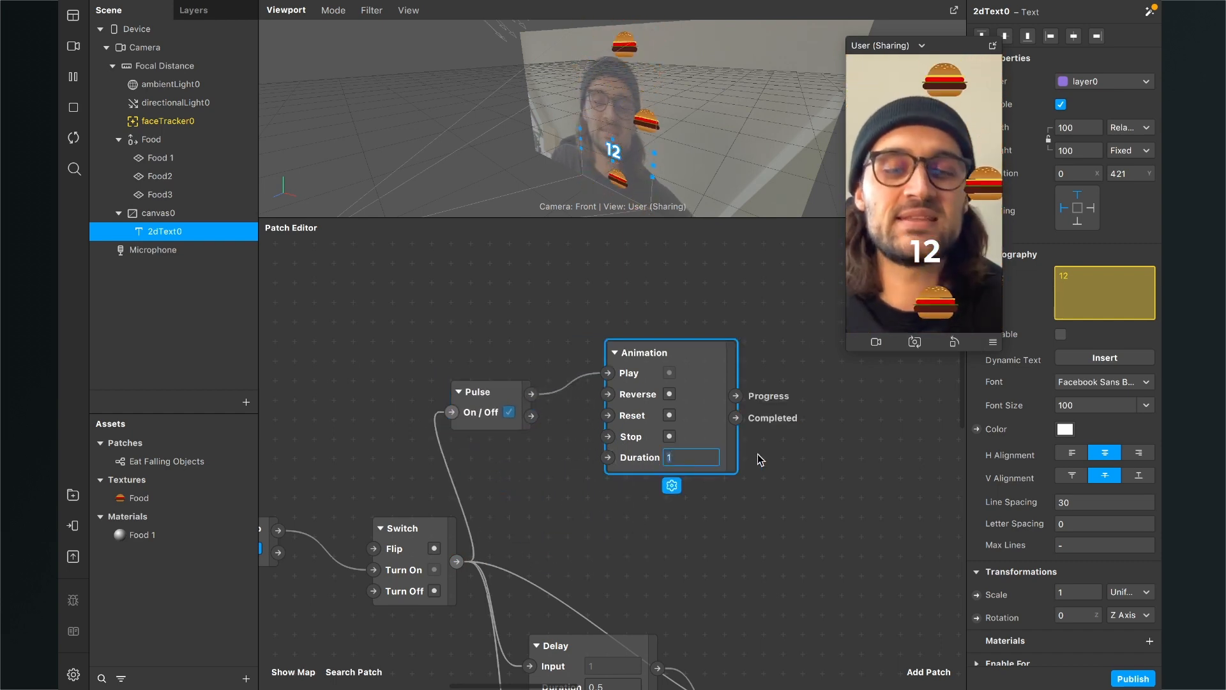
text(0)
key(Return)
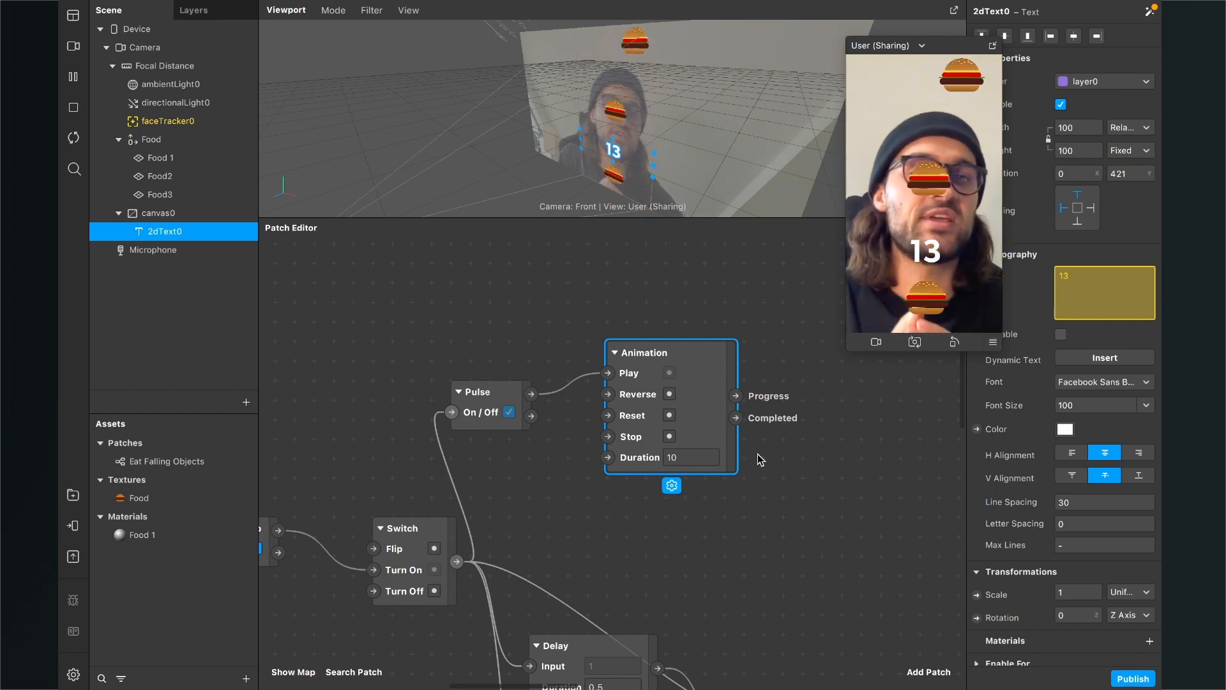
- Rename the existing 2D text as Score and add a second 2D text named Timer to the same canvas
scroll(761, 459, right, 3)
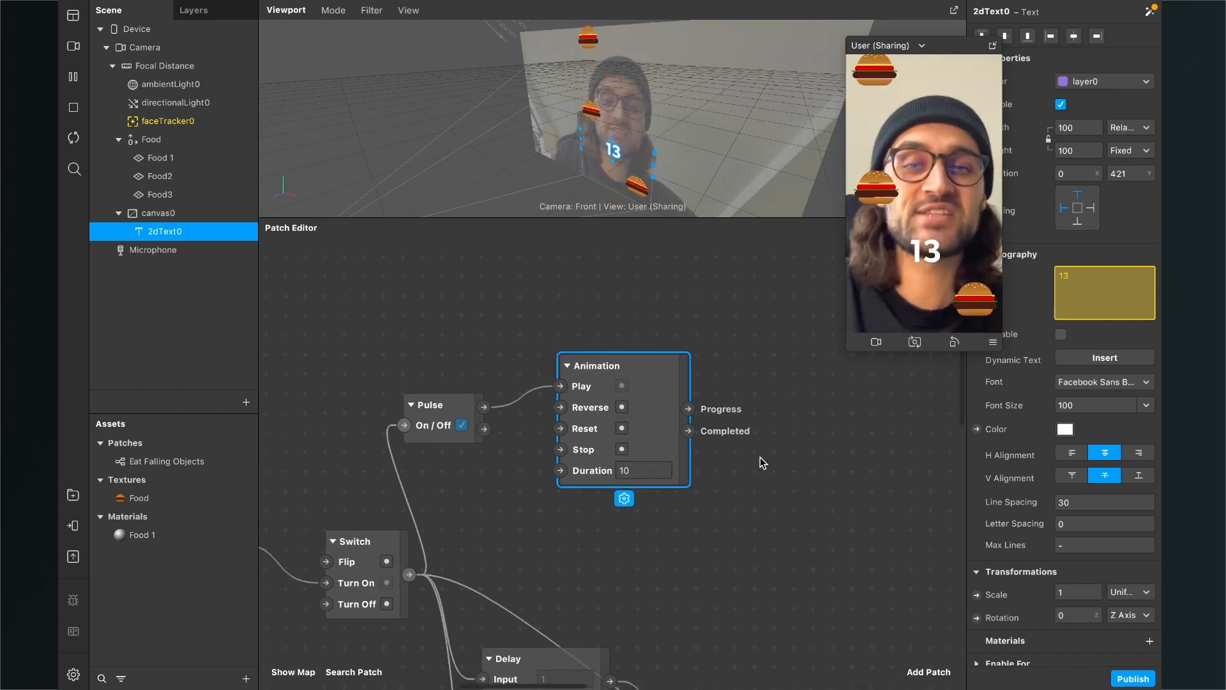
scroll(760, 462, right, 2)
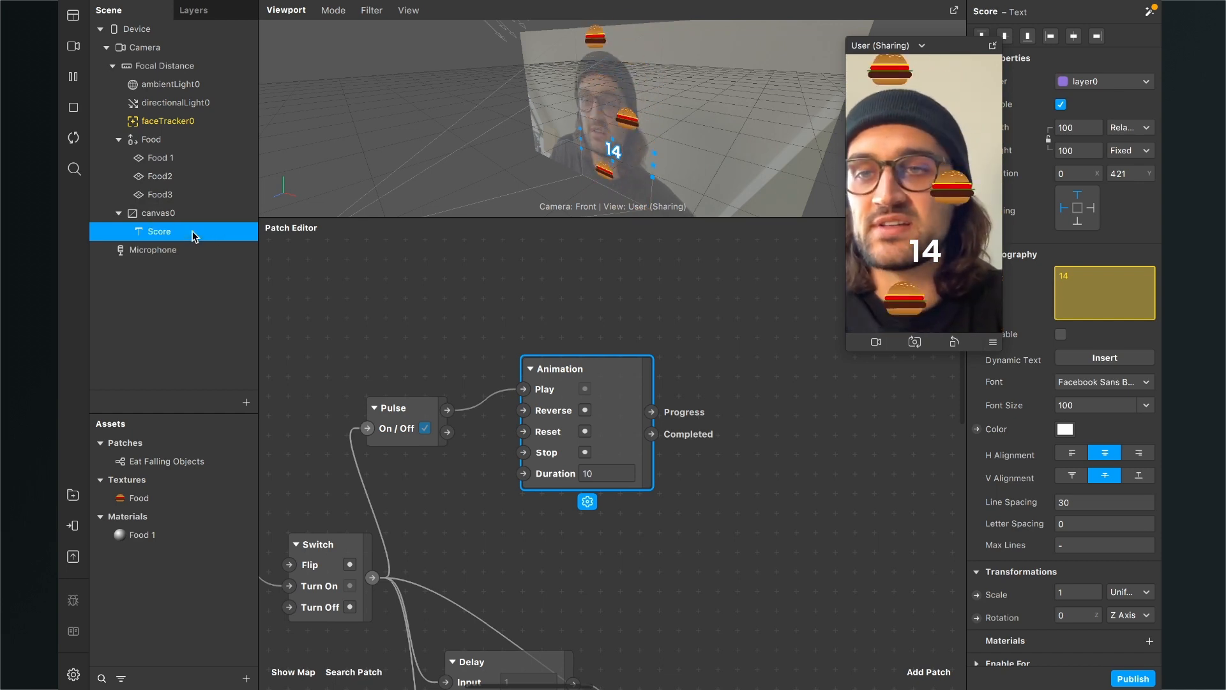
click(237, 363)
click(245, 402)
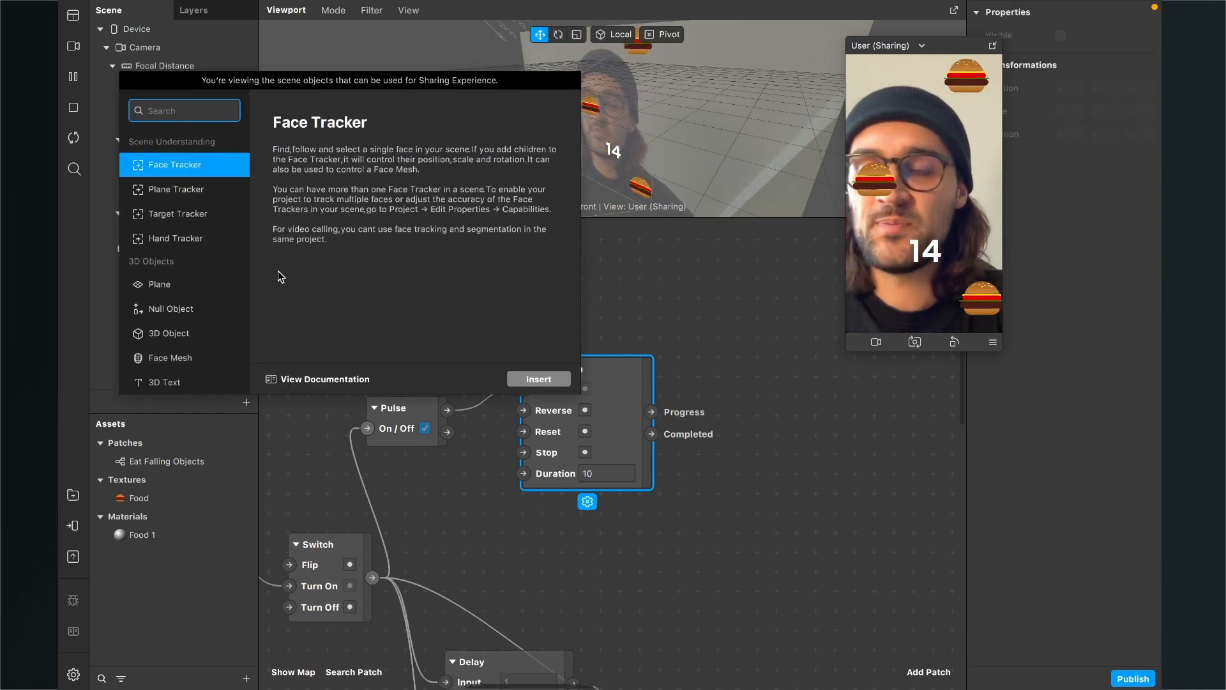
text(2D)
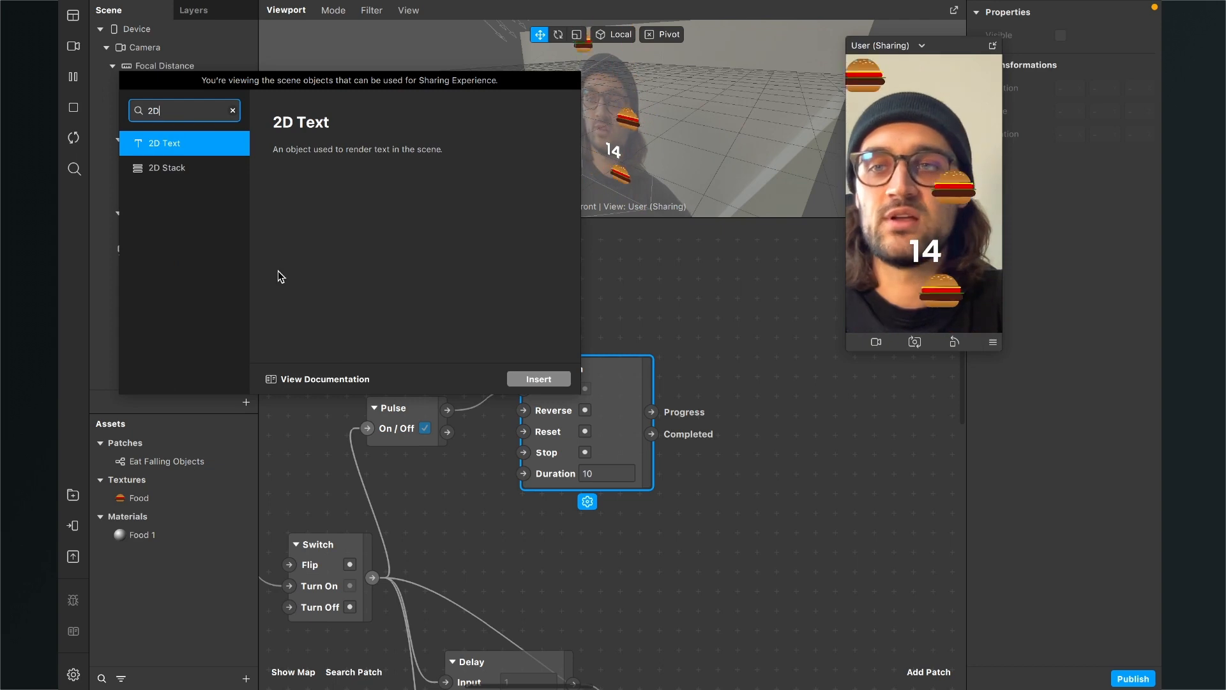
key(Return)
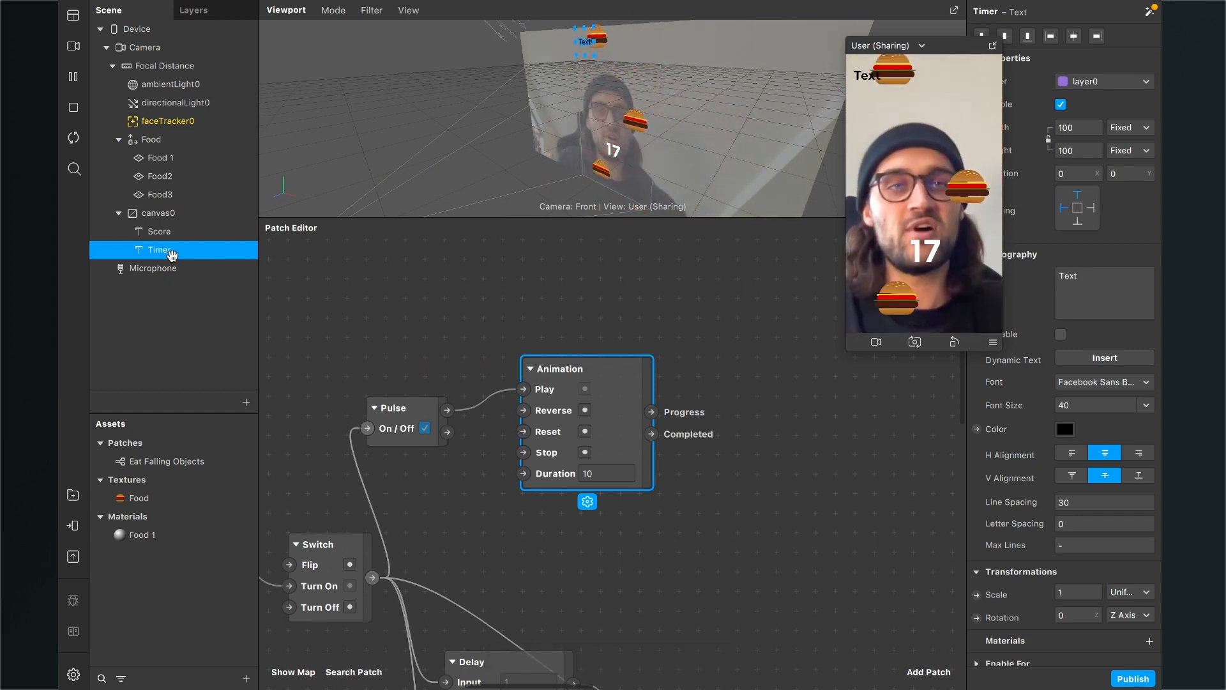
- Make the Timer text fill the canvas width and create a patch for its Text property
drag(947, 49, 867, 53)
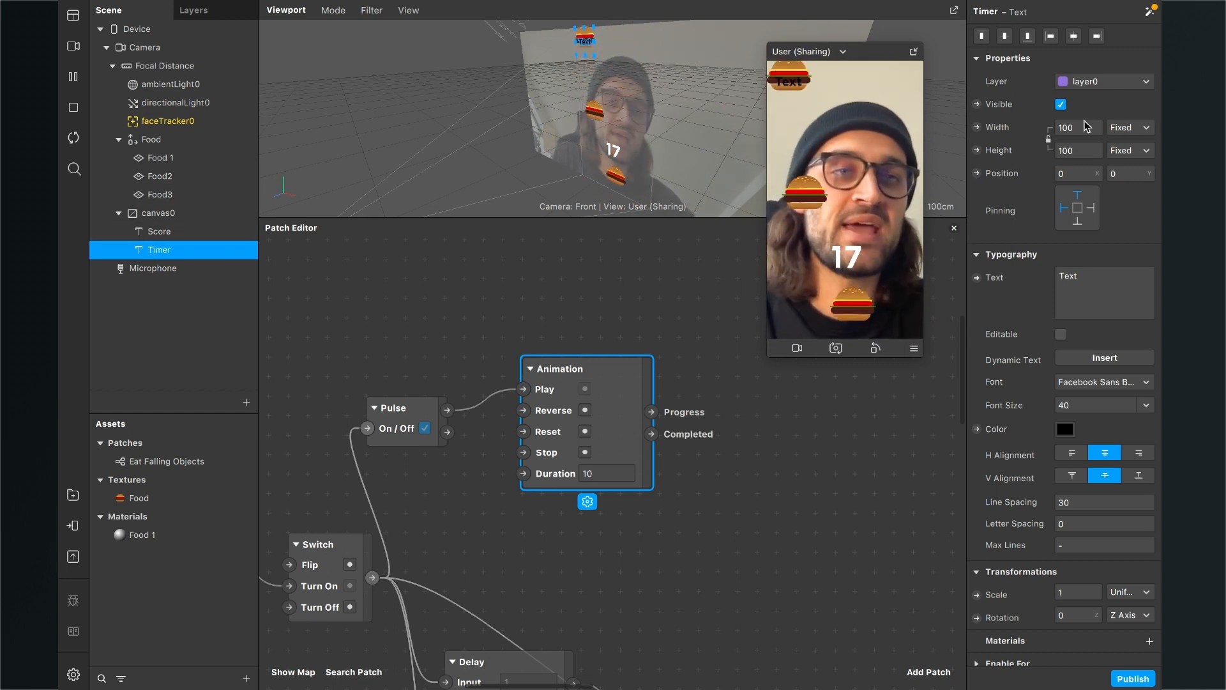
click(1084, 127)
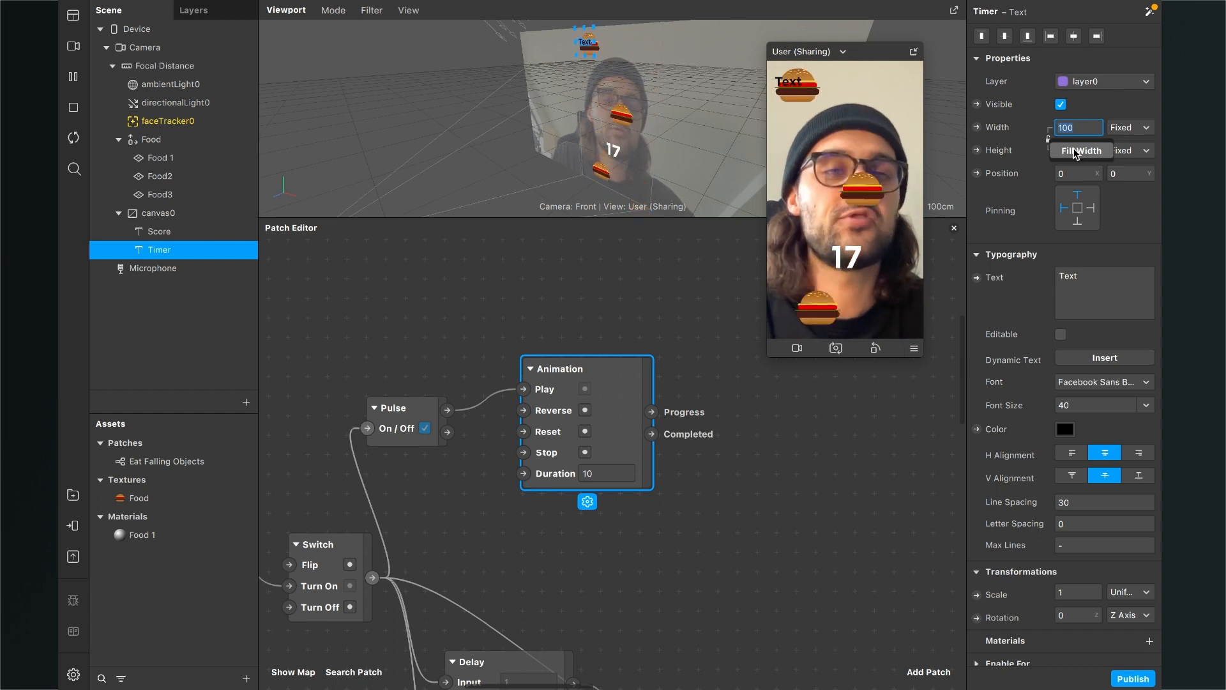
click(1077, 151)
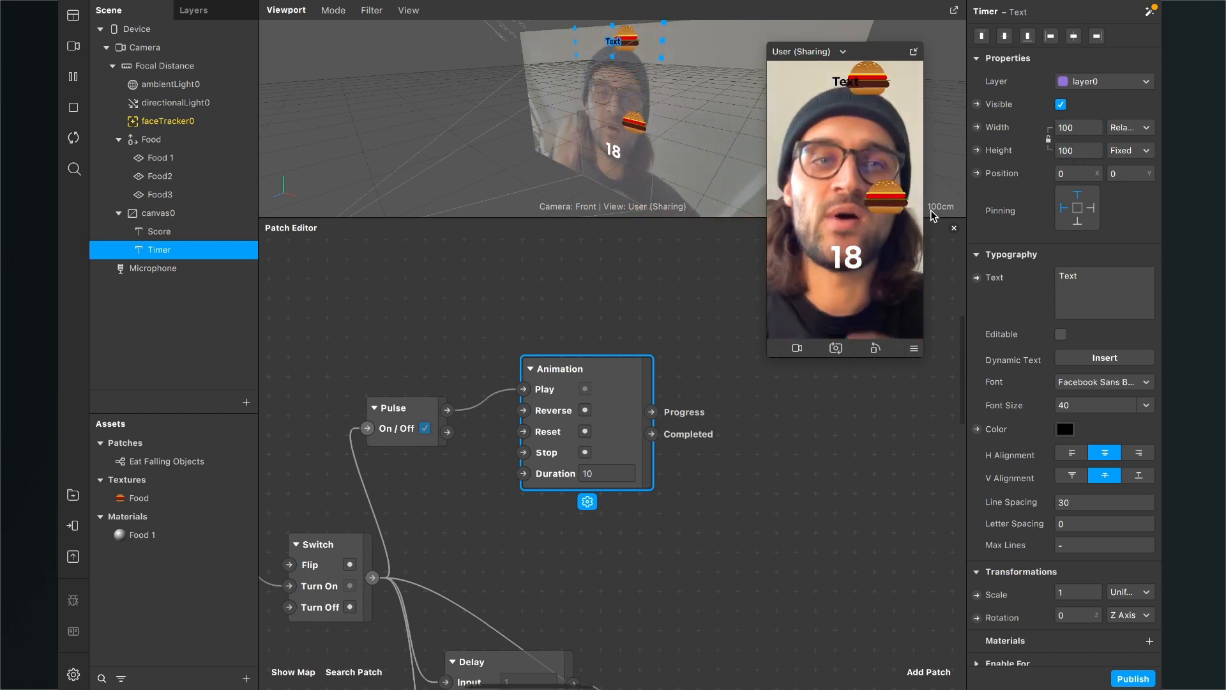
click(977, 279)
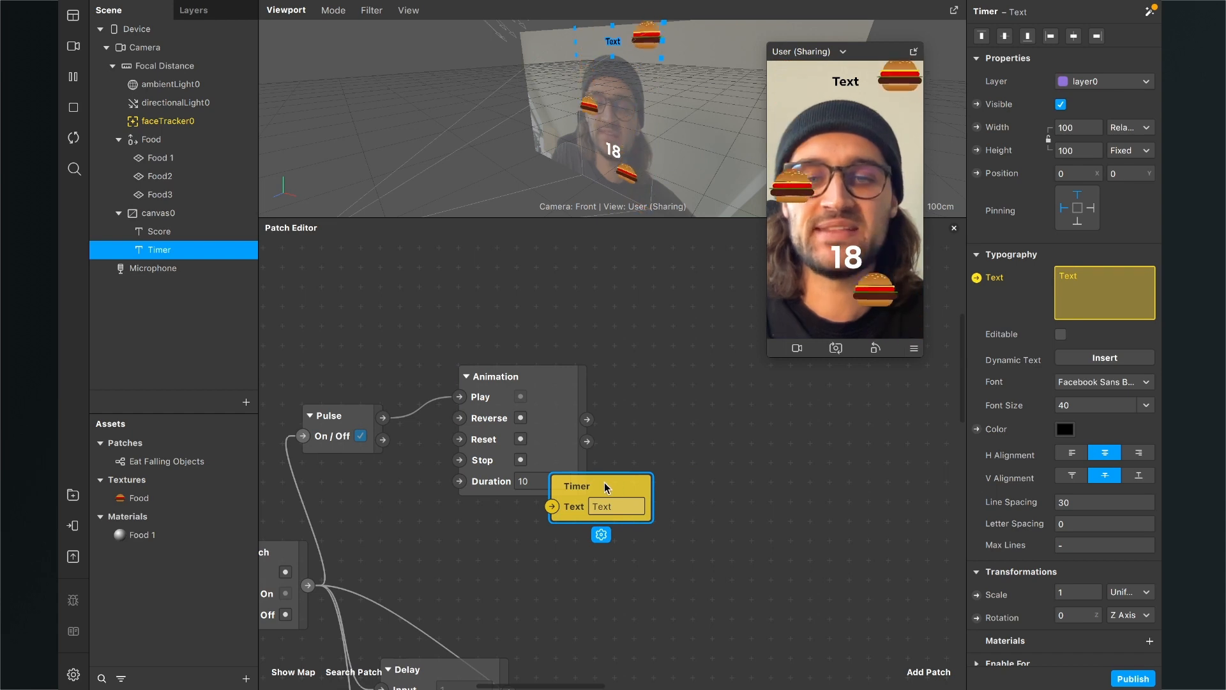
- Move the Timer text patch farther to the right of the Animation patch to leave room between them
drag(605, 488, 845, 437)
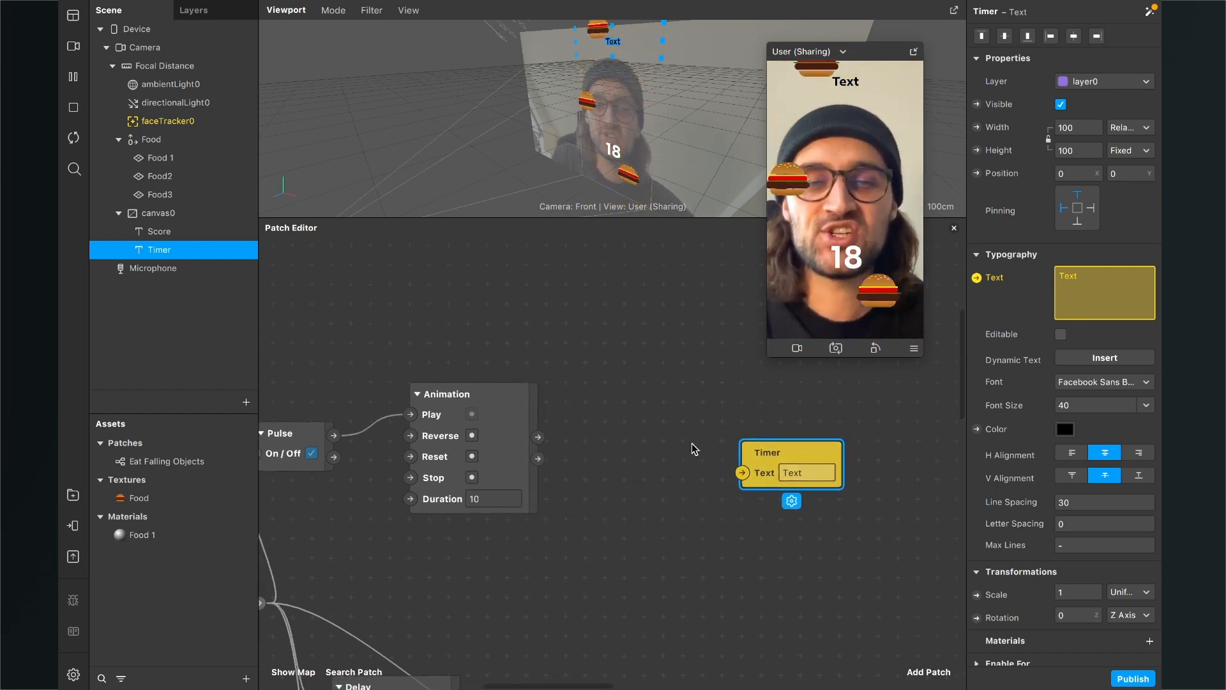
scroll(700, 447, right, 5)
drag(688, 476, 785, 457)
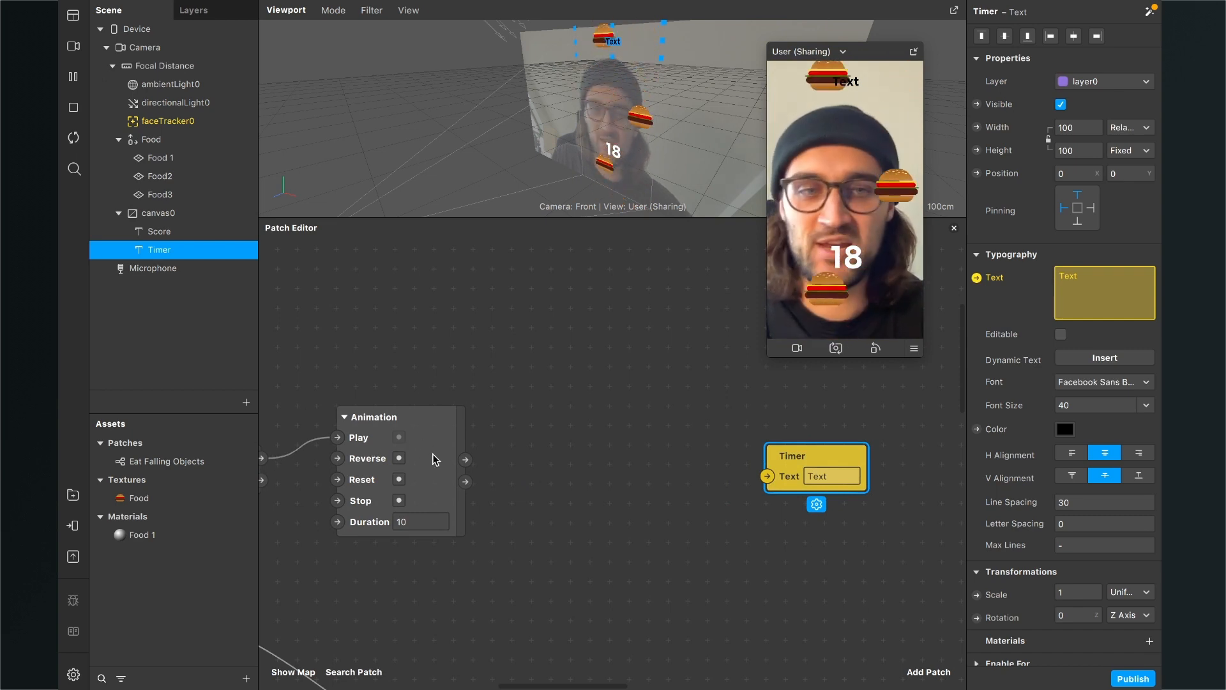
drag(789, 461, 883, 435)
scroll(577, 451, right, 1)
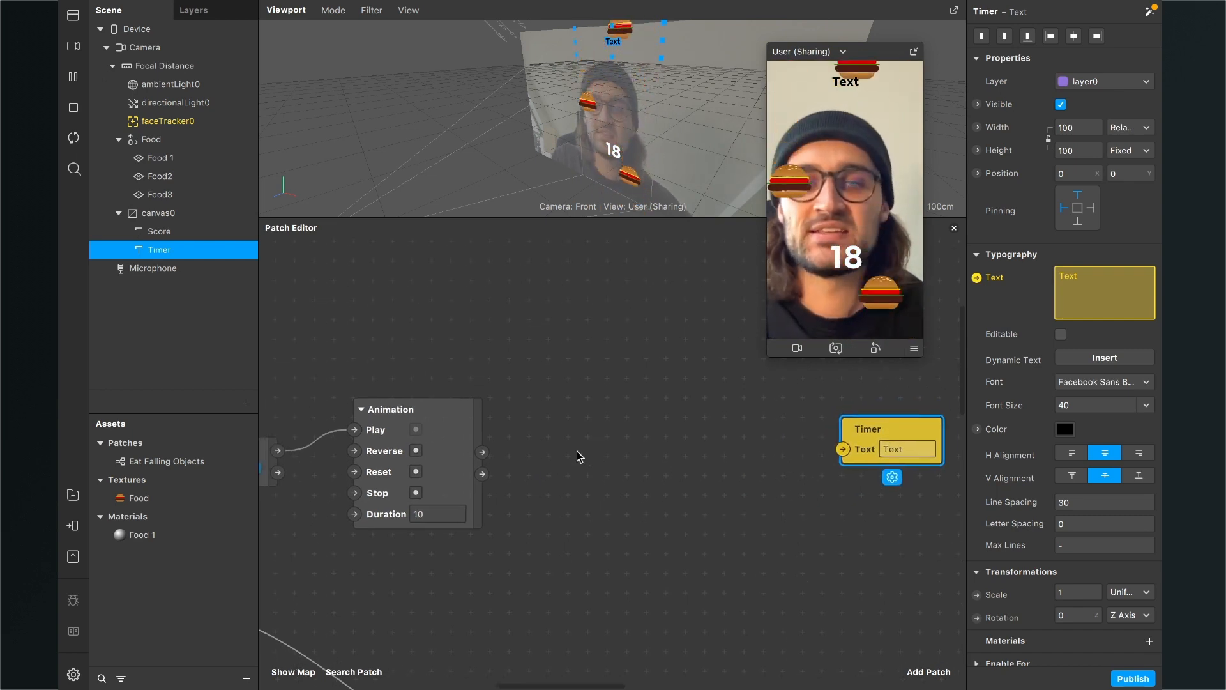
scroll(577, 451, right, 1)
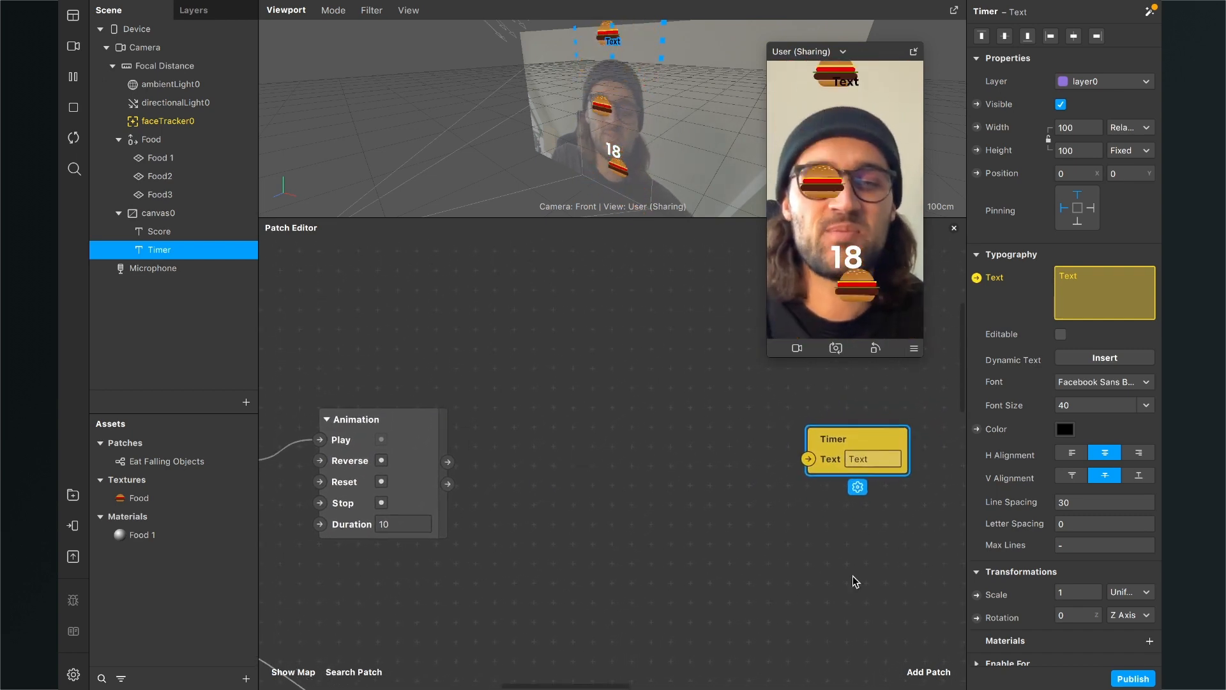
- Add a To Range patch beside the Animation patch and connect Animation's Progress output to its value input
click(916, 669)
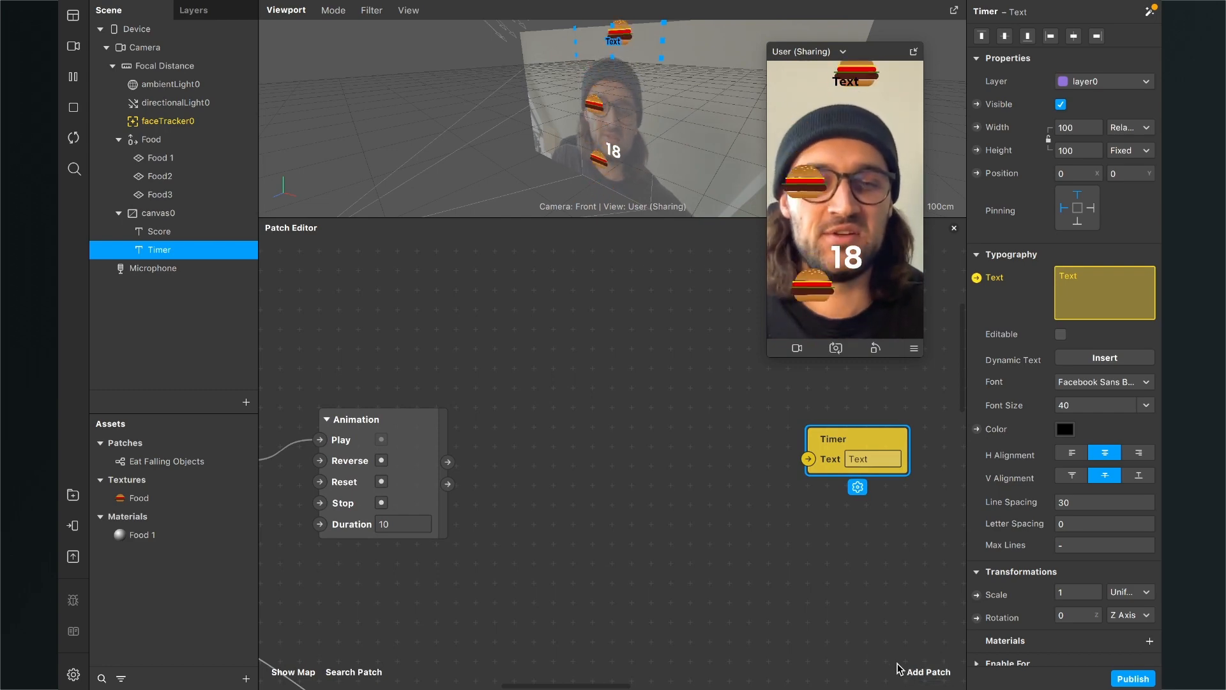
text(to)
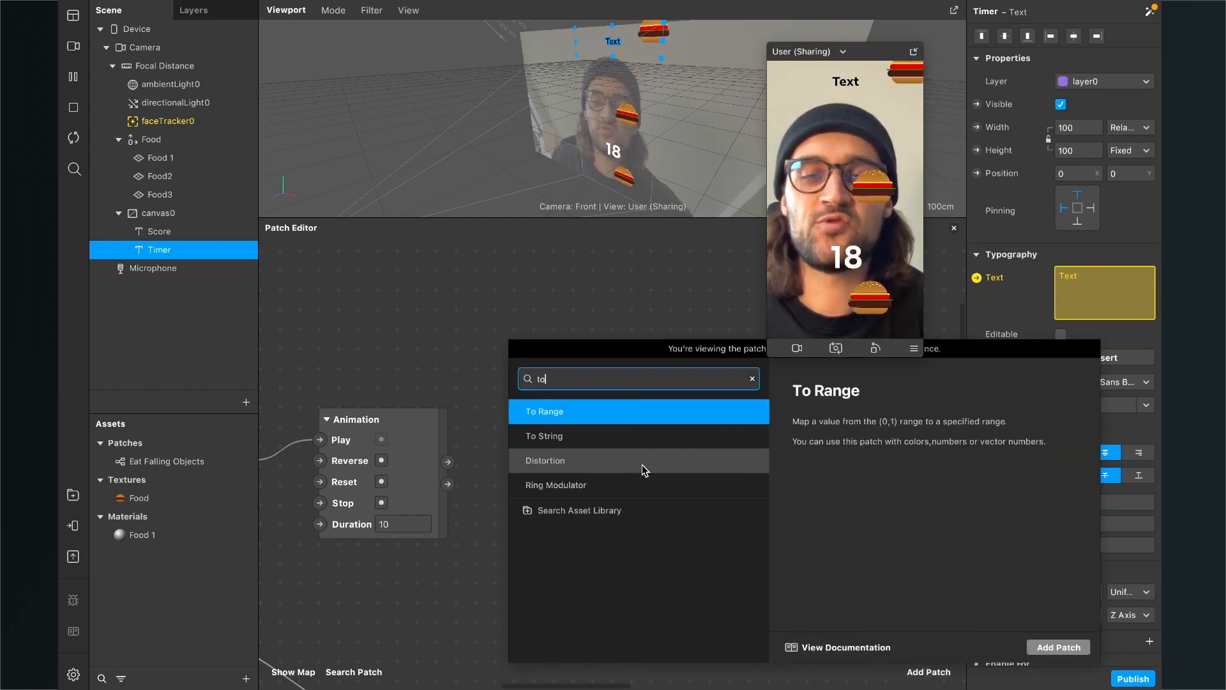
text( range)
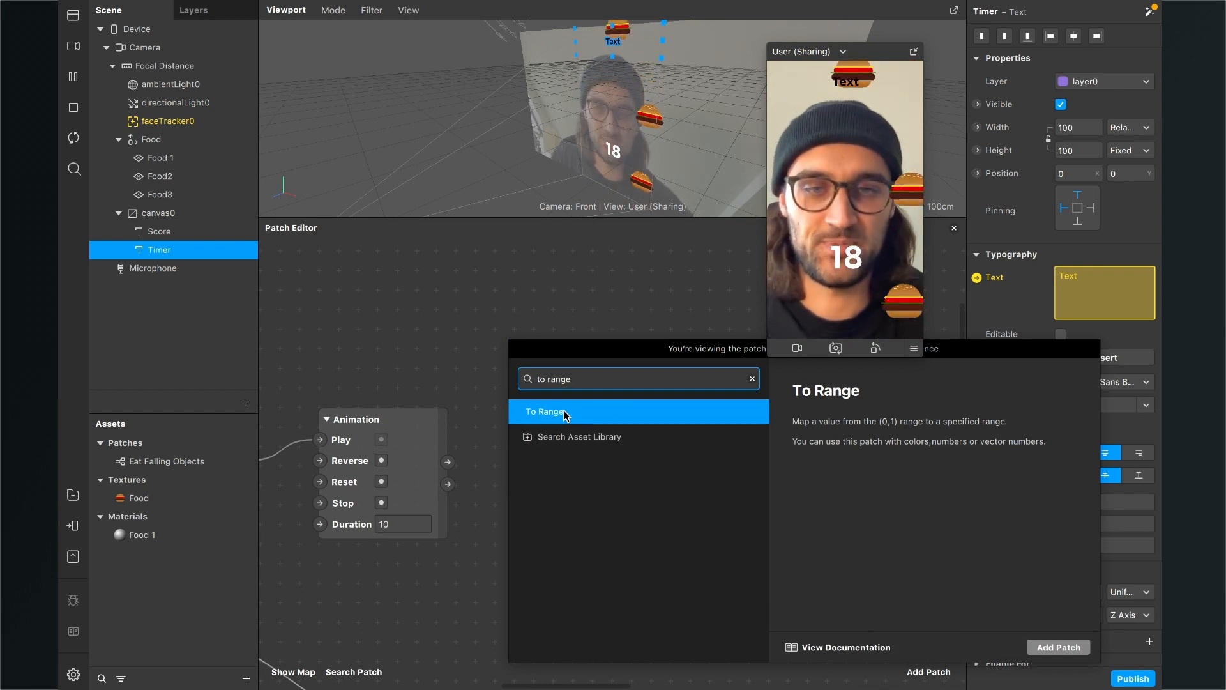
click(566, 416)
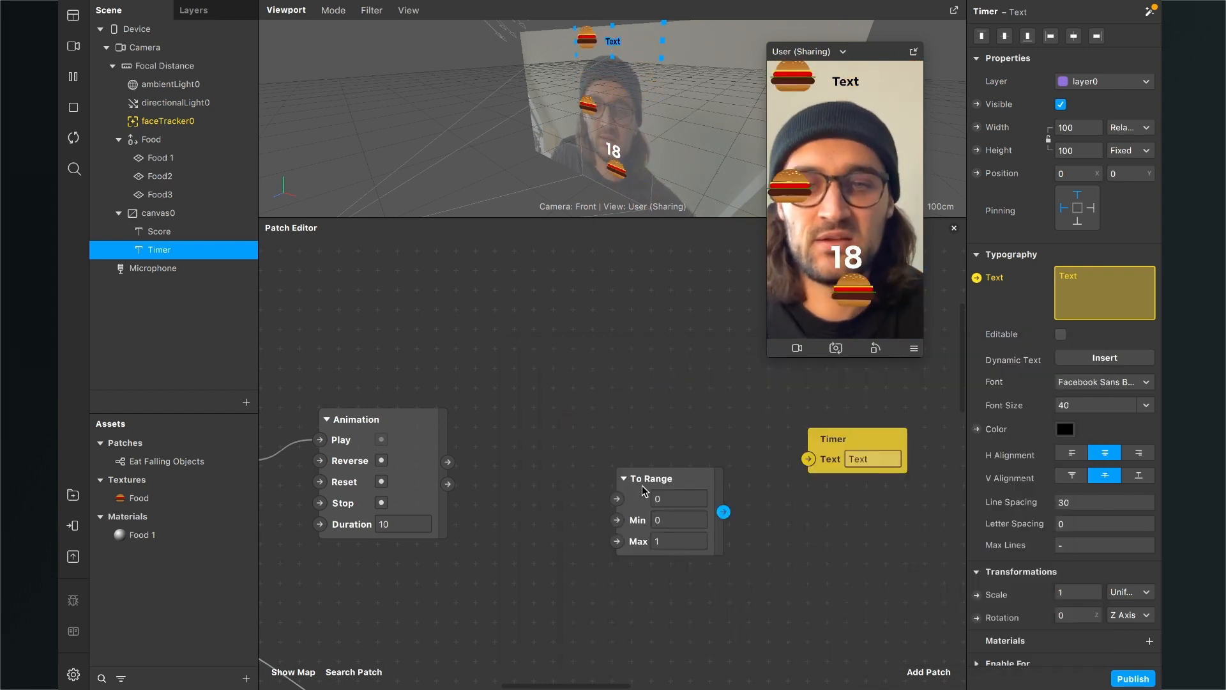
drag(647, 489, 554, 448)
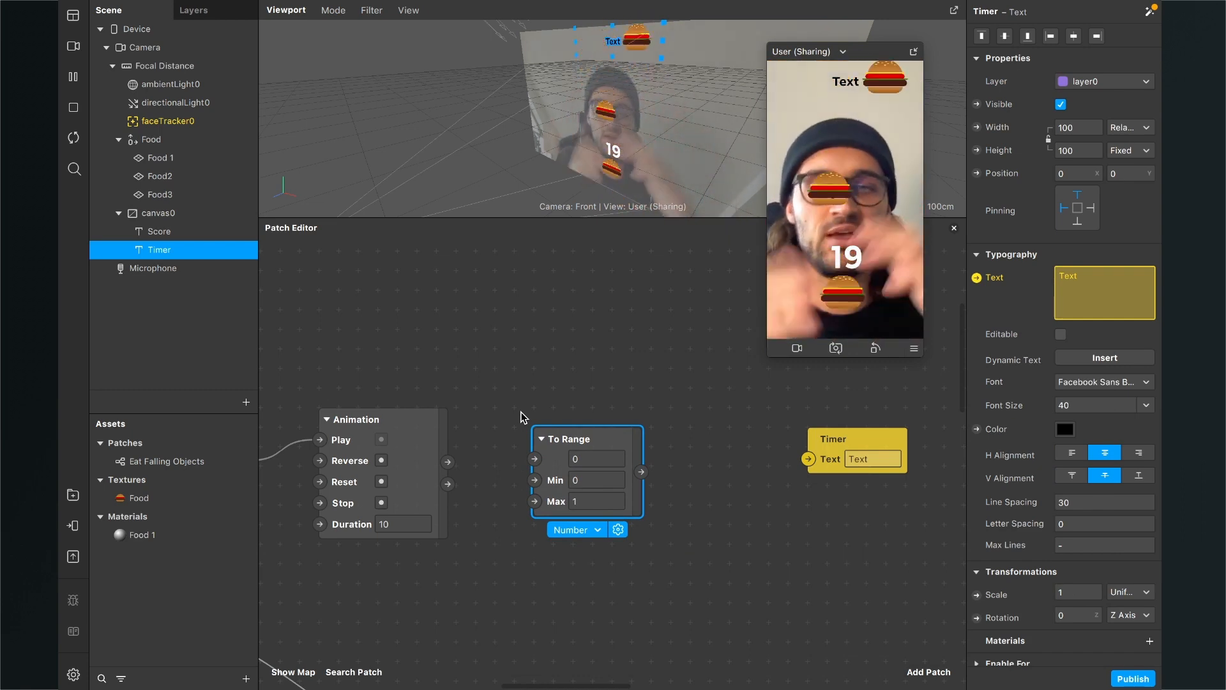
drag(615, 429, 614, 409)
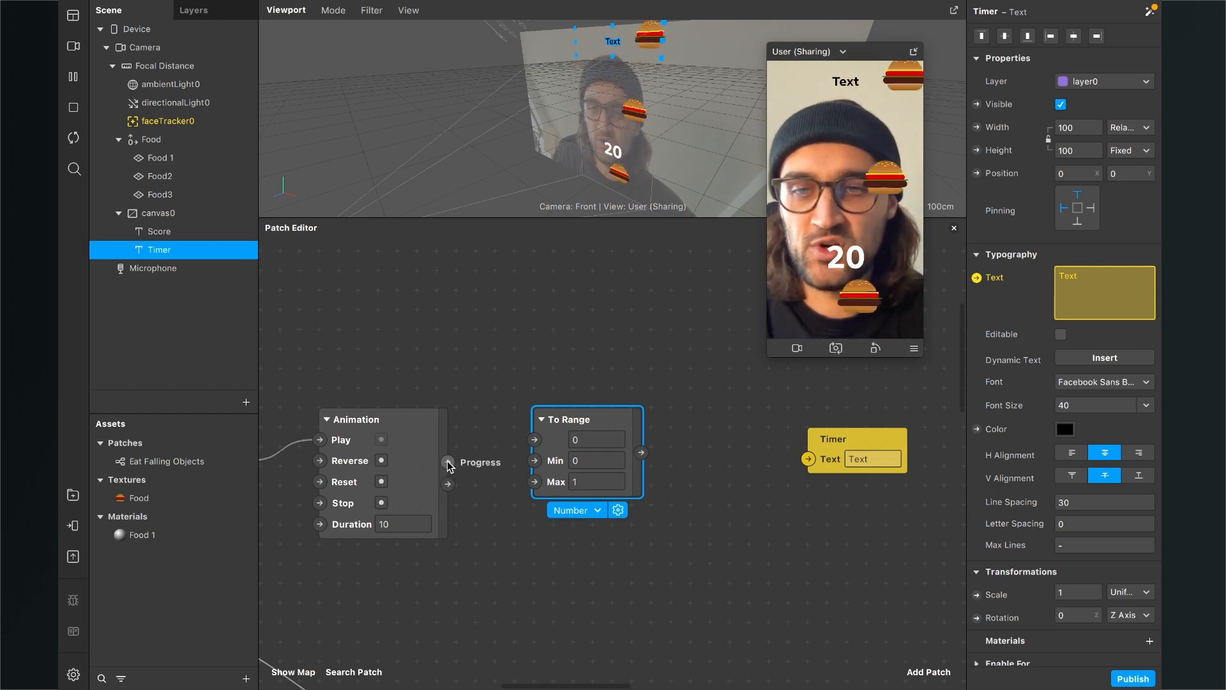
drag(447, 461, 534, 441)
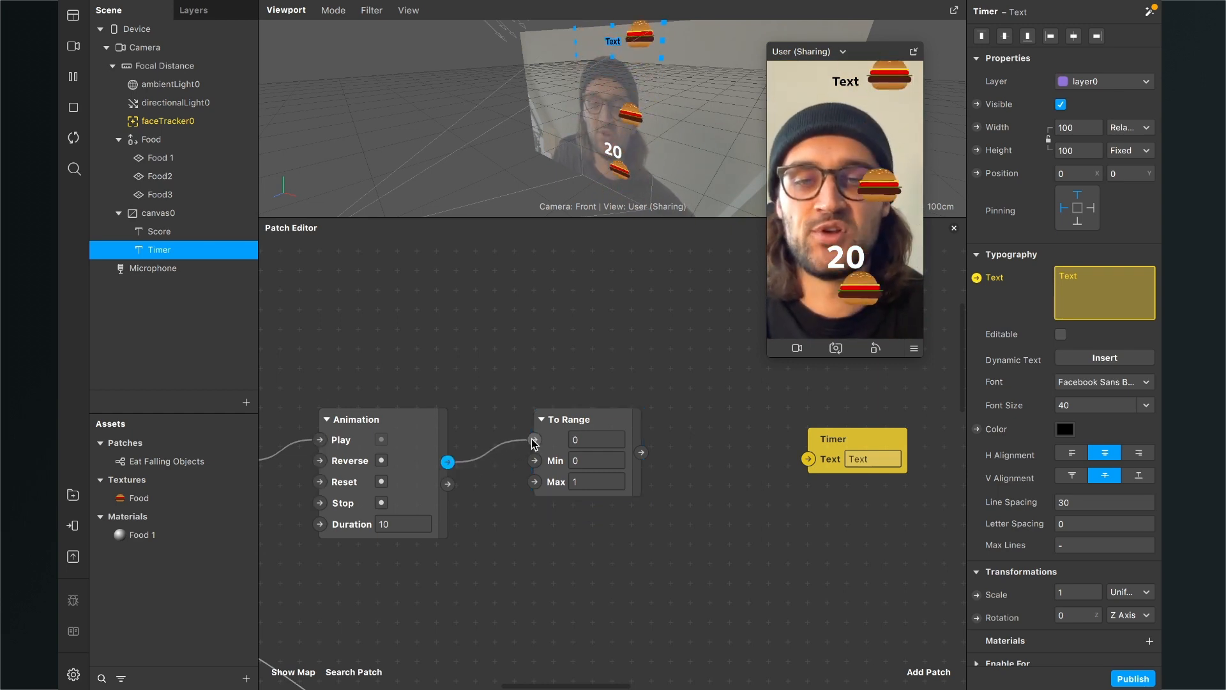
- Set the To Range patch's Min to 10 and Max to 0 for a countdown
drag(610, 420, 631, 420)
click(612, 456)
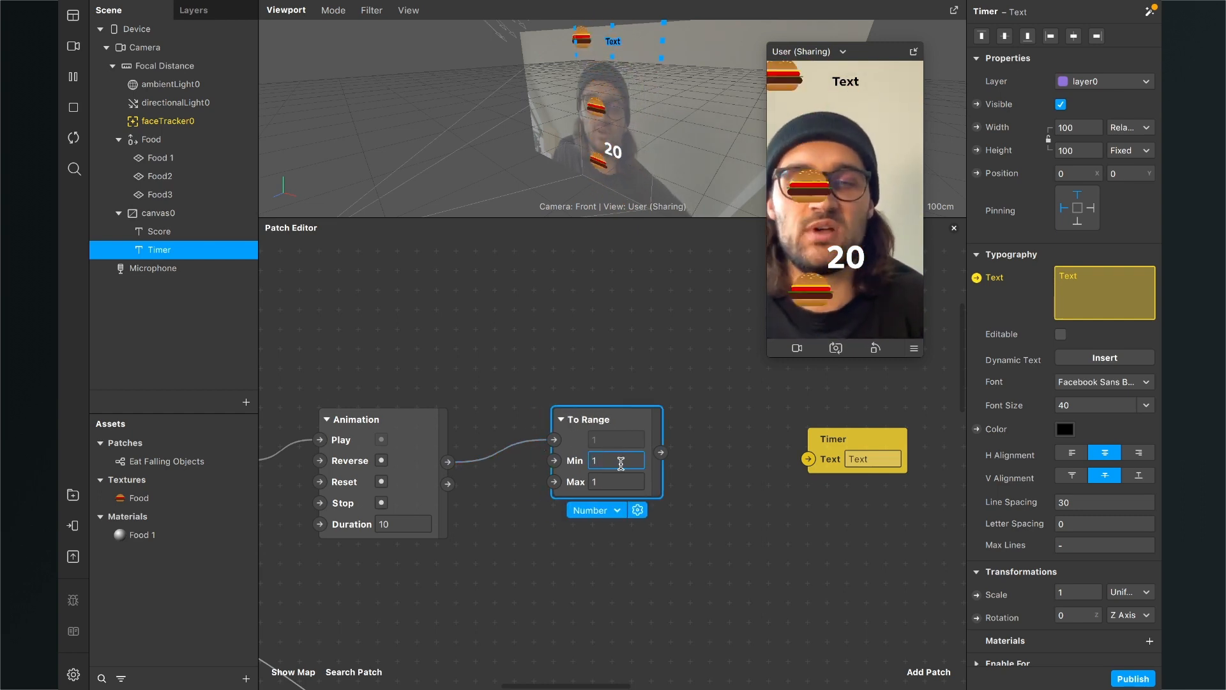
key(Return)
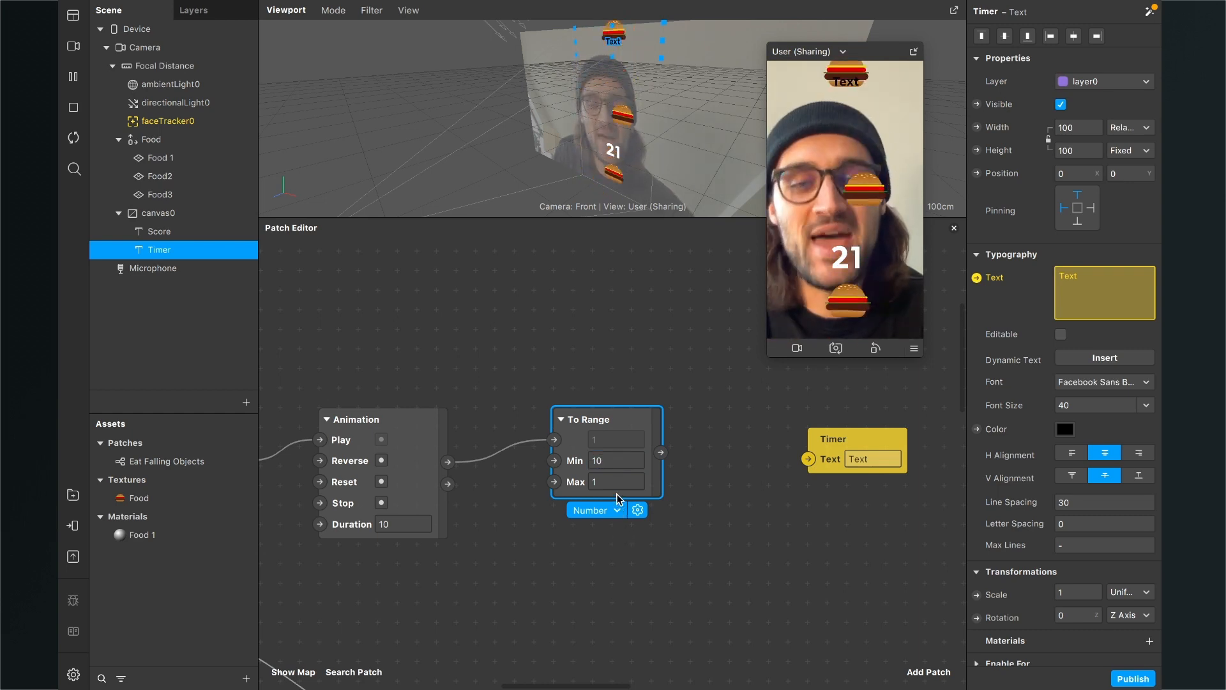
click(616, 484)
text(0)
key(Return)
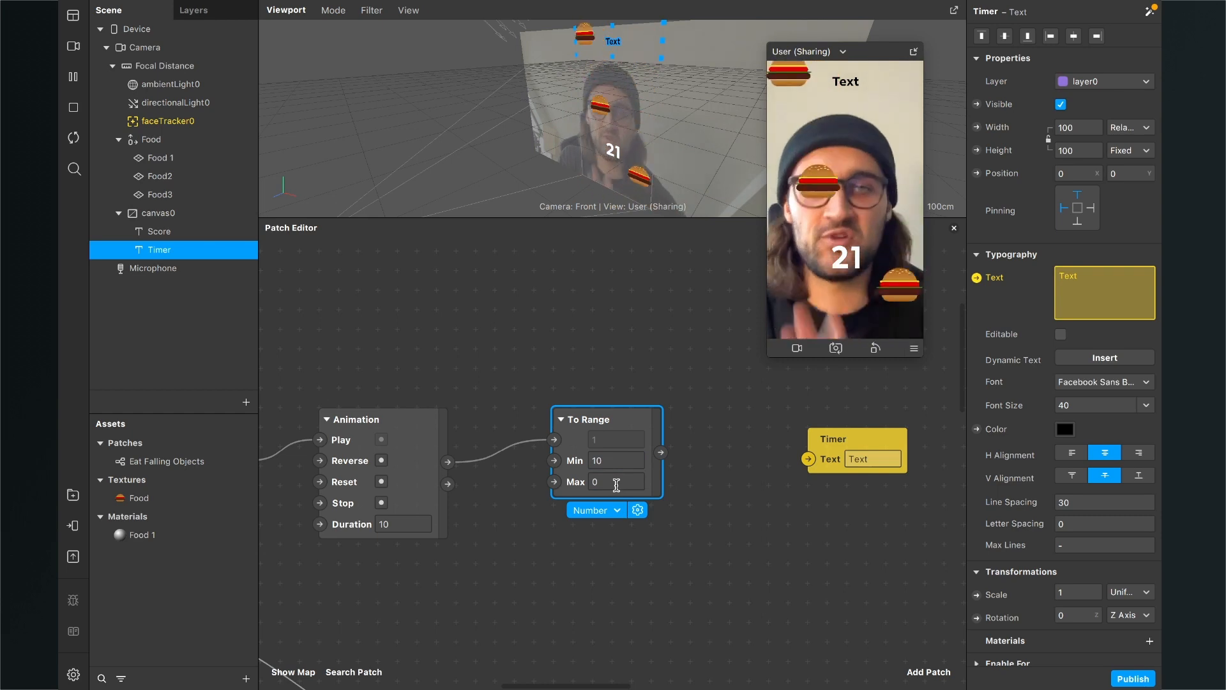
- Add a Round patch after To Range and connect To Range's output to it
scroll(488, 527, left, 5)
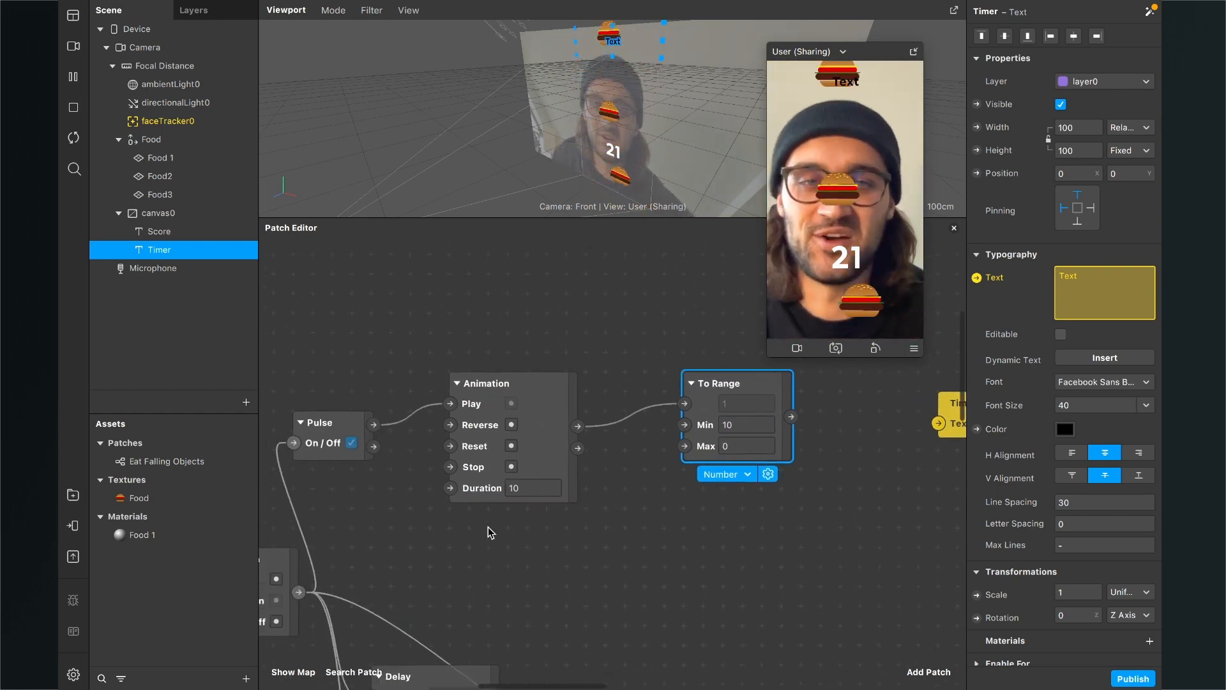
scroll(488, 527, right, 5)
drag(835, 416, 888, 418)
click(928, 672)
text(rou)
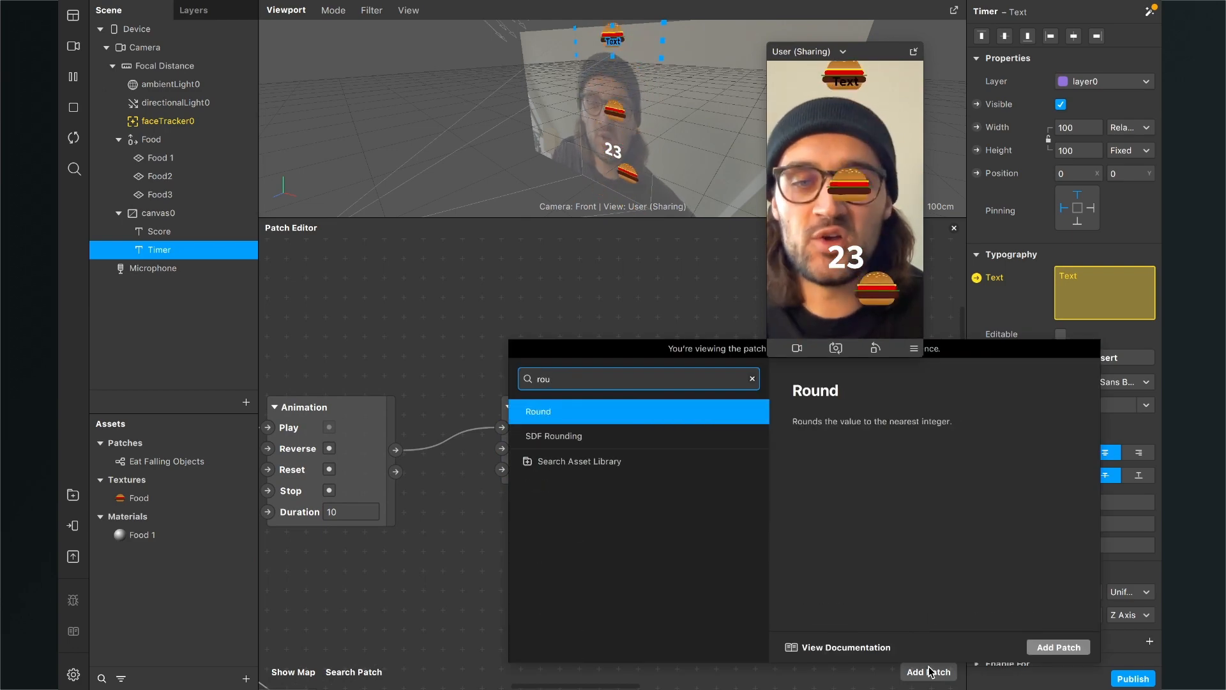
key(Return)
drag(631, 484, 637, 450)
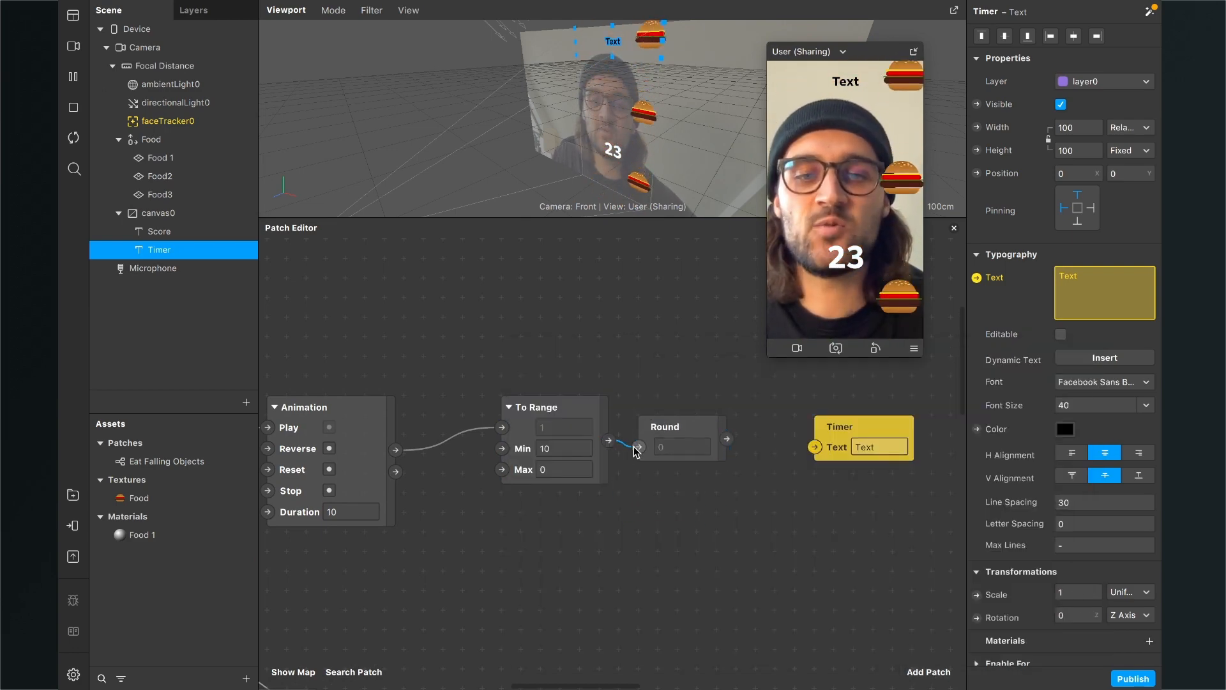
- Add a To String patch and place it between the Round and Timer patches
scroll(735, 460, right, 3)
drag(759, 465, 804, 465)
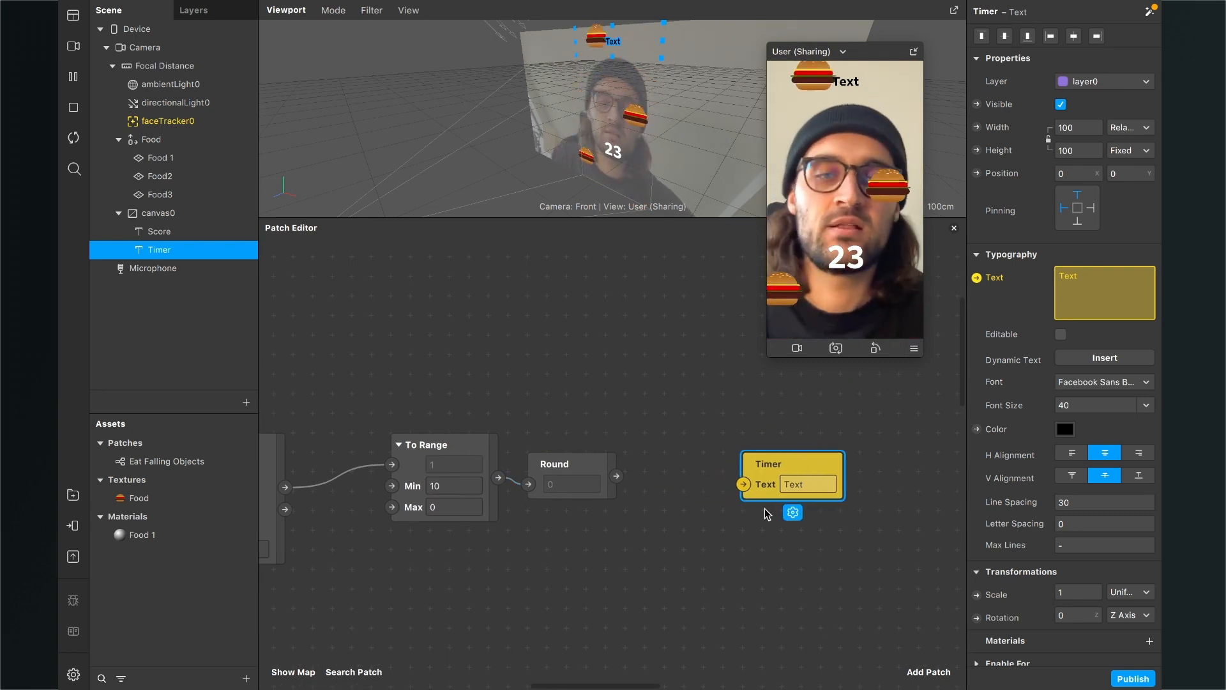
click(932, 671)
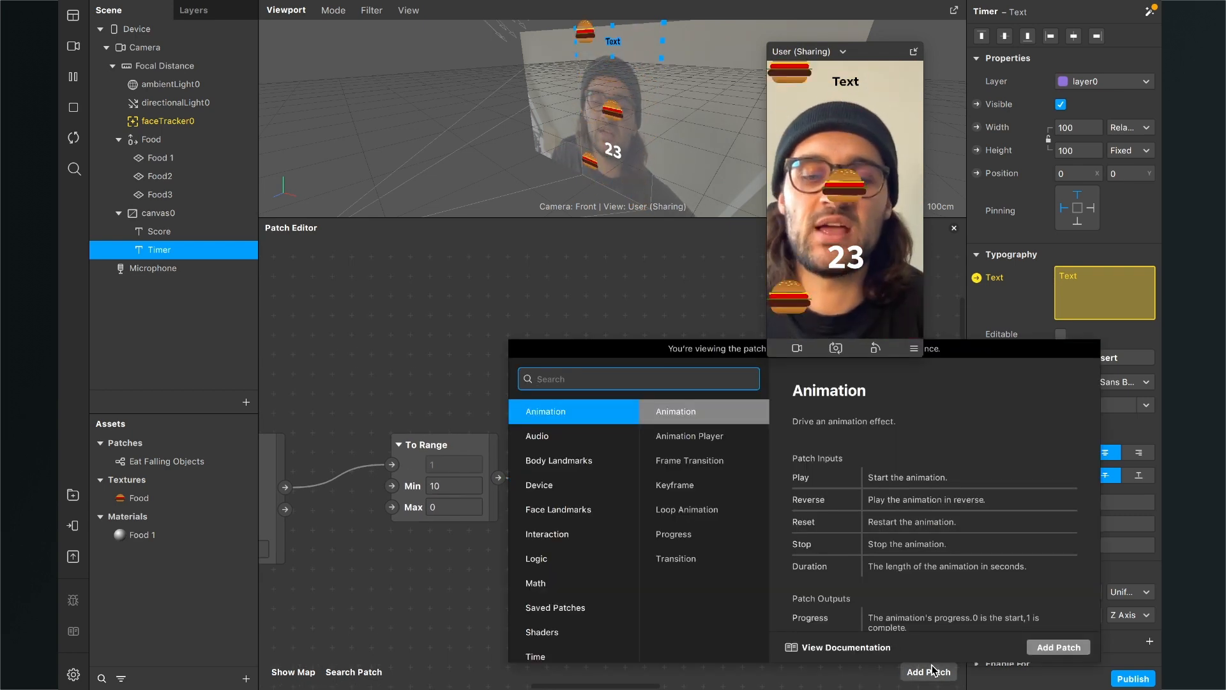
text(to)
key(Down)
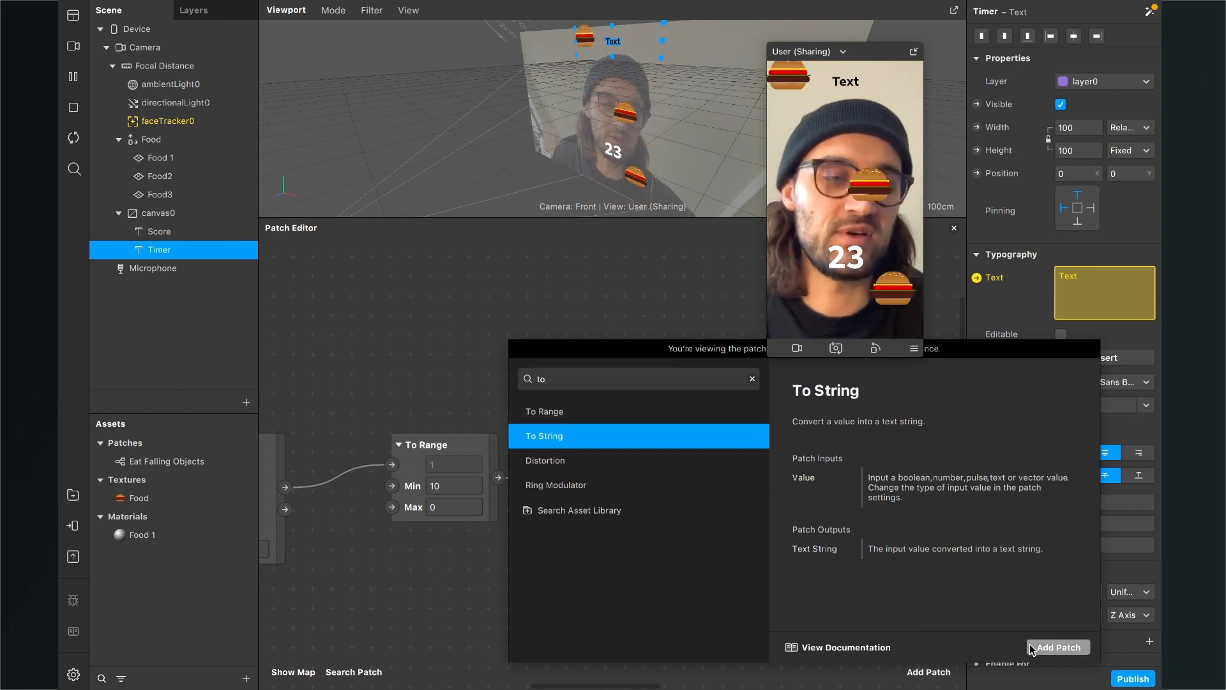
click(1059, 647)
drag(767, 484, 824, 481)
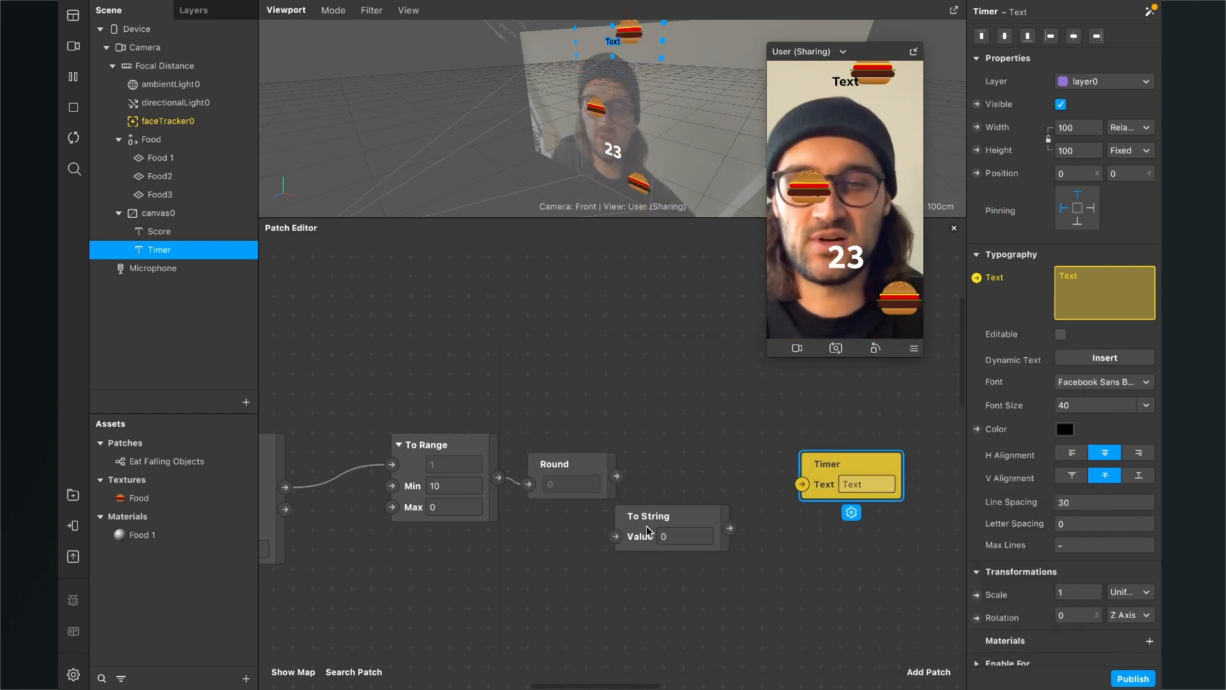
drag(647, 530, 658, 518)
- Connect Round to To String's Value and To String to the Timer's Text, and restart the preview
drag(616, 476, 626, 525)
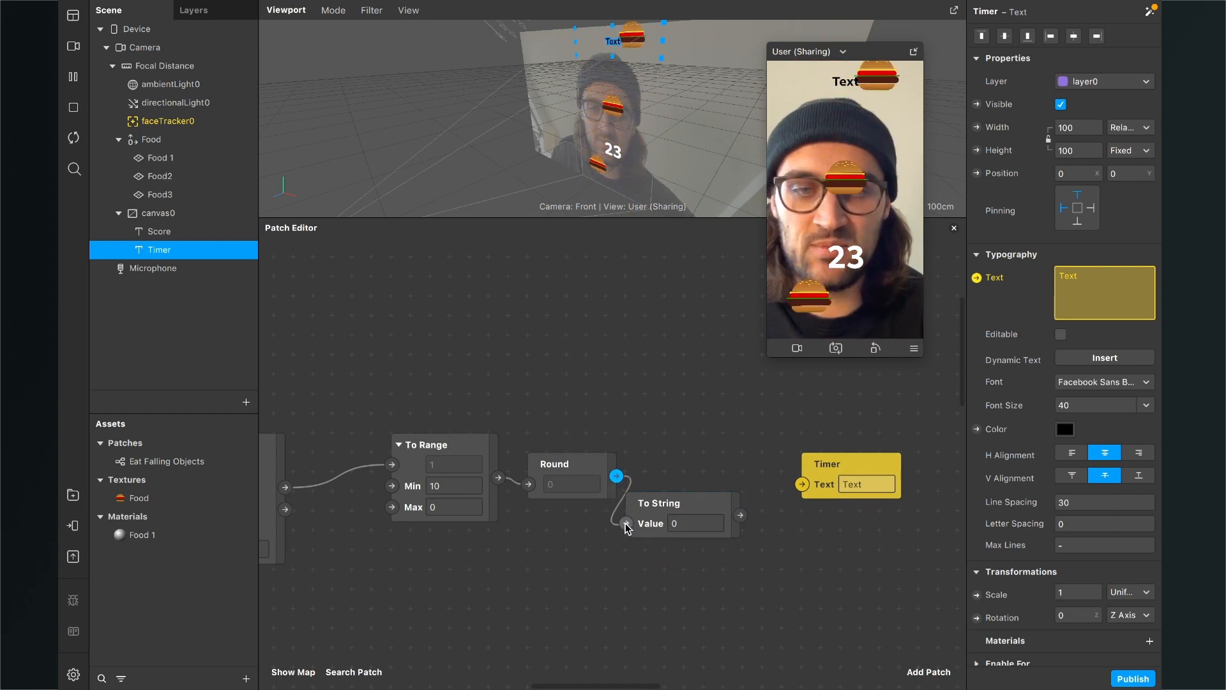
drag(740, 514, 802, 487)
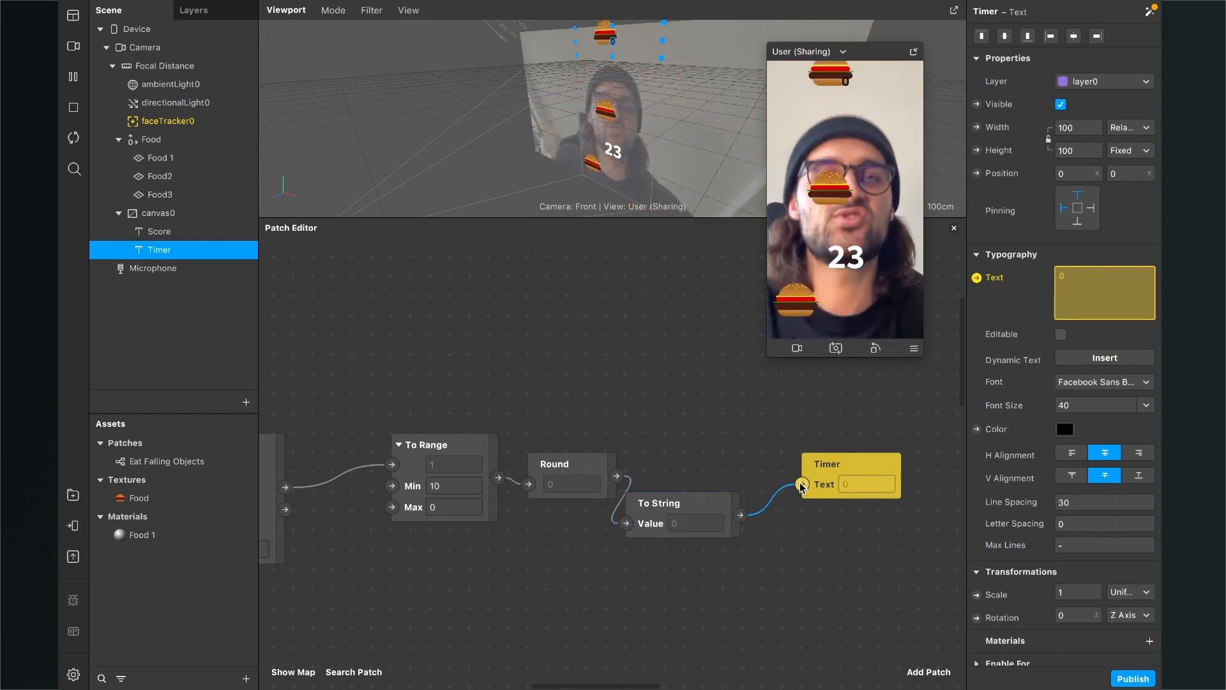
click(74, 140)
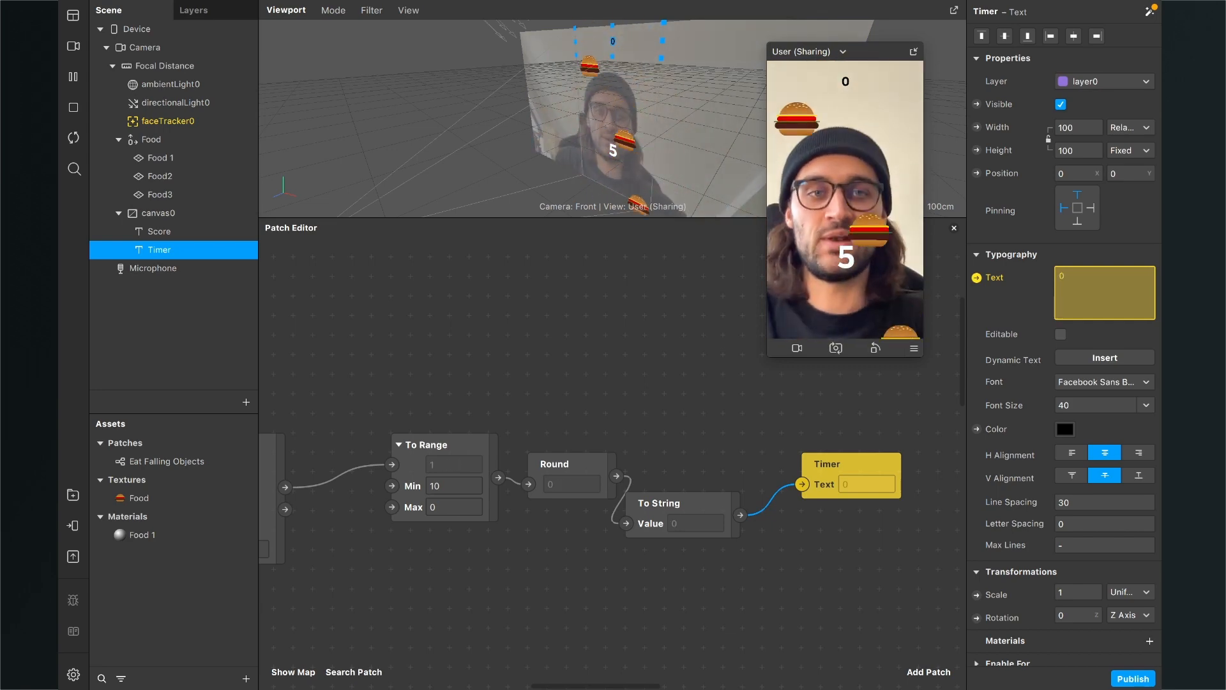
- Add a Switch patch below To Range and connect the Animation patch's second output to its Turn On input
scroll(630, 381, down, 5)
scroll(630, 382, right, 1)
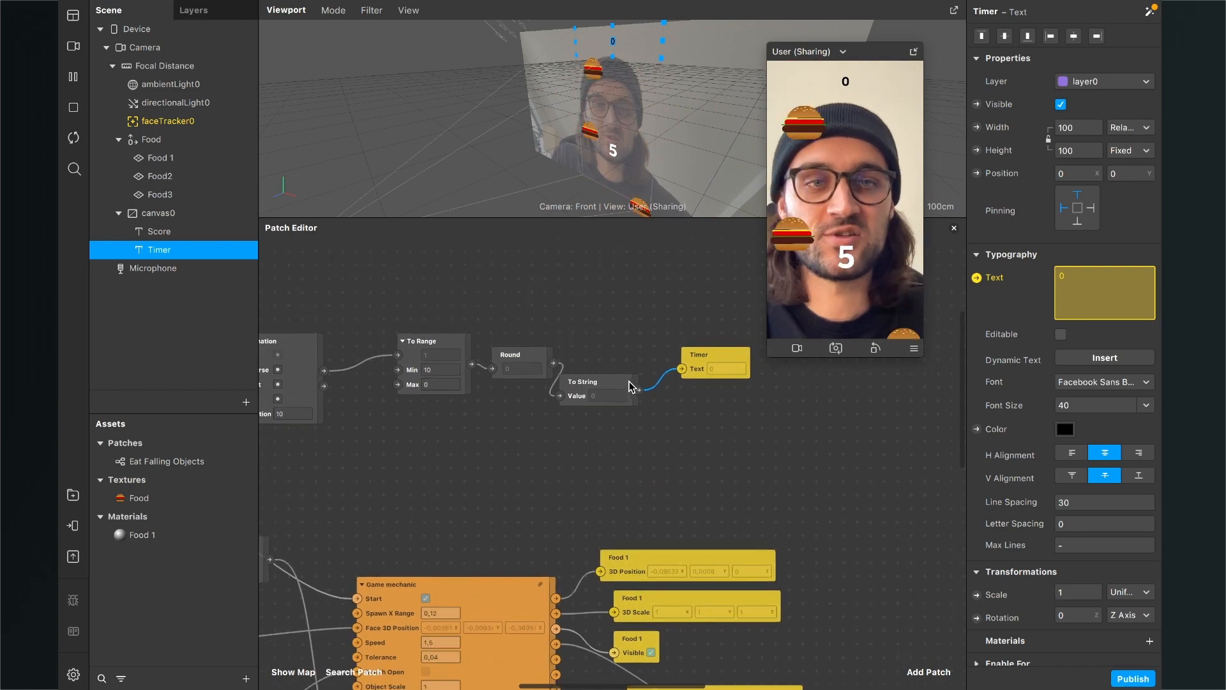
scroll(687, 341, down, 2)
scroll(687, 341, right, 2)
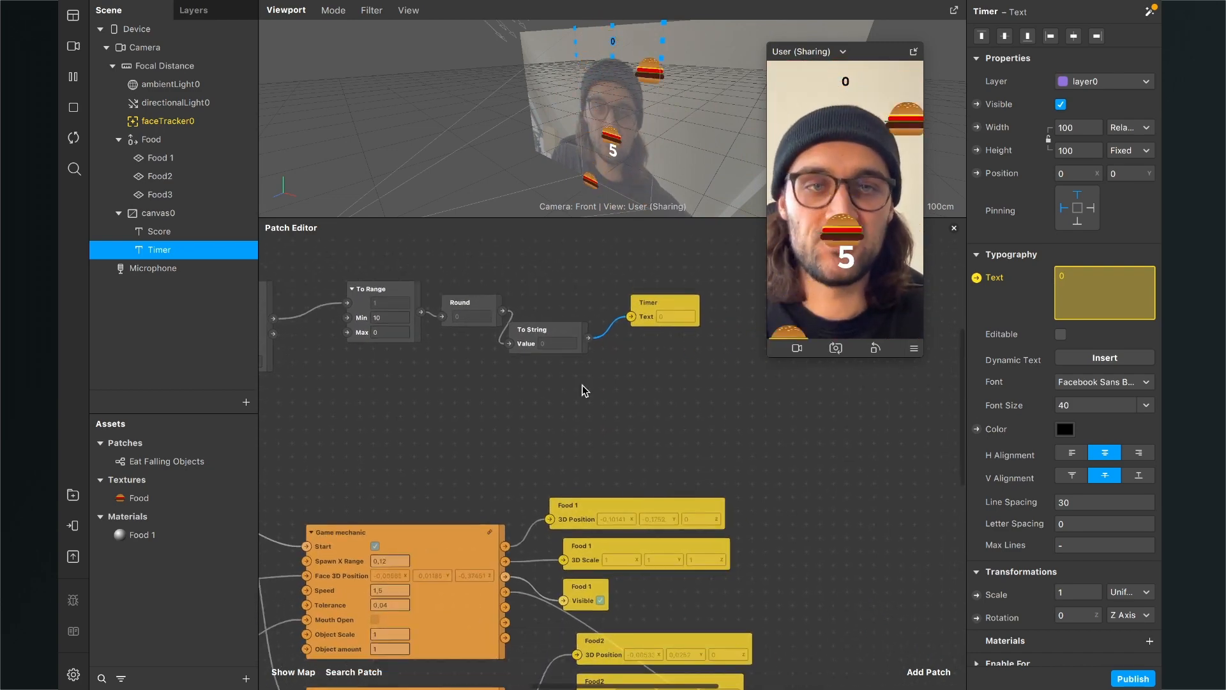
scroll(556, 415, down, 2)
scroll(556, 416, right, 2)
scroll(557, 417, left, 2)
scroll(557, 417, down, 1)
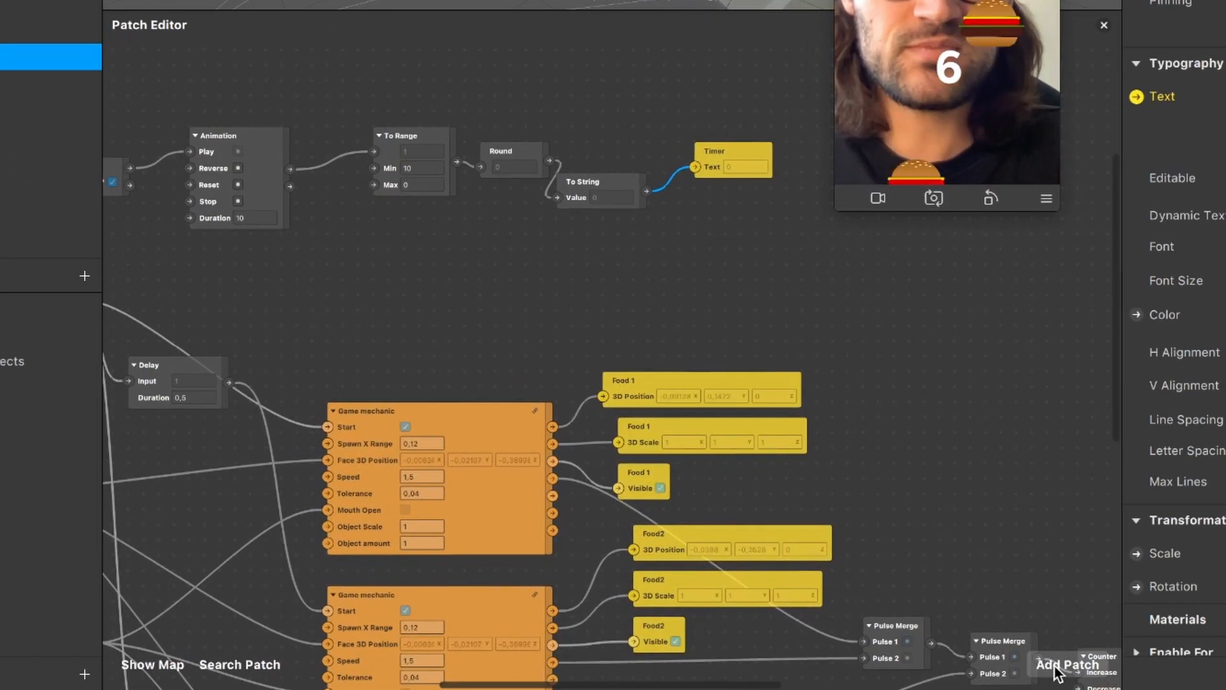
click(929, 672)
text(swi)
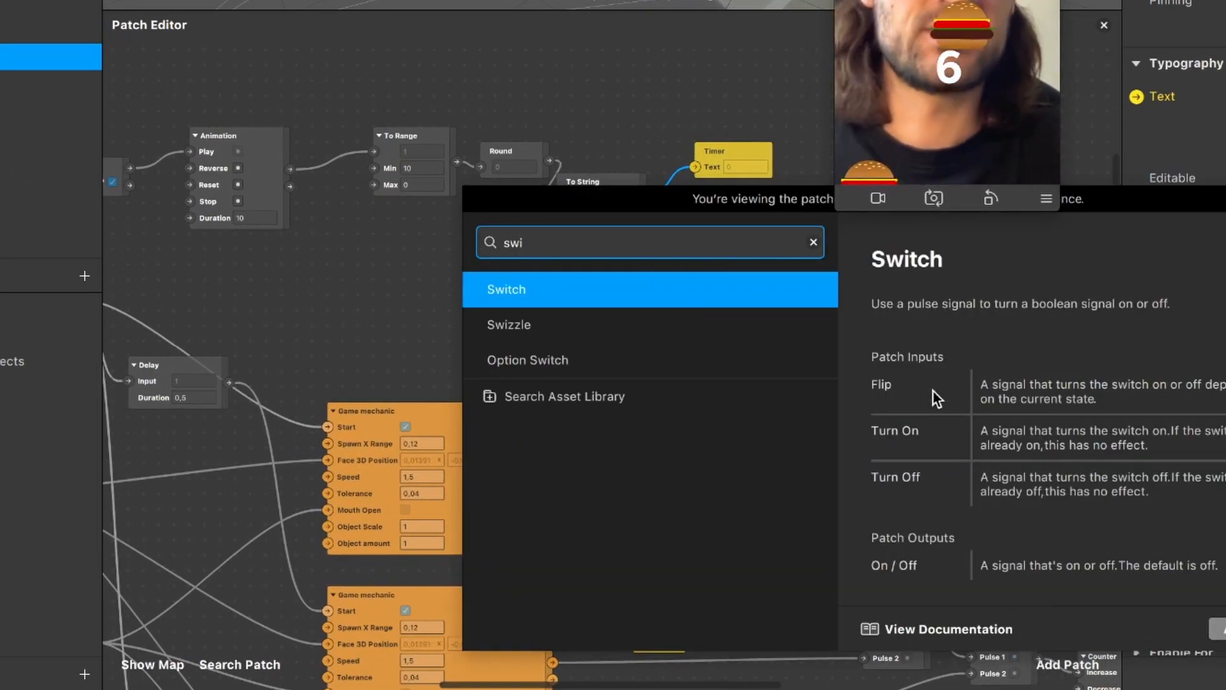
key(Return)
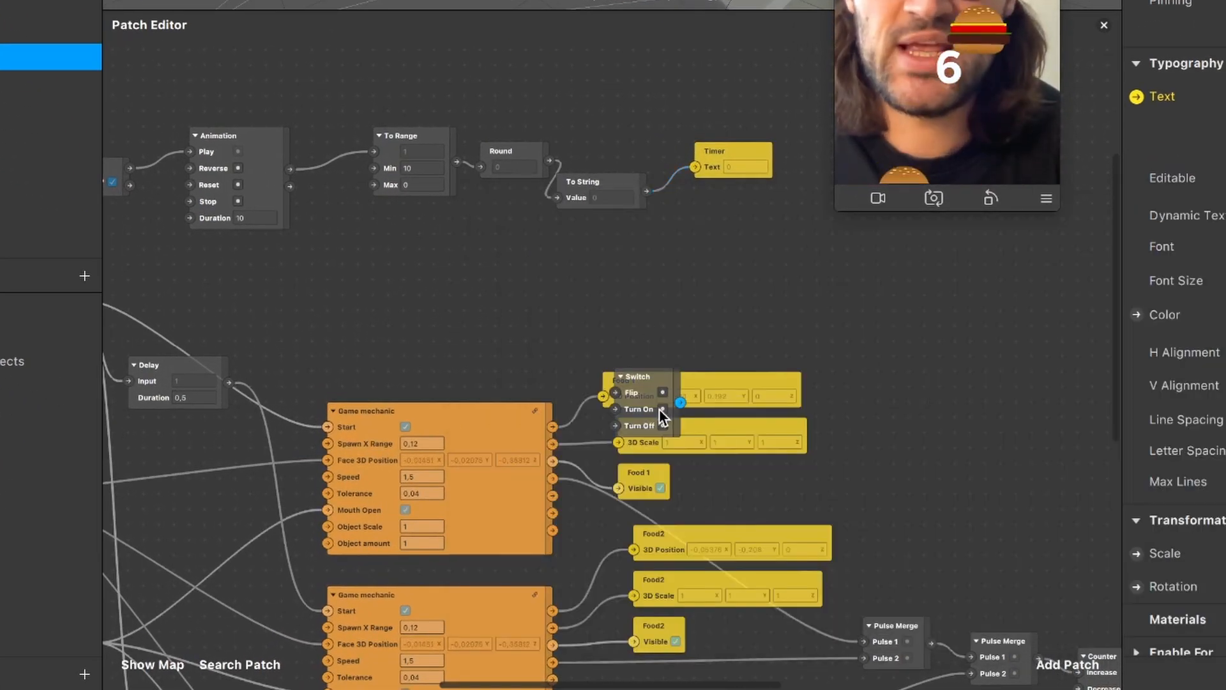
drag(660, 408, 409, 294)
scroll(393, 256, up, 5)
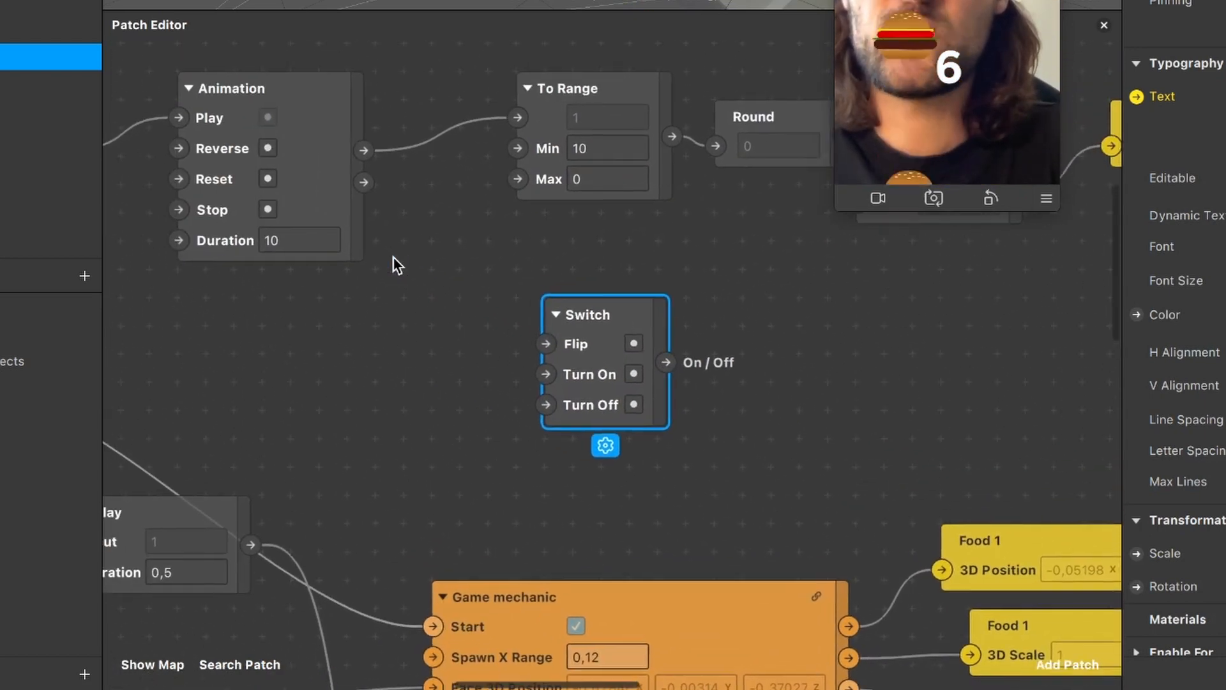
scroll(393, 255, left, 1)
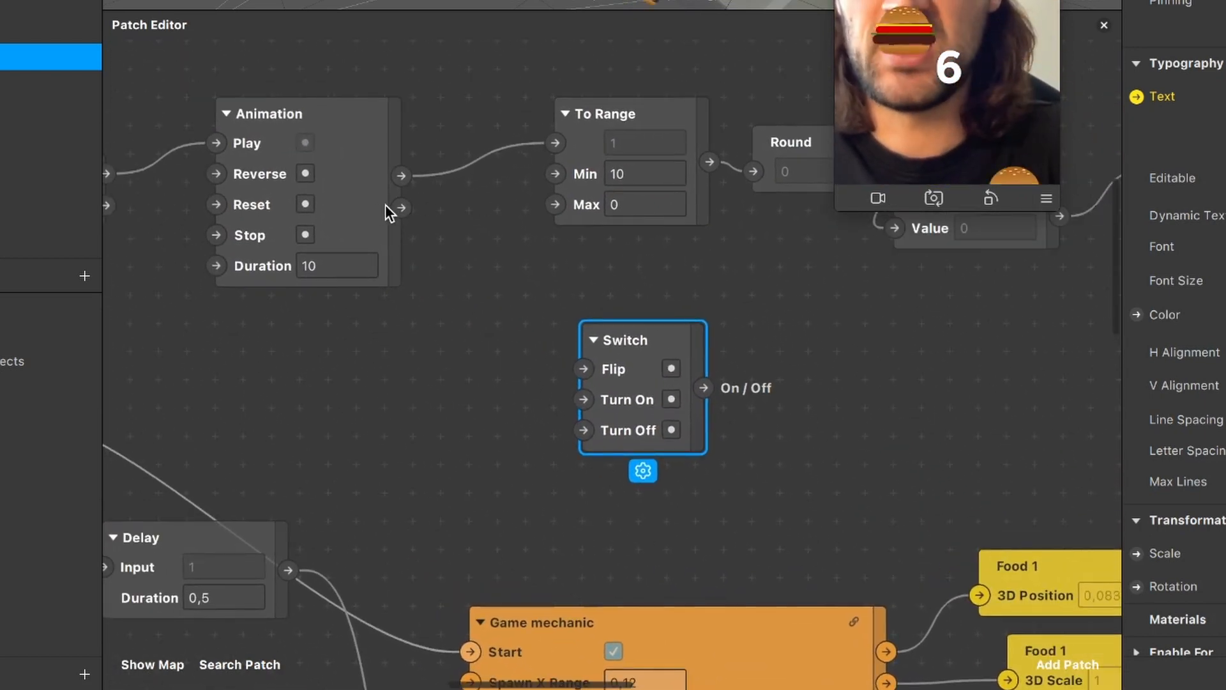
drag(401, 208, 583, 400)
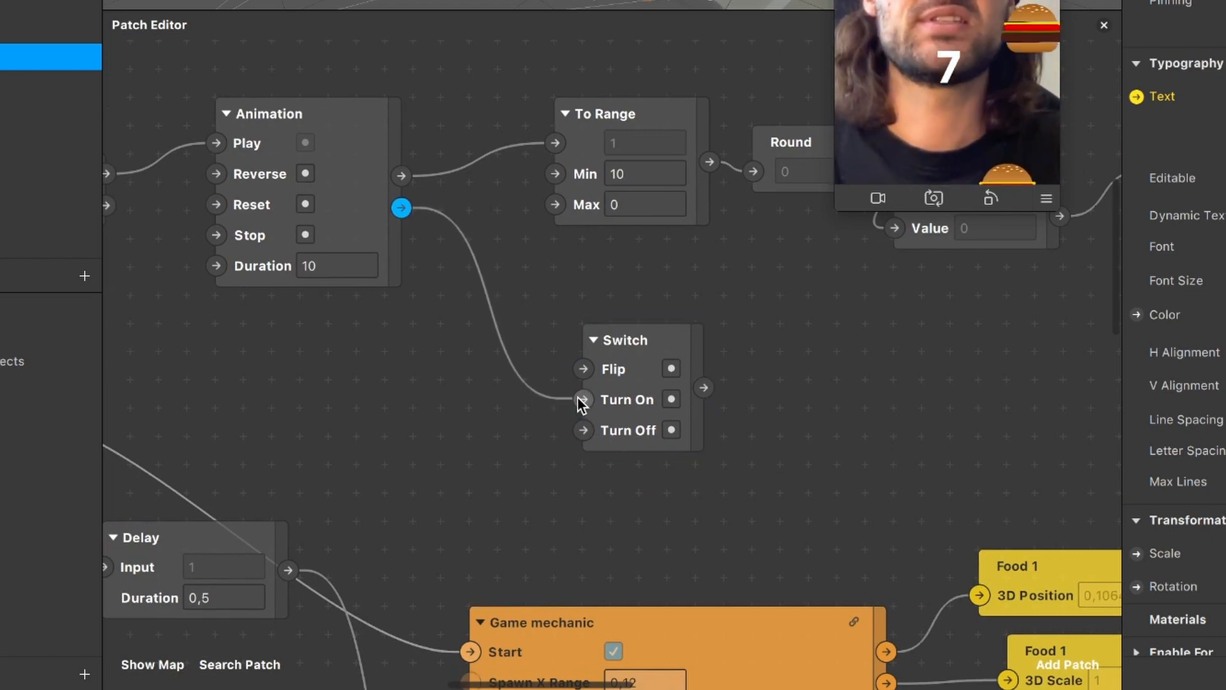
- Add an If Then Else patch and place it to the right of the new Switch patch
scroll(677, 416, right, 5)
scroll(670, 424, left, 1)
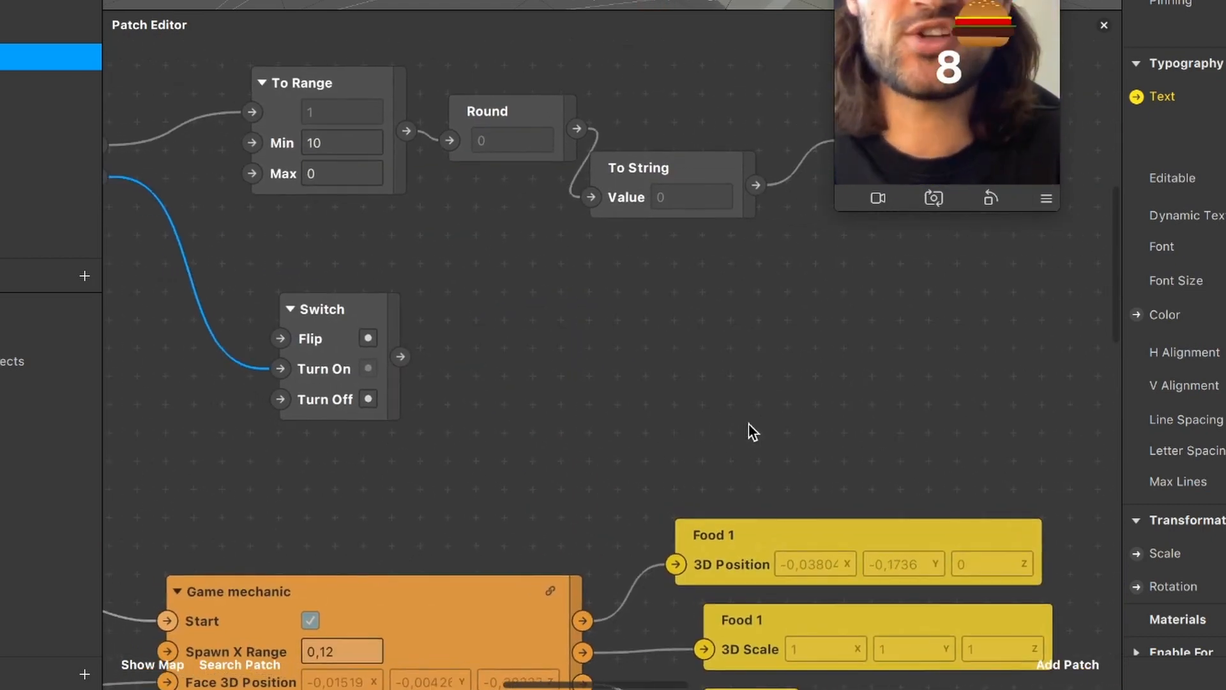
click(1094, 668)
text(if)
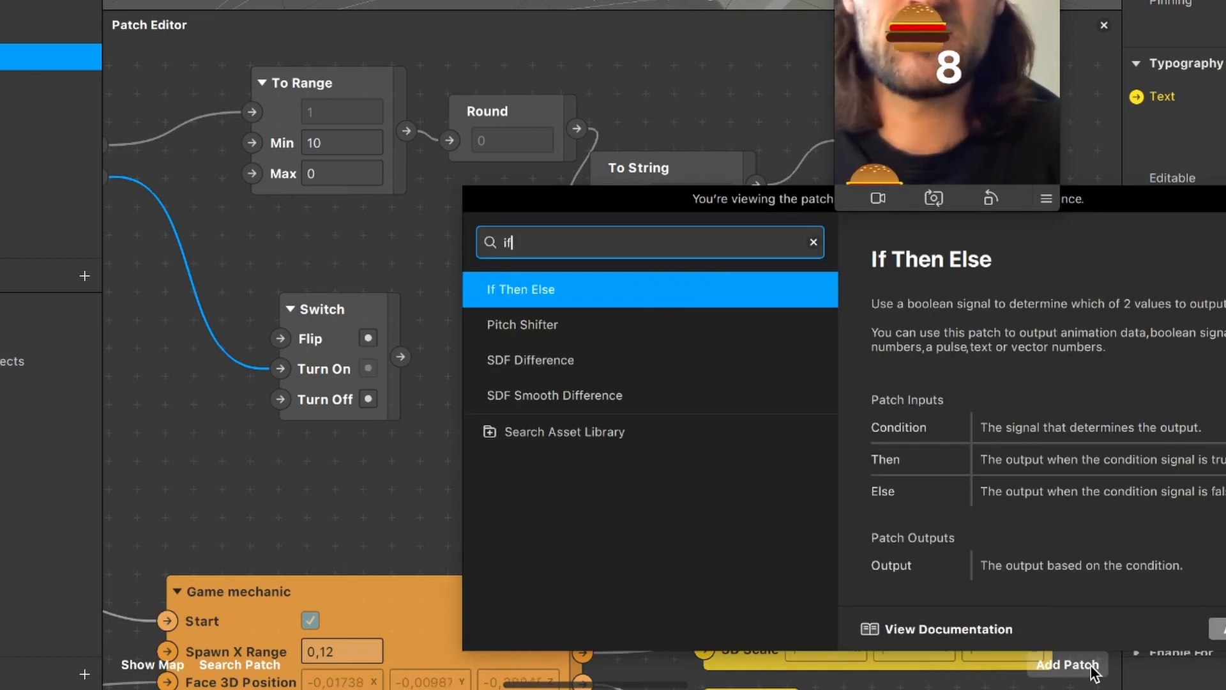
key(Return)
click(709, 394)
drag(709, 394, 558, 267)
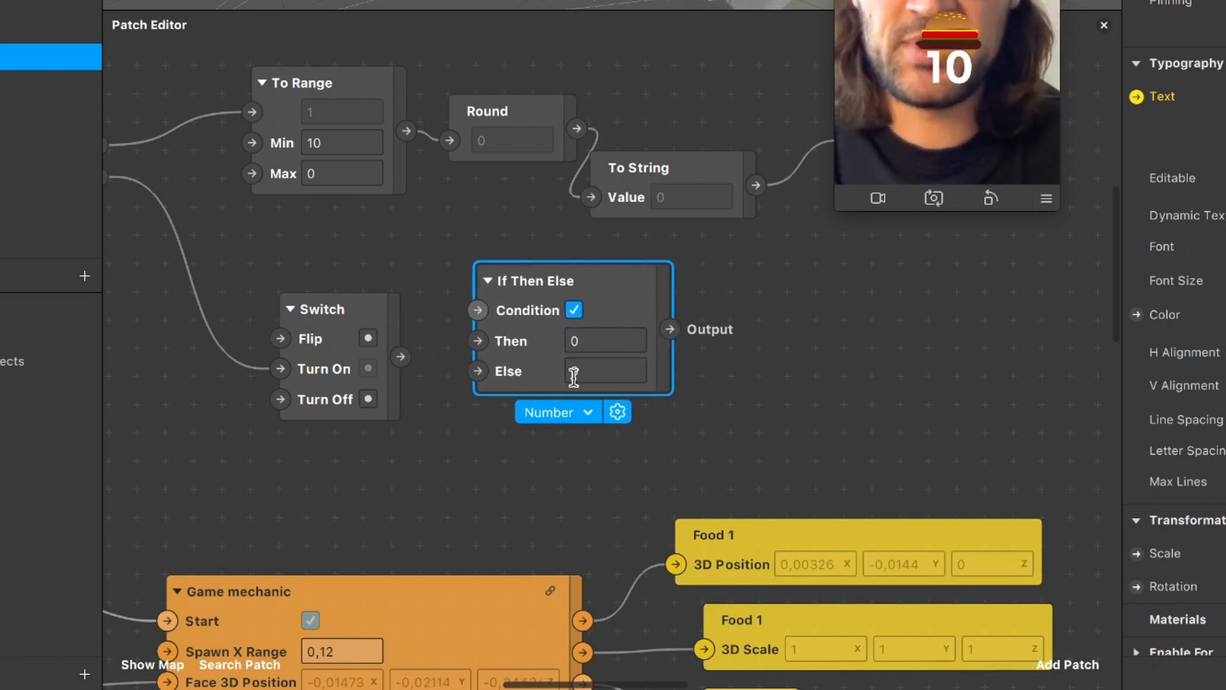
- Set the If Then Else patch's type to Pulse, move it farther right, and connect the Switch output to its Condition
click(586, 412)
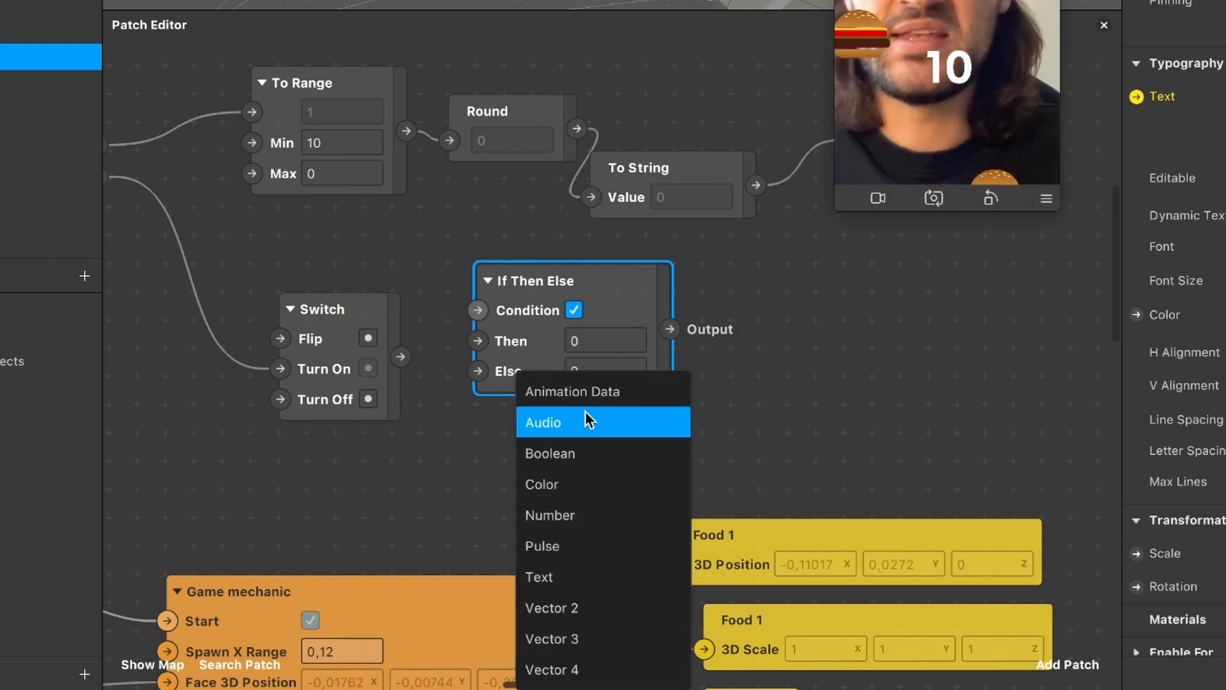
click(560, 545)
drag(529, 286, 691, 317)
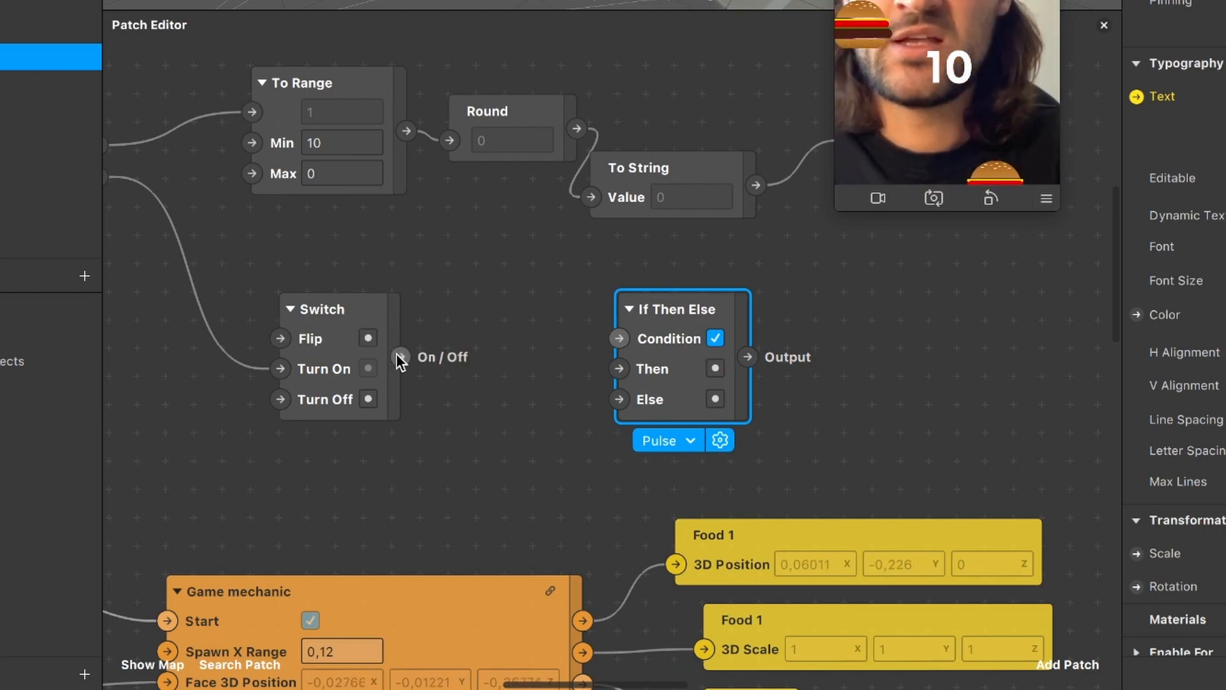
drag(399, 357, 616, 338)
- Move the If Then Else and Switch patches across the graph to the area near the Pulse Merge and Counter patches
scroll(705, 400, down, 2)
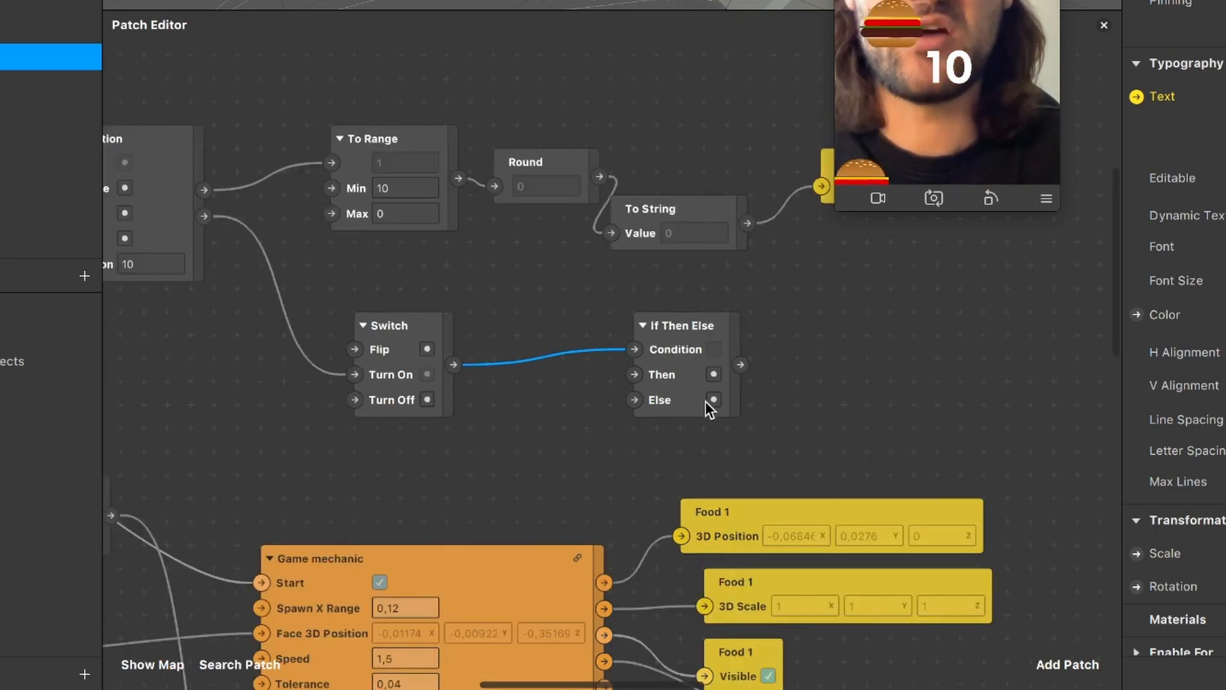
scroll(706, 400, down, 3)
scroll(705, 400, right, 3)
drag(650, 402, 339, 319)
scroll(315, 329, down, 3)
scroll(316, 329, left, 3)
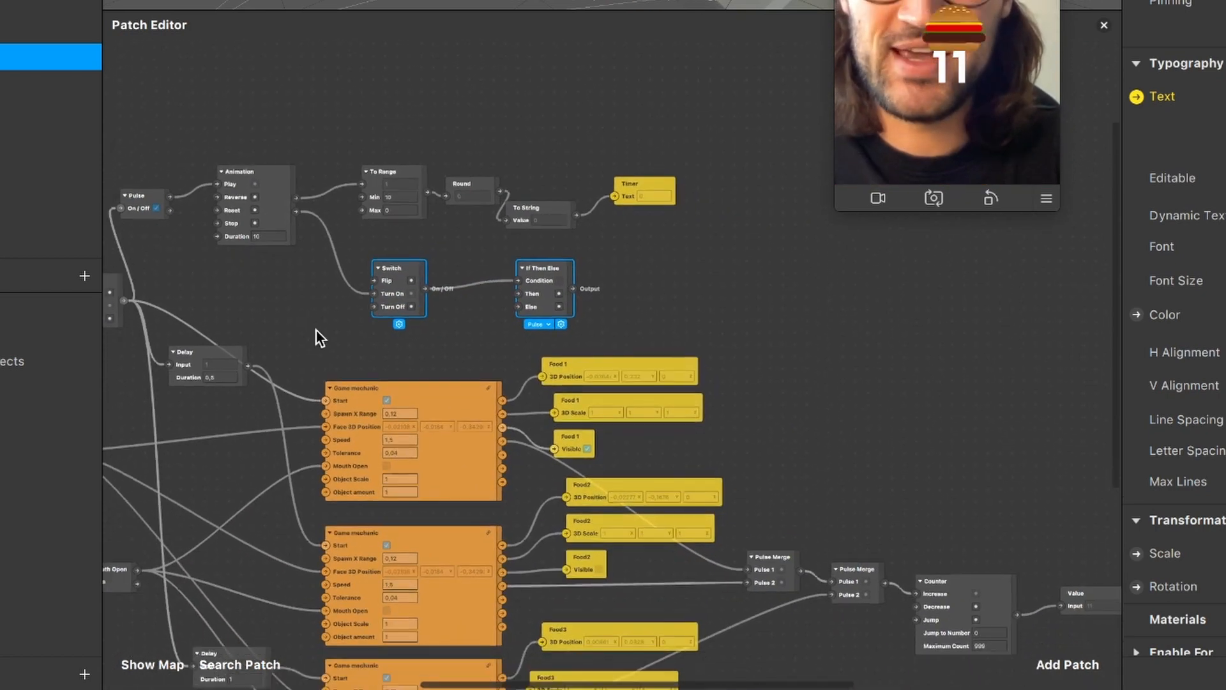
click(701, 302)
scroll(700, 301, down, 2)
scroll(700, 302, right, 1)
click(511, 218)
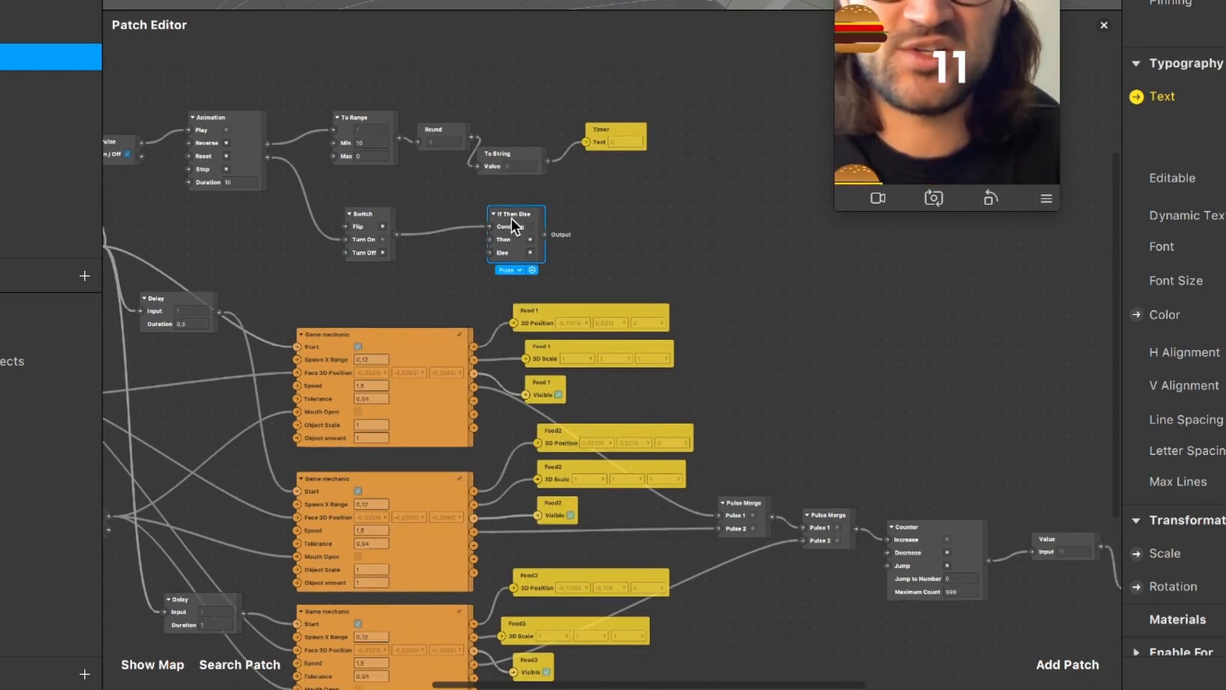
drag(511, 219, 974, 415)
click(384, 216)
drag(389, 217, 865, 323)
- Arrange the Switch and If Then Else patches above the second Pulse Merge, and shift the Counter and Value patches to the right
scroll(837, 285, down, 2)
scroll(837, 285, right, 4)
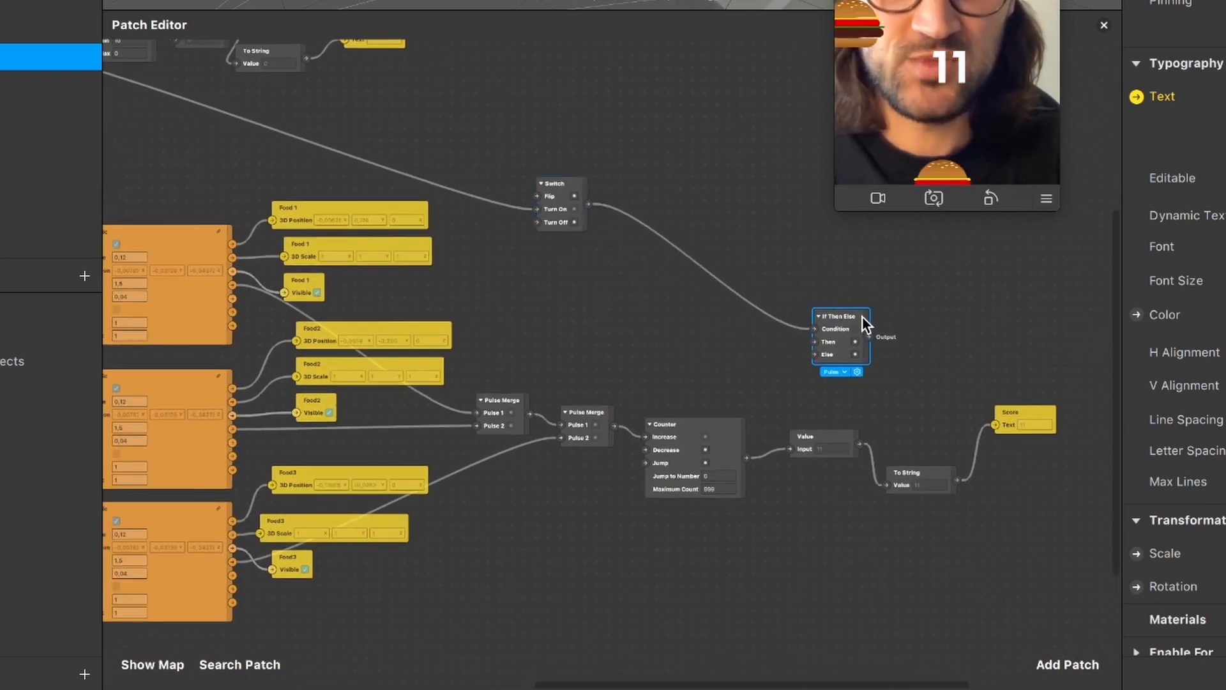
drag(569, 223, 592, 261)
scroll(765, 469, up, 5)
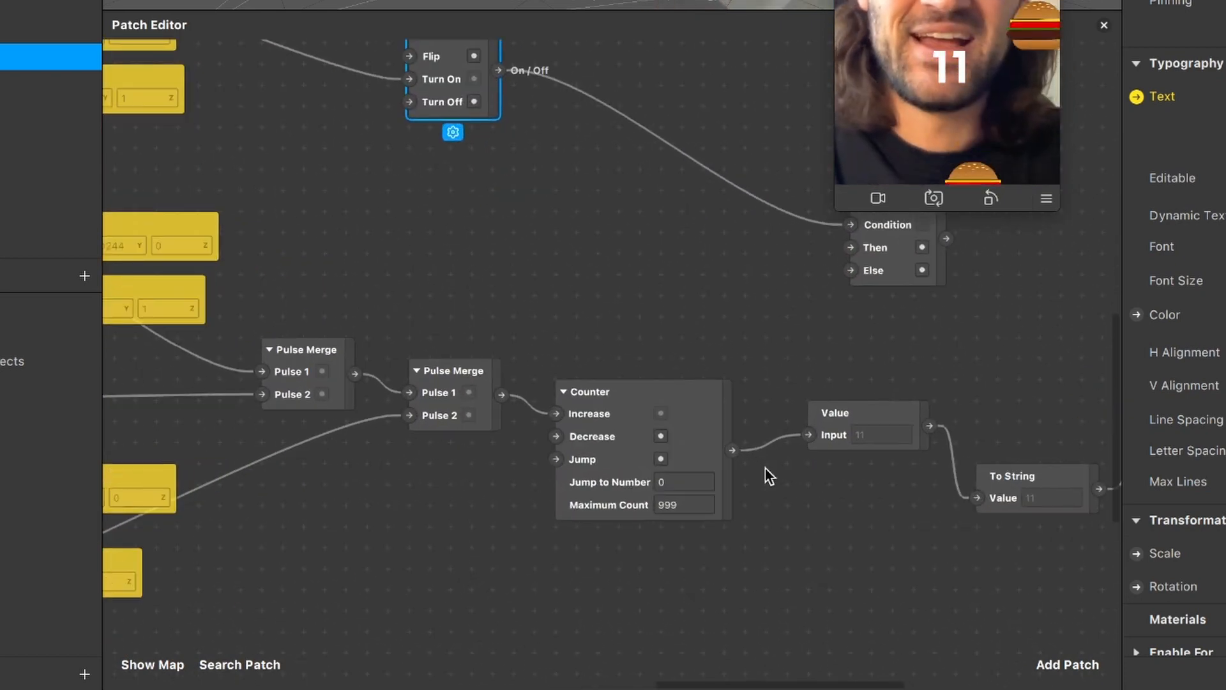
drag(950, 295, 620, 296)
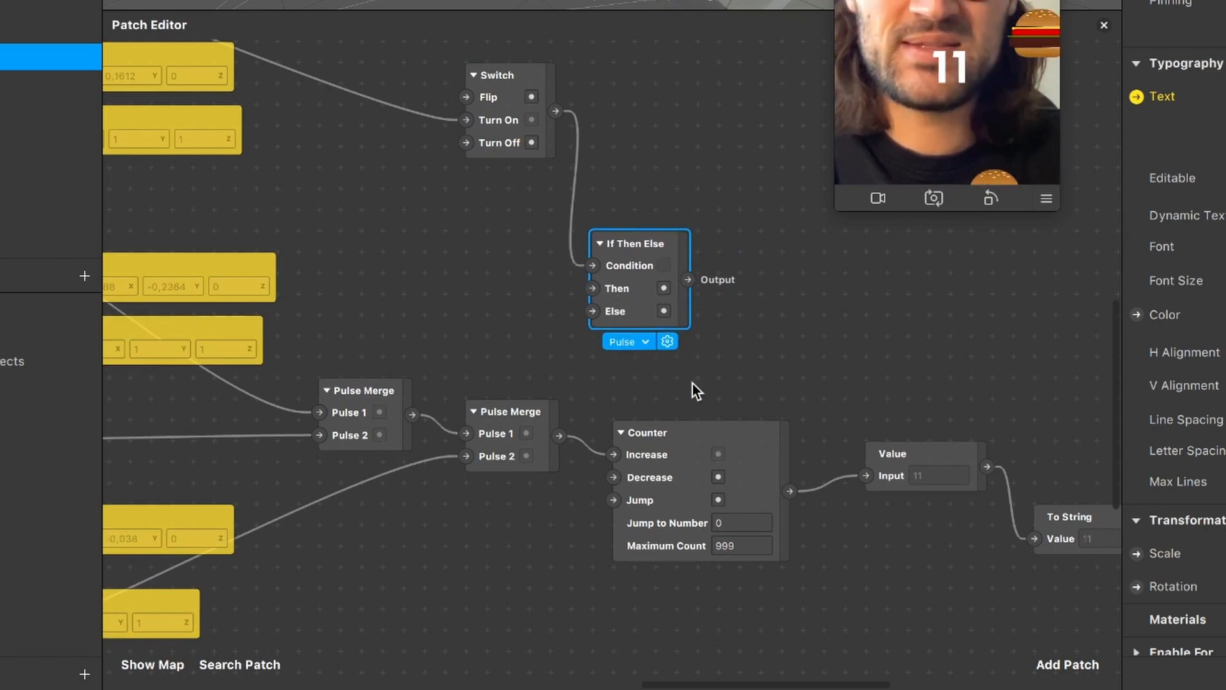
drag(695, 434, 758, 414)
drag(892, 451, 955, 409)
drag(708, 397, 750, 397)
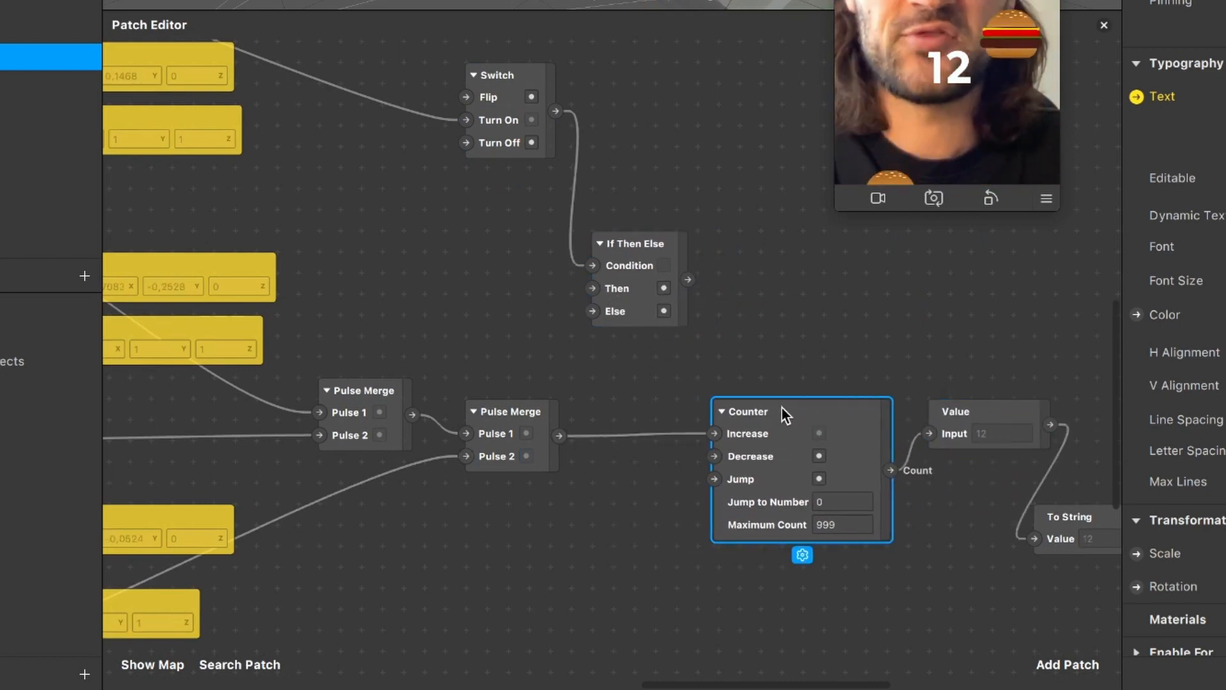
- Replace the direct Pulse Merge to Counter link by connecting Pulse Merge to If Then Else's Else and its Output to the Counter's Increase
click(604, 435)
key(BackSpace)
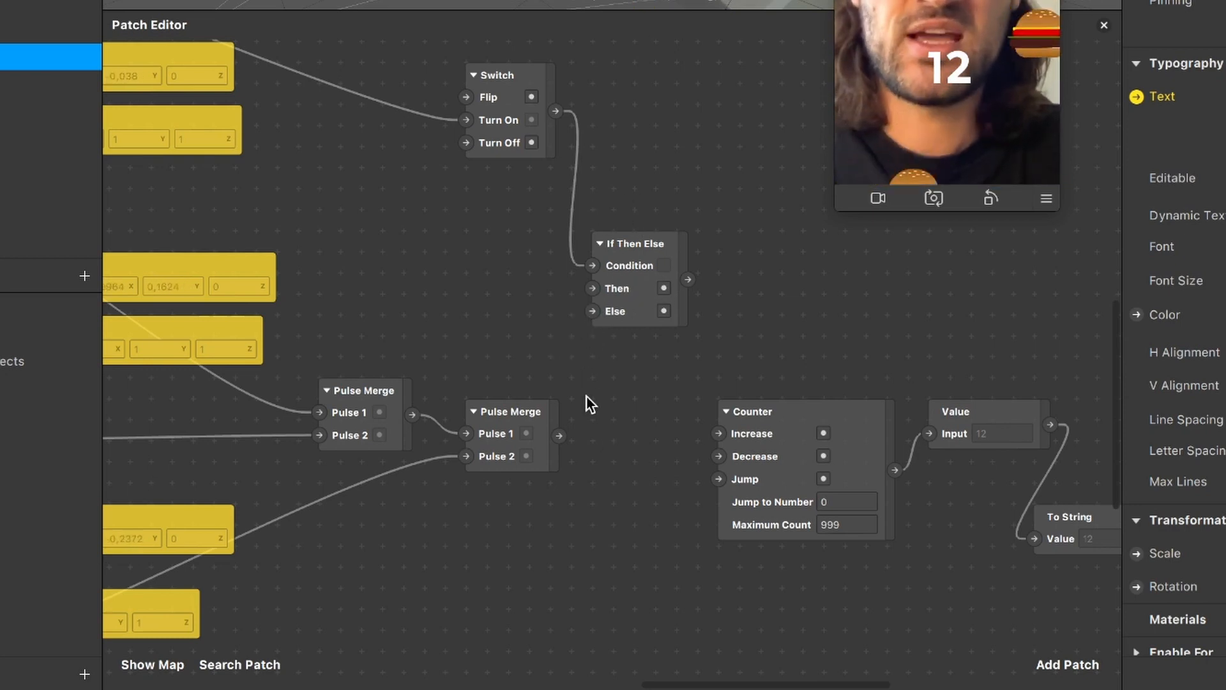
drag(560, 435, 593, 312)
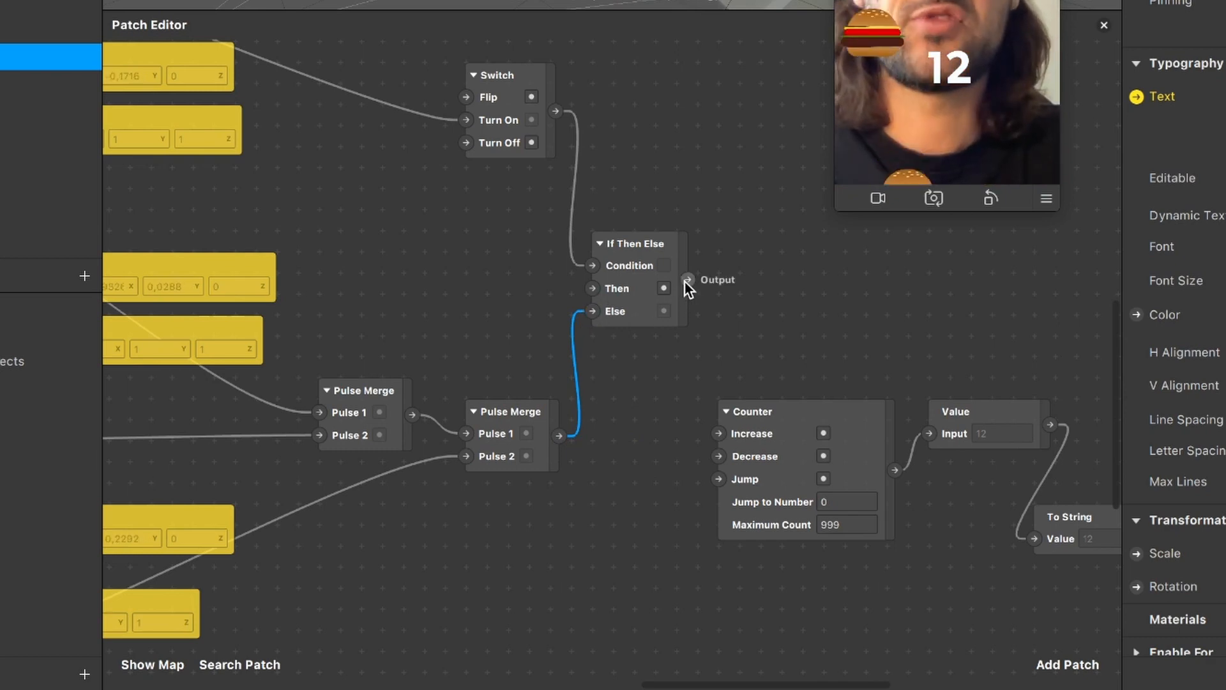
drag(686, 281, 718, 435)
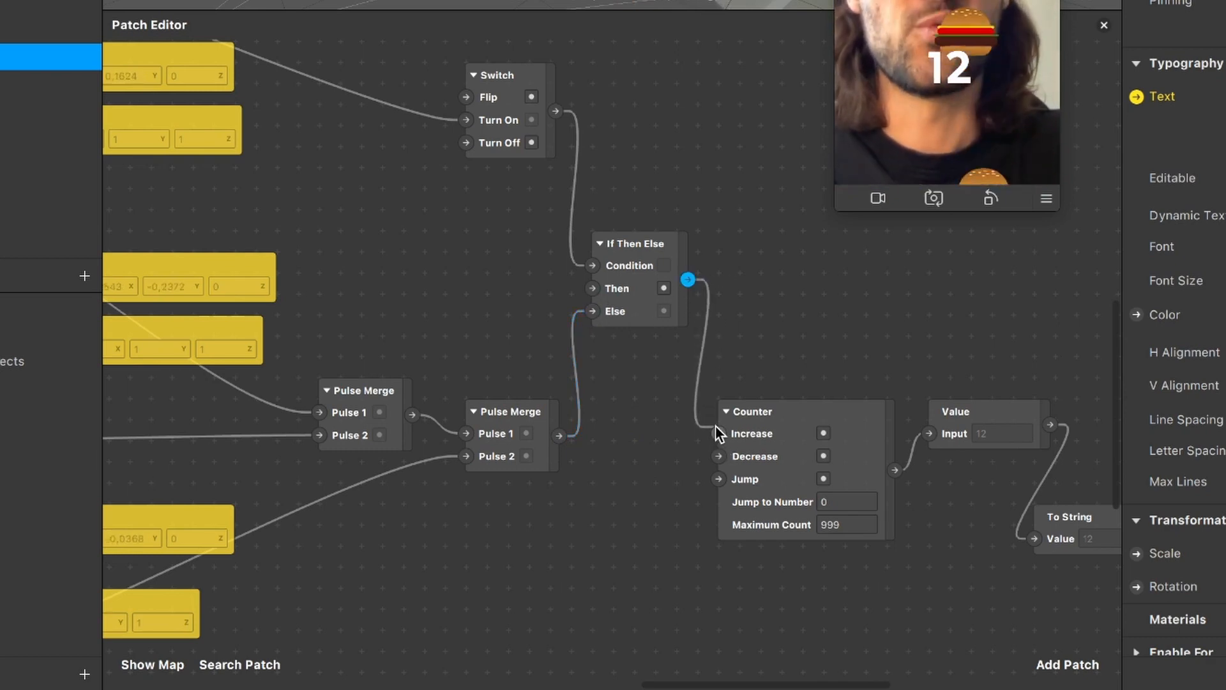
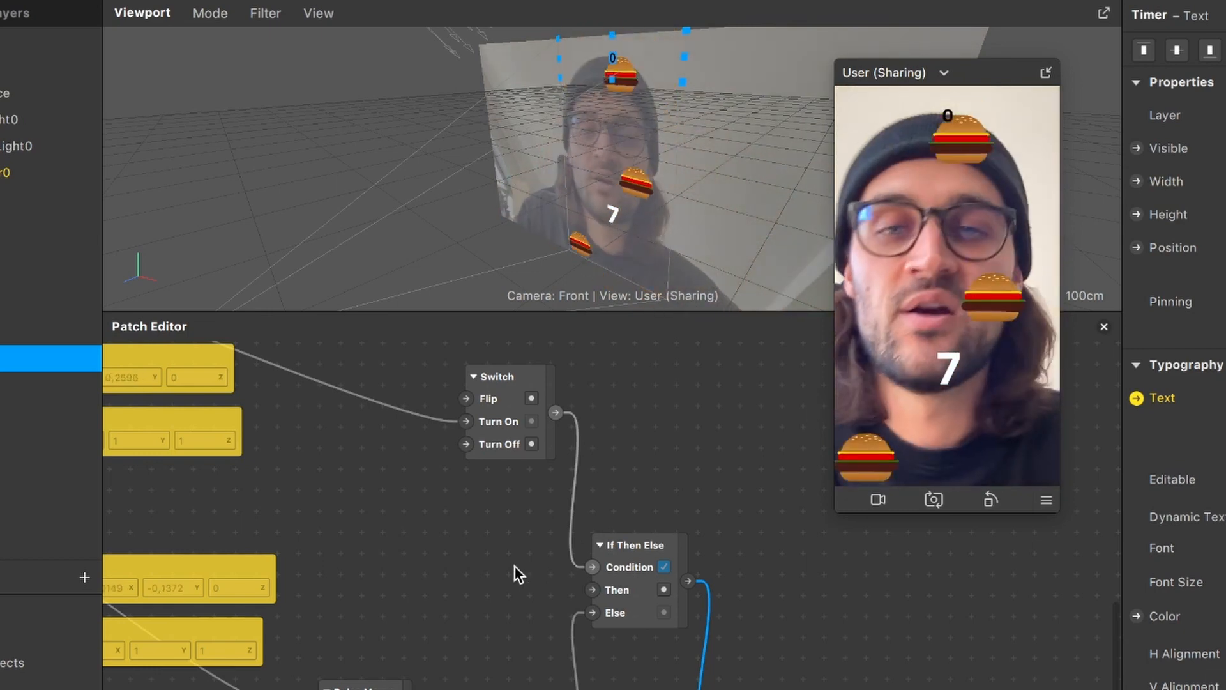
- Examine the connection from the Animation patch's Completed output through the Switch to the If Then Else patch
scroll(515, 566, down, 3)
scroll(383, 511, left, 5)
drag(240, 483, 277, 525)
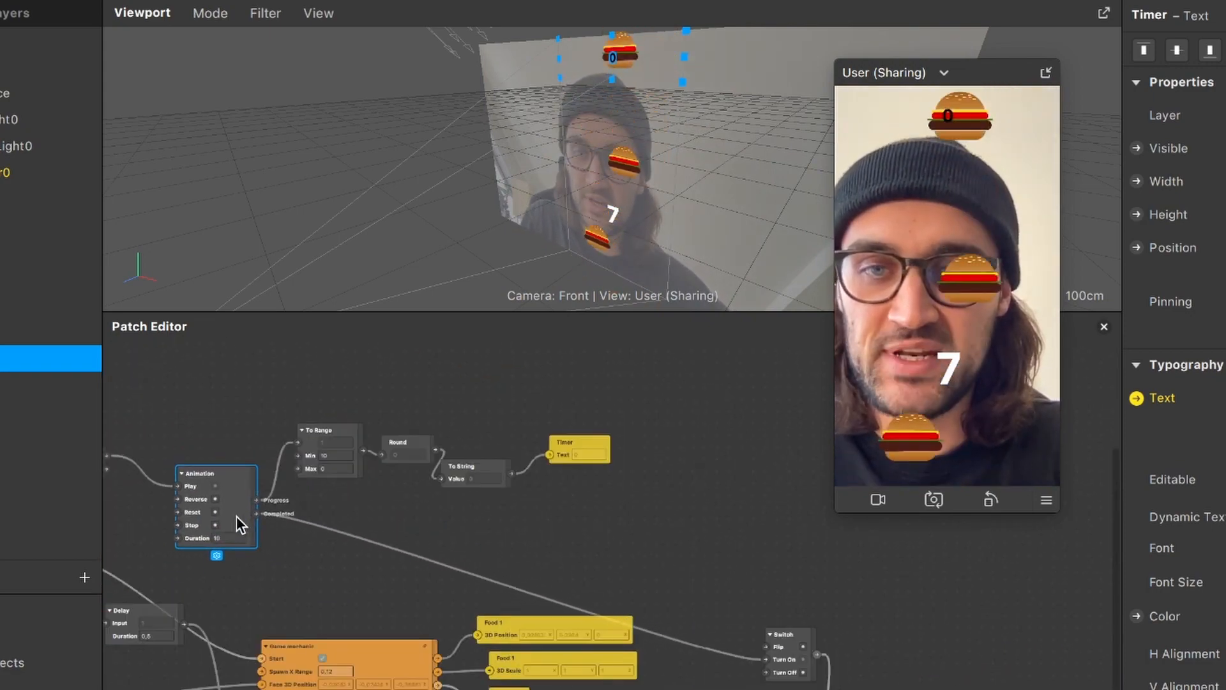
scroll(484, 608, right, 3)
scroll(639, 472, up, 5)
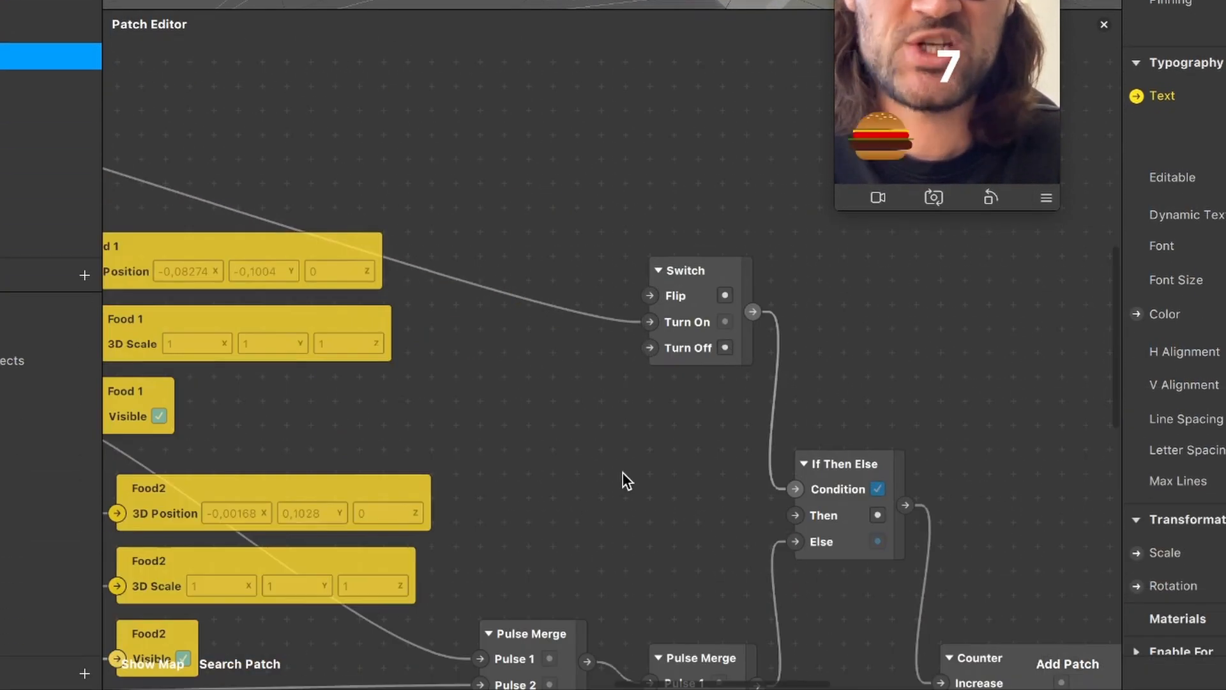
scroll(623, 473, left, 3)
scroll(622, 473, down, 5)
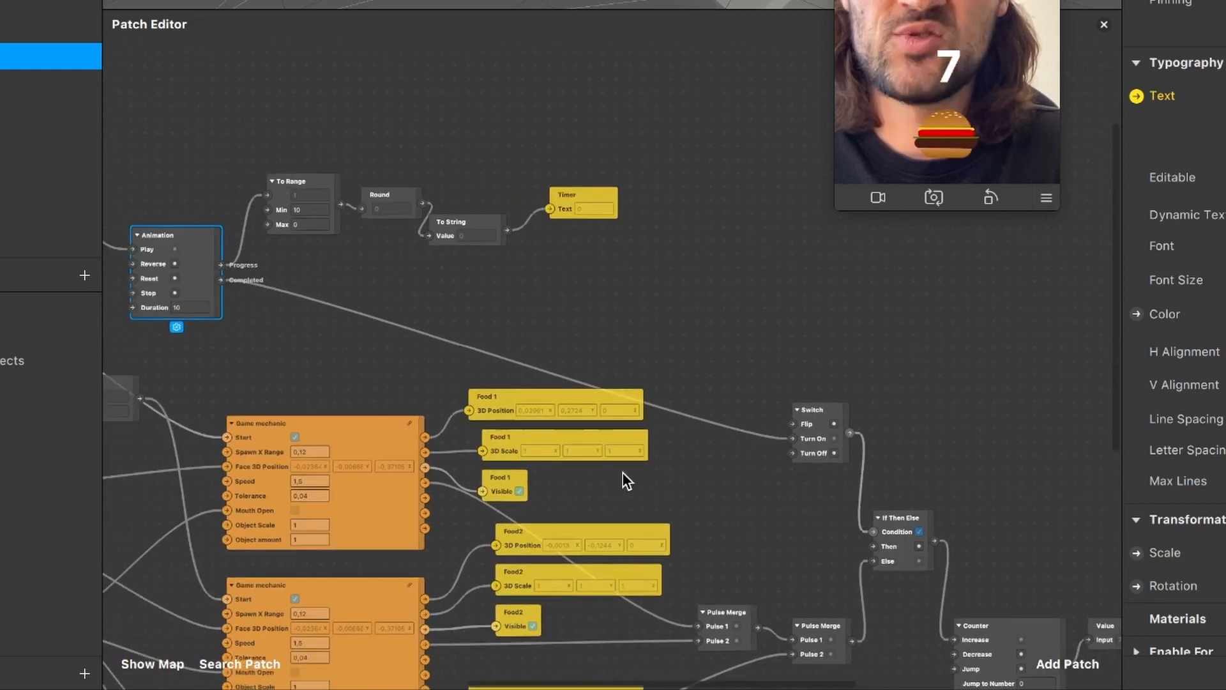
scroll(749, 413, up, 5)
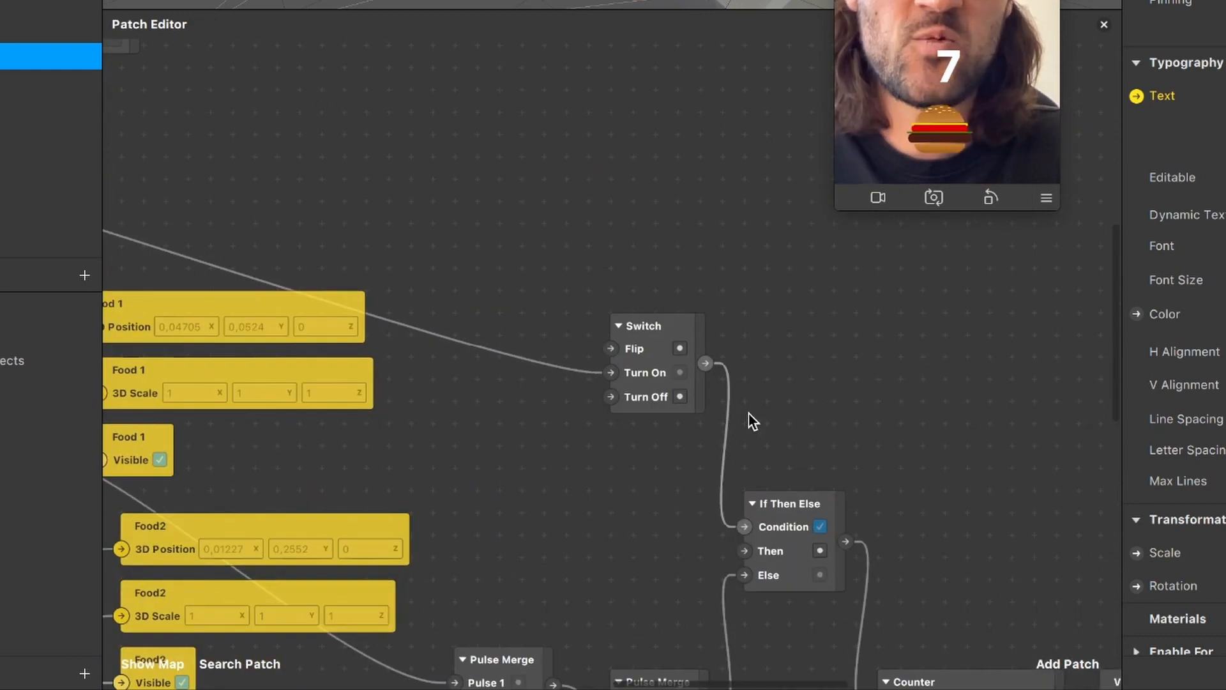
- Move the Switch patch up and to the left, away from the If Then Else patch
scroll(688, 369, right, 3)
click(647, 323)
drag(646, 320, 602, 271)
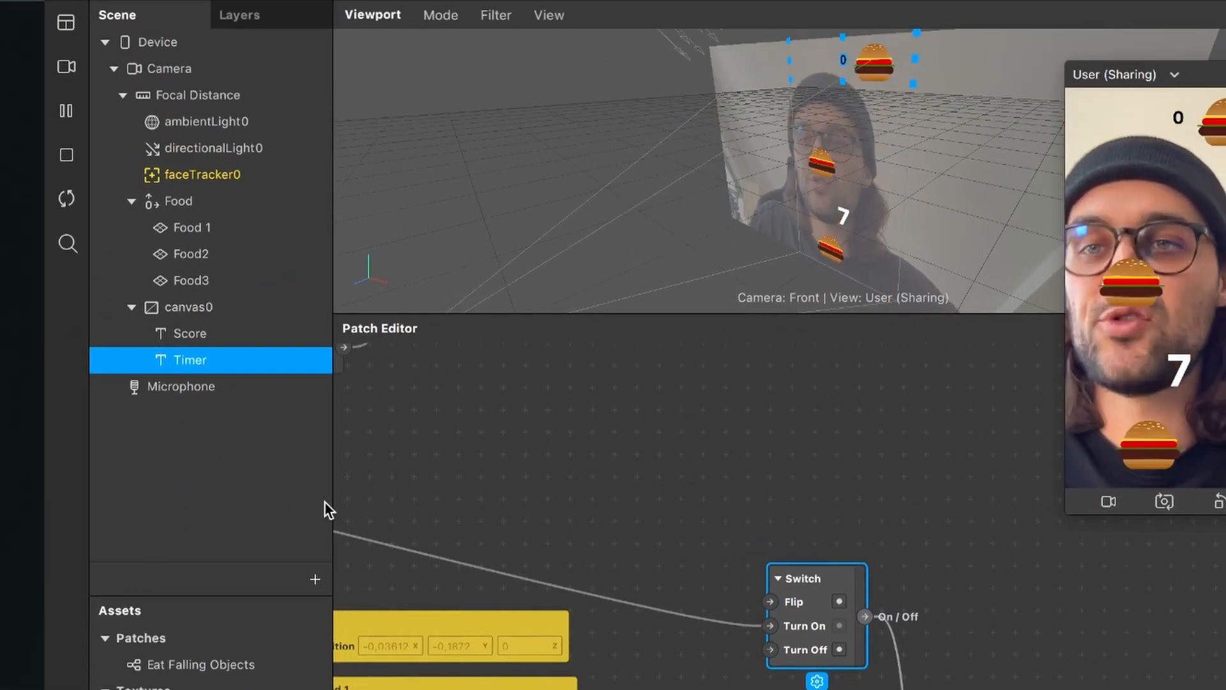
- Create a Visible property patch for the Food null object and place it to the right of the Switch patch
click(186, 203)
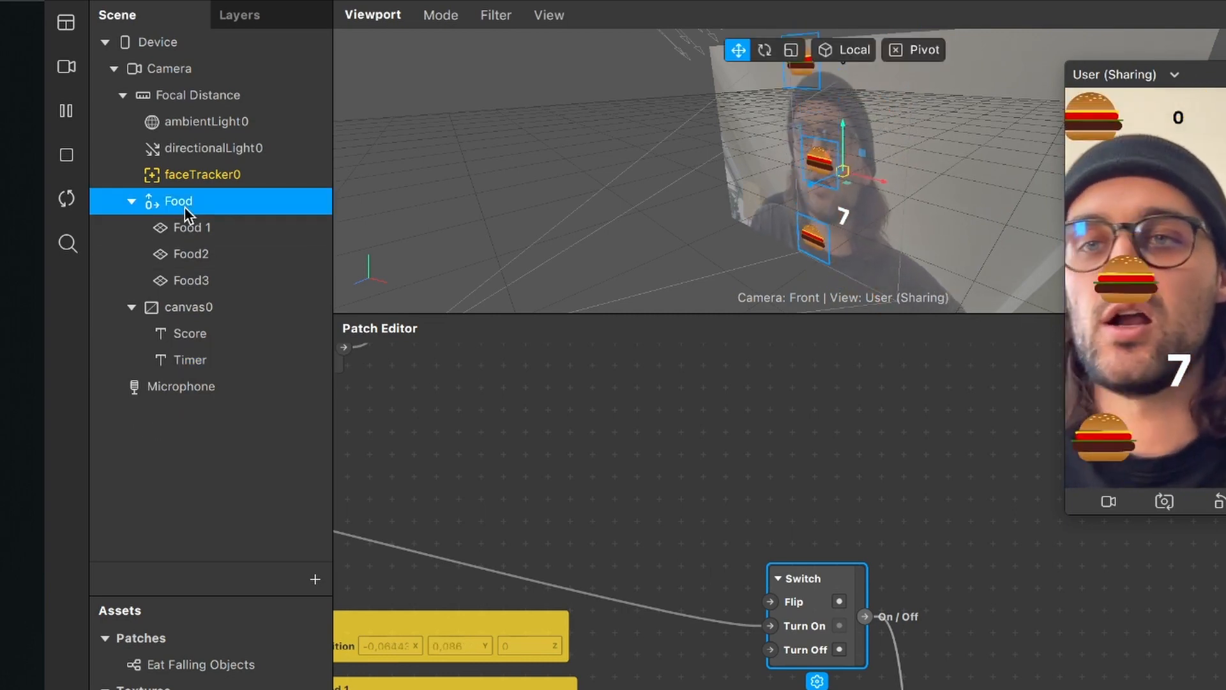
click(132, 202)
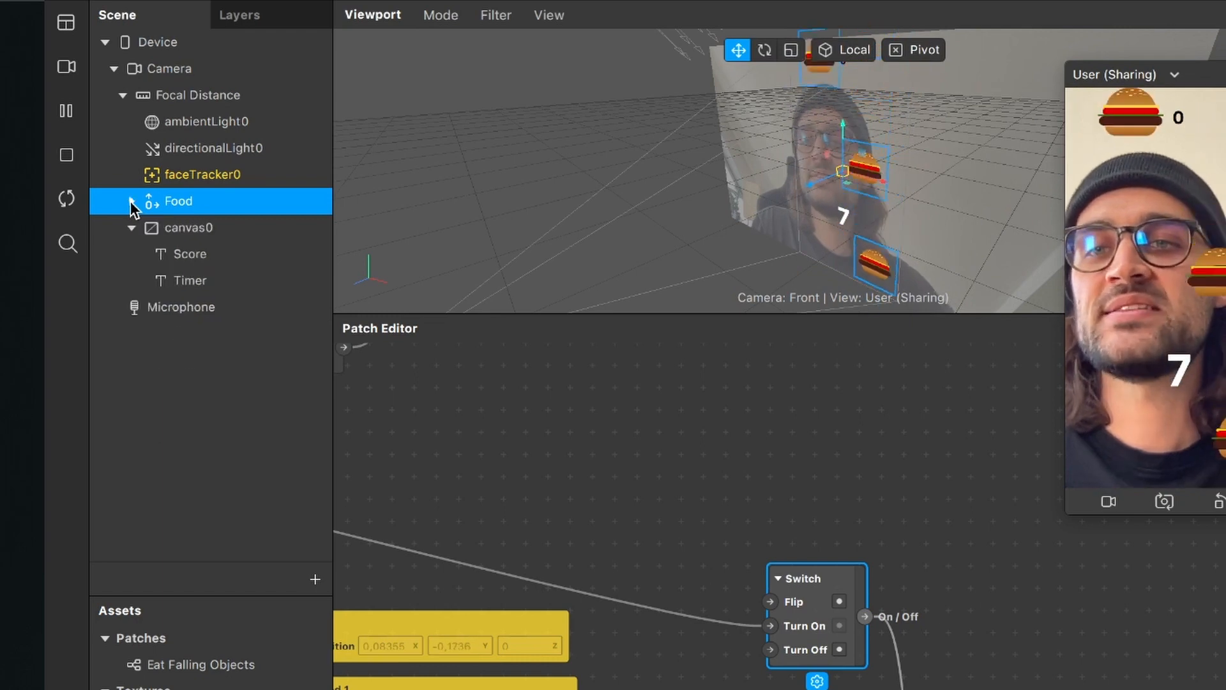
double_click(134, 202)
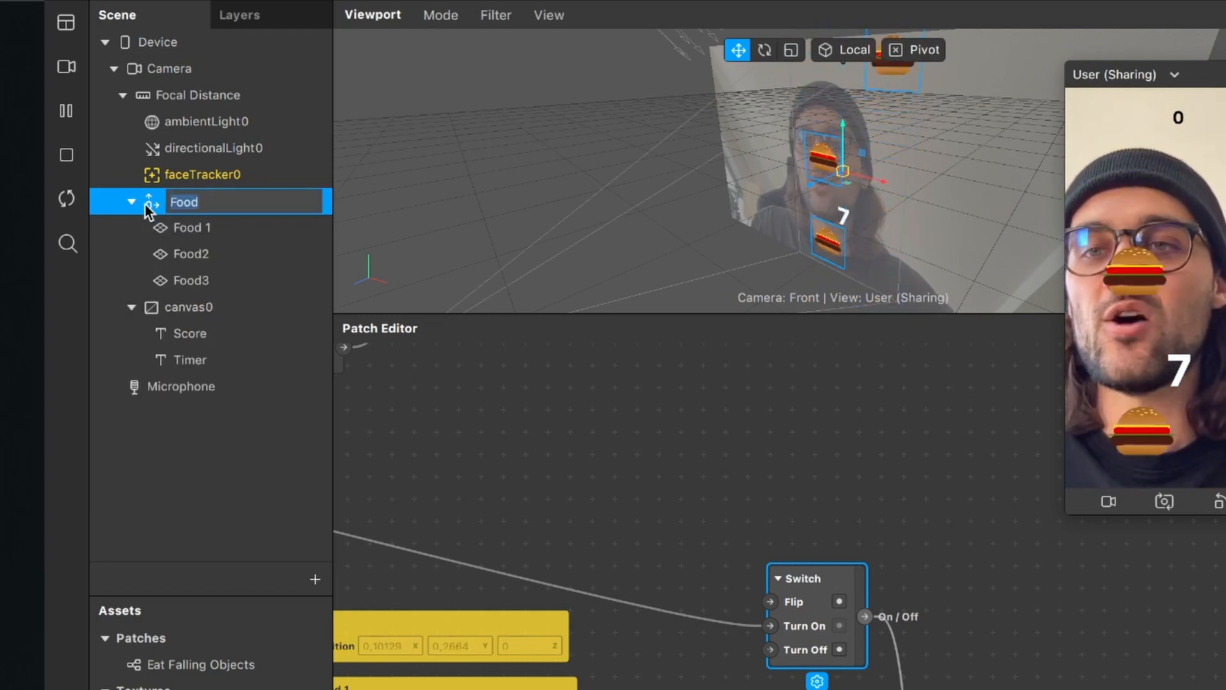
click(115, 229)
double_click(153, 205)
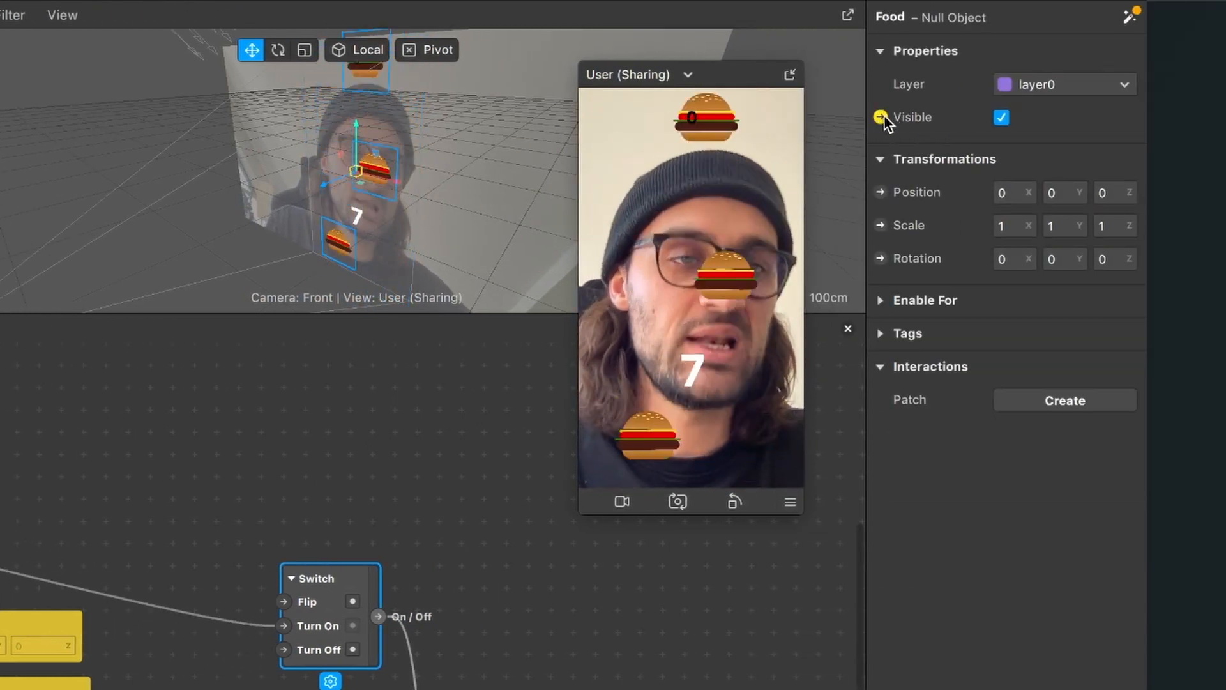
click(882, 117)
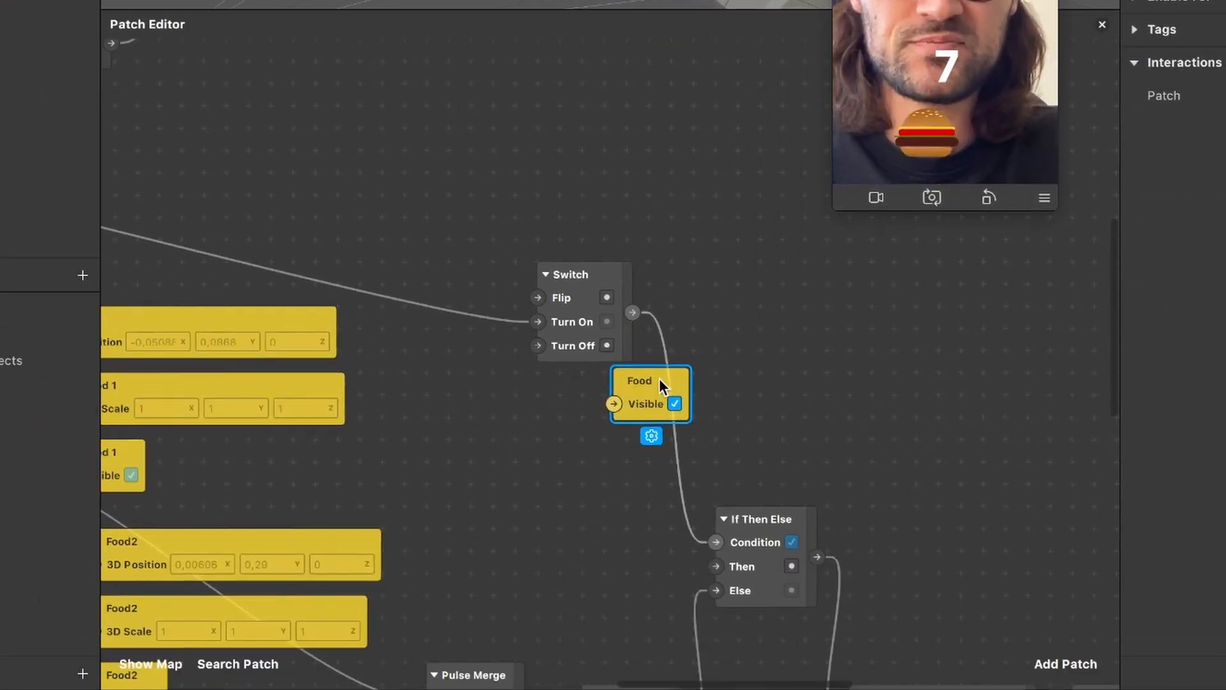
drag(659, 378, 921, 273)
scroll(744, 305, right, 4)
scroll(745, 305, up, 2)
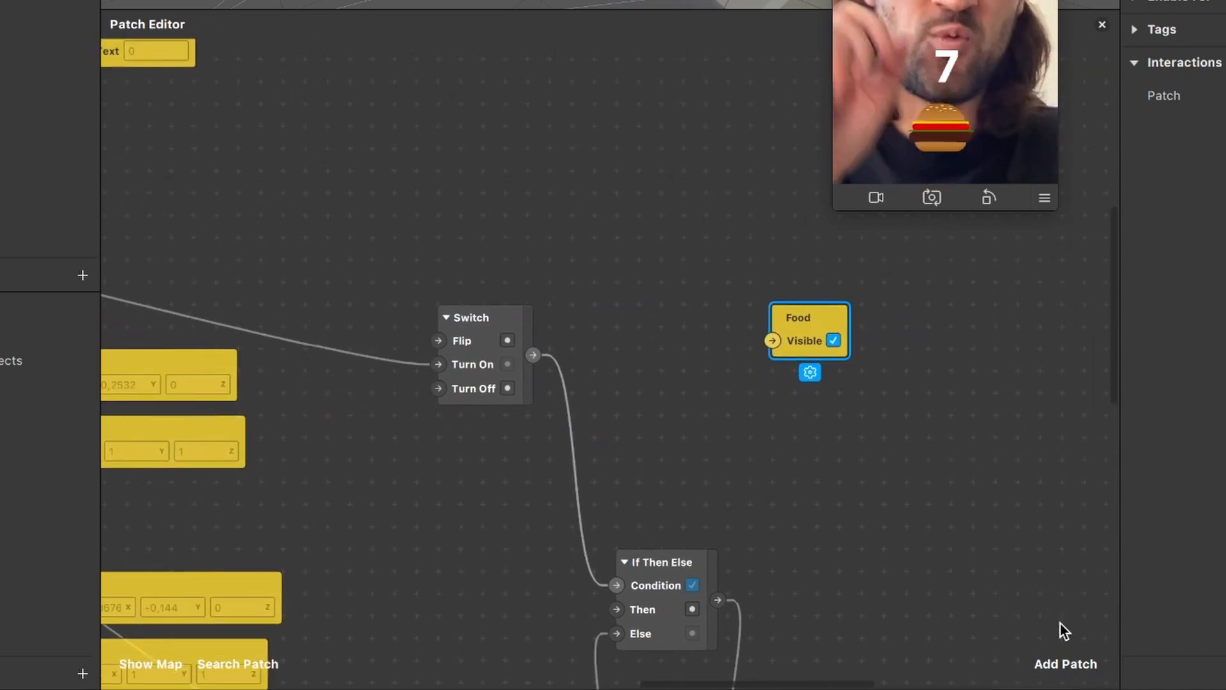
- Add a Not patch between Switch and Food, and connect Switch to its Signal and its Reverse Signal to Food's Visible
click(1063, 653)
text(not)
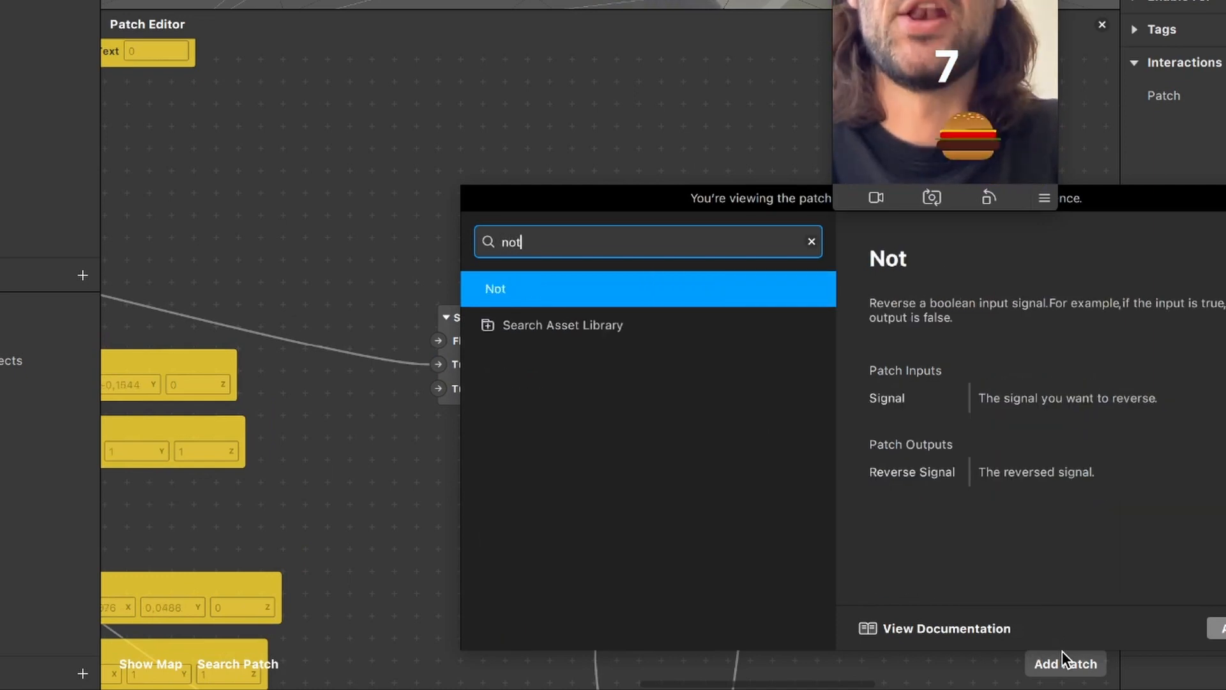
key(Return)
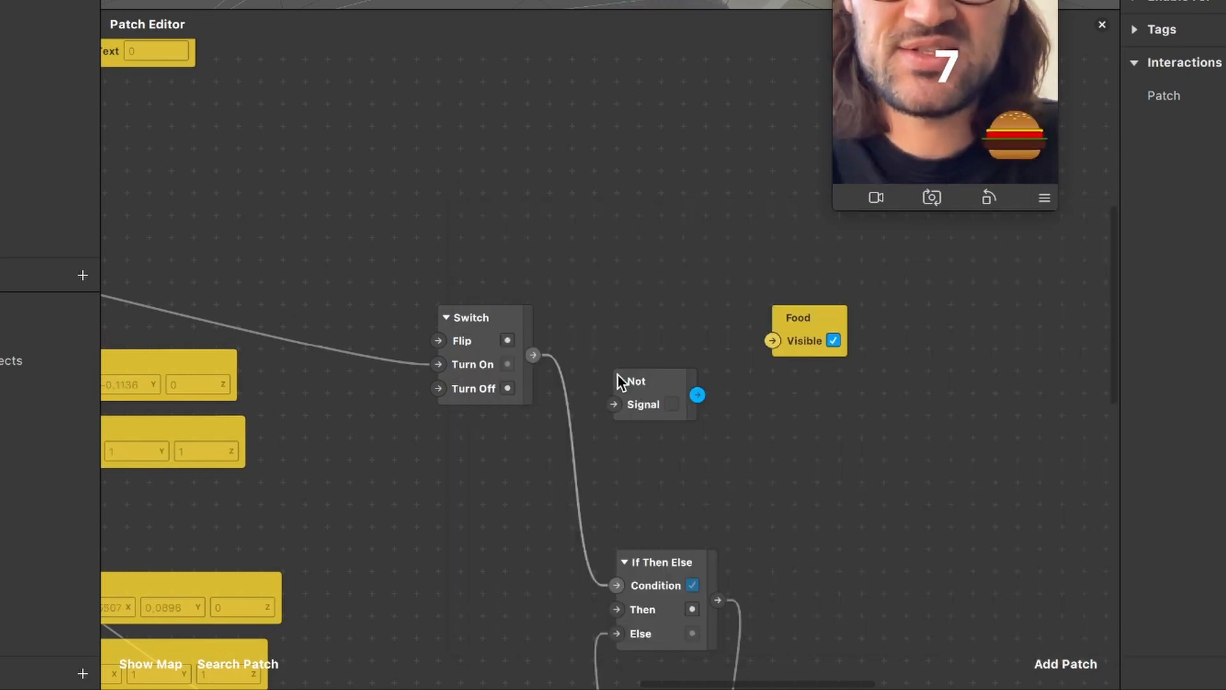
drag(620, 378, 626, 314)
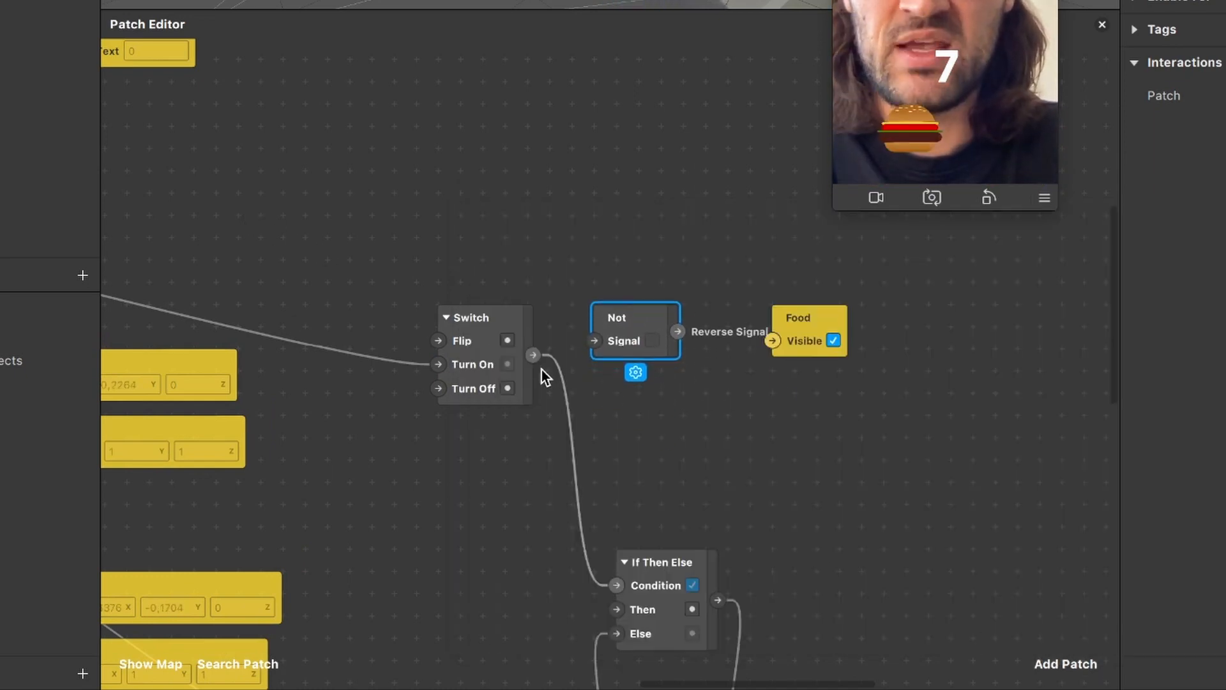
drag(534, 355, 597, 340)
drag(679, 331, 773, 339)
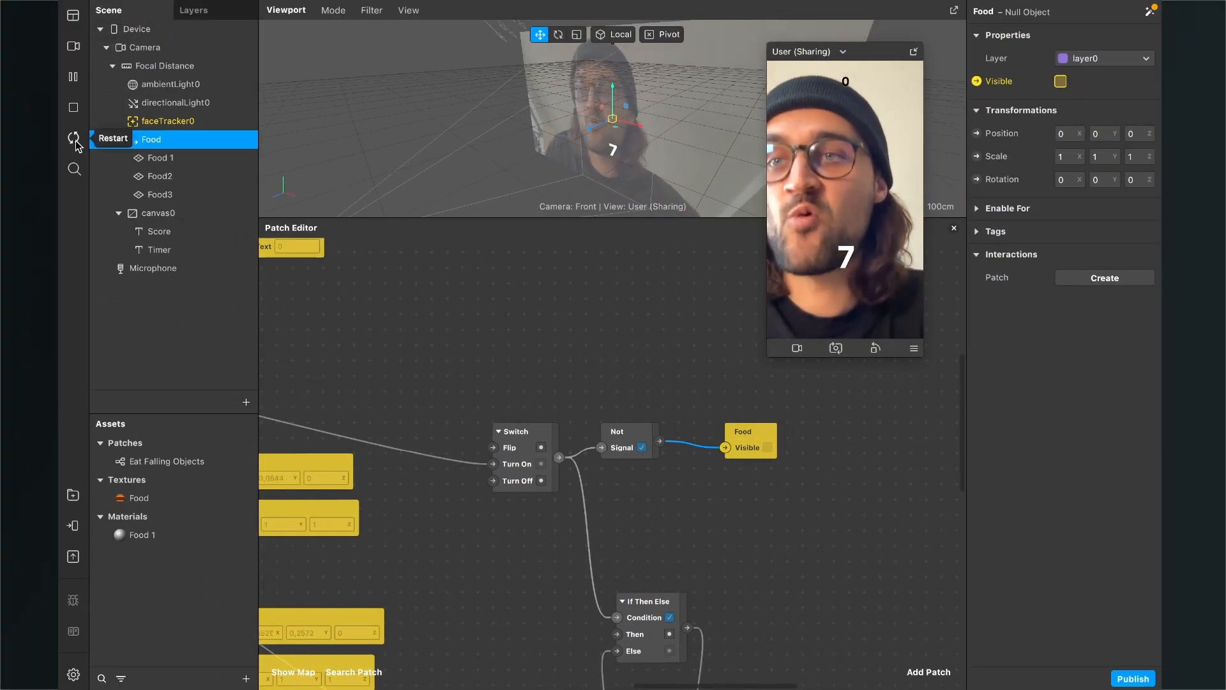
- Restart the preview and temporarily enlarge the preview window to test the game until the countdown ends
click(74, 137)
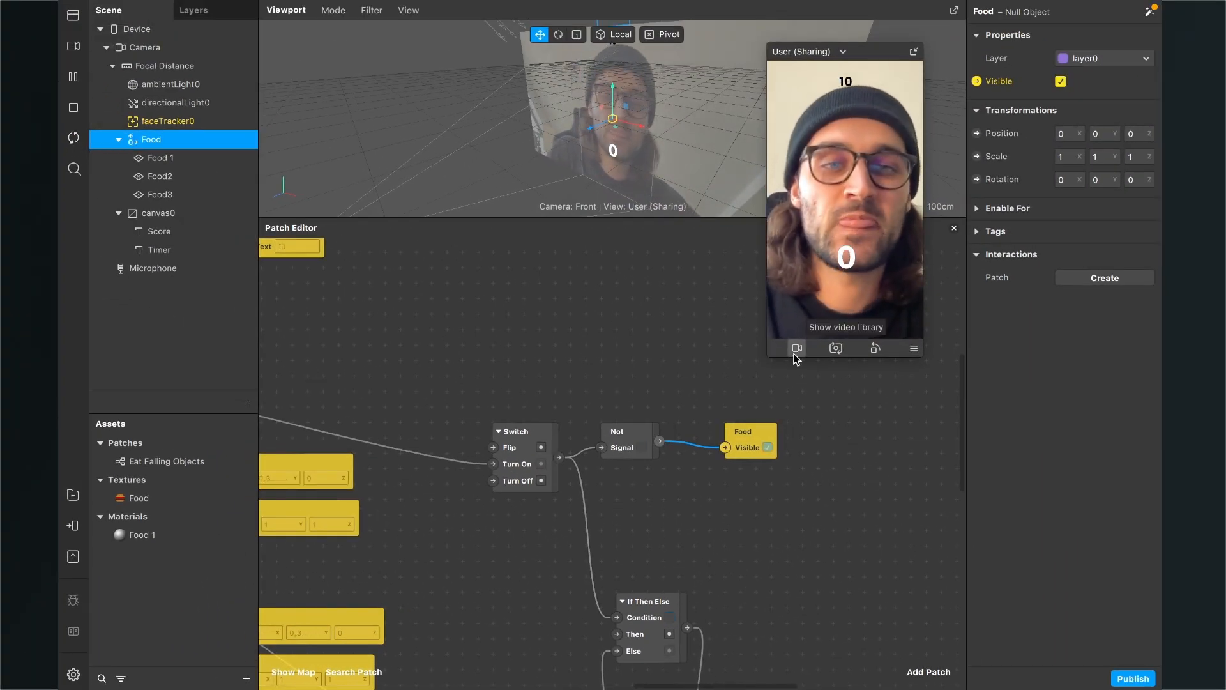
drag(767, 356, 691, 484)
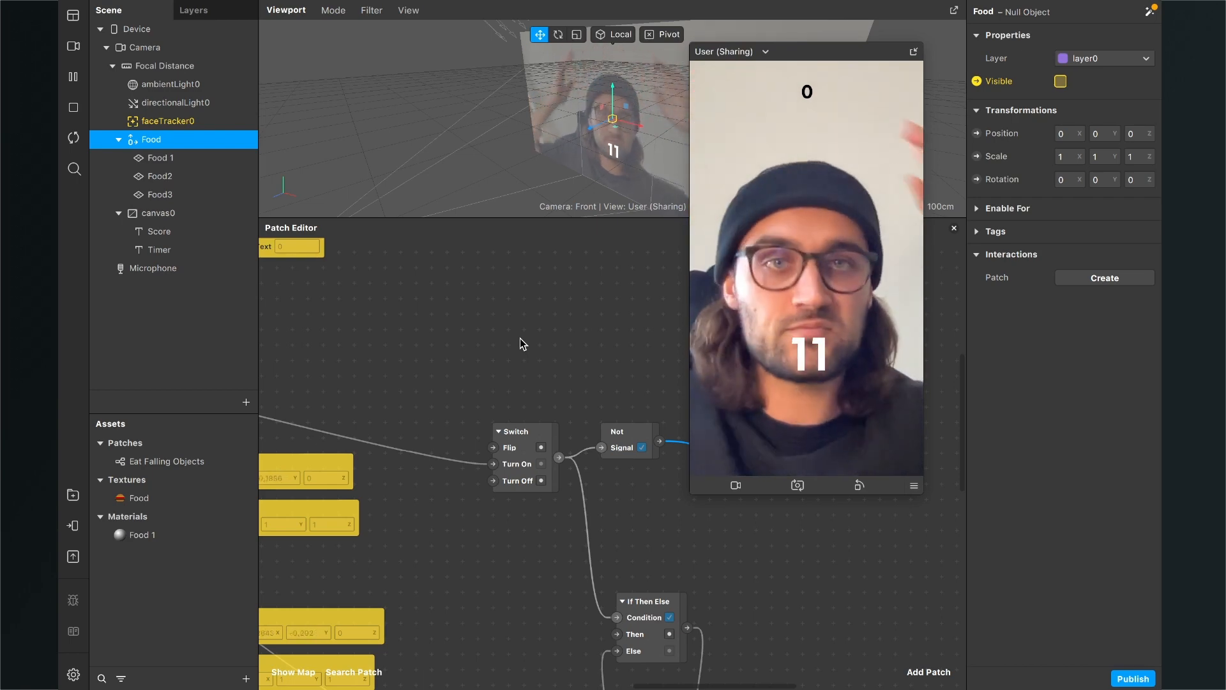
drag(695, 493, 776, 347)
- Examine the first Game mechanic patch's inputs, including Spawn X Range, Speed, Tolerance, Object Scale and Object amount
scroll(574, 449, left, 5)
scroll(573, 448, down, 2)
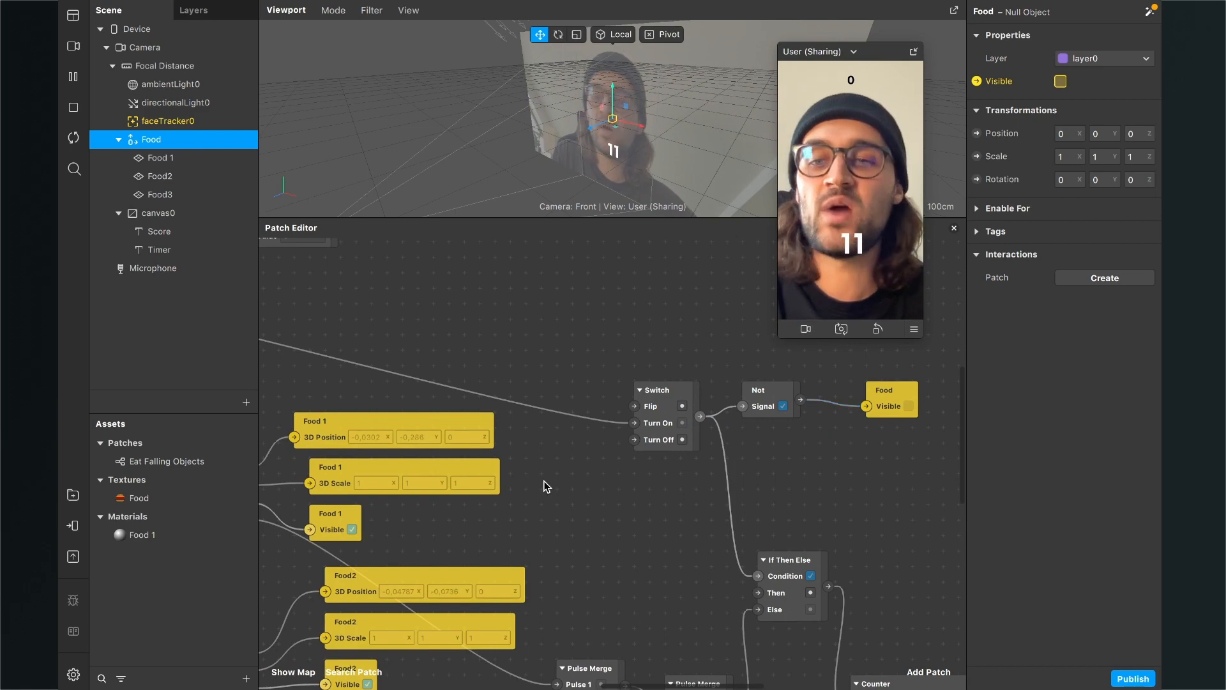
scroll(546, 487, left, 10)
scroll(546, 487, down, 2)
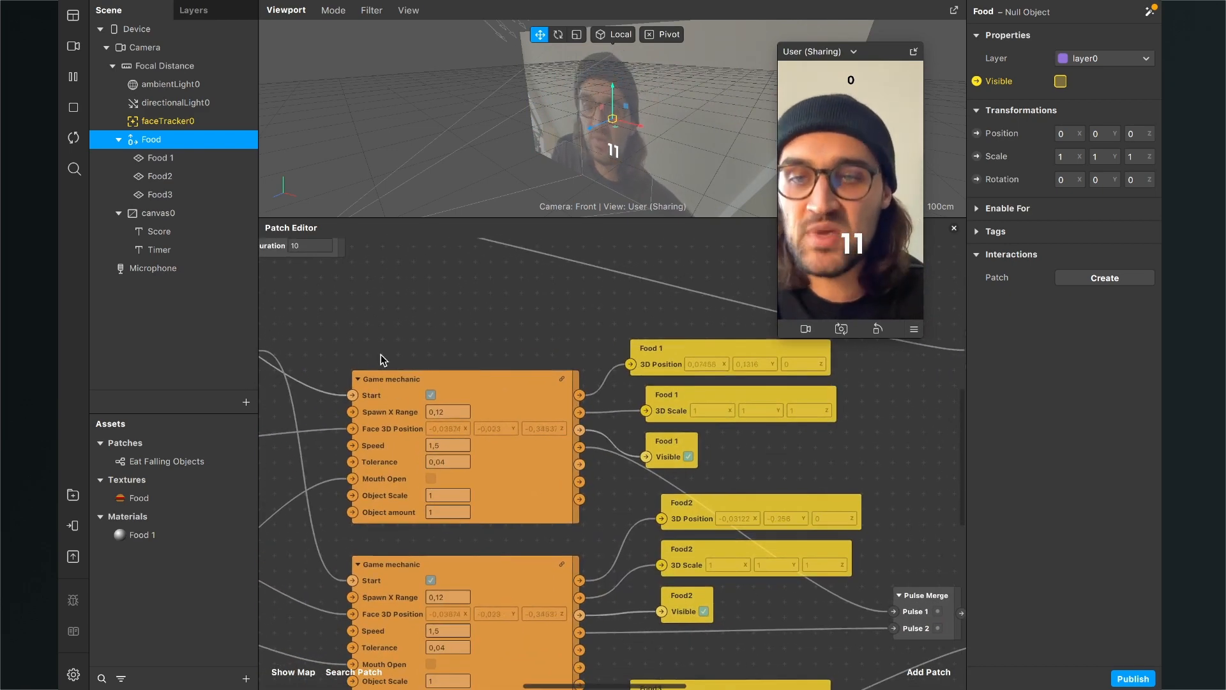
scroll(381, 359, up, 5)
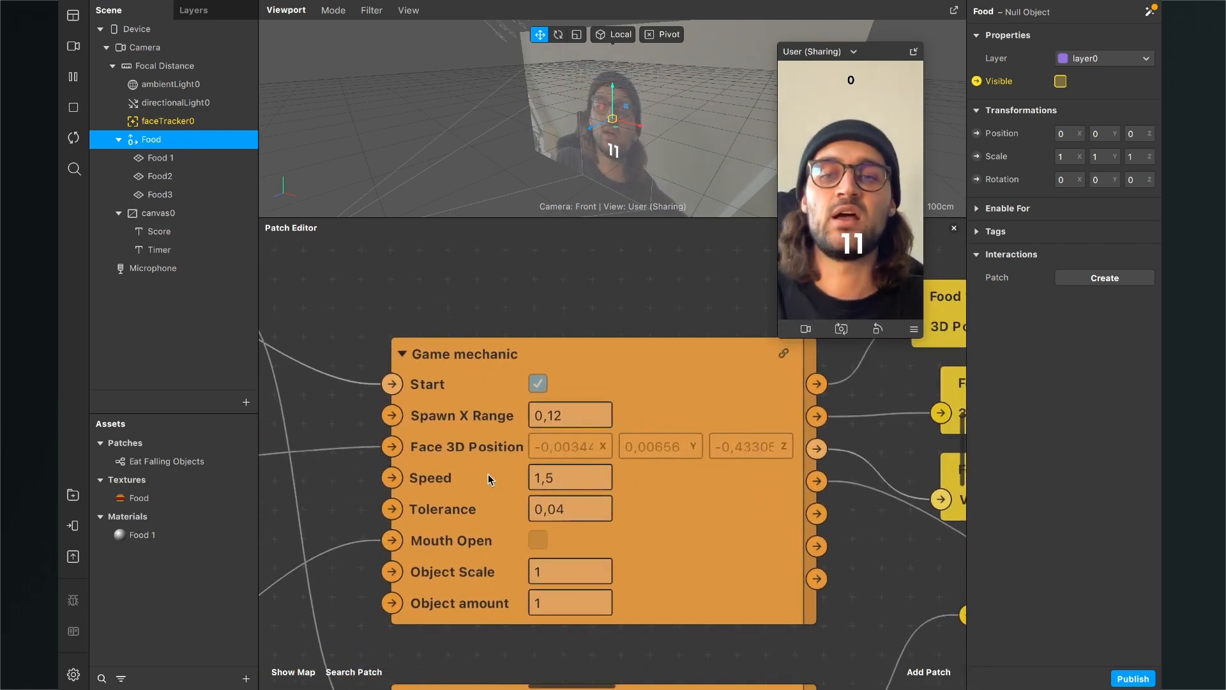
scroll(458, 497, down, 2)
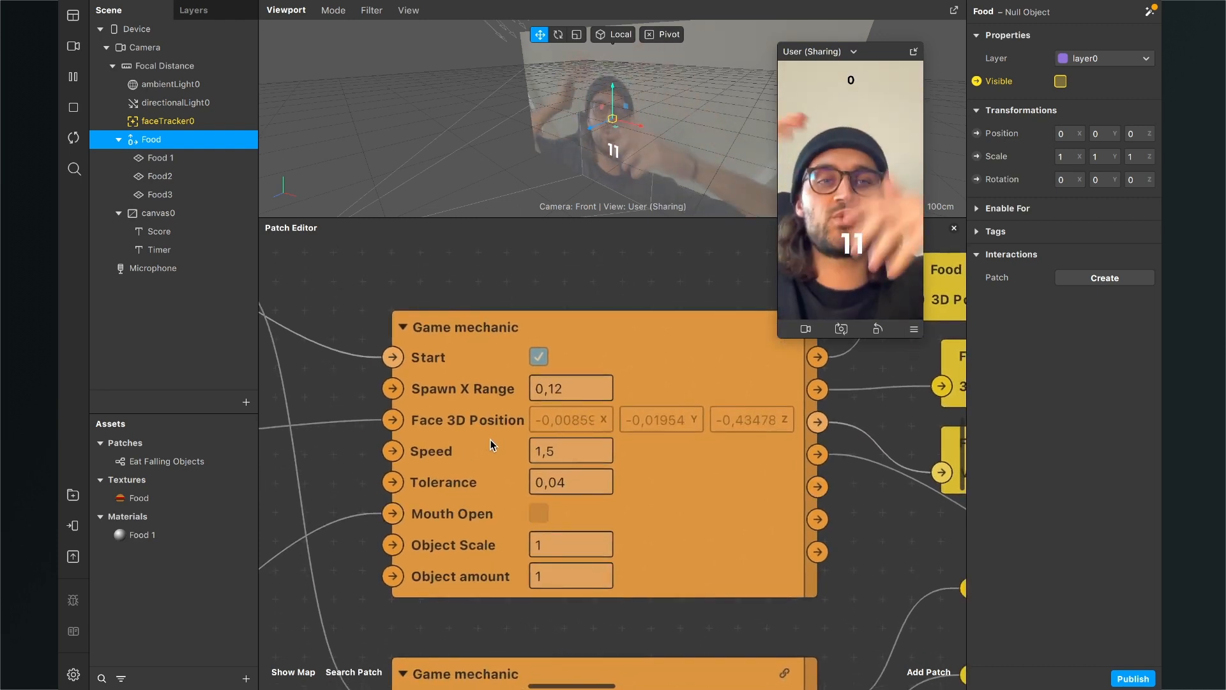
scroll(547, 445, down, 2)
scroll(548, 445, down, 1)
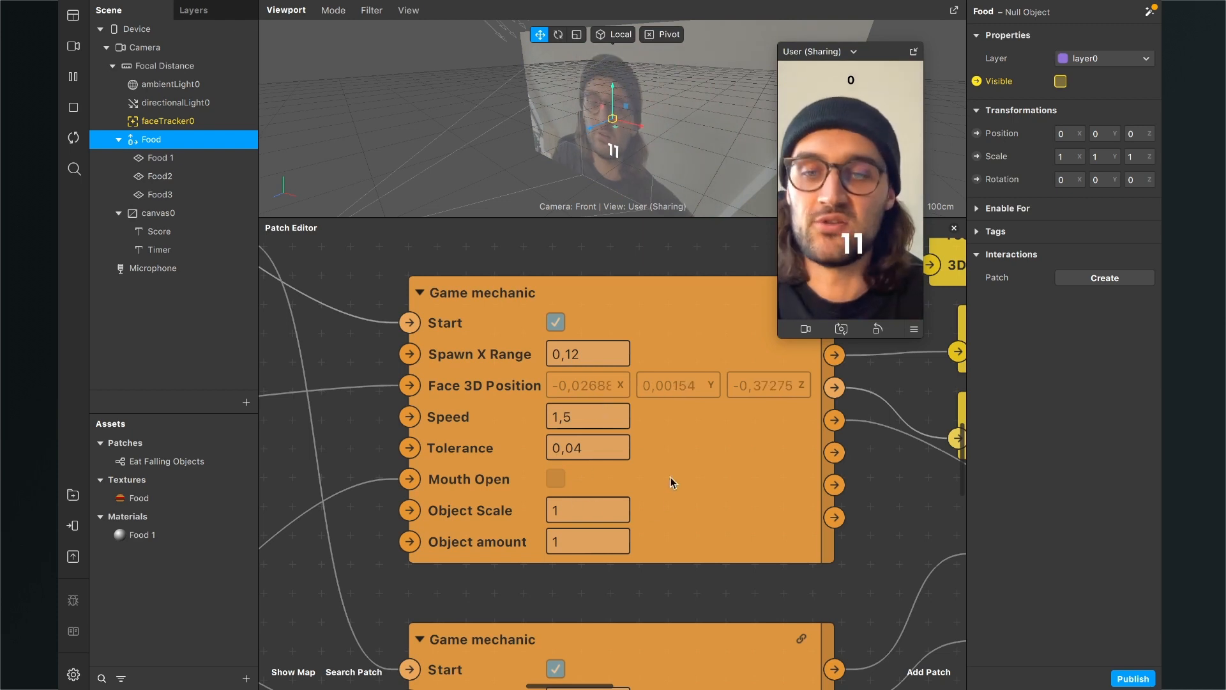
- Examine the inputs of the Game mechanic patches, including Tolerance, Object Scale and Object amount, and review the whole patch graph
scroll(616, 511, down, 3)
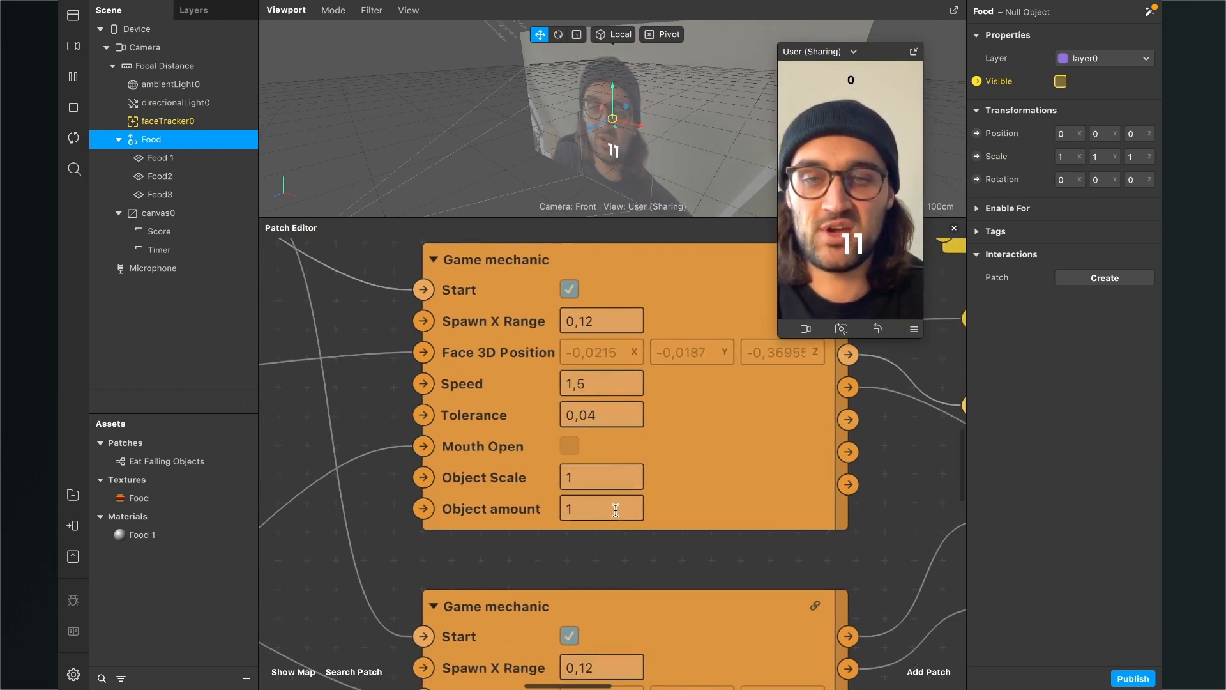
click(594, 479)
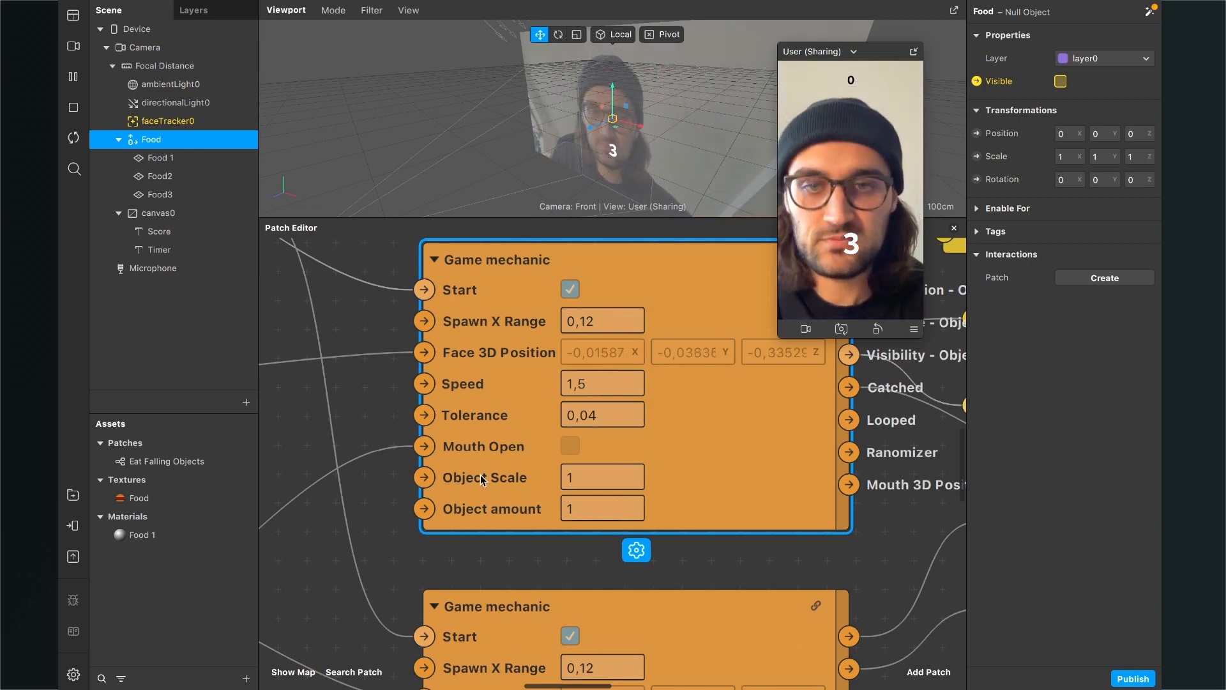
scroll(480, 479, down, 5)
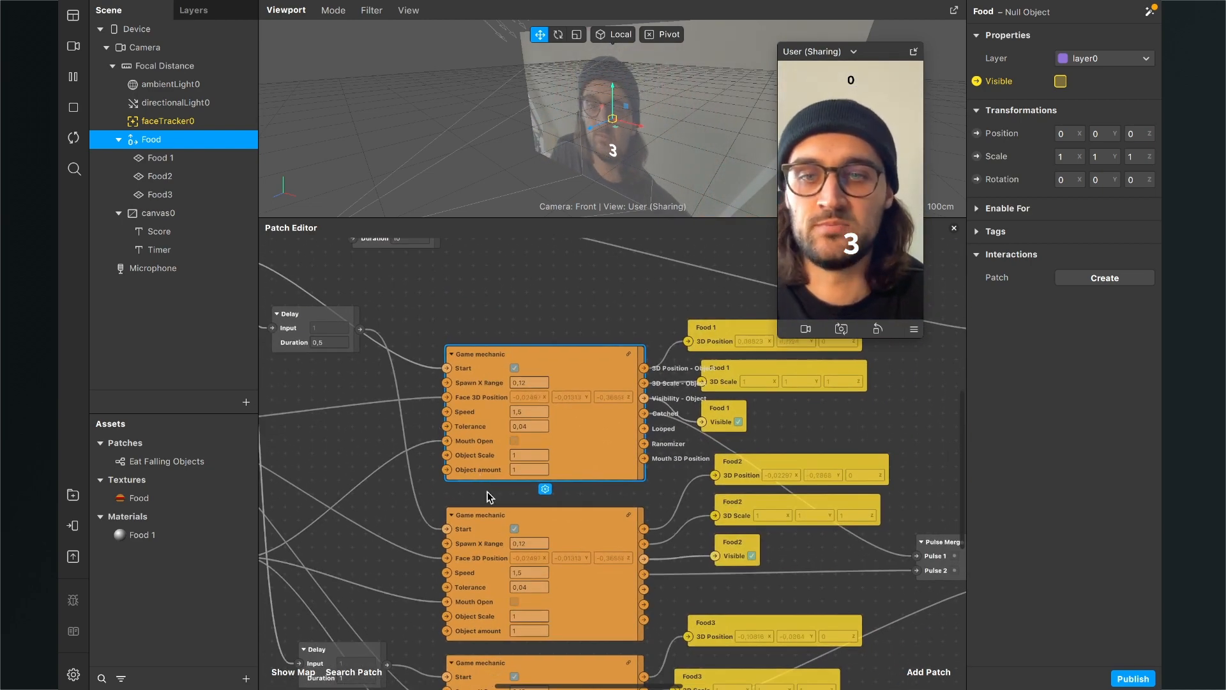
scroll(373, 476, up, 5)
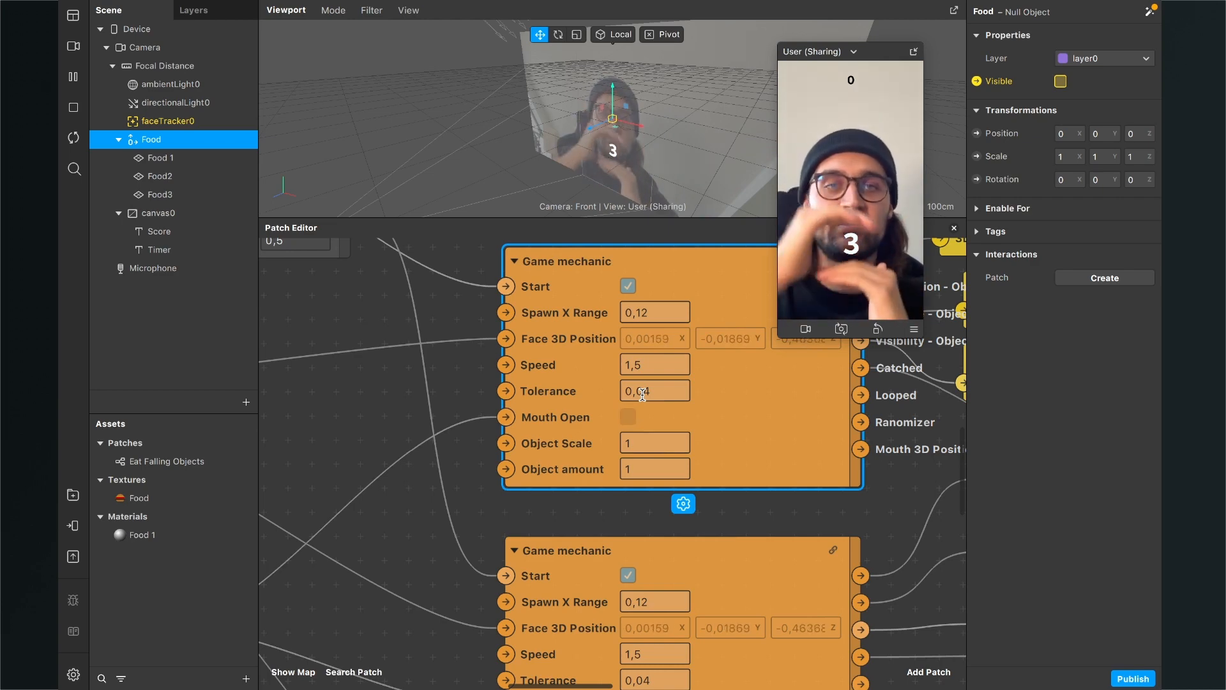
scroll(537, 463, down, 5)
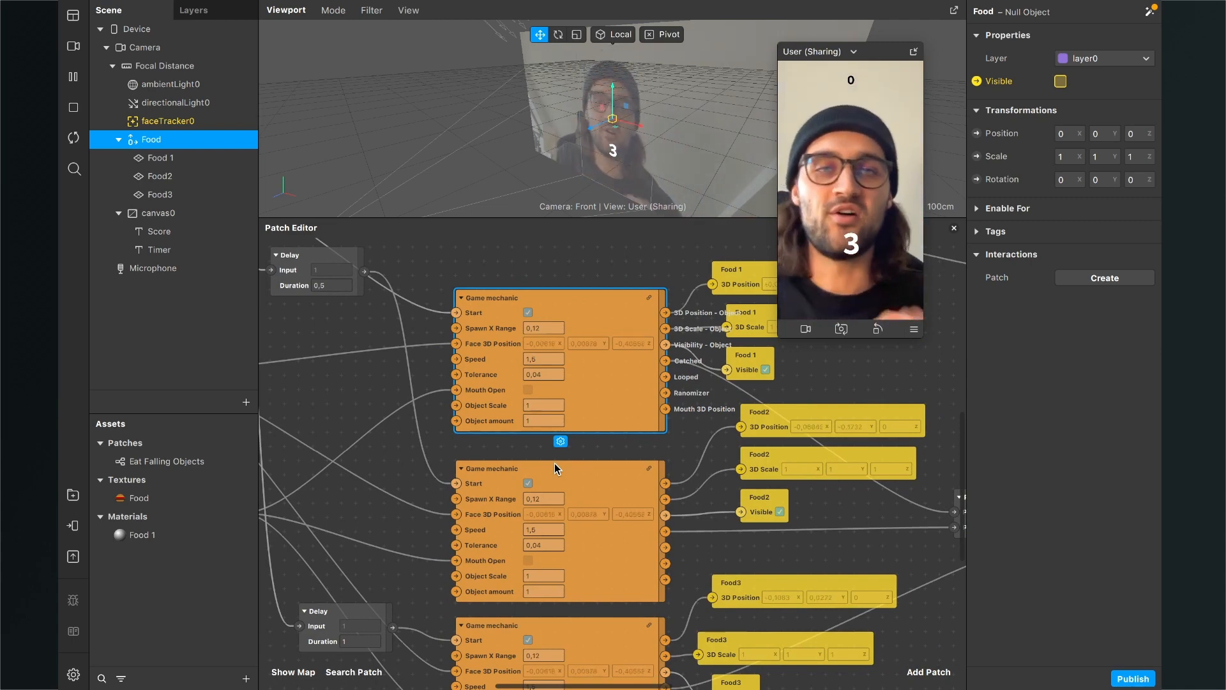
scroll(499, 519, down, 5)
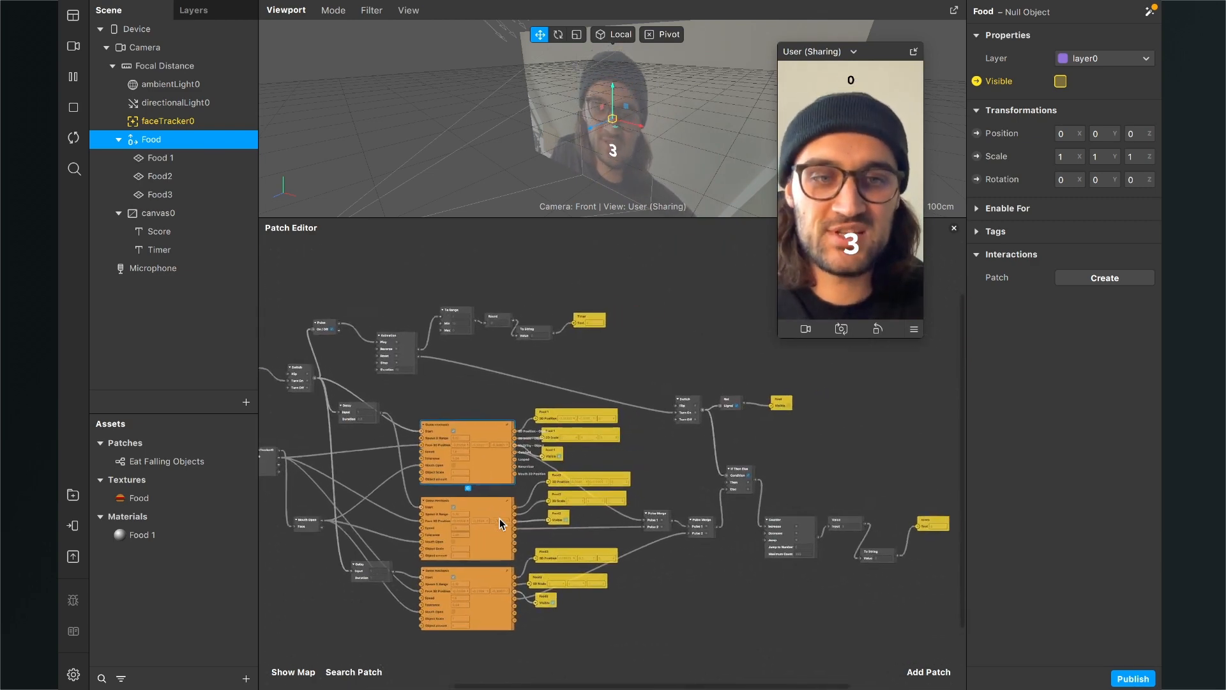
scroll(500, 518, down, 2)
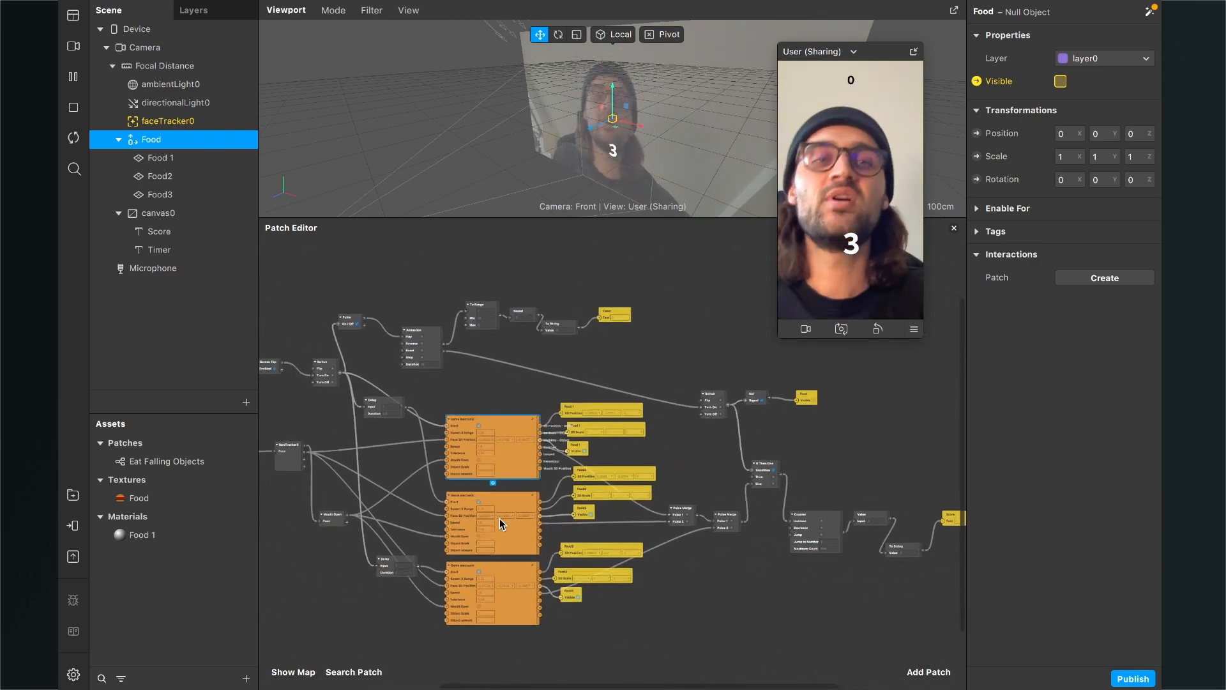
scroll(500, 519, left, 2)
scroll(500, 519, down, 1)
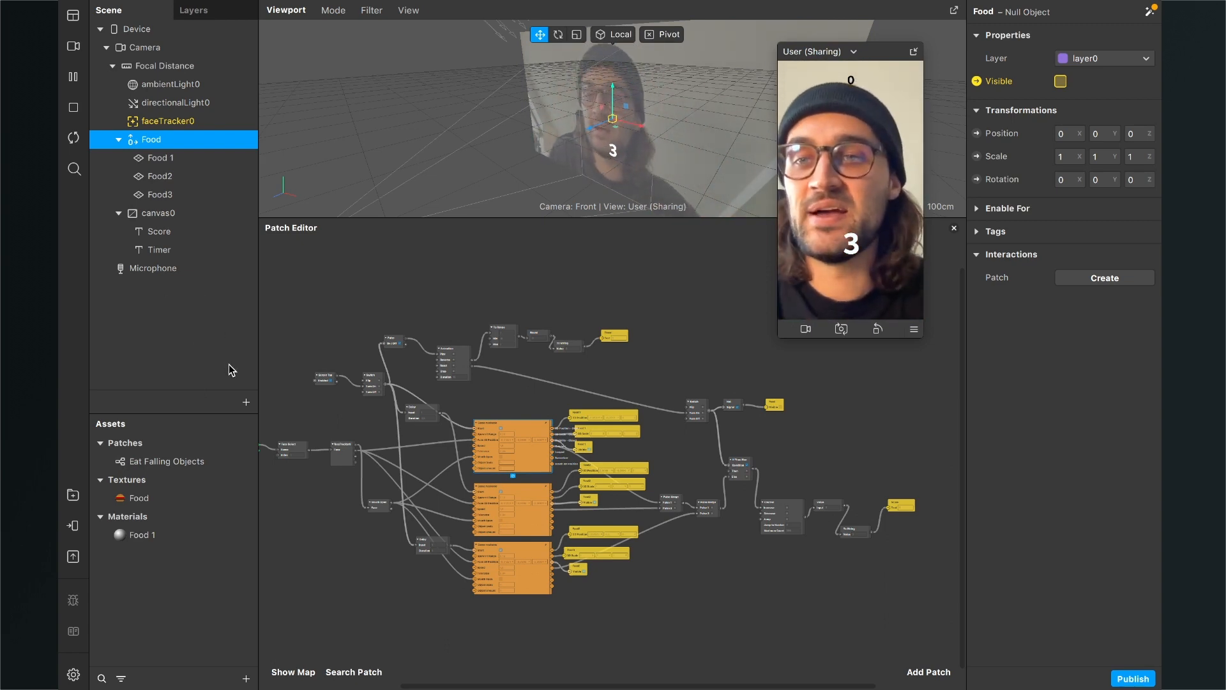
- Add a 2D text object to the canvas and rename it Game Over
click(245, 402)
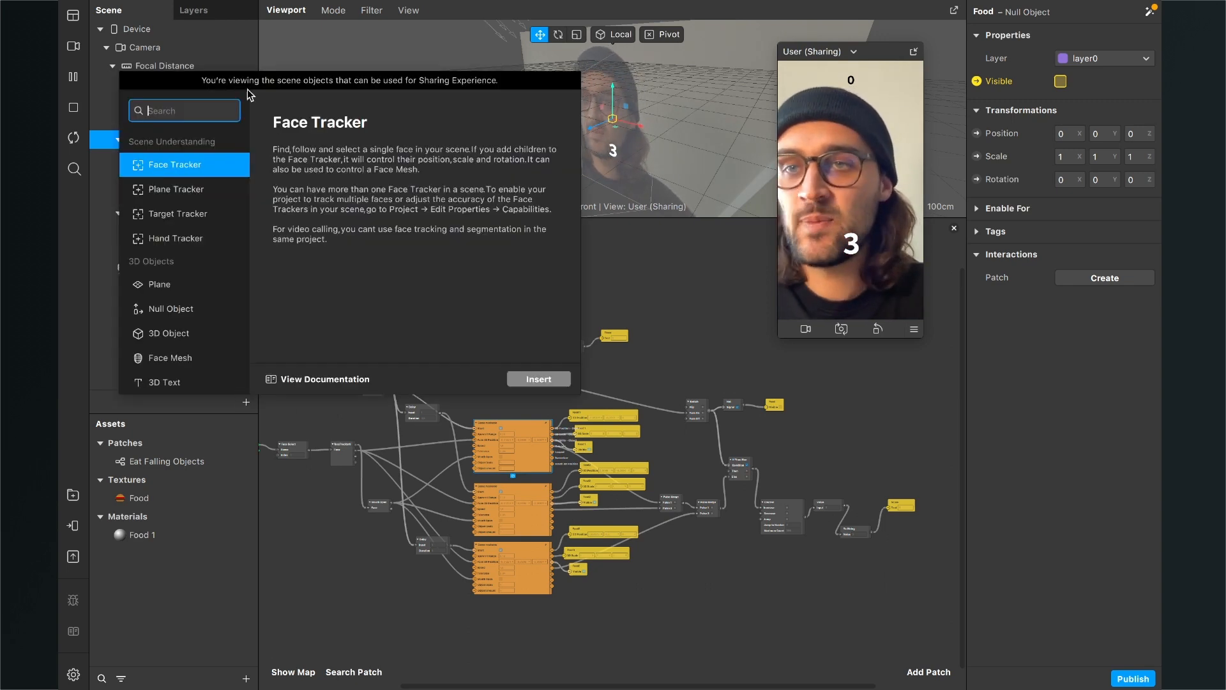
text(2D)
key(Return)
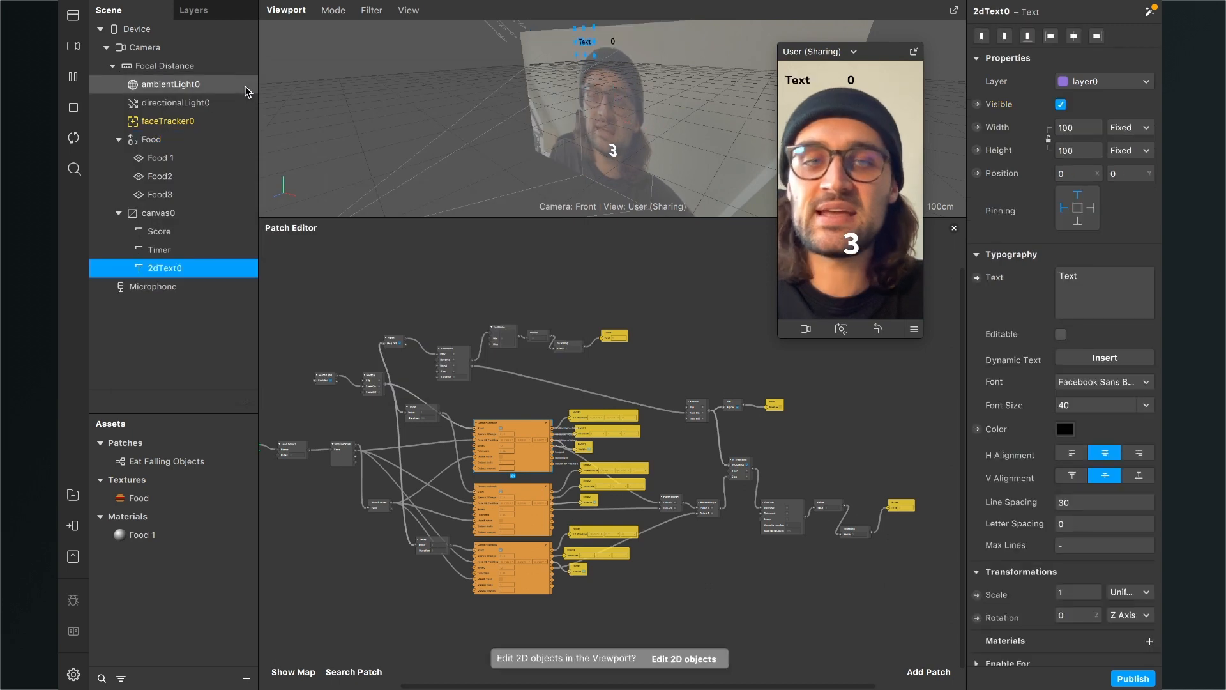
double_click(170, 269)
text(Gal)
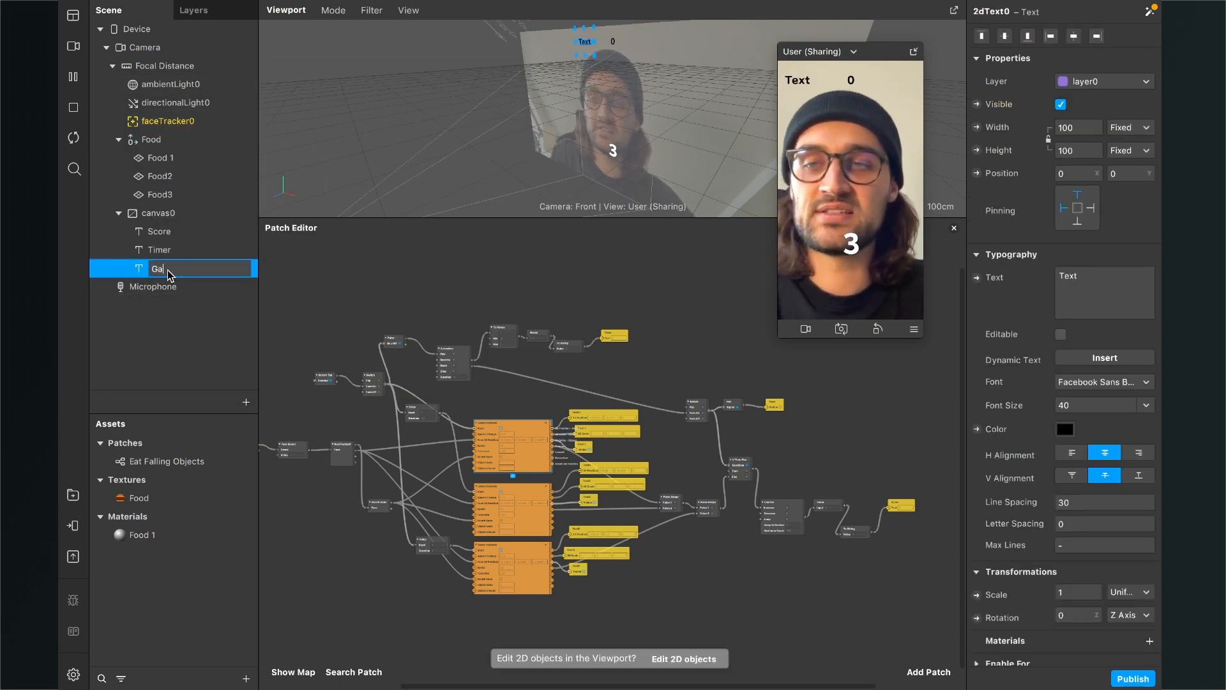
text(e Over)
key(Return)
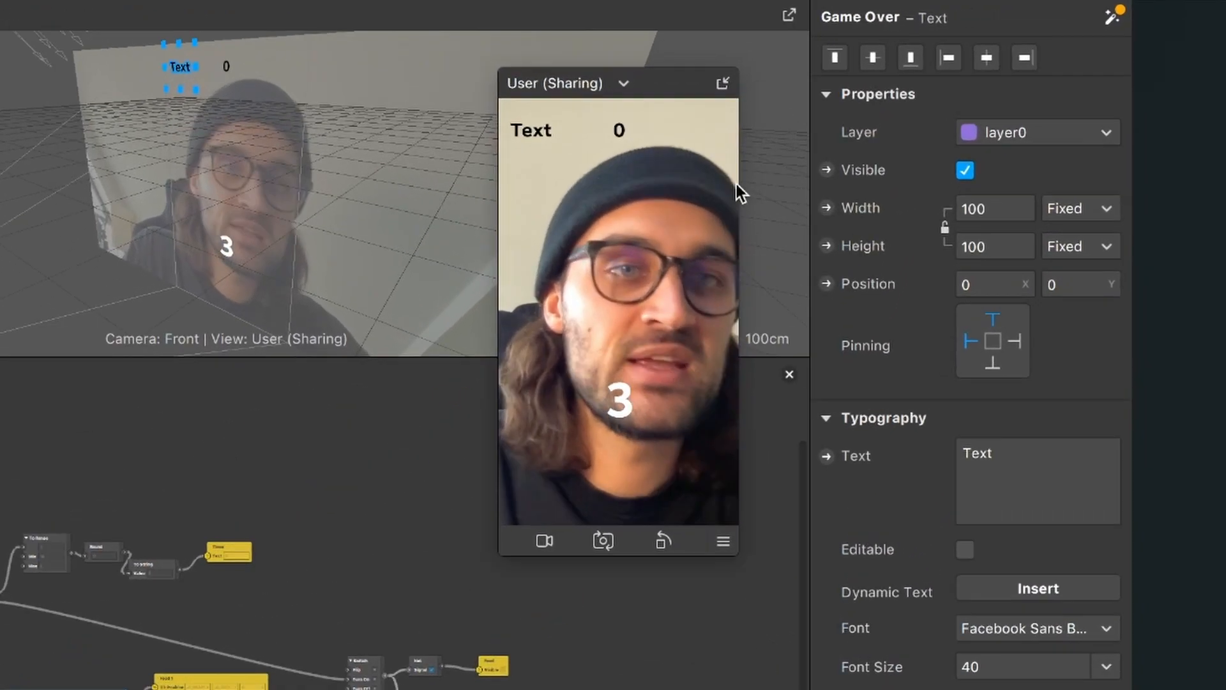
- Make the Game Over text's width relative at 100 and replace its content with GAME OVER
click(1098, 127)
click(988, 249)
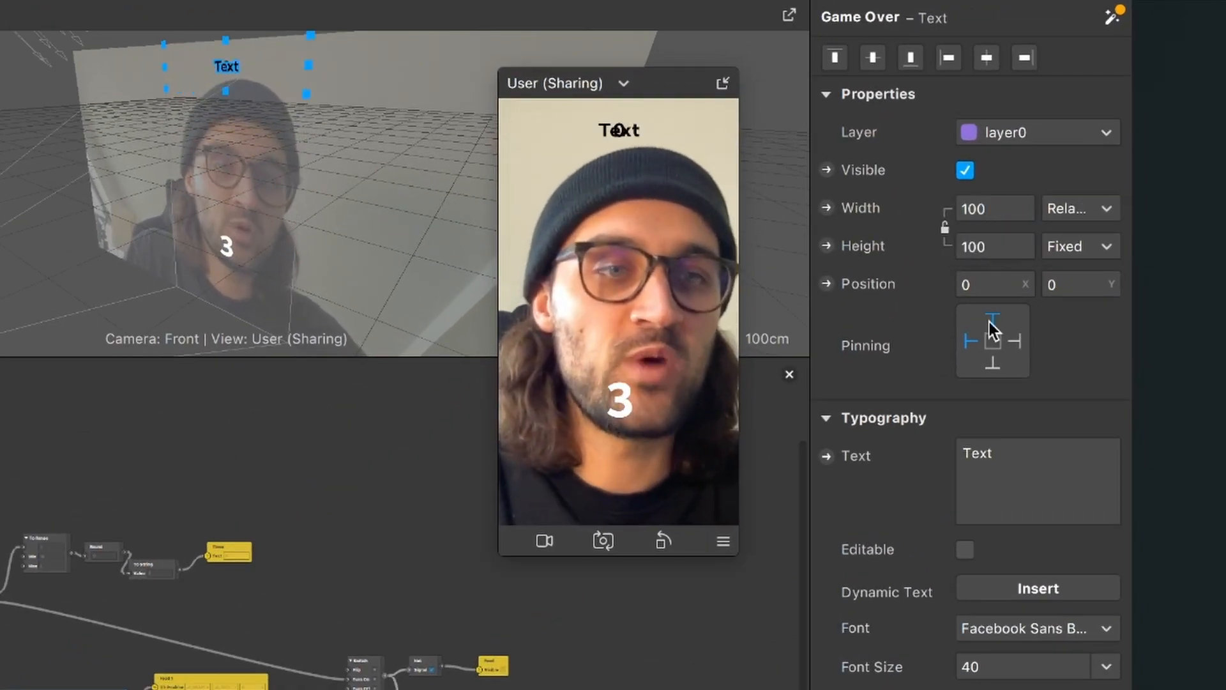
click(1011, 451)
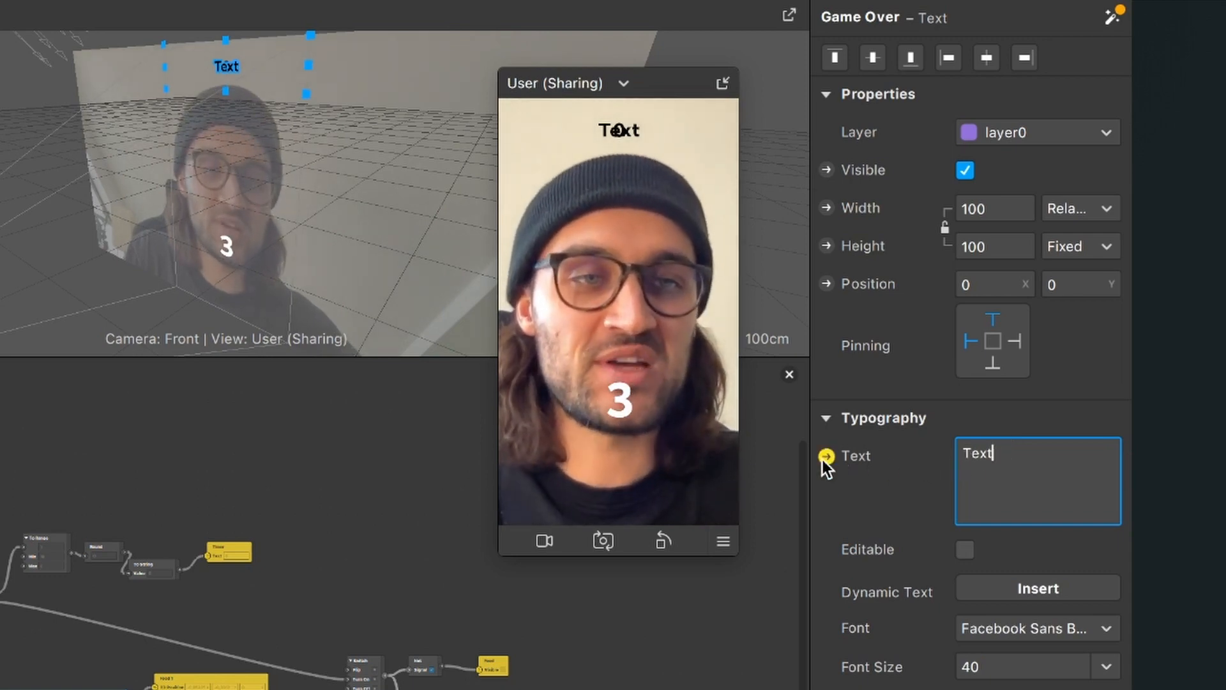
key(BackSpace)
key(BackSpace)
key(BackSpace)
key(BackSpace)
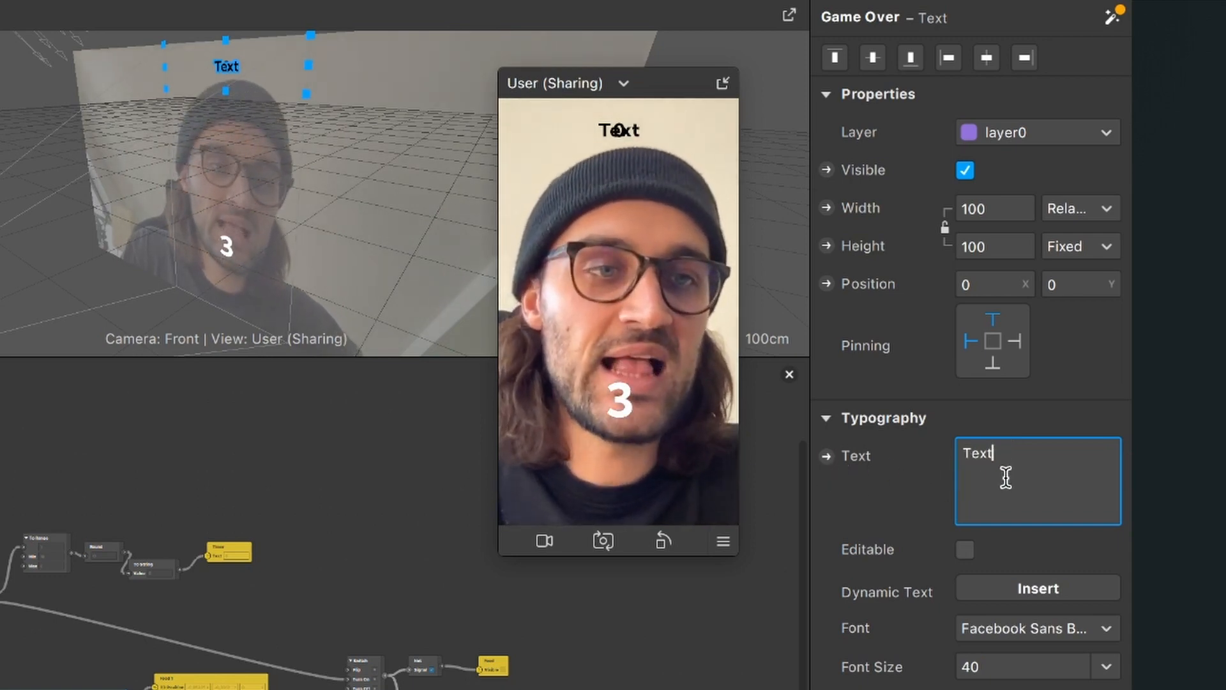
text(G)
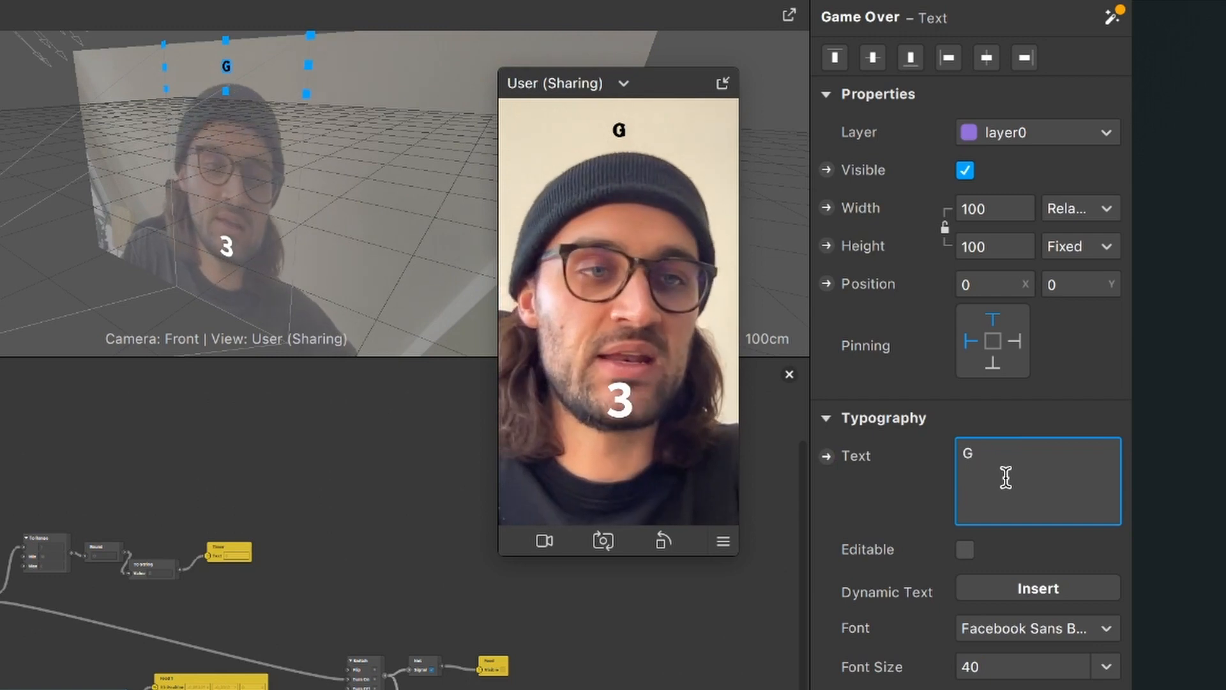
text(AME OVER)
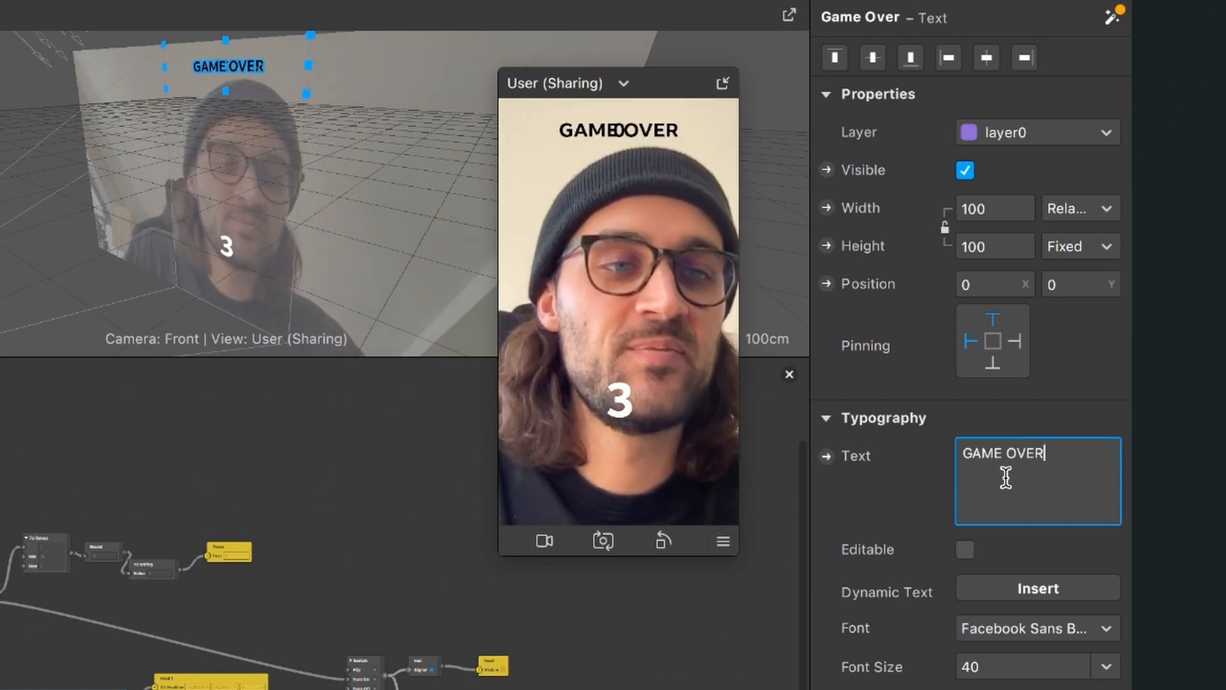
- Set the Game Over text's font size to 60
click(991, 668)
key(BackSpace)
text(60)
key(Return)
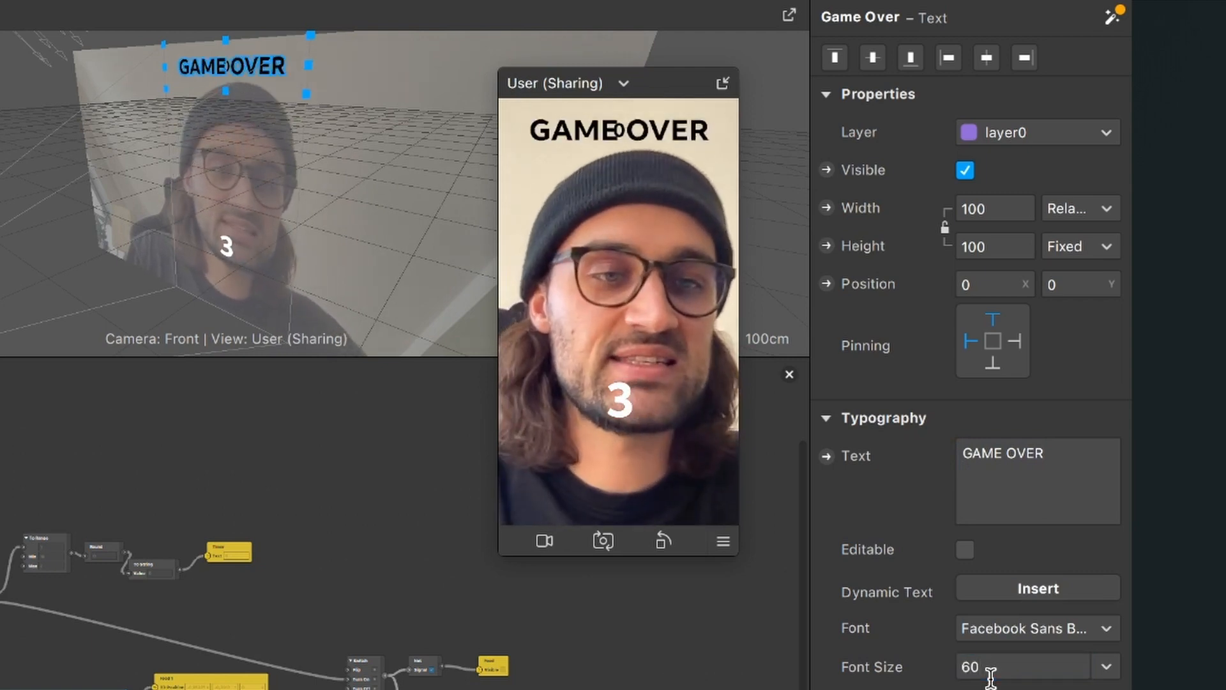
- Color the Game Over text red and, in an enlarged viewport, move it down to a Y position of about 248
click(993, 648)
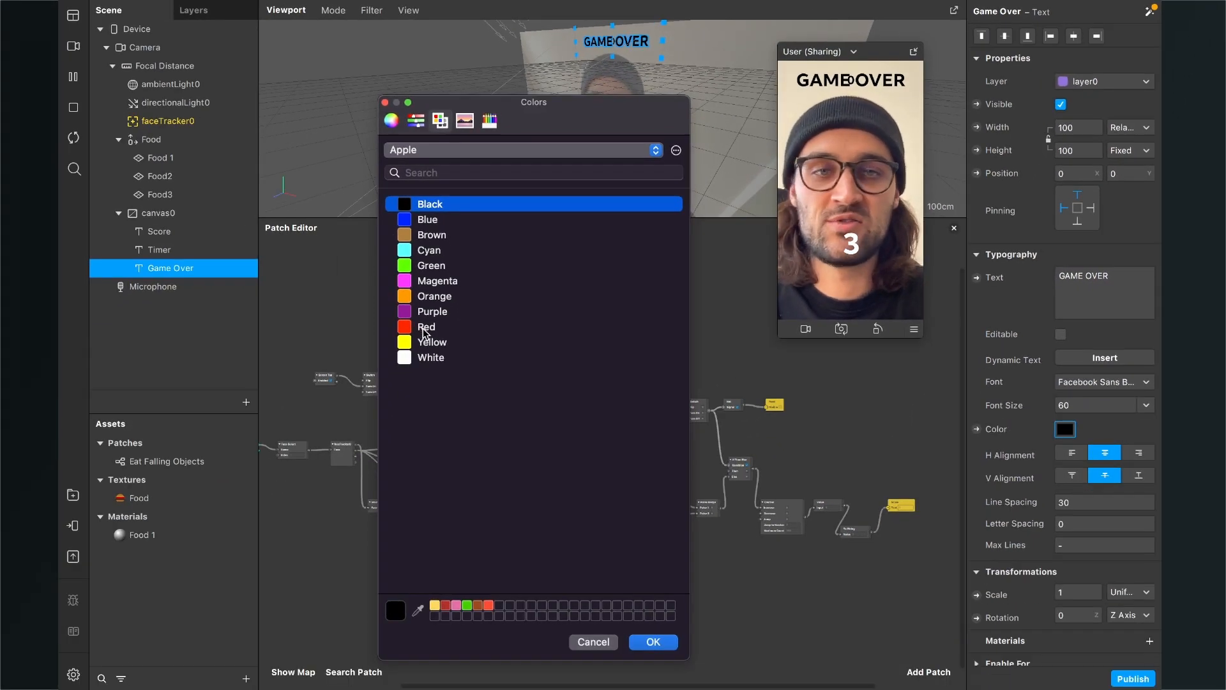
click(21, 497)
click(667, 642)
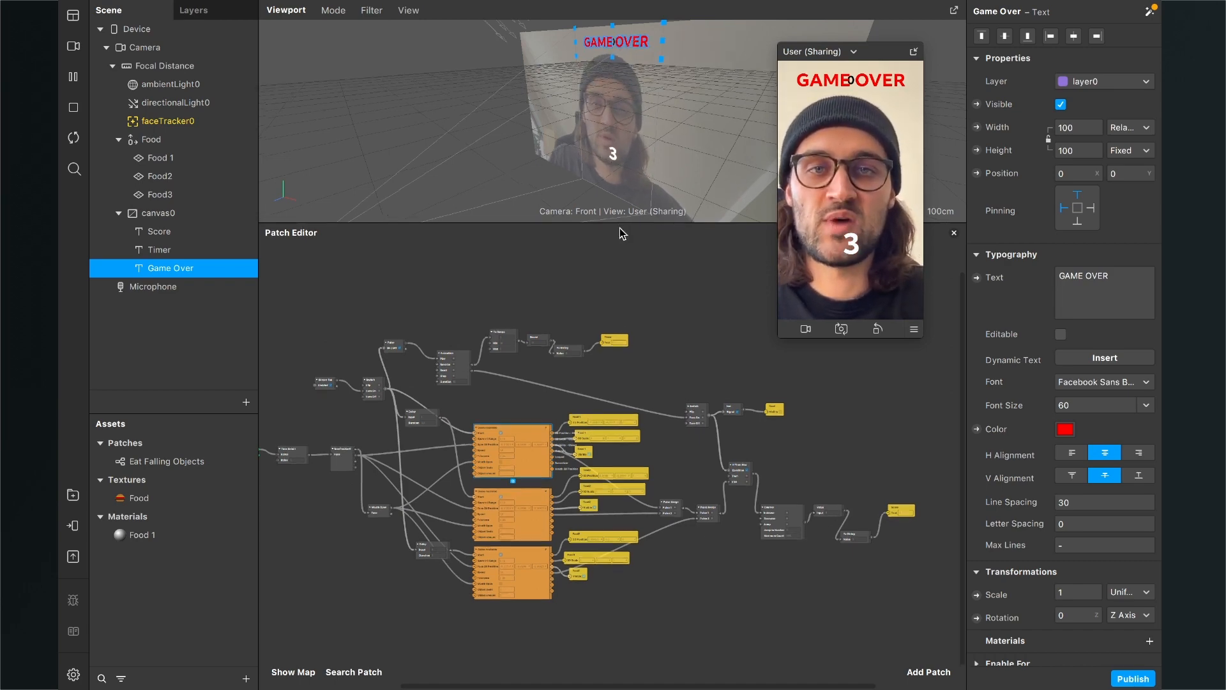
drag(620, 219, 621, 419)
drag(646, 69, 642, 213)
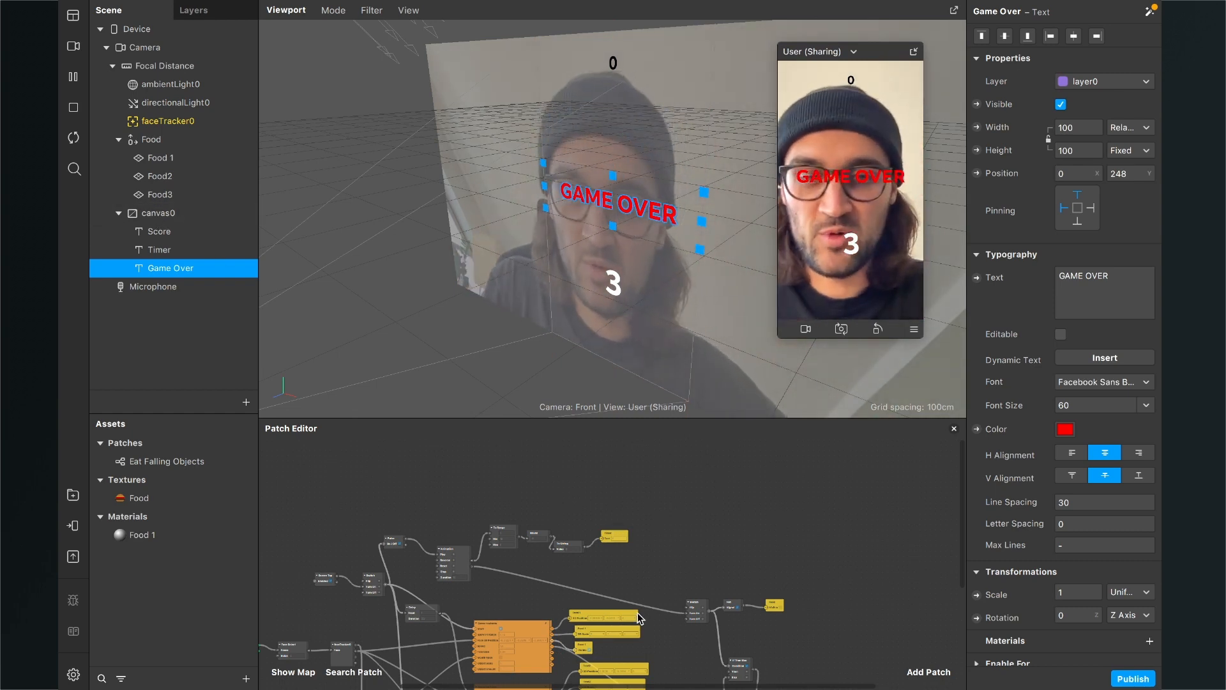
- Create a Visible patch for the Game Over text, make room beside the Not and Food patches, and connect Switch's On / Off output to it
scroll(637, 612, up, 5)
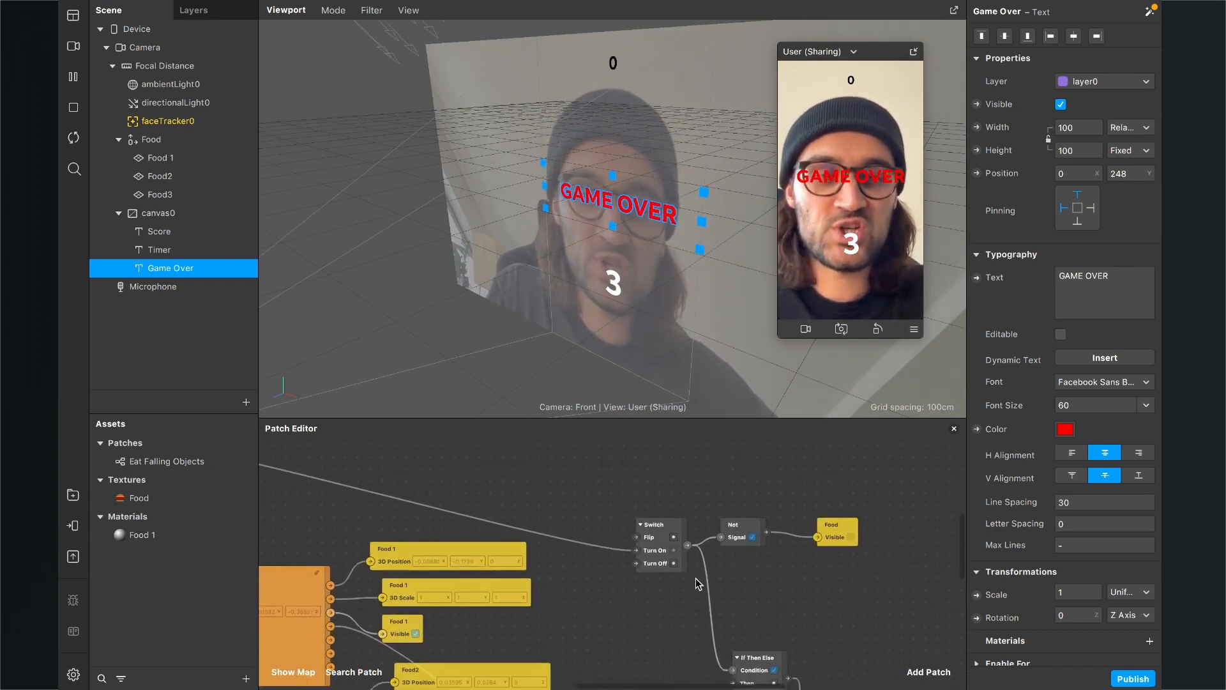
scroll(696, 578, up, 4)
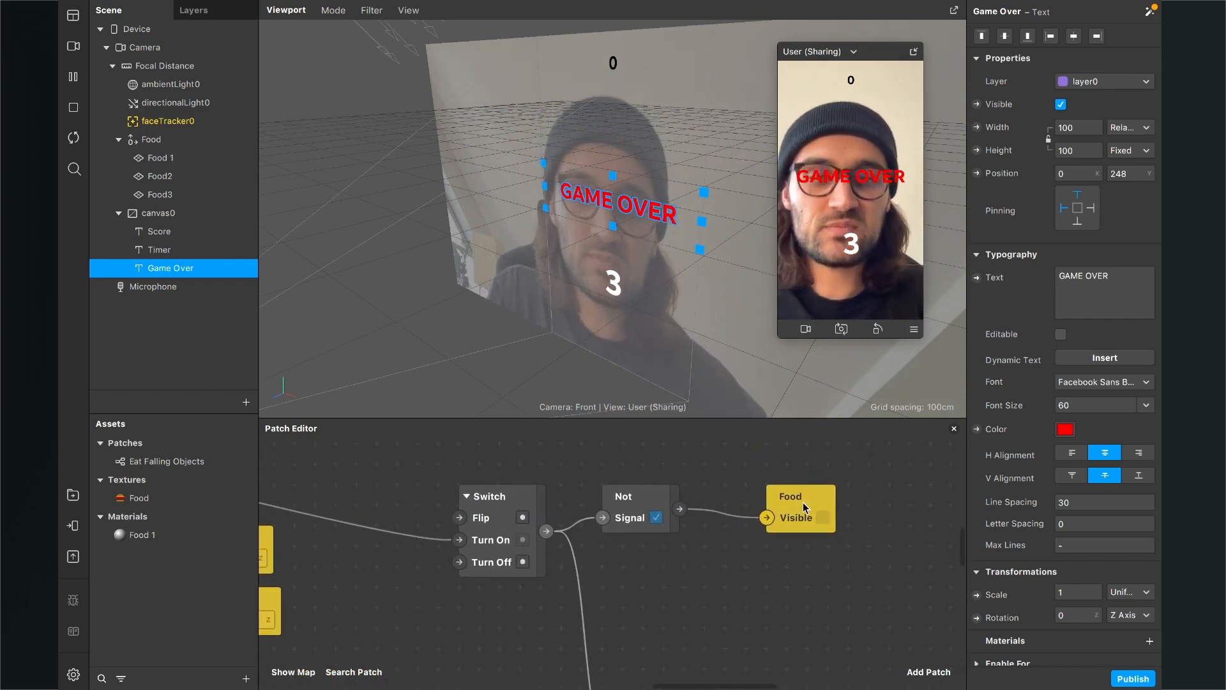
drag(803, 502, 842, 479)
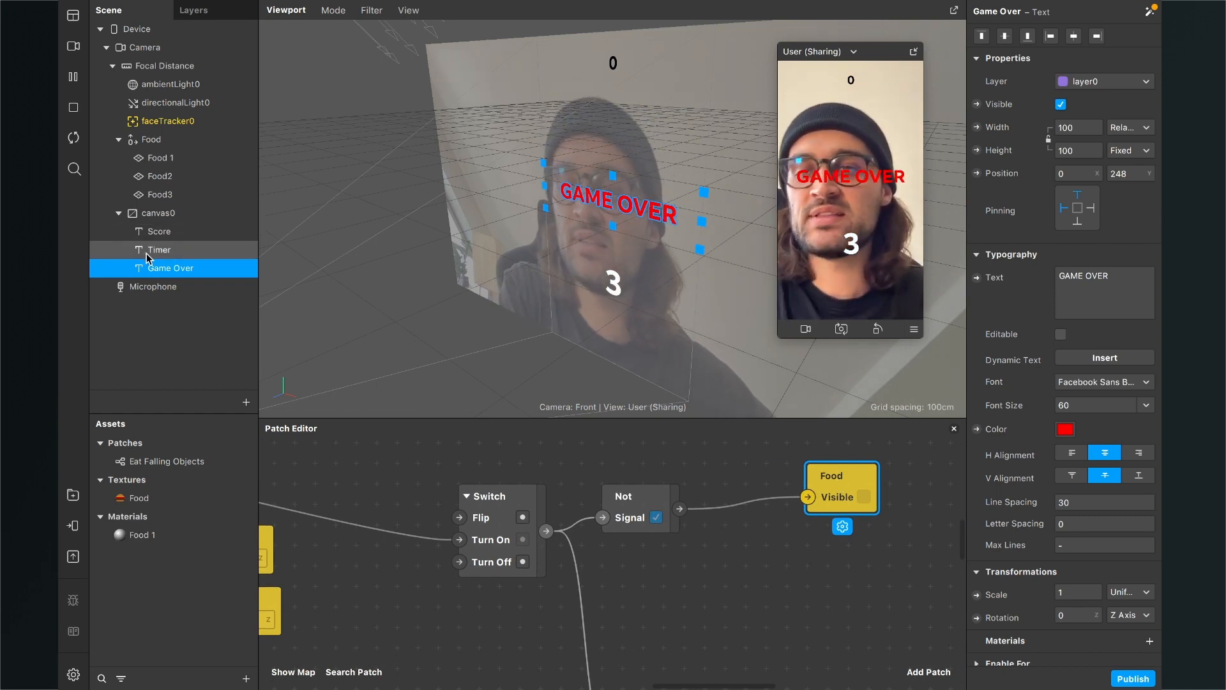
click(976, 104)
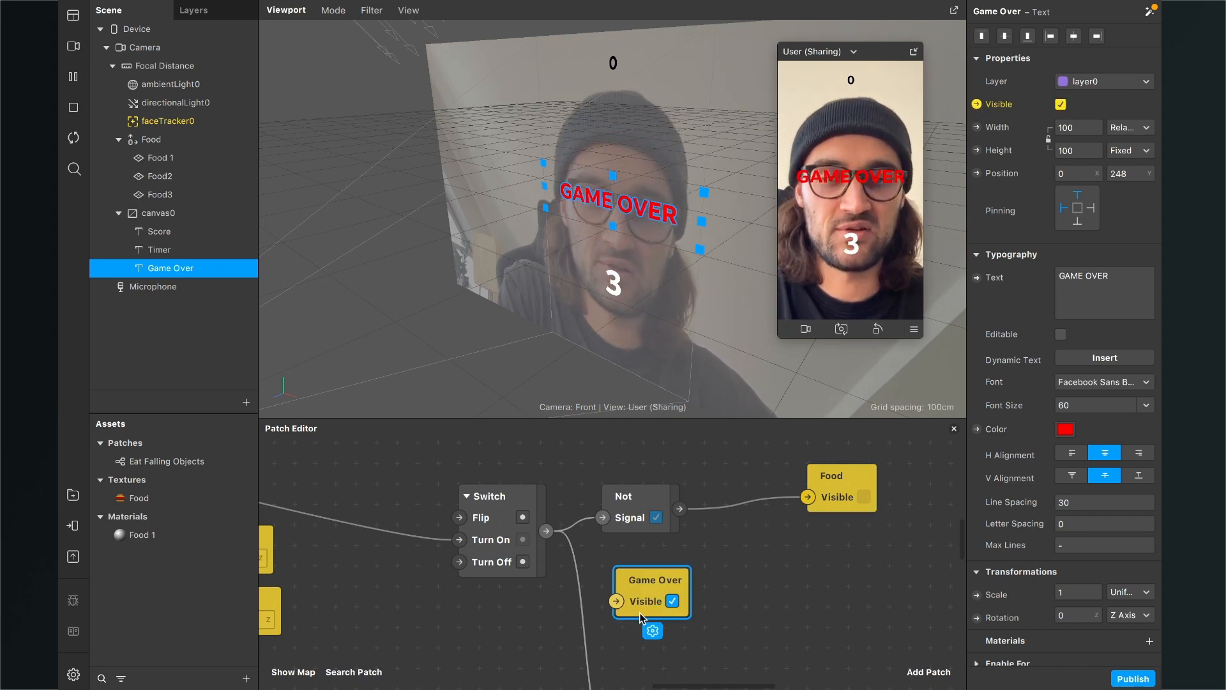
drag(641, 607, 751, 585)
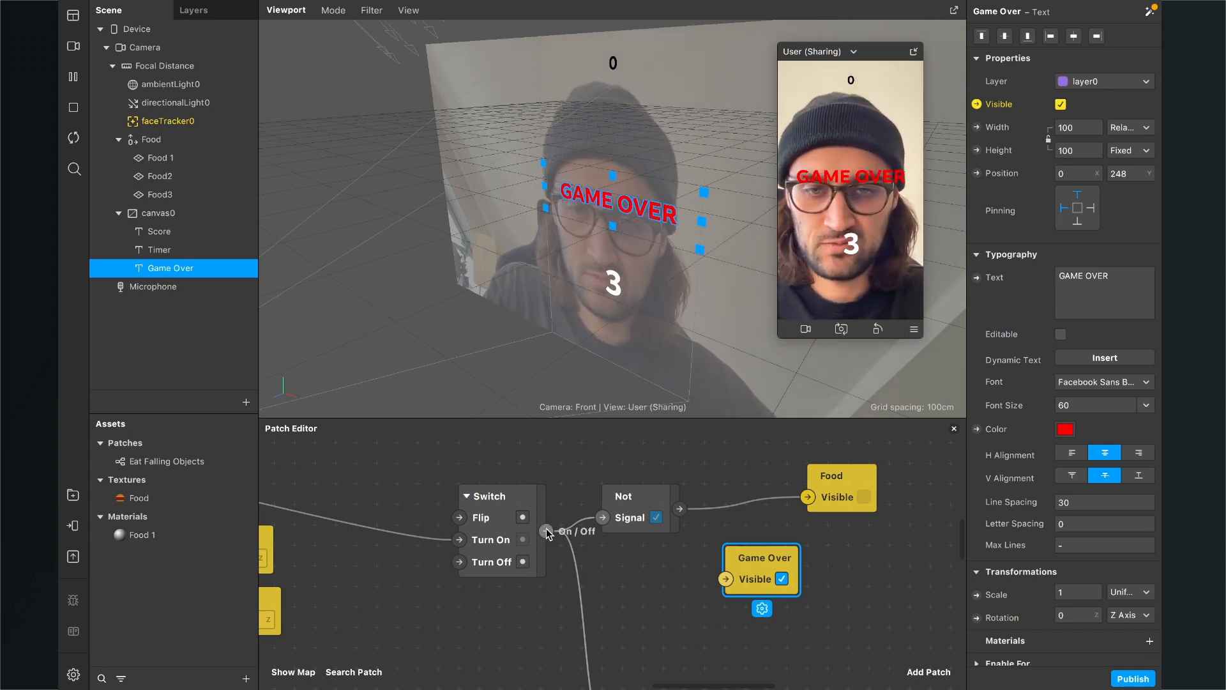
drag(599, 509, 620, 468)
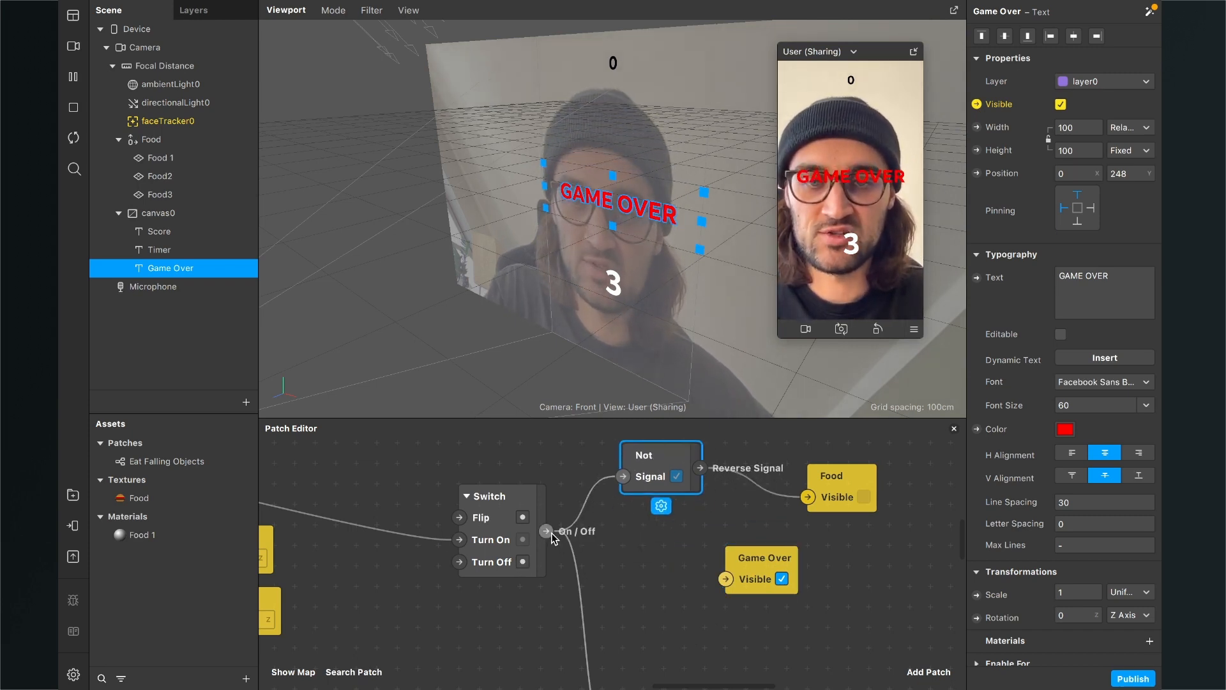
drag(546, 531, 727, 580)
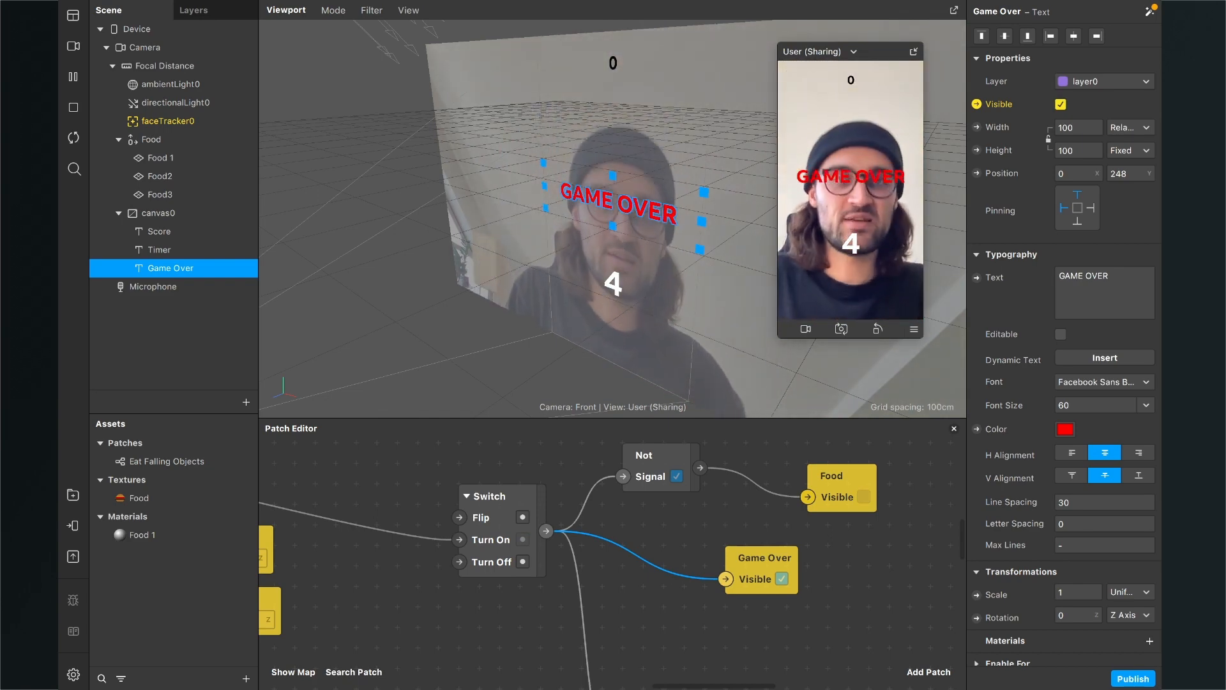
- Restart the effect in an enlarged preview window to test the Game Over text's visibility
scroll(684, 543, down, 5)
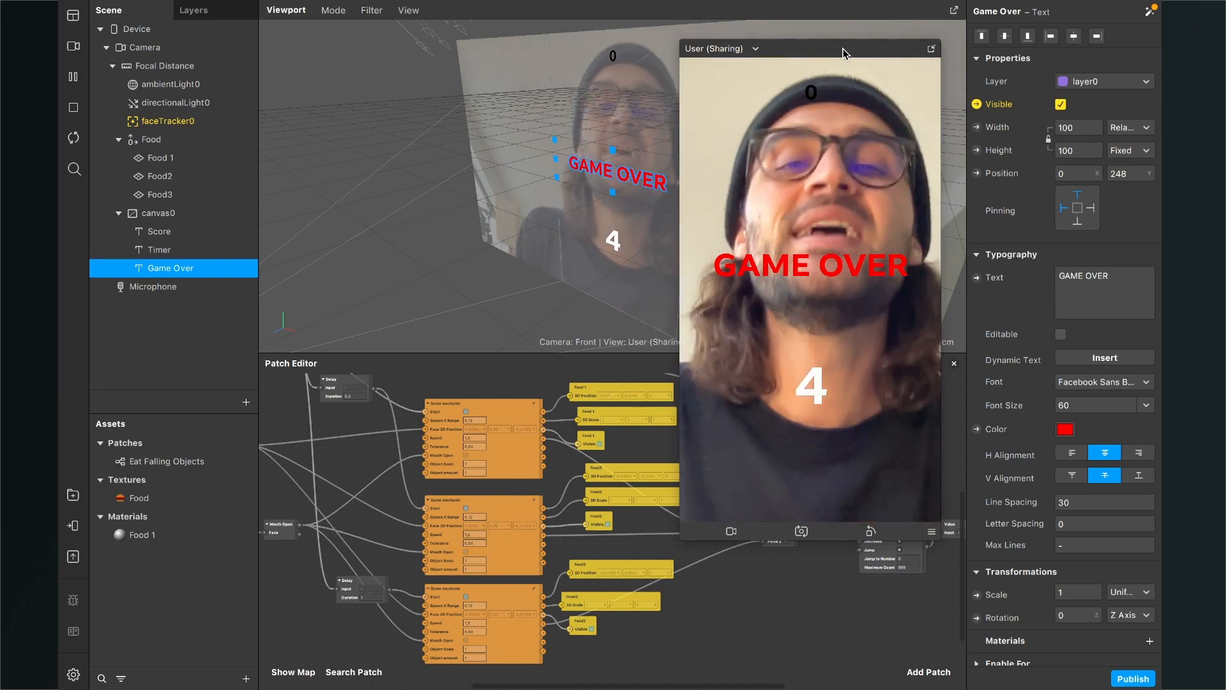
click(73, 137)
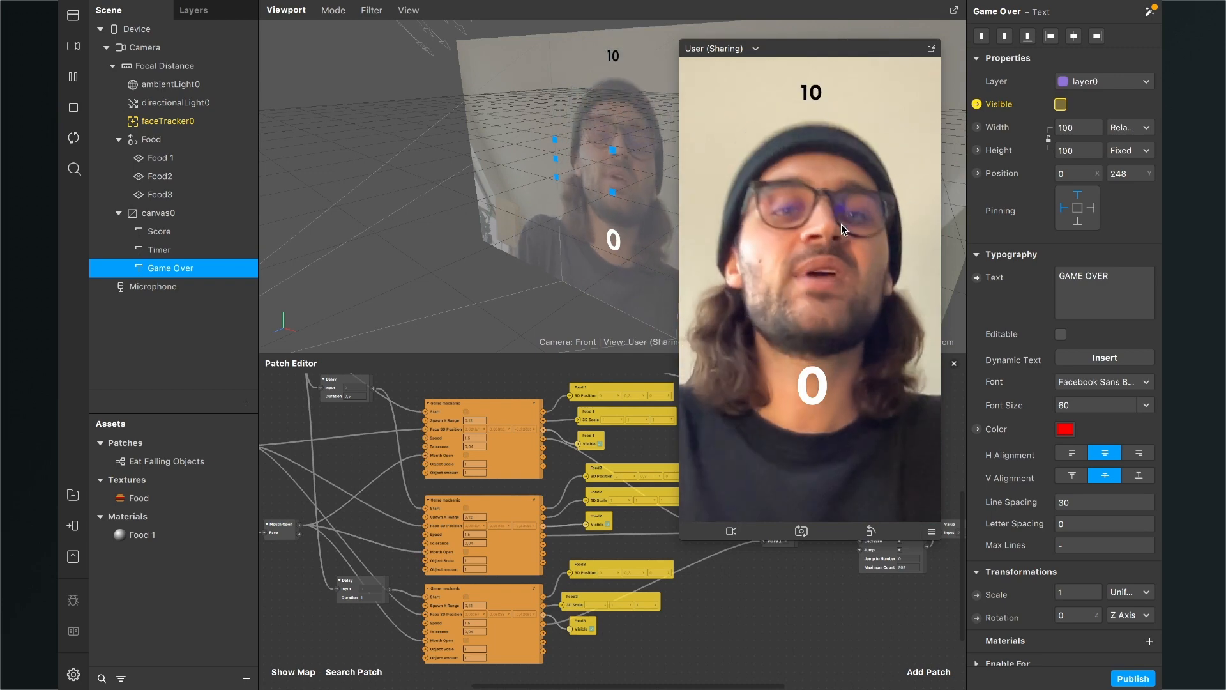